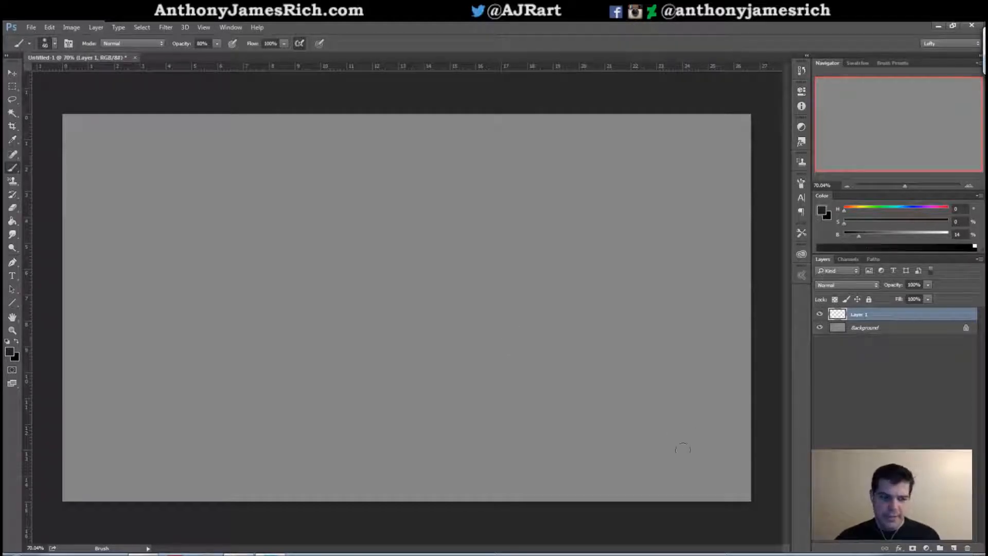
# - Paint soft dark grey foliage masses across the lower half of the canvas on Layer 1, varying the brush size
pyautogui.moveTo(741, 494)
pyautogui.mouseDown()
pyautogui.moveTo(641, 494)
pyautogui.moveTo(648, 450)
pyautogui.moveTo(630, 428)
pyautogui.moveTo(738, 376)
pyautogui.moveTo(621, 416)
pyautogui.moveTo(571, 459)
pyautogui.moveTo(651, 371)
pyautogui.moveTo(549, 399)
pyautogui.moveTo(541, 375)
pyautogui.moveTo(491, 392)
pyautogui.mouseUp()
pyautogui.press(']')
pyautogui.moveTo(633, 463); pyautogui.dragTo(406, 442)
pyautogui.press('[')
pyautogui.press('[')
pyautogui.press('[')
pyautogui.press('[')
pyautogui.press('[')
pyautogui.moveTo(430, 355)
pyautogui.mouseDown()
pyautogui.moveTo(330, 404)
pyautogui.moveTo(137, 402)
pyautogui.moveTo(88, 463)
pyautogui.moveTo(309, 453)
pyautogui.moveTo(60, 435)
pyautogui.moveTo(242, 463)
pyautogui.mouseUp()
pyautogui.moveTo(464, 453)
pyautogui.mouseDown()
pyautogui.moveTo(571, 406)
pyautogui.moveTo(563, 435)
pyautogui.moveTo(674, 381)
pyautogui.mouseUp()
pyautogui.press(']')
pyautogui.moveTo(100, 371)
pyautogui.mouseDown()
pyautogui.moveTo(152, 378)
pyautogui.moveTo(62, 360)
pyautogui.moveTo(66, 482)
pyautogui.moveTo(680, 499)
pyautogui.mouseUp()
pyautogui.press('[')
pyautogui.press('[')
pyautogui.press('[')
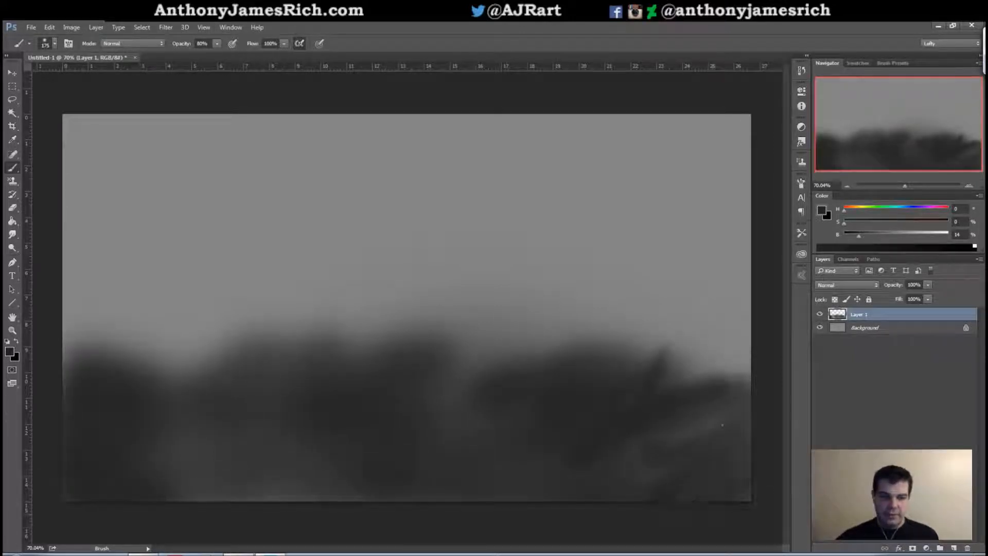
pyautogui.moveTo(722, 425); pyautogui.dragTo(700, 426)
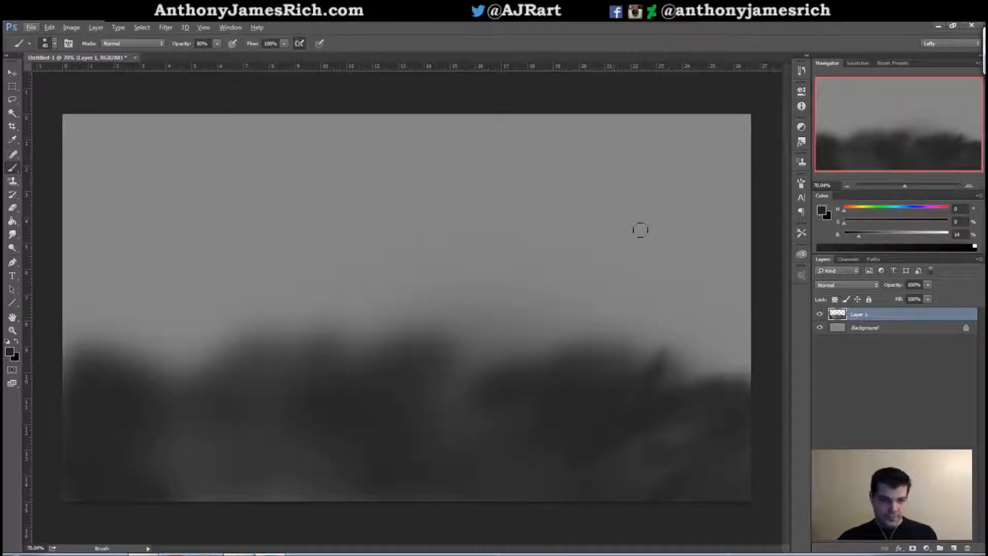
# - Sample a slightly lighter dark grey from the foliage and build rounded hill and bush shapes above it on both sides
pyautogui.moveTo(597, 371)
pyautogui.mouseDown()
pyautogui.moveTo(631, 370)
pyautogui.moveTo(659, 322)
pyautogui.moveTo(718, 332)
pyautogui.moveTo(528, 340)
pyautogui.moveTo(569, 322)
pyautogui.moveTo(489, 345)
pyautogui.mouseUp()
pyautogui.keyDown('alt'); pyautogui.click(593, 370); pyautogui.keyUp('alt')
pyautogui.press(']')
pyautogui.press(']')
pyautogui.press(']')
pyautogui.press(']')
pyautogui.press(']')
pyautogui.press(']')
pyautogui.press(']')
pyautogui.press(']')
pyautogui.press(']')
pyautogui.press('[')
pyautogui.press('[')
pyautogui.moveTo(363, 324)
pyautogui.mouseDown()
pyautogui.moveTo(247, 324)
pyautogui.moveTo(128, 280)
pyautogui.moveTo(99, 372)
pyautogui.moveTo(82, 304)
pyautogui.moveTo(72, 329)
pyautogui.mouseUp()
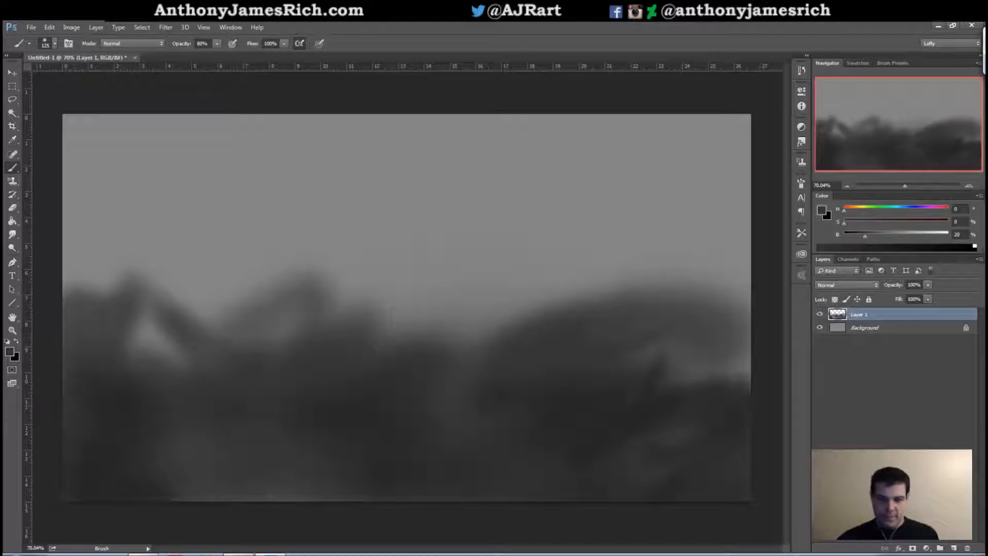
# - Sample the hill's grey and paint a tall, thin bare tree with a forked tip rising from the right-hand hill
pyautogui.press('[')
pyautogui.press('[')
pyautogui.press('[')
pyautogui.press('[')
pyautogui.press('[')
pyautogui.keyDown('alt'); pyautogui.click(682, 309); pyautogui.keyUp('alt')
pyautogui.moveTo(681, 309)
pyautogui.mouseDown()
pyautogui.moveTo(661, 311)
pyautogui.moveTo(687, 218)
pyautogui.mouseUp()
pyautogui.press('[')
pyautogui.press('[')
pyautogui.press('[')
pyautogui.press('[')
pyautogui.press('[')
pyautogui.moveTo(675, 288); pyautogui.dragTo(699, 185)
pyautogui.moveTo(681, 270); pyautogui.dragTo(704, 164)
pyautogui.moveTo(695, 215)
pyautogui.mouseDown()
pyautogui.moveTo(721, 168)
pyautogui.moveTo(699, 214)
pyautogui.moveTo(706, 146)
pyautogui.moveTo(715, 183)
pyautogui.moveTo(714, 143)
pyautogui.mouseUp()
# - Paint a smaller, thin forked tree just left of the tall bare one, in sampled grey
pyautogui.moveTo(658, 299)
pyautogui.mouseDown()
pyautogui.moveTo(675, 225)
pyautogui.moveTo(661, 248)
pyautogui.moveTo(667, 261)
pyautogui.mouseUp()
pyautogui.press('[')
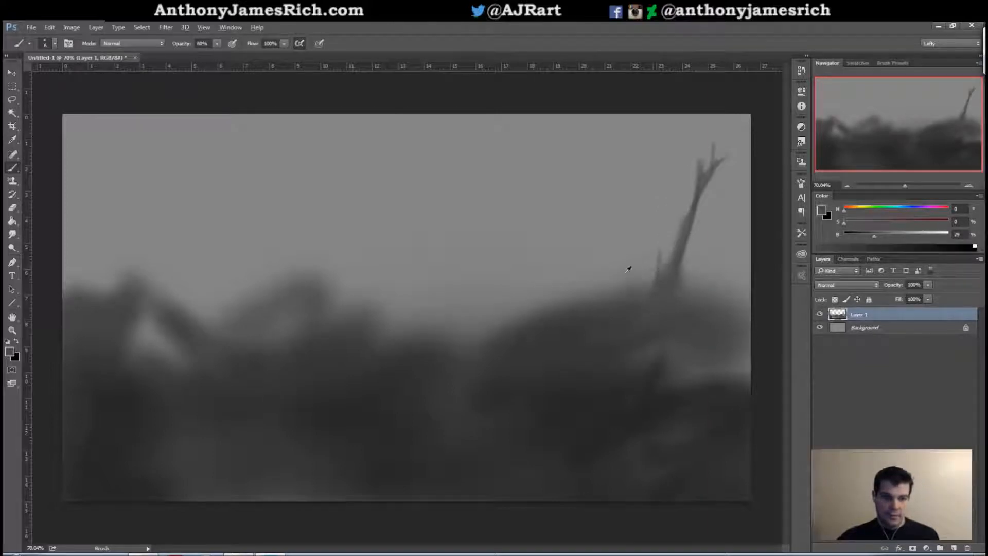
pyautogui.keyDown('alt'); pyautogui.click(657, 286); pyautogui.keyUp('alt')
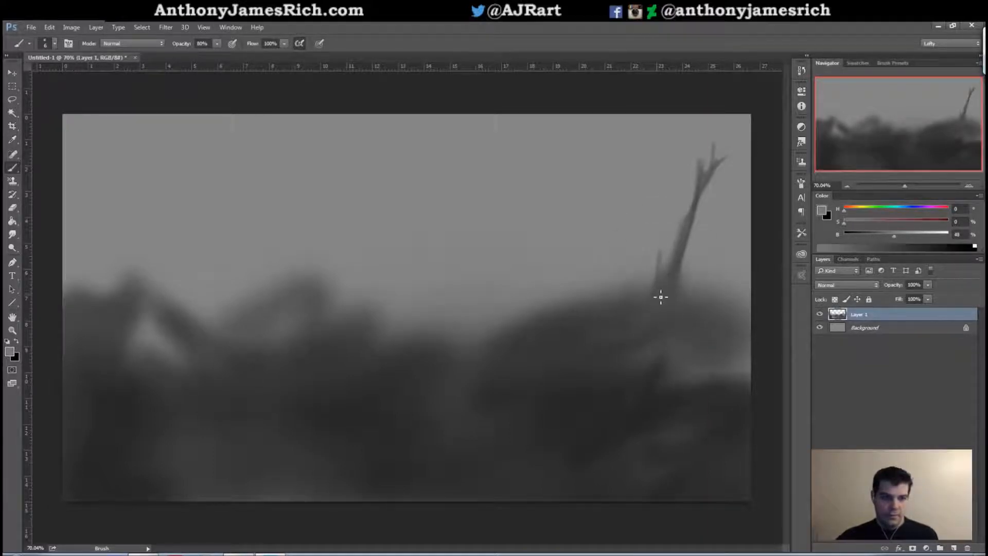
pyautogui.keyDown('alt'); pyautogui.click(664, 290); pyautogui.keyUp('alt')
pyautogui.moveTo(661, 246)
pyautogui.mouseDown()
pyautogui.moveTo(654, 219)
pyautogui.moveTo(664, 219)
pyautogui.mouseUp()
# - Sample a darker ground tone and paint a nearer leaning bare tree with side twigs near the canvas's right edge
pyautogui.press(']')
pyautogui.keyDown('alt'); pyautogui.click(655, 396); pyautogui.keyUp('alt')
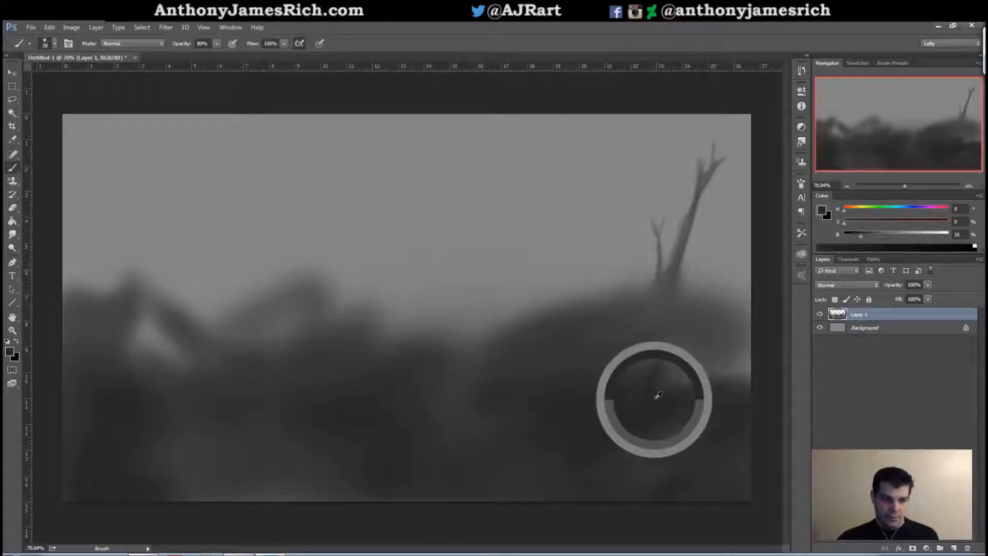
pyautogui.moveTo(673, 379); pyautogui.dragTo(723, 298)
pyautogui.moveTo(674, 384)
pyautogui.mouseDown()
pyautogui.moveTo(743, 292)
pyautogui.moveTo(734, 268)
pyautogui.moveTo(725, 307)
pyautogui.moveTo(740, 245)
pyautogui.mouseUp()
pyautogui.press('[')
pyautogui.moveTo(710, 311); pyautogui.dragTo(682, 377)
pyautogui.moveTo(684, 330); pyautogui.dragTo(675, 392)
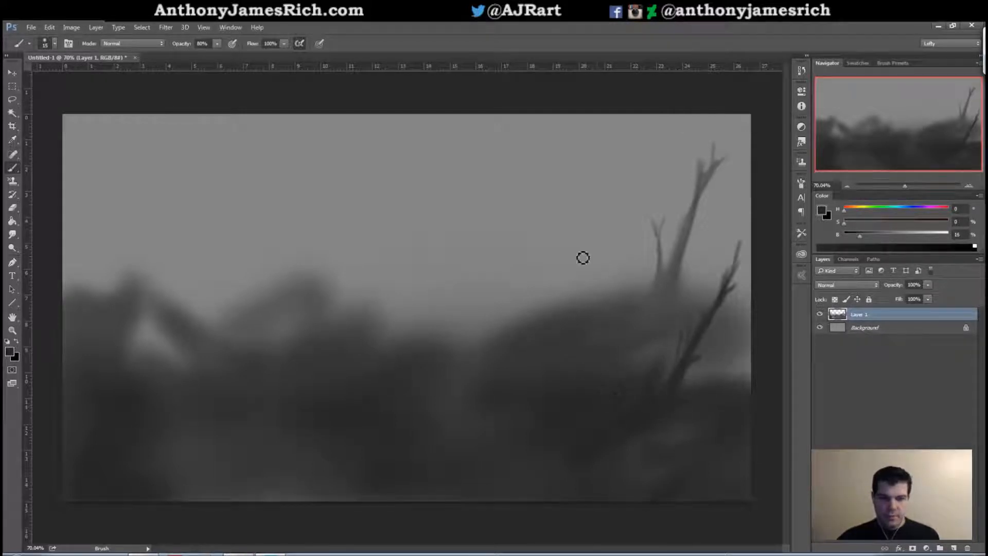
# - Sample the dark ground tone and even out the light patches beneath the right-hand trees with a larger brush
pyautogui.keyDown('alt'); pyautogui.click(607, 323); pyautogui.keyUp('alt')
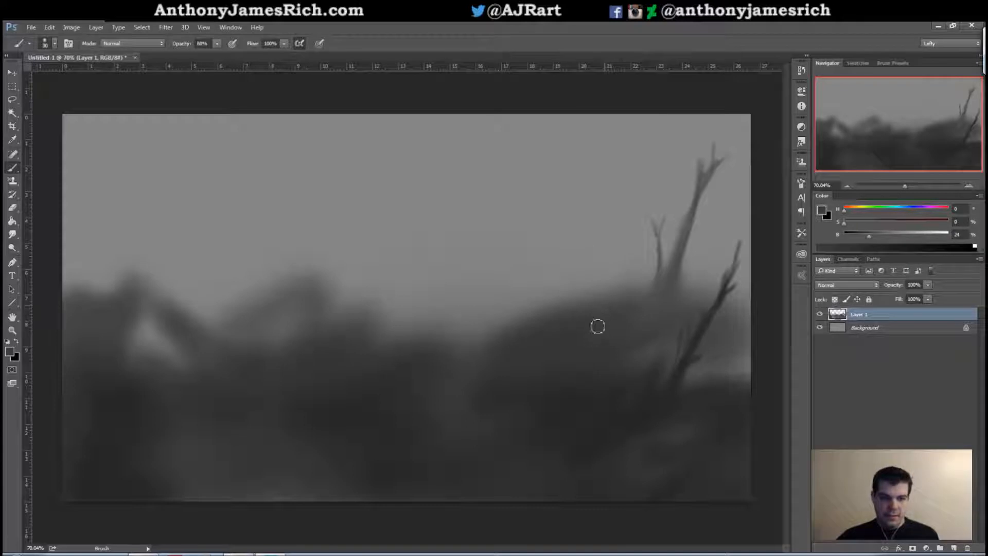
pyautogui.keyDown('alt'); pyautogui.click(628, 420); pyautogui.keyUp('alt')
pyautogui.press(']')
pyautogui.press(']')
pyautogui.moveTo(617, 432)
pyautogui.mouseDown()
pyautogui.moveTo(646, 416)
pyautogui.moveTo(679, 431)
pyautogui.mouseUp()
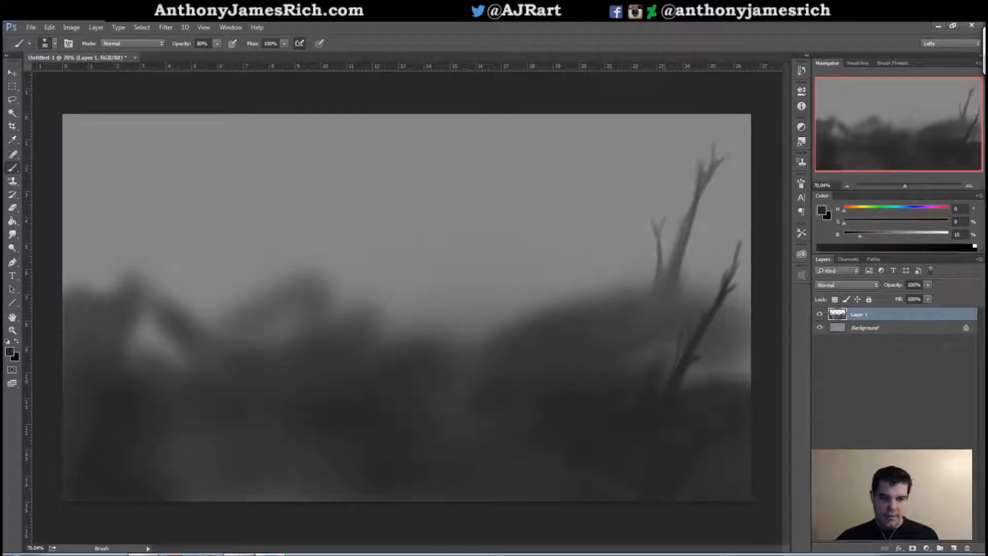
# - Switch the paint colour to light grey and paint a soft round moon near the top centre of the sky
pyautogui.moveTo(901, 233)
pyautogui.mouseDown()
pyautogui.moveTo(942, 234)
pyautogui.moveTo(927, 234)
pyautogui.mouseUp()
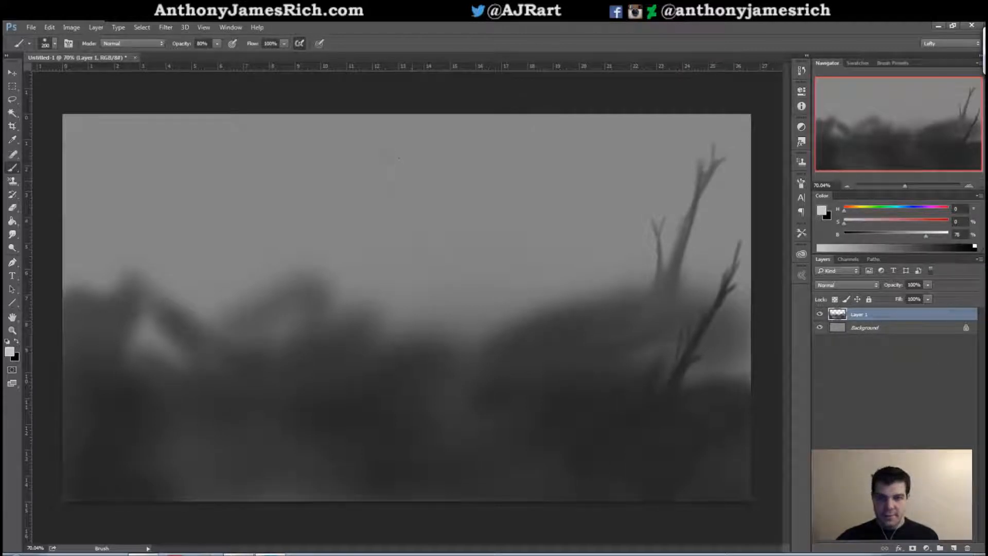
pyautogui.press(']')
pyautogui.moveTo(399, 158)
pyautogui.mouseDown()
pyautogui.moveTo(414, 178)
pyautogui.moveTo(429, 152)
pyautogui.mouseUp()
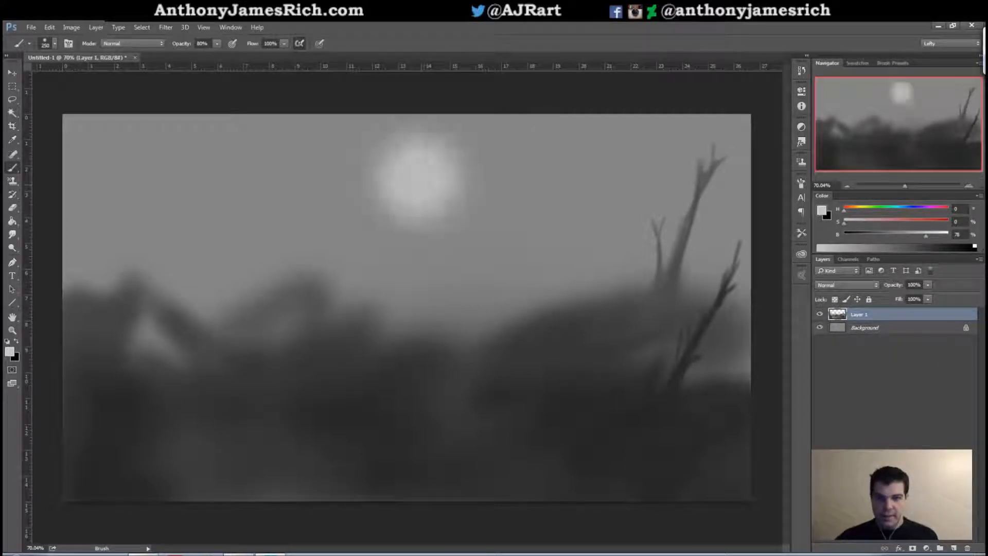
# - On the Background layer, paint a slender dark bare tree with a forked tip left of the other right-hand trees
pyautogui.click(865, 332)
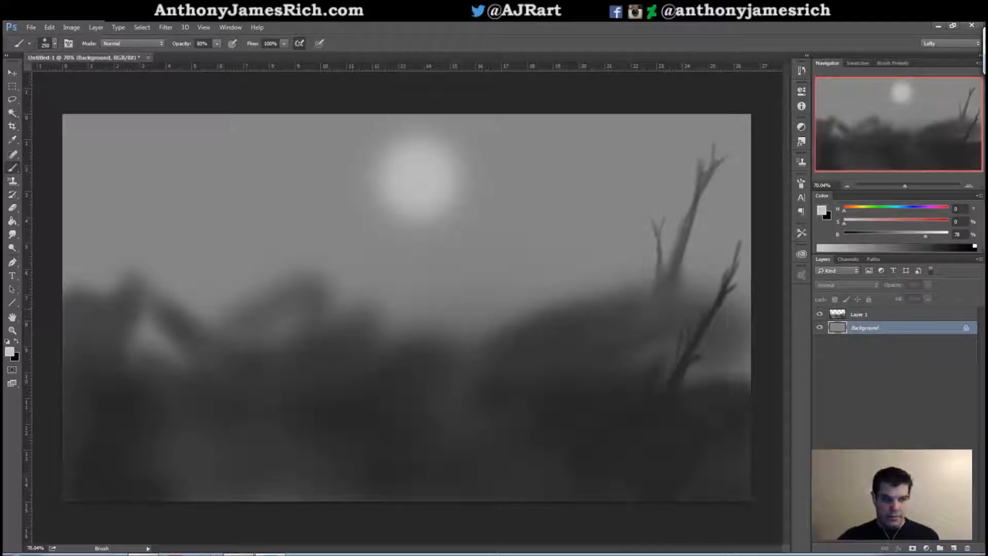
pyautogui.keyDown('alt'); pyautogui.click(674, 373); pyautogui.keyUp('alt')
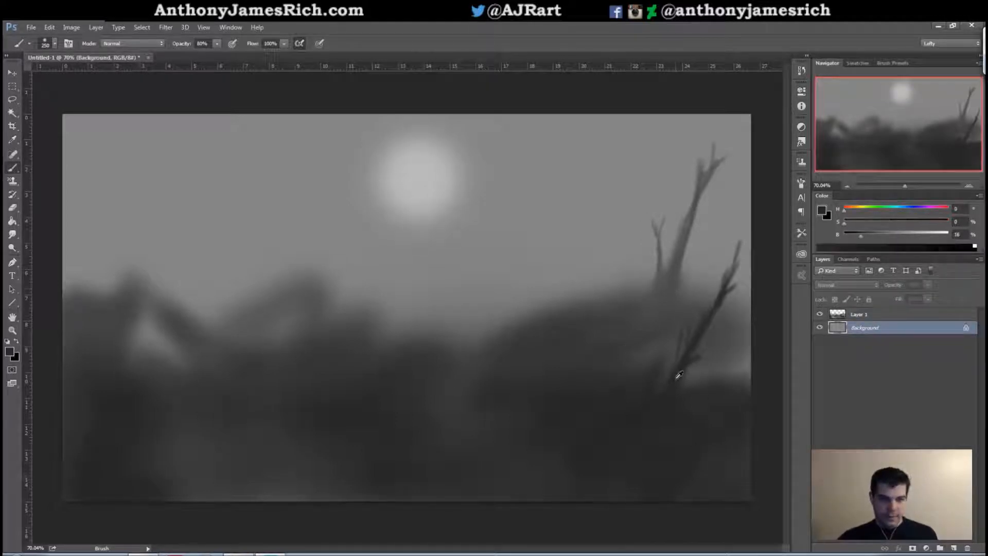
pyautogui.press('[')
pyautogui.press('[')
pyautogui.press('[')
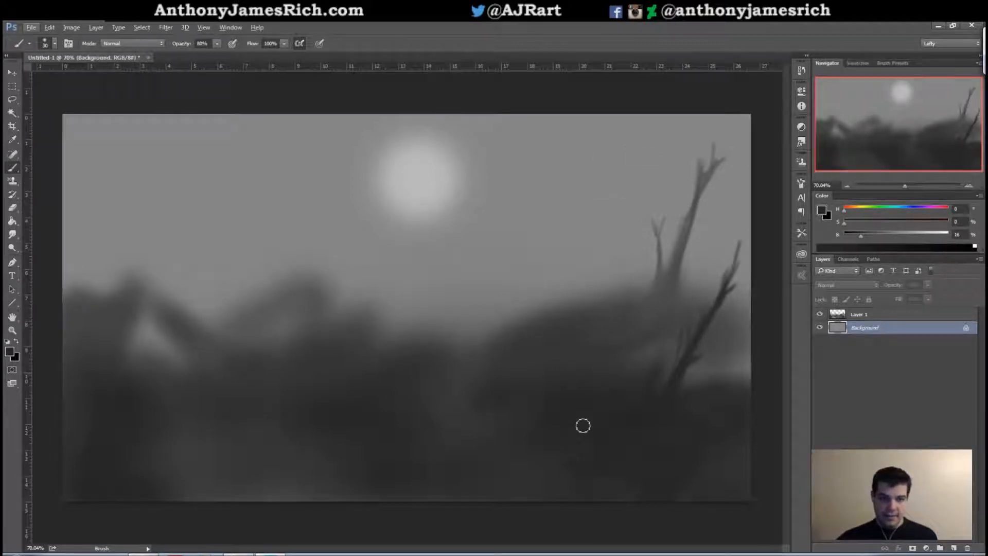
pyautogui.keyDown('alt'); pyautogui.click(599, 308); pyautogui.keyUp('alt')
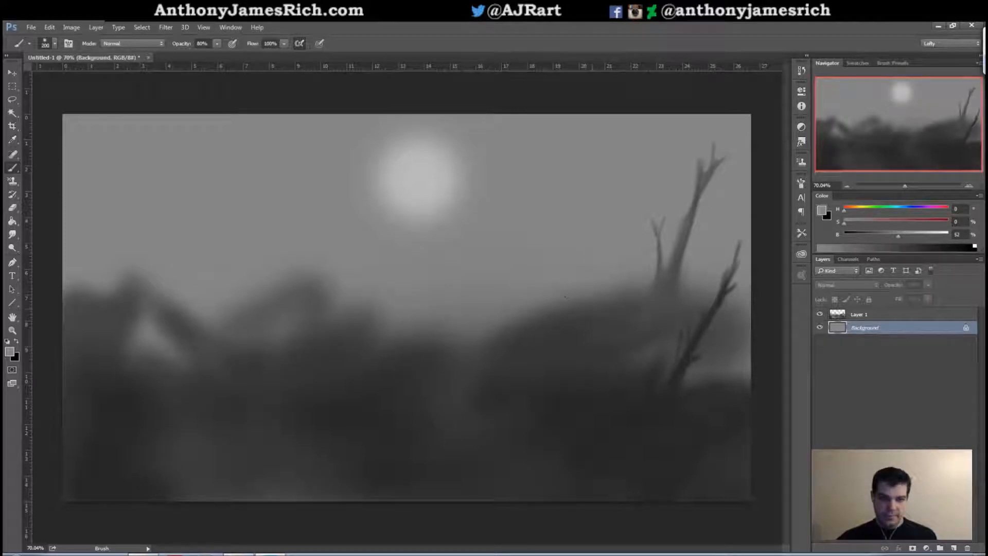
pyautogui.keyDown('alt'); pyautogui.click(668, 387); pyautogui.keyUp('alt')
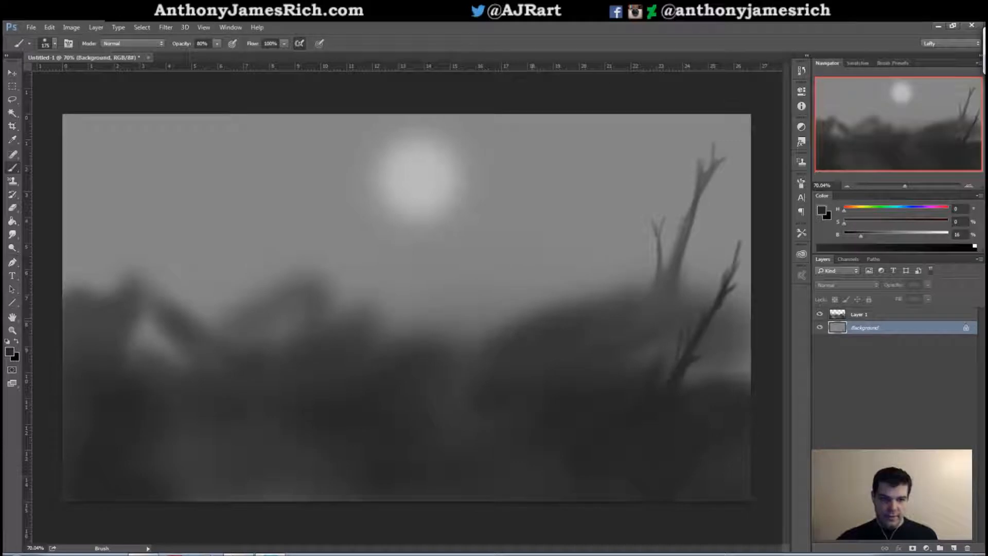
pyautogui.press(']')
pyautogui.press(']')
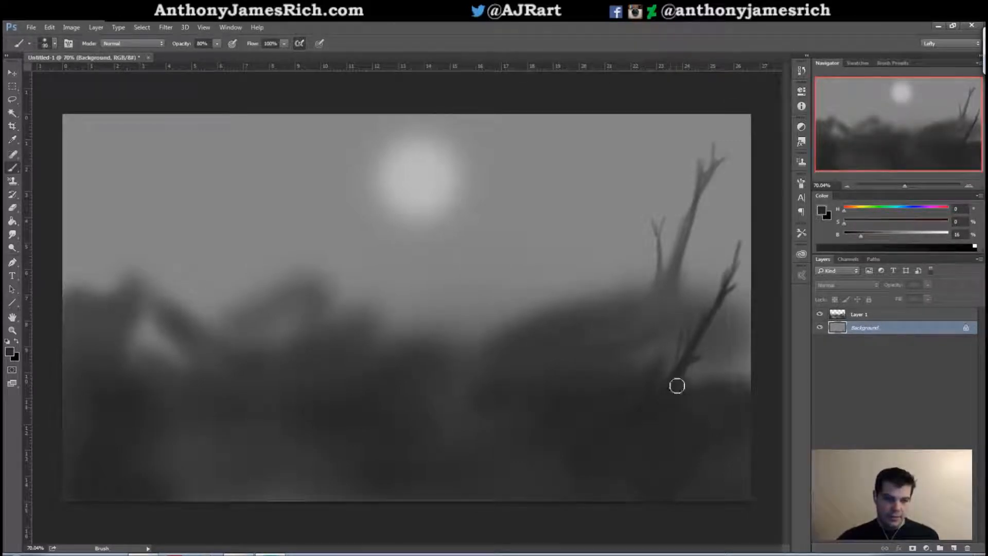
pyautogui.press('[')
pyautogui.press('[')
pyautogui.press('[')
pyautogui.press('[')
pyautogui.press(']')
pyautogui.press(']')
pyautogui.press(']')
pyautogui.moveTo(632, 330); pyautogui.dragTo(615, 399)
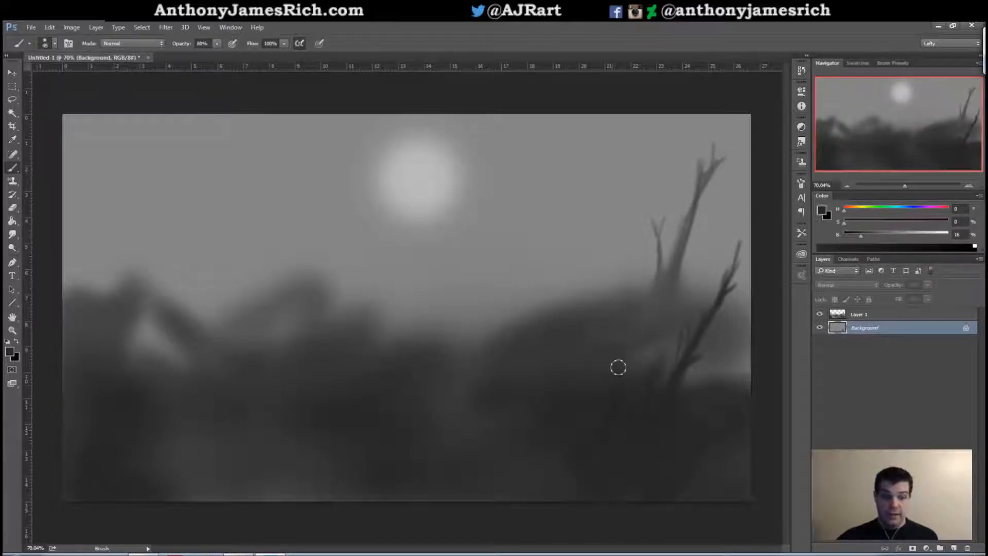
pyautogui.moveTo(660, 292); pyautogui.dragTo(628, 341)
pyautogui.moveTo(641, 297)
pyautogui.mouseDown()
pyautogui.moveTo(644, 260)
pyautogui.moveTo(657, 253)
pyautogui.mouseUp()
# - Sample the moon's light grey and paint a soft glowing mist on Layer 1, from below the moon down through the centre
pyautogui.keyDown('alt'); pyautogui.click(422, 179); pyautogui.keyUp('alt')
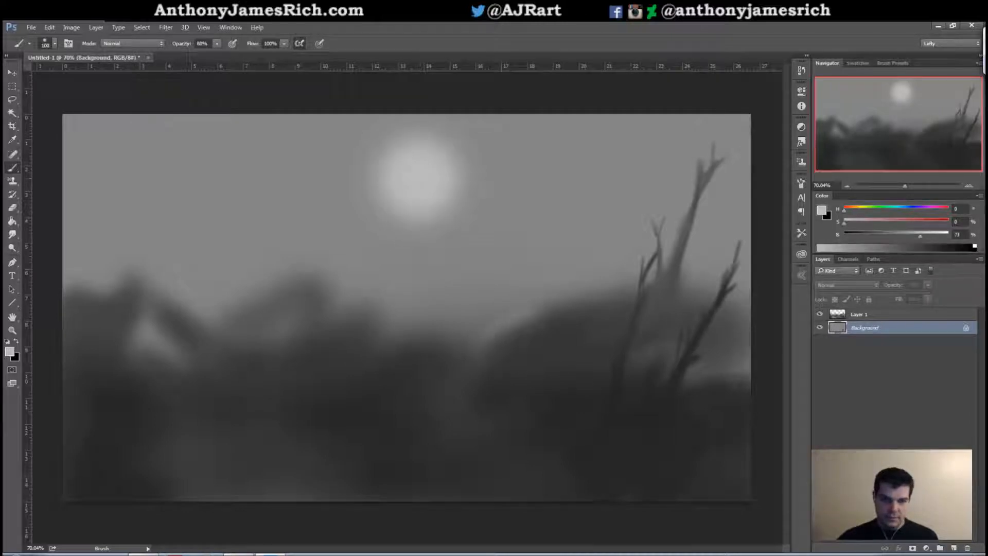
pyautogui.click(875, 315)
pyautogui.moveTo(481, 338)
pyautogui.mouseDown()
pyautogui.moveTo(505, 331)
pyautogui.moveTo(514, 367)
pyautogui.moveTo(543, 363)
pyautogui.mouseUp()
pyautogui.moveTo(501, 393); pyautogui.dragTo(562, 383)
pyautogui.press(']')
pyautogui.moveTo(479, 347)
pyautogui.mouseDown()
pyautogui.moveTo(402, 358)
pyautogui.moveTo(418, 347)
pyautogui.moveTo(391, 361)
pyautogui.moveTo(350, 354)
pyautogui.mouseUp()
pyautogui.press(']')
pyautogui.press(']')
pyautogui.moveTo(453, 375)
pyautogui.mouseDown()
pyautogui.moveTo(414, 384)
pyautogui.moveTo(473, 407)
pyautogui.mouseUp()
pyautogui.press(']')
pyautogui.press(']')
pyautogui.press(']')
pyautogui.press(']')
pyautogui.moveTo(428, 332)
pyautogui.mouseDown()
pyautogui.moveTo(463, 329)
pyautogui.moveTo(442, 318)
pyautogui.mouseUp()
pyautogui.moveTo(426, 277)
pyautogui.mouseDown()
pyautogui.moveTo(437, 308)
pyautogui.moveTo(387, 320)
pyautogui.mouseUp()
# - Sample the right-hand hill's dark grey and repaint its edge over the glow with a smaller brush
pyautogui.keyDown('alt'); pyautogui.click(559, 331); pyautogui.keyUp('alt')
pyautogui.press('[')
pyautogui.press('[')
pyautogui.press('[')
pyautogui.press('[')
pyautogui.moveTo(524, 335); pyautogui.dragTo(545, 387)
# - Sample the darkest ground tone and paint a dark foreground bank beneath the central glow
pyautogui.press('[')
pyautogui.press('[')
pyautogui.press('[')
pyautogui.press('[')
pyautogui.keyDown('alt'); pyautogui.click(606, 407); pyautogui.keyUp('alt')
pyautogui.moveTo(565, 439)
pyautogui.mouseDown()
pyautogui.moveTo(560, 474)
pyautogui.moveTo(447, 514)
pyautogui.moveTo(392, 496)
pyautogui.mouseUp()
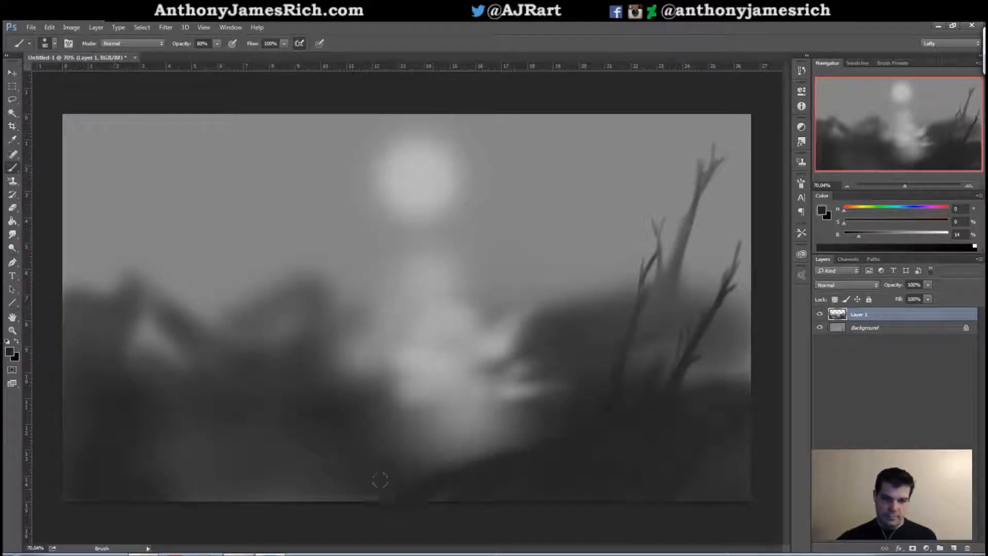
pyautogui.moveTo(510, 423); pyautogui.dragTo(491, 449)
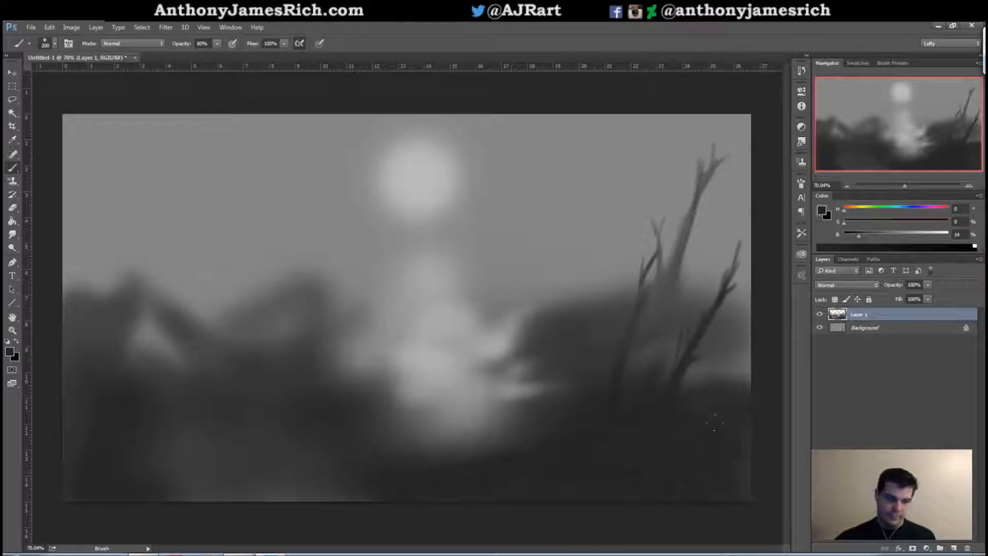
# - Paint a large dark foreground tree left of the moon, with its trunk splitting into two limbs reaching the canvas's upper edge
pyautogui.press('[')
pyautogui.press('[')
pyautogui.press('[')
pyautogui.press('[')
pyautogui.press('[')
pyautogui.press('[')
pyautogui.press('[')
pyautogui.press('[')
pyautogui.moveTo(283, 497)
pyautogui.mouseDown()
pyautogui.moveTo(260, 320)
pyautogui.moveTo(208, 172)
pyautogui.moveTo(253, 327)
pyautogui.moveTo(181, 118)
pyautogui.moveTo(327, 514)
pyautogui.mouseUp()
pyautogui.moveTo(273, 379)
pyautogui.mouseDown()
pyautogui.moveTo(287, 438)
pyautogui.moveTo(273, 498)
pyautogui.mouseUp()
pyautogui.moveTo(263, 303); pyautogui.dragTo(251, 159)
pyautogui.moveTo(249, 249)
pyautogui.mouseDown()
pyautogui.moveTo(273, 149)
pyautogui.moveTo(262, 148)
pyautogui.moveTo(256, 99)
pyautogui.mouseUp()
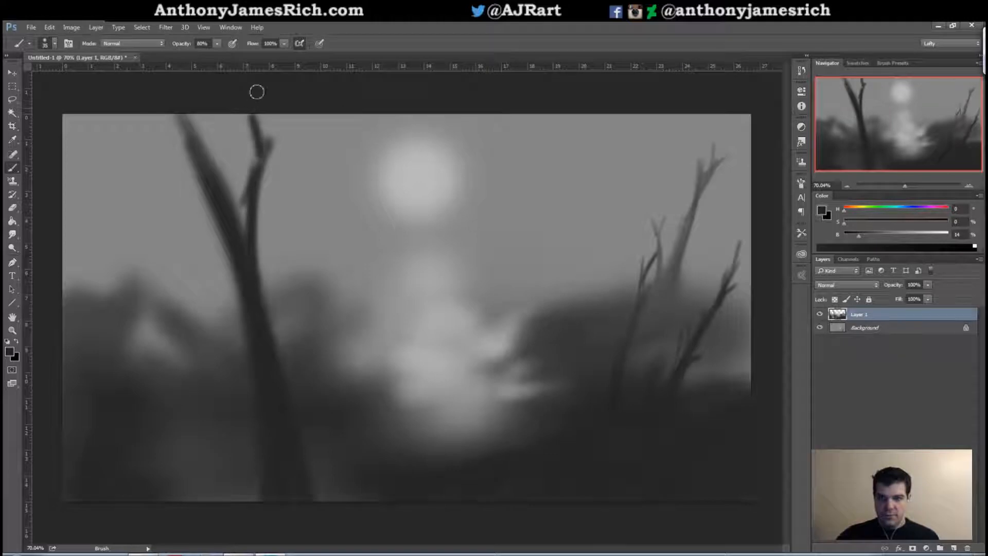
# - Add thinner forked branches to the upper limbs of the large foreground tree
pyautogui.press('[')
pyautogui.moveTo(264, 152); pyautogui.dragTo(282, 134)
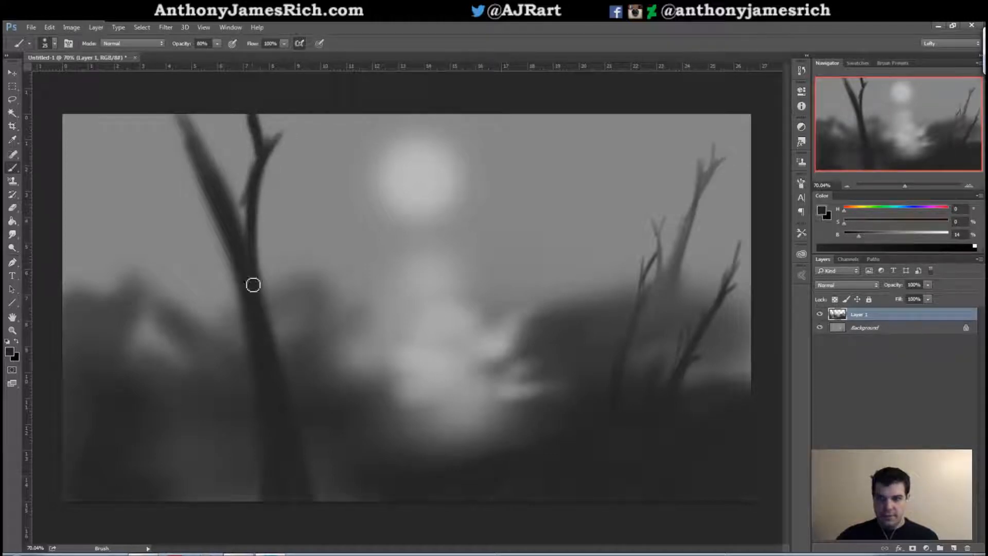
pyautogui.moveTo(213, 190); pyautogui.dragTo(147, 138)
pyautogui.moveTo(220, 207)
pyautogui.mouseDown()
pyautogui.moveTo(147, 139)
pyautogui.moveTo(167, 111)
pyautogui.mouseUp()
pyautogui.moveTo(211, 165); pyautogui.dragTo(197, 106)
pyautogui.moveTo(215, 170); pyautogui.dragTo(206, 109)
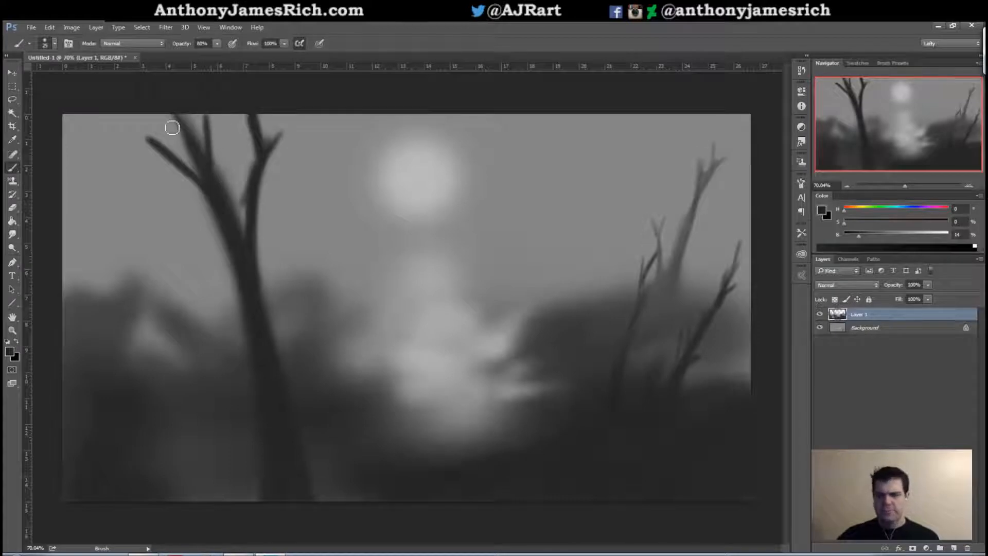
pyautogui.moveTo(156, 139)
pyautogui.mouseDown()
pyautogui.moveTo(157, 109)
pyautogui.moveTo(139, 114)
pyautogui.mouseUp()
# - Paint a lower branch angling up and left from the large tree's trunk
pyautogui.press(']')
pyautogui.press(']')
pyautogui.press(']')
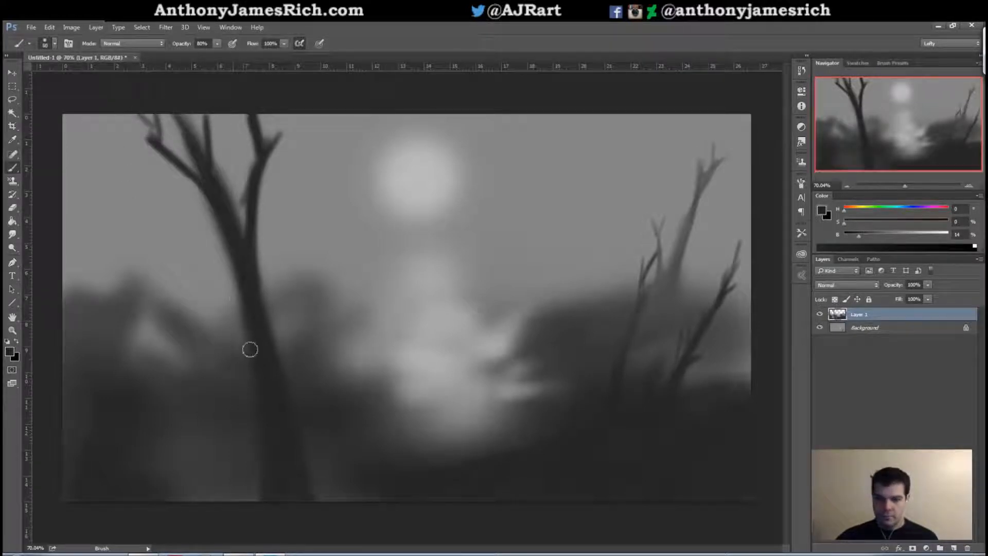
pyautogui.moveTo(234, 329); pyautogui.dragTo(197, 284)
# - Paint a dark arching limb from behind the large tree toward the canvas's left edge, tapering upward
pyautogui.moveTo(199, 394)
pyautogui.mouseDown()
pyautogui.moveTo(133, 279)
pyautogui.moveTo(107, 255)
pyautogui.moveTo(102, 229)
pyautogui.moveTo(100, 314)
pyautogui.moveTo(88, 294)
pyautogui.moveTo(117, 295)
pyautogui.moveTo(100, 283)
pyautogui.moveTo(161, 309)
pyautogui.moveTo(180, 382)
pyautogui.mouseUp()
pyautogui.press('[')
pyautogui.press('[')
pyautogui.press('[')
pyautogui.press('[')
pyautogui.press('[')
pyautogui.press('[')
pyautogui.moveTo(88, 251)
pyautogui.mouseDown()
pyautogui.moveTo(100, 274)
pyautogui.moveTo(78, 201)
pyautogui.mouseUp()
# - Paint a mid-grey bare tree rising above the foliage near the canvas's left edge, using grey sampled from that foliage
pyautogui.press('[')
pyautogui.press('[')
pyautogui.press('[')
pyautogui.press('[')
pyautogui.press('[')
pyautogui.press('[')
pyautogui.press('[')
pyautogui.press('[')
pyautogui.press('[')
pyautogui.press('[')
pyautogui.keyDown('alt'); pyautogui.click(91, 312); pyautogui.keyUp('alt')
pyautogui.press(']')
pyautogui.press(']')
pyautogui.moveTo(91, 313)
pyautogui.mouseDown()
pyautogui.moveTo(109, 276)
pyautogui.moveTo(88, 307)
pyautogui.moveTo(99, 252)
pyautogui.moveTo(75, 181)
pyautogui.moveTo(91, 164)
pyautogui.mouseUp()
# - Add thin forked tips to the grey left tree and paint a darker leaning tree in front of its base
pyautogui.press('[')
pyautogui.press('[')
pyautogui.press('[')
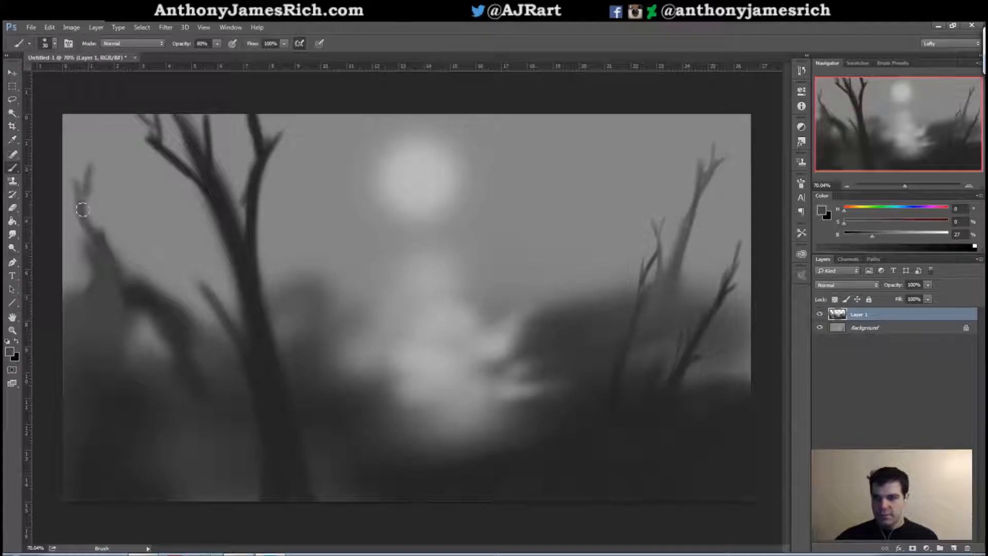
pyautogui.keyDown('alt'); pyautogui.click(266, 402); pyautogui.keyUp('alt')
pyautogui.moveTo(186, 465)
pyautogui.mouseDown()
pyautogui.moveTo(122, 326)
pyautogui.moveTo(104, 313)
pyautogui.mouseUp()
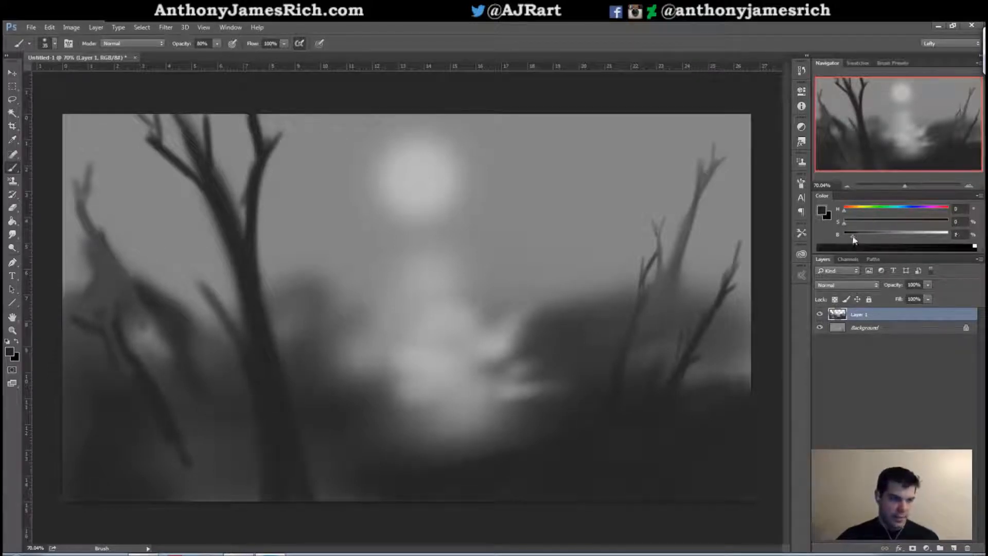
# - Darken the large foreground tree's trunk, lower branch and left limbs with a near-black grey of 8% brightness
pyautogui.moveTo(276, 500)
pyautogui.mouseDown()
pyautogui.moveTo(289, 503)
pyautogui.moveTo(279, 455)
pyautogui.mouseUp()
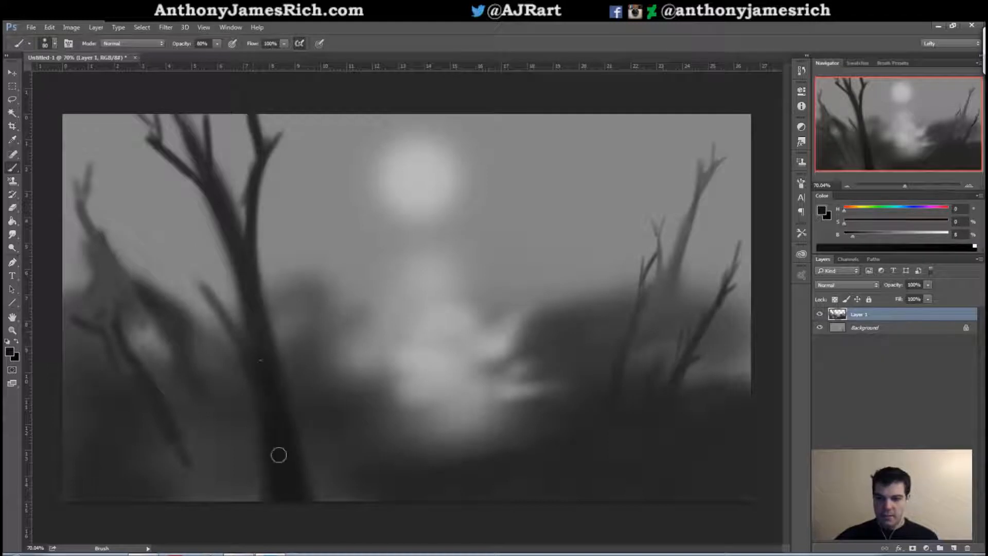
pyautogui.moveTo(207, 291); pyautogui.dragTo(267, 390)
pyautogui.press(']')
pyautogui.moveTo(252, 281); pyautogui.dragTo(278, 423)
pyautogui.moveTo(247, 275)
pyautogui.mouseDown()
pyautogui.moveTo(211, 171)
pyautogui.moveTo(156, 145)
pyautogui.mouseUp()
pyautogui.press('[')
pyautogui.moveTo(222, 197); pyautogui.dragTo(181, 113)
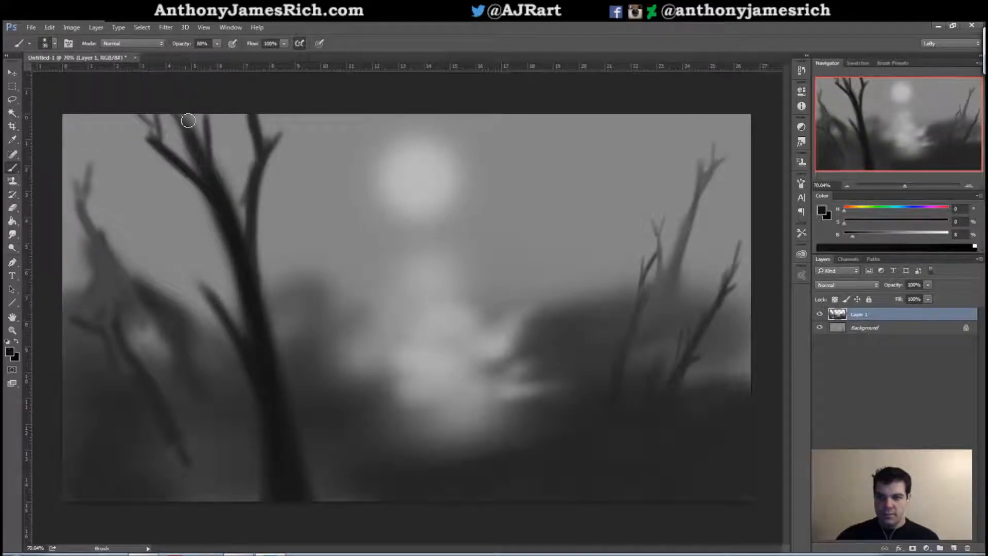
# - Paint a dark streak on the right bank and soften the tops of the distant bushes with sampled lighter greys
pyautogui.keyDown('alt'); pyautogui.click(590, 444); pyautogui.keyUp('alt')
pyautogui.moveTo(503, 445); pyautogui.dragTo(518, 417)
pyautogui.moveTo(569, 340)
pyautogui.mouseDown()
pyautogui.moveTo(591, 309)
pyautogui.moveTo(547, 339)
pyautogui.moveTo(585, 308)
pyautogui.moveTo(602, 309)
pyautogui.mouseUp()
pyautogui.keyDown('alt'); pyautogui.click(617, 309); pyautogui.keyUp('alt')
pyautogui.keyDown('alt'); pyautogui.click(506, 334); pyautogui.keyUp('alt')
pyautogui.moveTo(600, 312)
pyautogui.mouseDown()
pyautogui.moveTo(577, 327)
pyautogui.moveTo(538, 317)
pyautogui.moveTo(586, 315)
pyautogui.mouseUp()
pyautogui.moveTo(303, 332)
pyautogui.mouseDown()
pyautogui.moveTo(330, 310)
pyautogui.moveTo(306, 292)
pyautogui.mouseUp()
# - Paint a wide soft halo around and below the moon with a large brush and grey sampled from the moon
pyautogui.press(']')
pyautogui.moveTo(417, 284); pyautogui.dragTo(432, 282)
pyautogui.press(']')
pyautogui.press(']')
pyautogui.keyDown('alt'); pyautogui.click(419, 180); pyautogui.keyUp('alt')
pyautogui.moveTo(421, 222)
pyautogui.mouseDown()
pyautogui.moveTo(471, 154)
pyautogui.moveTo(358, 211)
pyautogui.moveTo(419, 244)
pyautogui.mouseUp()
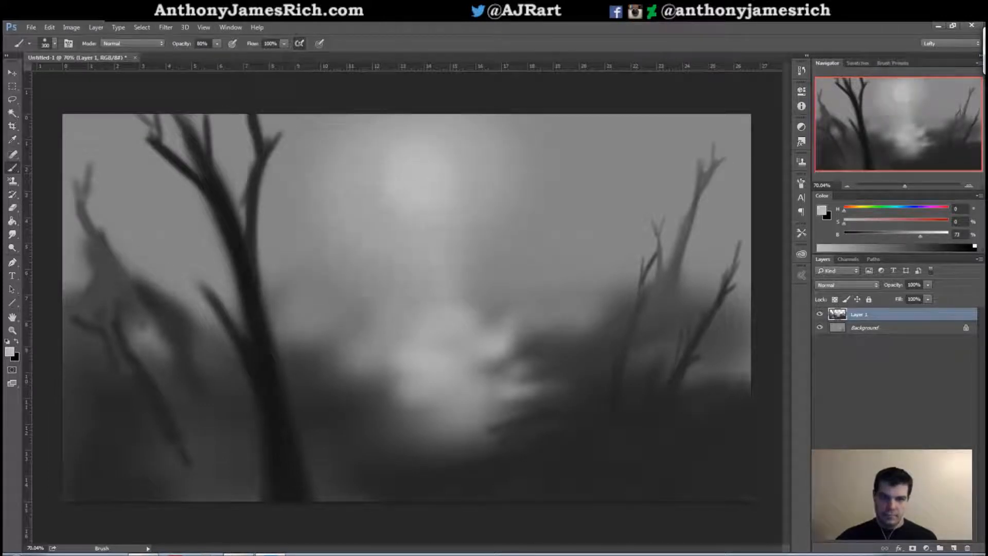
# - Paint a smaller bright core in the moon using 90% brightness
pyautogui.click(936, 241)
pyautogui.press('[')
pyautogui.press('[')
pyautogui.press('[')
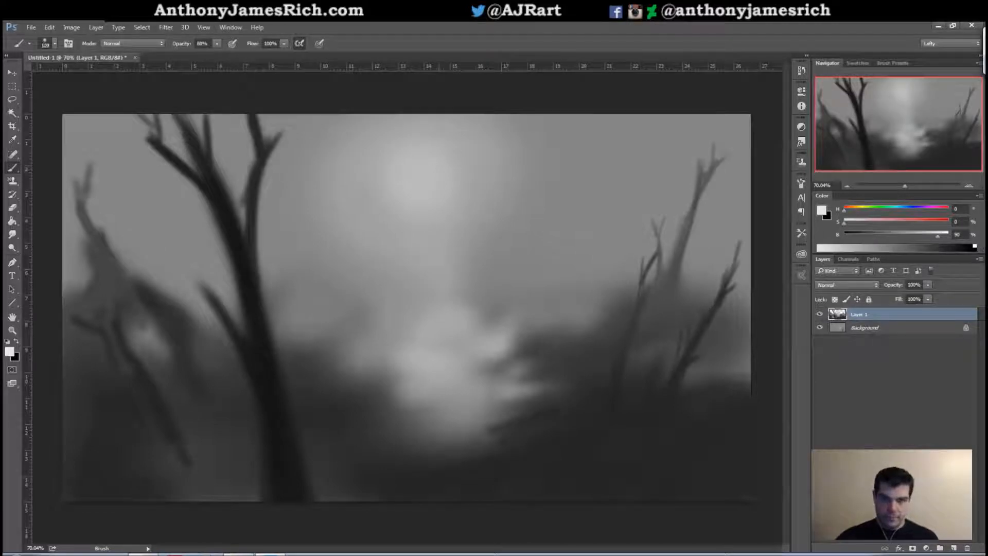
pyautogui.press(']')
pyautogui.press(']')
pyautogui.click(435, 171)
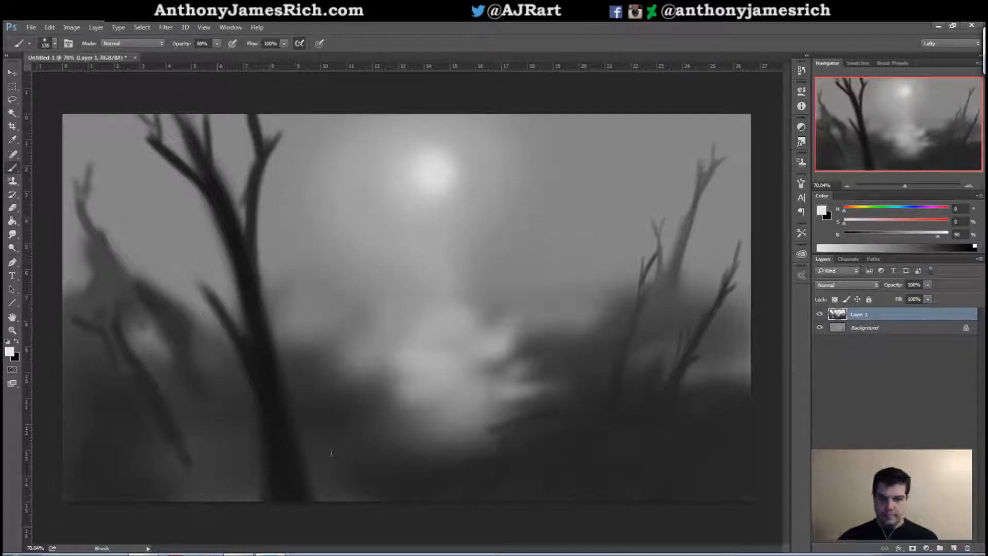
# - Paint a dark slanted stump on the left bank beside the bright water, using grey sampled from the bank
pyautogui.keyDown('alt'); pyautogui.click(338, 393); pyautogui.keyUp('alt')
pyautogui.moveTo(387, 403); pyautogui.dragTo(371, 407)
pyautogui.keyDown('alt'); pyautogui.click(273, 396); pyautogui.keyUp('alt')
# - Paint a thin pointed grey stump rising from the left bank between the large tree and the water
pyautogui.keyDown('alt'); pyautogui.click(346, 383); pyautogui.keyUp('alt')
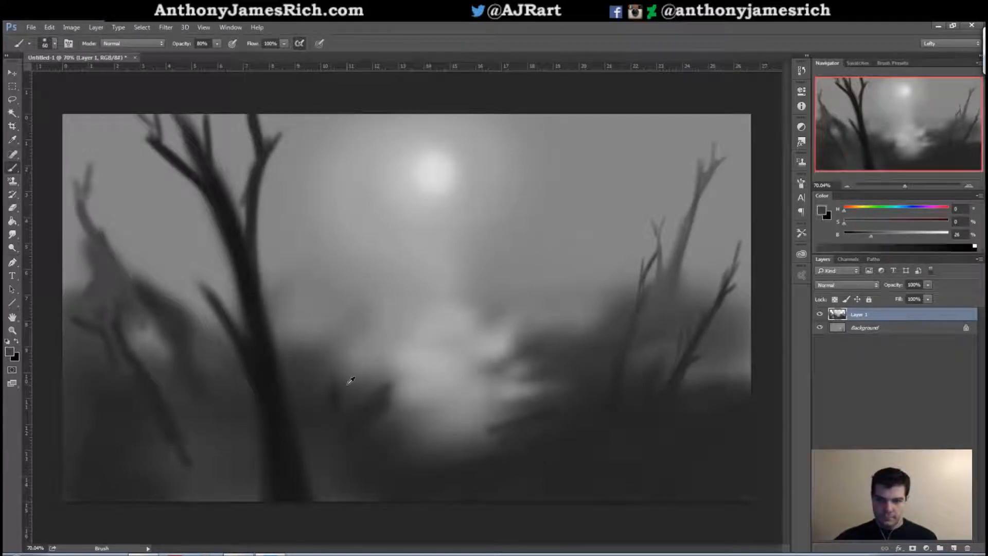
pyautogui.moveTo(337, 384); pyautogui.dragTo(323, 300)
pyautogui.press('[')
pyautogui.press('[')
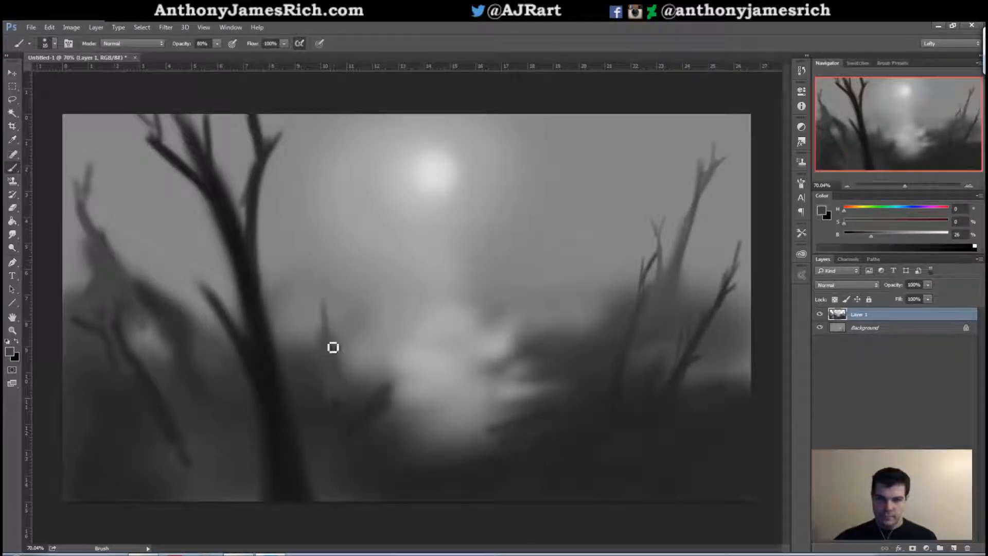
pyautogui.keyDown('alt'); pyautogui.click(319, 380); pyautogui.keyUp('alt')
pyautogui.press(']')
# - Darken the ground around and left of the large tree's base with a large brush and sampled near-black grey
pyautogui.keyDown('alt'); pyautogui.click(280, 403); pyautogui.keyUp('alt')
pyautogui.press(']')
pyautogui.press(']')
pyautogui.press(']')
pyautogui.press(']')
pyautogui.press(']')
pyautogui.press(']')
pyautogui.moveTo(306, 482)
pyautogui.mouseDown()
pyautogui.moveTo(374, 471)
pyautogui.moveTo(407, 489)
pyautogui.mouseUp()
pyautogui.moveTo(257, 485)
pyautogui.mouseDown()
pyautogui.moveTo(158, 467)
pyautogui.moveTo(245, 508)
pyautogui.mouseUp()
pyautogui.moveTo(188, 438); pyautogui.dragTo(160, 463)
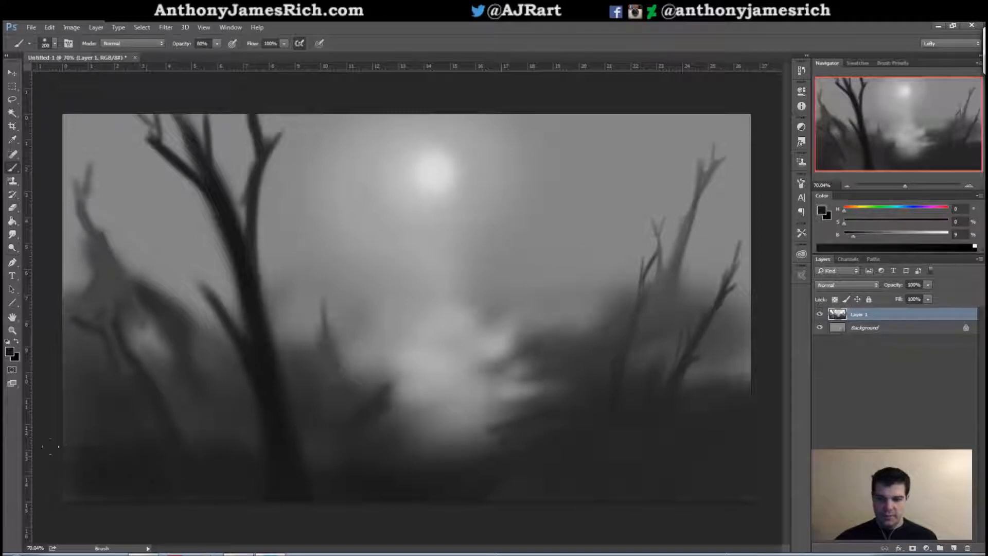
# - Thicken and define the thin stump right of the large tree using a smaller brush and sampled greys
pyautogui.keyDown('alt'); pyautogui.click(318, 384); pyautogui.keyUp('alt')
pyautogui.press('[')
pyautogui.press('[')
pyautogui.press('[')
pyautogui.press('[')
pyautogui.press('[')
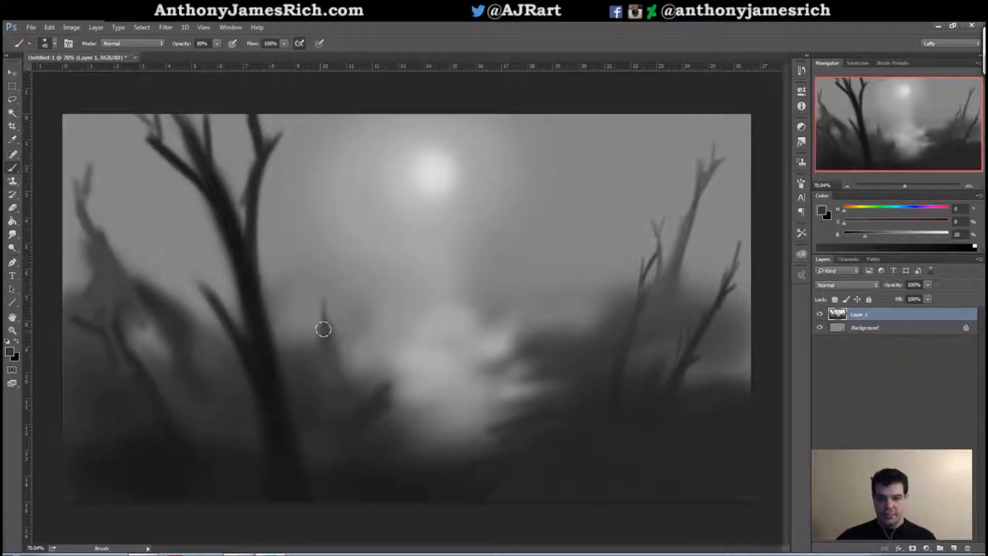
pyautogui.keyDown('alt'); pyautogui.click(325, 335); pyautogui.keyUp('alt')
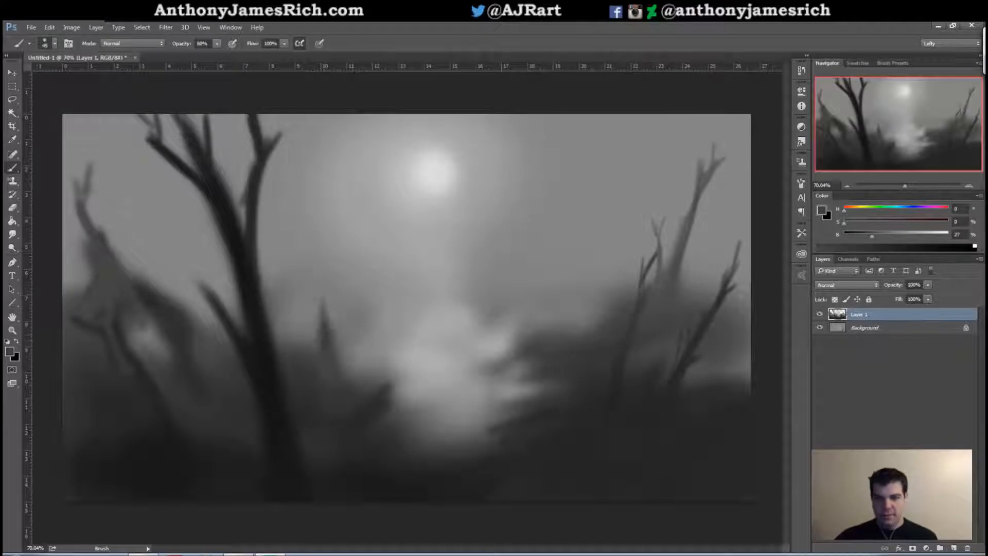
# - Extend the thin stump upward into a slender curved tree with small forked tips
pyautogui.moveTo(316, 290); pyautogui.dragTo(307, 268)
pyautogui.moveTo(322, 308)
pyautogui.mouseDown()
pyautogui.moveTo(301, 236)
pyautogui.moveTo(319, 292)
pyautogui.moveTo(303, 230)
pyautogui.moveTo(311, 264)
pyautogui.moveTo(321, 210)
pyautogui.moveTo(311, 242)
pyautogui.moveTo(304, 205)
pyautogui.mouseUp()
pyautogui.press('[')
pyautogui.press('[')
pyautogui.press('[')
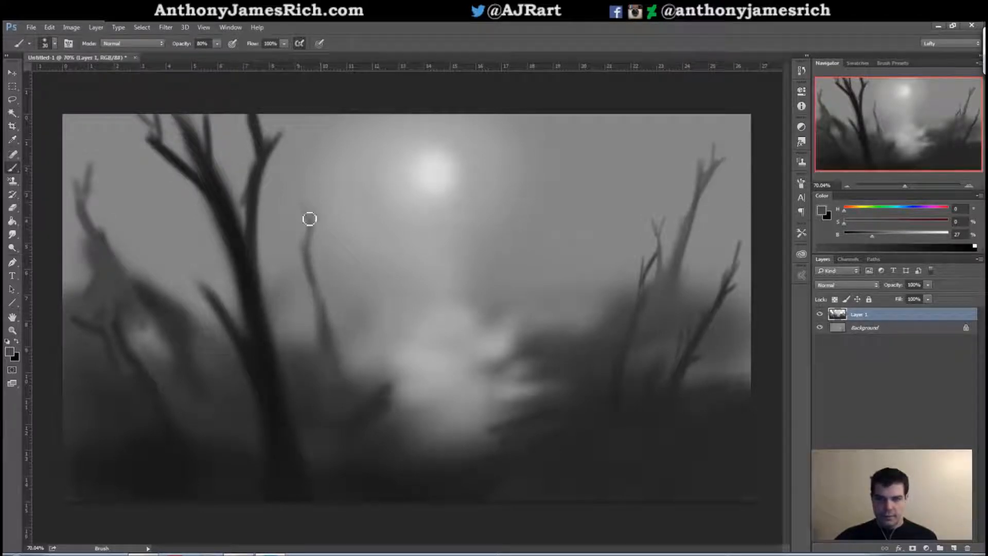
# - Blend the foliage around the slender tree's base with sampled misty greys and a larger soft brush
pyautogui.keyDown('alt'); pyautogui.click(354, 321); pyautogui.keyUp('alt')
pyautogui.press(']')
pyautogui.keyDown('alt'); pyautogui.click(305, 360); pyautogui.keyUp('alt')
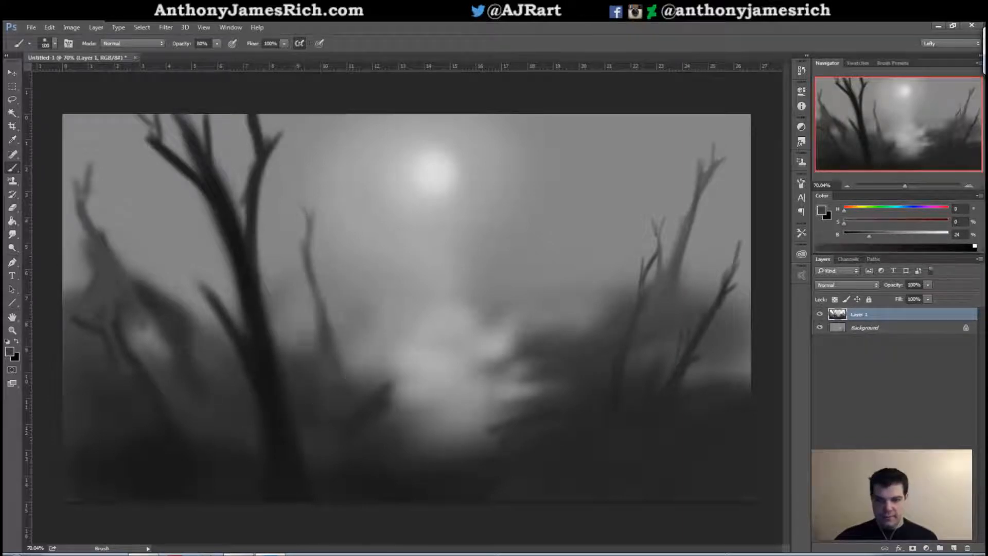
# - Sharpen the large tree's trunk and lower branch with sampled 8% brightness grey, giving the branch a forked tip
pyautogui.keyDown('alt'); pyautogui.click(262, 342); pyautogui.keyUp('alt')
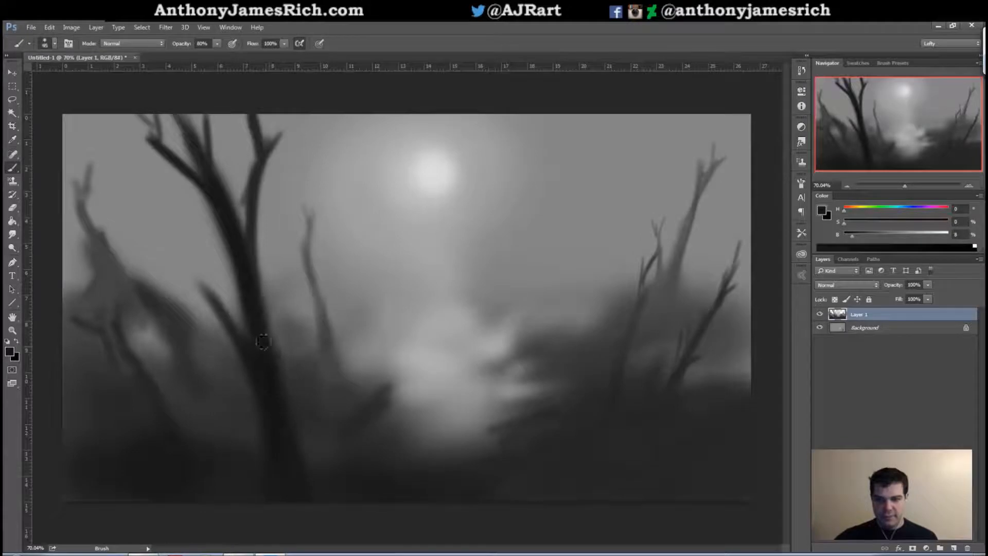
pyautogui.press('[')
pyautogui.press('[')
pyautogui.press('[')
pyautogui.press('[')
pyautogui.press('[')
pyautogui.press('[')
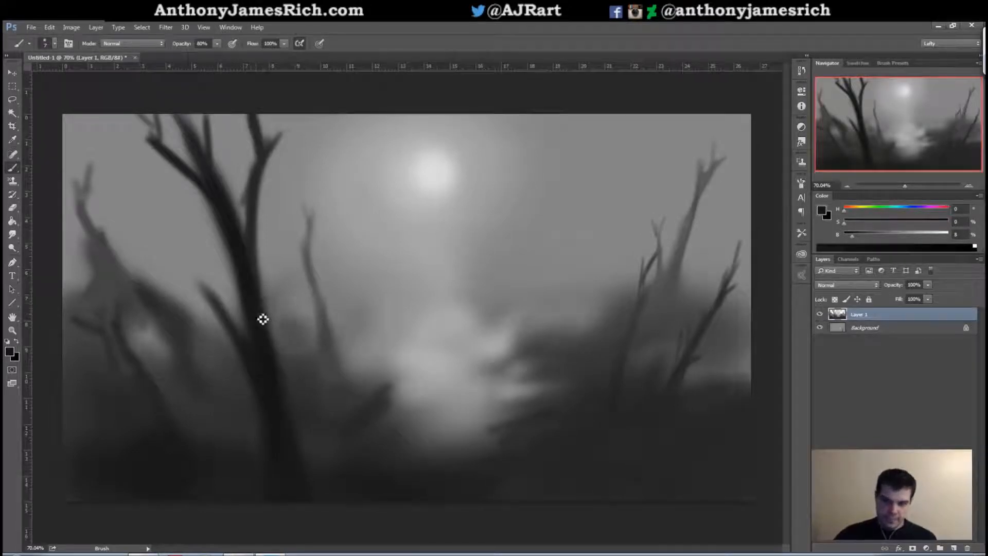
pyautogui.press(']')
pyautogui.press(']')
pyautogui.press(']')
pyautogui.press(']')
pyautogui.press(']')
pyautogui.press(']')
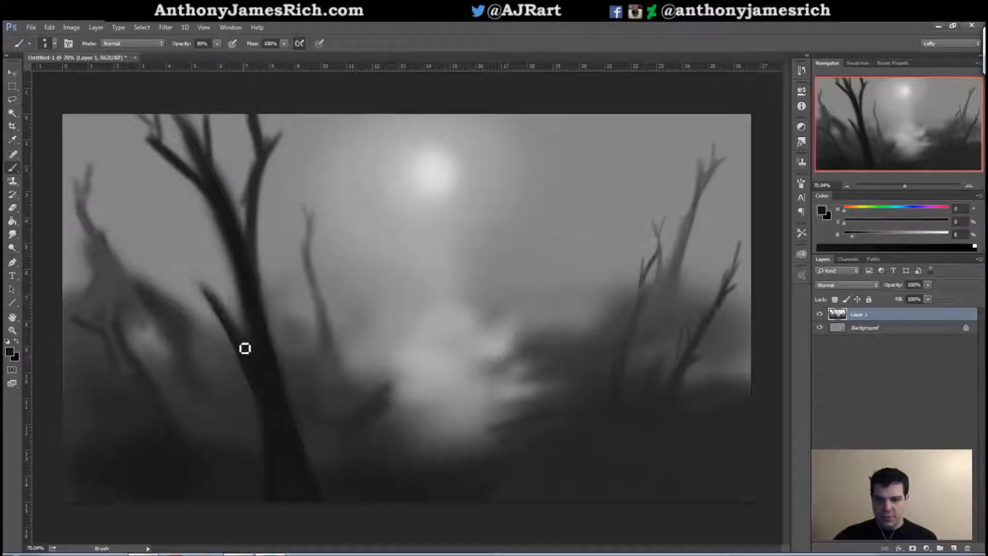
pyautogui.moveTo(192, 277); pyautogui.dragTo(231, 314)
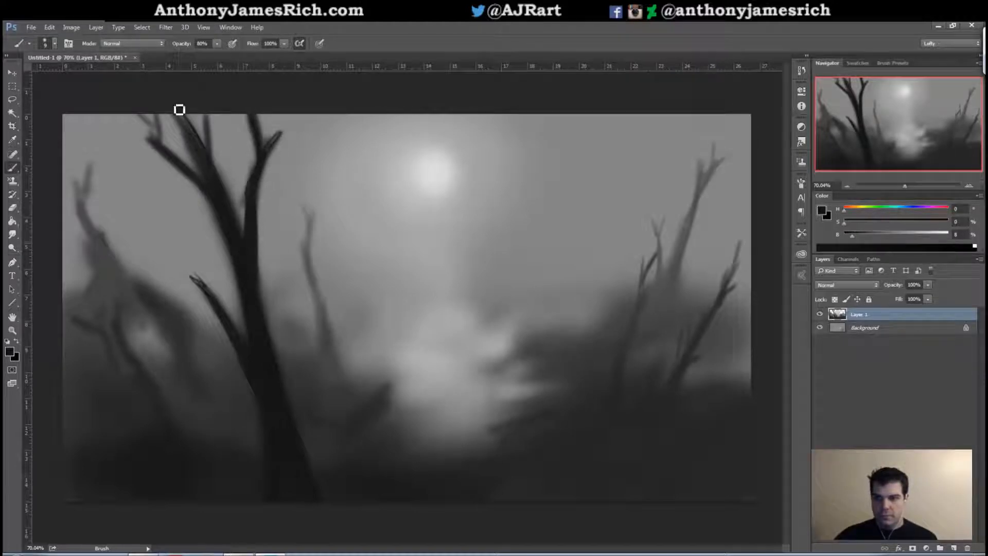
# - Sharpen and darken the large tree's upper left limbs and twigs at the canvas's upper edge
pyautogui.moveTo(183, 115); pyautogui.dragTo(215, 192)
pyautogui.press('[')
pyautogui.press('[')
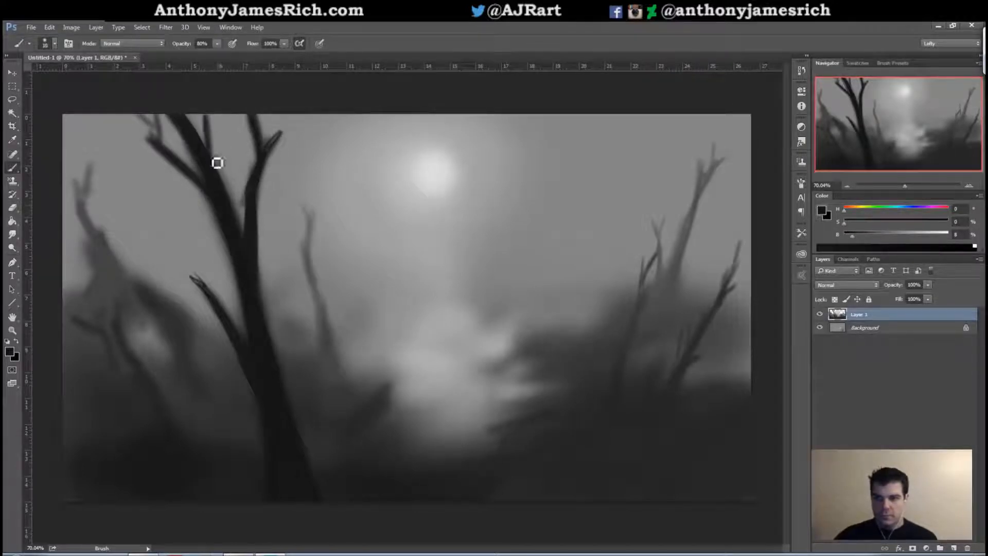
pyautogui.moveTo(208, 115)
pyautogui.mouseDown()
pyautogui.moveTo(208, 156)
pyautogui.moveTo(162, 116)
pyautogui.moveTo(165, 148)
pyautogui.moveTo(227, 232)
pyautogui.moveTo(154, 148)
pyautogui.moveTo(158, 136)
pyautogui.mouseUp()
# - Paint soft near-black strokes into the ground left of the large tree's base with a larger brush
pyautogui.press(']')
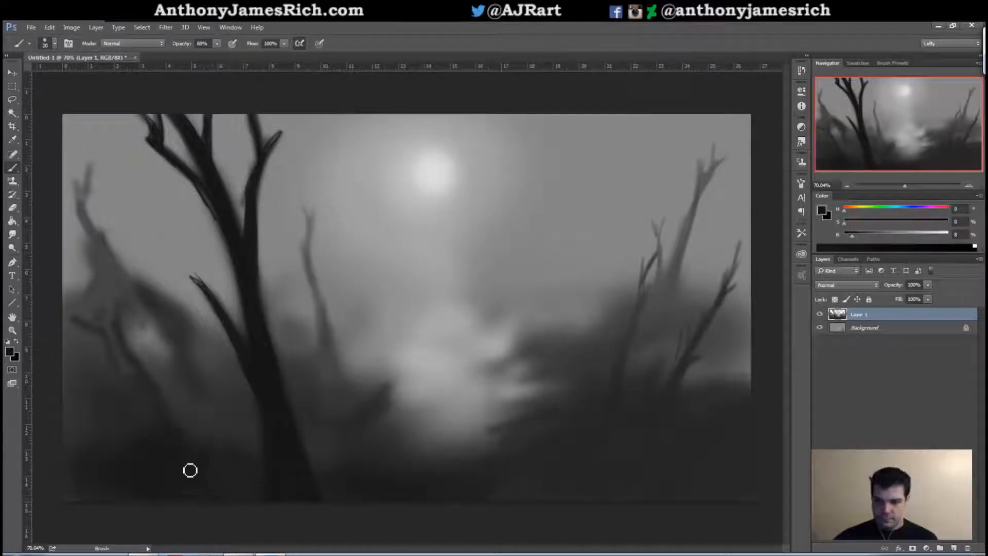
pyautogui.press(']')
pyautogui.press(']')
pyautogui.press(']')
pyautogui.press(']')
pyautogui.press(']')
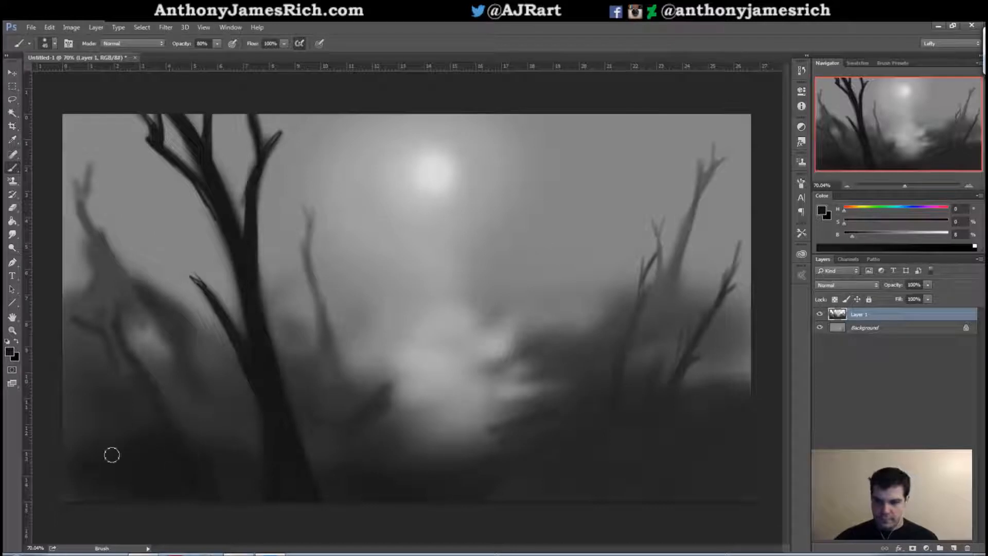
# - Paint a dark fallen log slanting from the right bank down over the water, with a propping branch beneath it
pyautogui.keyDown('alt'); pyautogui.click(563, 357); pyautogui.keyUp('alt')
pyautogui.moveTo(550, 367); pyautogui.dragTo(480, 405)
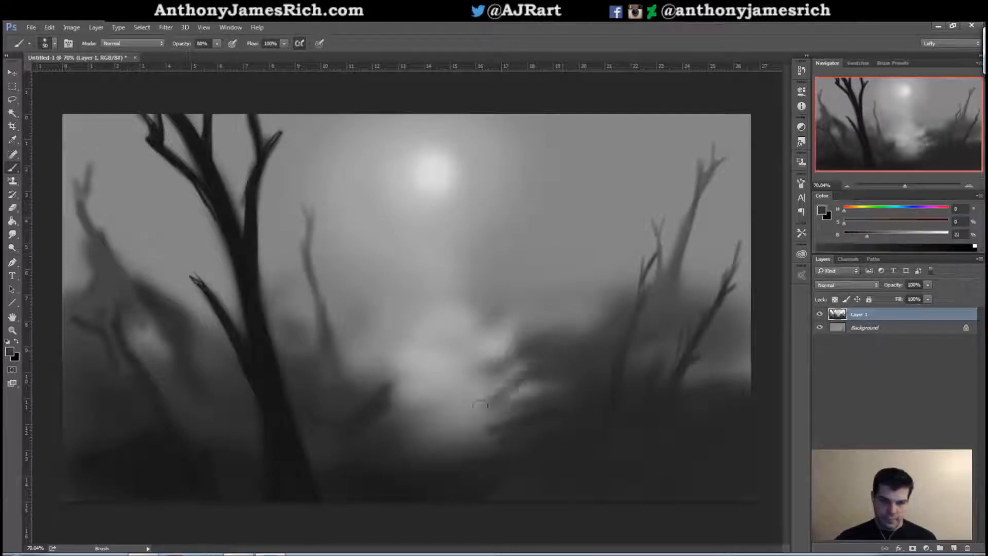
pyautogui.moveTo(521, 374)
pyautogui.mouseDown()
pyautogui.moveTo(467, 417)
pyautogui.moveTo(492, 420)
pyautogui.moveTo(466, 423)
pyautogui.moveTo(539, 418)
pyautogui.moveTo(536, 400)
pyautogui.moveTo(526, 414)
pyautogui.moveTo(561, 368)
pyautogui.moveTo(525, 414)
pyautogui.moveTo(540, 375)
pyautogui.moveTo(471, 415)
pyautogui.moveTo(527, 371)
pyautogui.moveTo(440, 421)
pyautogui.mouseUp()
pyautogui.keyDown('alt'); pyautogui.click(523, 395); pyautogui.keyUp('alt')
pyautogui.moveTo(535, 366); pyautogui.dragTo(549, 363)
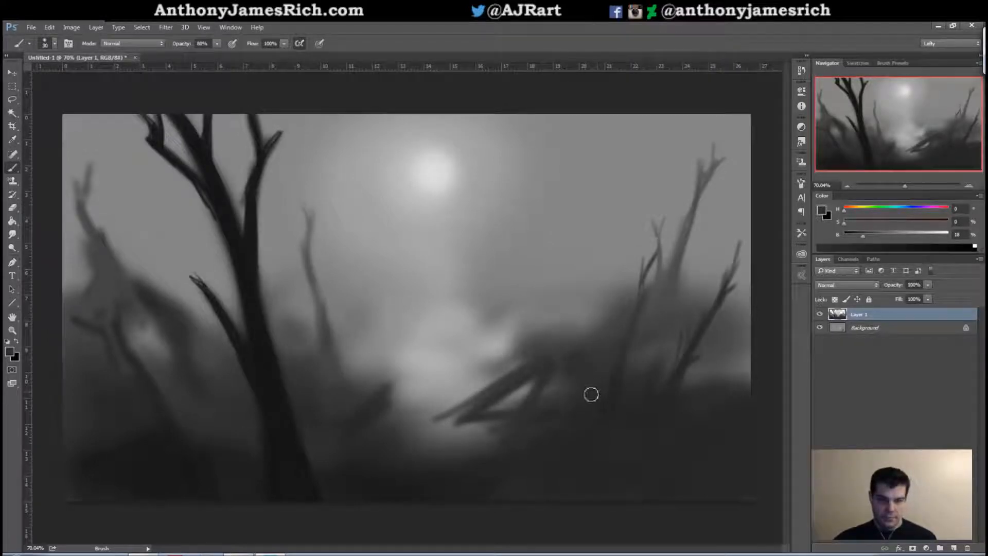
# - Soften the fallen log's lower tip and the water around it with lighter sampled grey and a larger brush
pyautogui.keyDown('alt'); pyautogui.click(457, 394); pyautogui.keyUp('alt')
pyautogui.press(']')
pyautogui.press(']')
pyautogui.press(']')
pyautogui.press(']')
pyautogui.press(']')
pyautogui.moveTo(499, 378)
pyautogui.mouseDown()
pyautogui.moveTo(419, 428)
pyautogui.moveTo(440, 418)
pyautogui.mouseUp()
# - Paint soft mist across the dark foreground below the log and the left stump, using sampled 35% brightness grey
pyautogui.keyDown('alt'); pyautogui.click(436, 434); pyautogui.keyUp('alt')
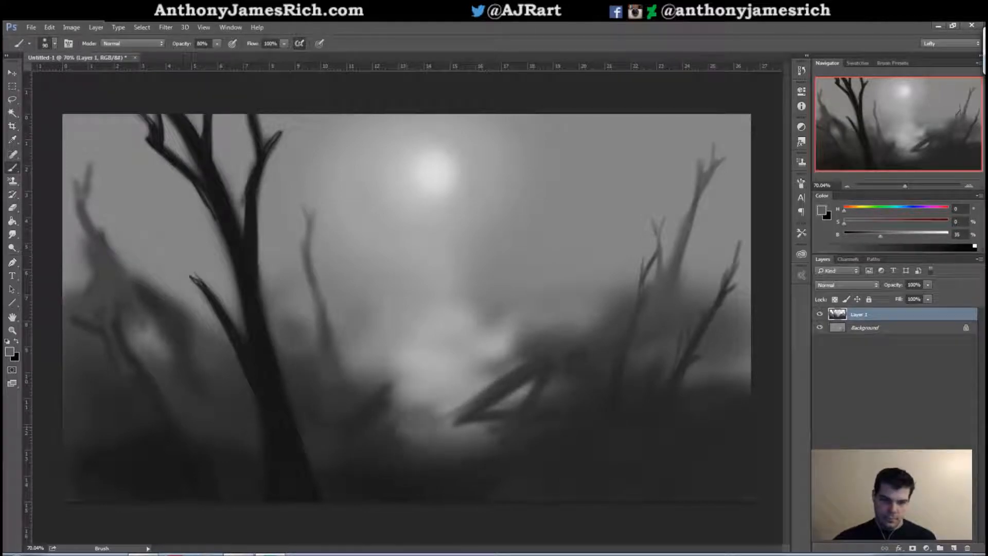
pyautogui.moveTo(370, 421)
pyautogui.mouseDown()
pyautogui.moveTo(463, 468)
pyautogui.moveTo(523, 471)
pyautogui.moveTo(355, 457)
pyautogui.mouseUp()
pyautogui.press('[')
pyautogui.press('[')
pyautogui.moveTo(525, 437); pyautogui.dragTo(539, 454)
pyautogui.moveTo(564, 404)
pyautogui.mouseDown()
pyautogui.moveTo(631, 425)
pyautogui.moveTo(572, 440)
pyautogui.mouseUp()
pyautogui.press(']')
pyautogui.press(']')
# - Add brighter mist puffs around the fallen log, left stump and slender tree's base with sampled 64% brightness grey
pyautogui.press('[')
pyautogui.press('[')
pyautogui.press('[')
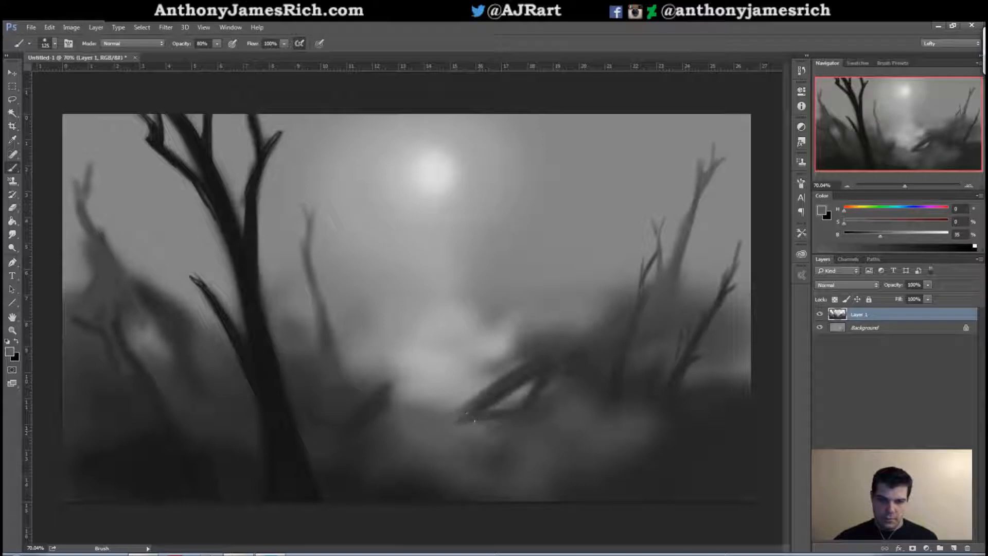
pyautogui.moveTo(430, 392)
pyautogui.mouseDown()
pyautogui.moveTo(443, 383)
pyautogui.moveTo(433, 427)
pyautogui.moveTo(551, 433)
pyautogui.moveTo(577, 415)
pyautogui.mouseUp()
pyautogui.keyDown('alt'); pyautogui.click(418, 364); pyautogui.keyUp('alt')
pyautogui.moveTo(384, 435)
pyautogui.mouseDown()
pyautogui.moveTo(363, 432)
pyautogui.moveTo(341, 373)
pyautogui.moveTo(335, 393)
pyautogui.moveTo(350, 463)
pyautogui.moveTo(304, 370)
pyautogui.mouseUp()
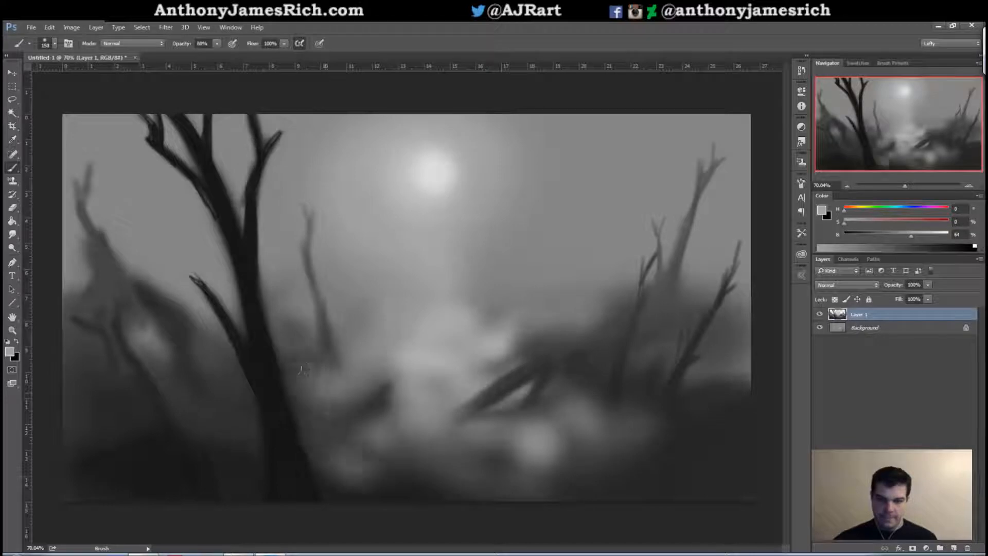
# - Repaint the large tree's lower branch as a solid shape with 8% brightness grey sampled from the trunk
pyautogui.keyDown('alt'); pyautogui.click(292, 399); pyautogui.keyUp('alt')
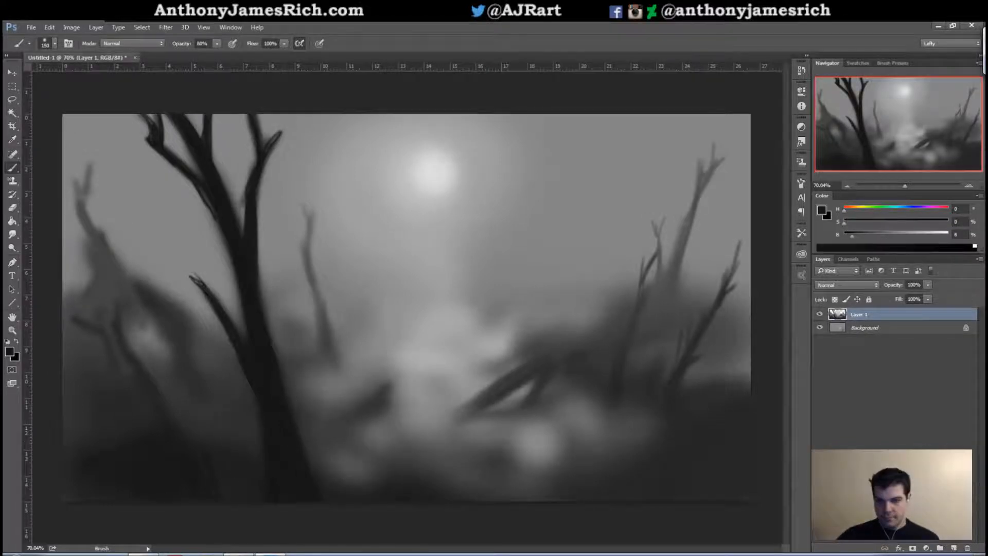
pyautogui.moveTo(198, 285); pyautogui.dragTo(239, 340)
pyautogui.press('[')
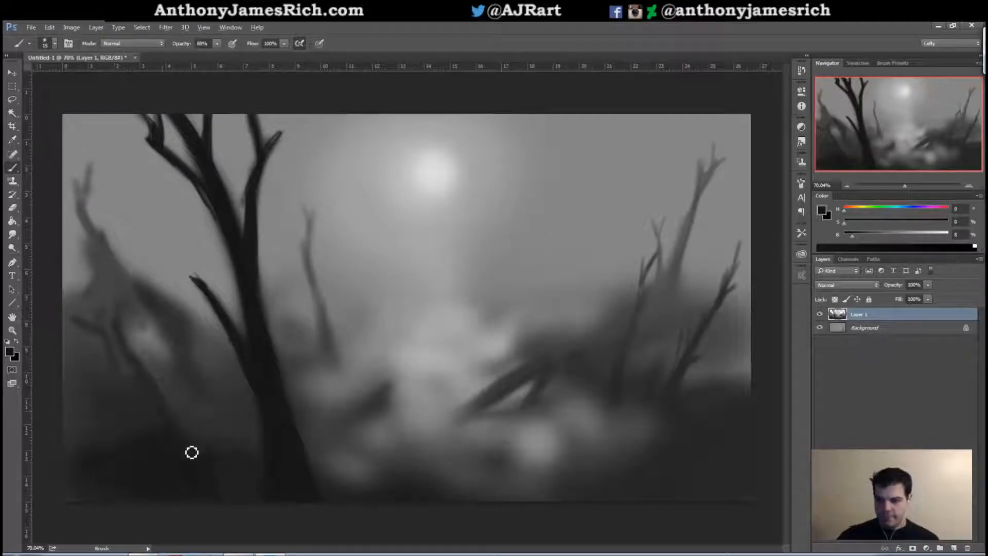
# - Paint a near-black mound with a spiky upright stroke in the canvas's lower left corner
pyautogui.press(']')
pyautogui.moveTo(95, 484)
pyautogui.mouseDown()
pyautogui.moveTo(67, 495)
pyautogui.moveTo(100, 506)
pyautogui.moveTo(74, 460)
pyautogui.moveTo(76, 437)
pyautogui.moveTo(189, 401)
pyautogui.moveTo(227, 368)
pyautogui.moveTo(173, 390)
pyautogui.moveTo(98, 403)
pyautogui.moveTo(90, 377)
pyautogui.mouseUp()
pyautogui.press(']')
pyautogui.press(']')
pyautogui.press(']')
# - Paint a thin dark tree rising from the lower left mound, with branches forking toward the canvas's left edge
pyautogui.keyDown('alt'); pyautogui.click(706, 421); pyautogui.keyUp('alt')
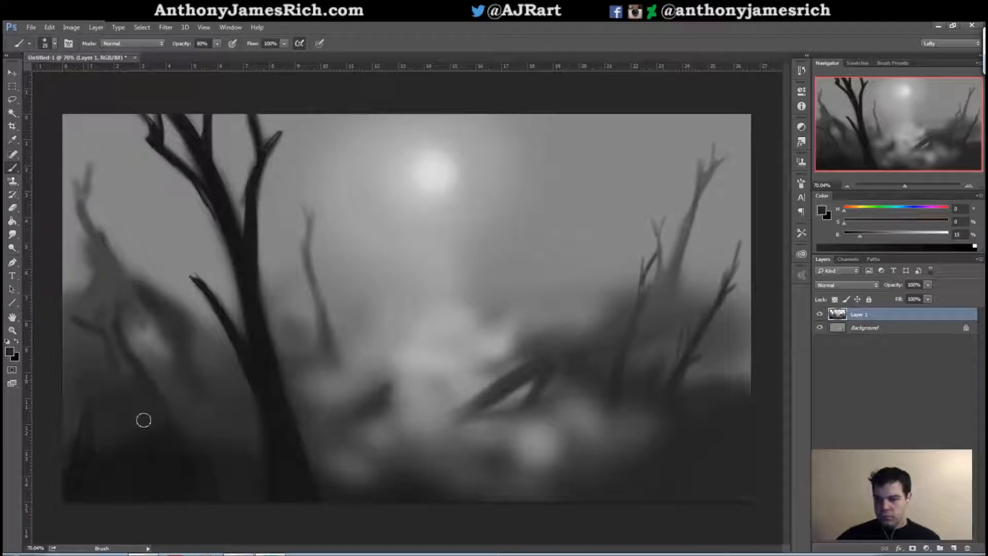
pyautogui.keyDown('alt'); pyautogui.click(119, 449); pyautogui.keyUp('alt')
pyautogui.moveTo(87, 419); pyautogui.dragTo(85, 344)
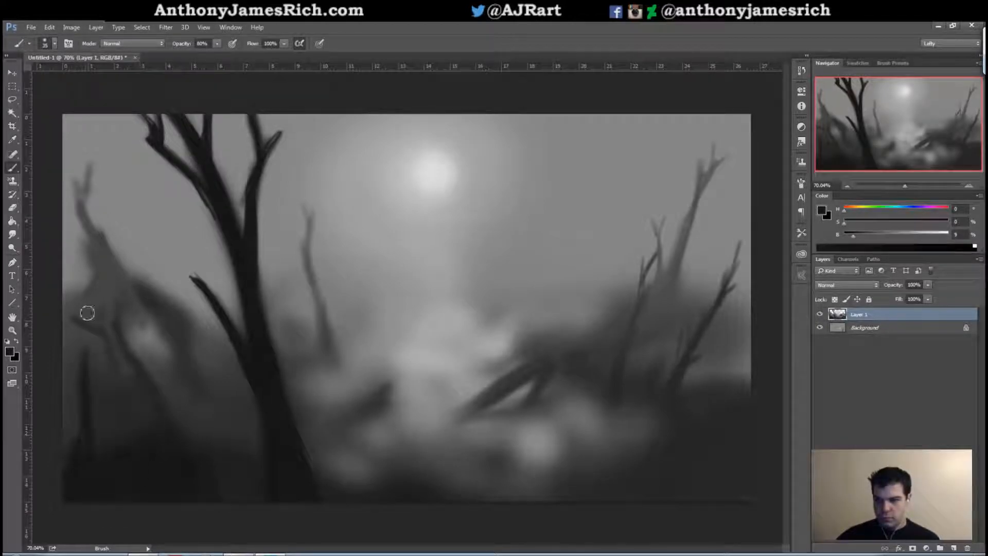
pyautogui.moveTo(83, 382)
pyautogui.mouseDown()
pyautogui.moveTo(84, 330)
pyautogui.moveTo(97, 304)
pyautogui.moveTo(64, 252)
pyautogui.mouseUp()
pyautogui.moveTo(59, 260); pyautogui.dragTo(91, 318)
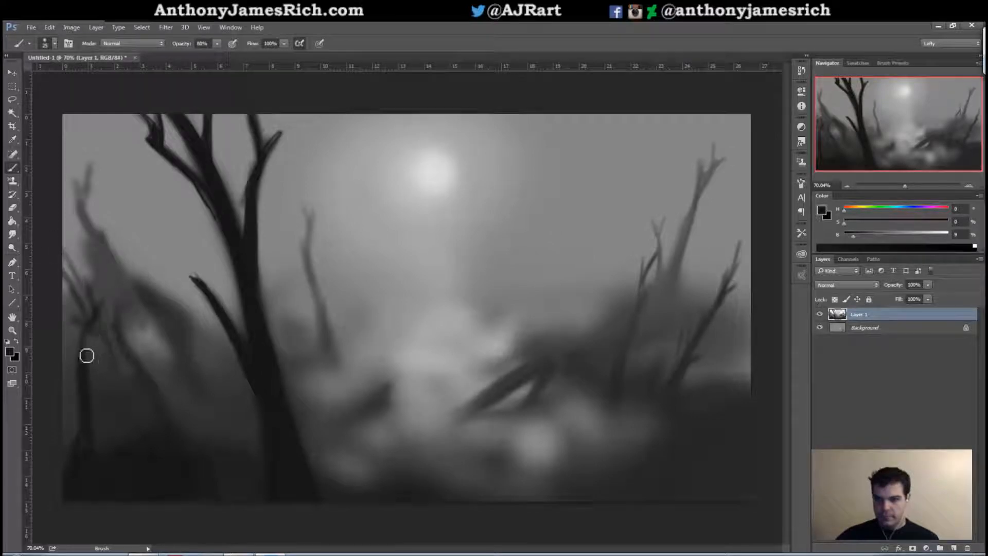
# - Thicken the dark left-edge tree's trunk and widen its base with a larger brush
pyautogui.press(']')
pyautogui.press(']')
pyautogui.press(']')
pyautogui.moveTo(85, 376)
pyautogui.mouseDown()
pyautogui.moveTo(112, 471)
pyautogui.moveTo(74, 380)
pyautogui.mouseUp()
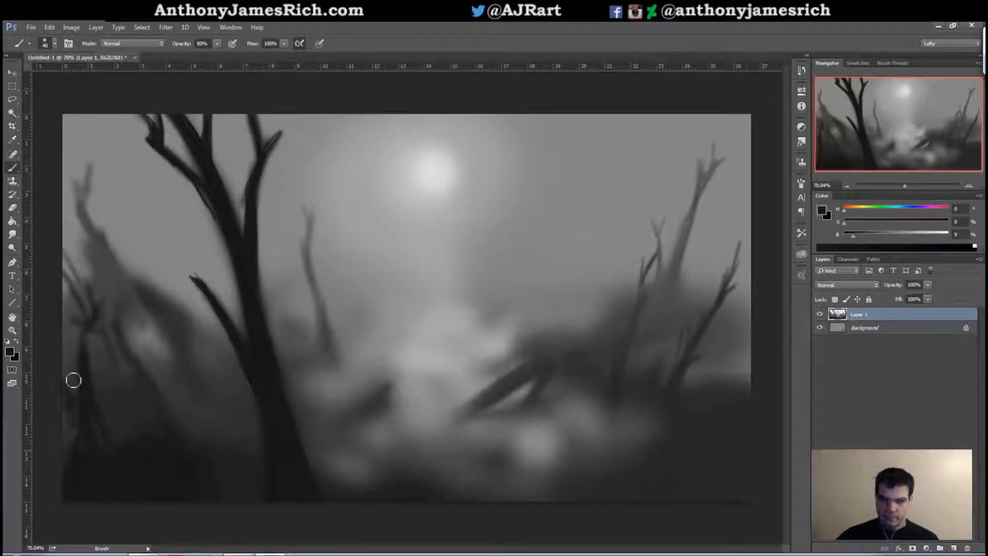
# - Paint a thin, fork-topped misty tree above the canvas's right-hand foliage with a small brush and sampled 33% brightness grey
pyautogui.keyDown('alt'); pyautogui.click(615, 308); pyautogui.keyUp('alt')
pyautogui.press('[')
pyautogui.press('[')
pyautogui.press('[')
pyautogui.moveTo(614, 318); pyautogui.dragTo(613, 245)
pyautogui.moveTo(613, 281)
pyautogui.mouseDown()
pyautogui.moveTo(620, 203)
pyautogui.moveTo(620, 236)
pyautogui.moveTo(622, 212)
pyautogui.mouseUp()
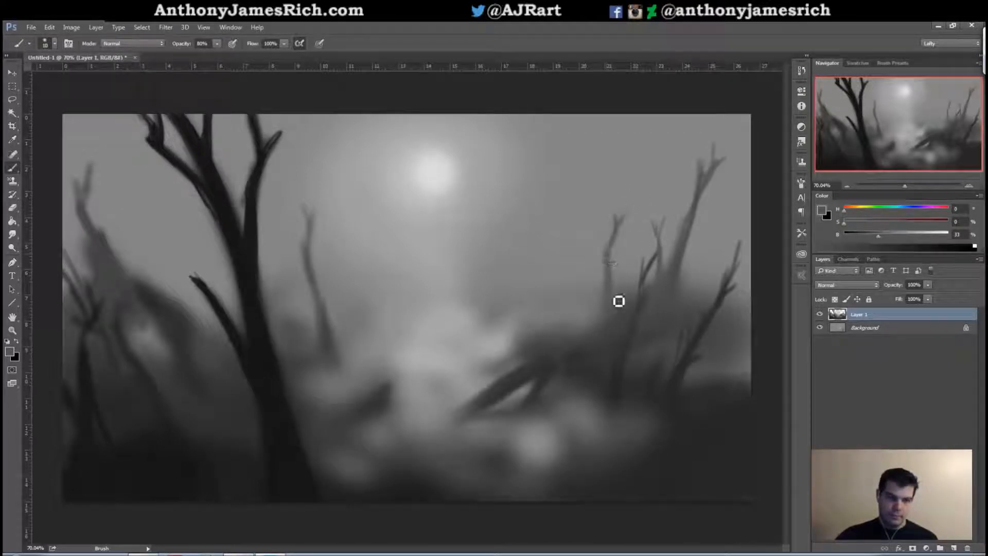
# - Widen the new thin tree's lower trunk into the foliage with a larger brush and sampled 27% brightness grey
pyautogui.keyDown('alt'); pyautogui.click(613, 319); pyautogui.keyUp('alt')
pyautogui.press(']')
pyautogui.press(']')
pyautogui.press(']')
pyautogui.press(']')
pyautogui.press(']')
pyautogui.moveTo(608, 329); pyautogui.dragTo(608, 285)
pyautogui.moveTo(609, 335); pyautogui.dragTo(614, 271)
pyautogui.press('[')
pyautogui.press('[')
pyautogui.press('[')
pyautogui.press('[')
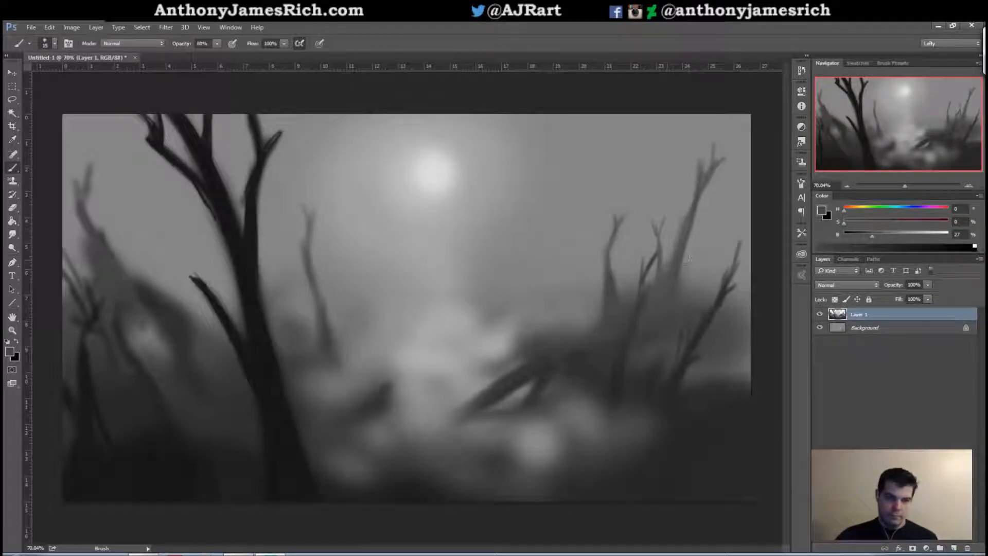
# - Blend sampled dark foliage and lighter mist patches around and between the bases of the right-hand trees, using a larger brush
pyautogui.keyDown('alt'); pyautogui.click(645, 371); pyautogui.keyUp('alt')
pyautogui.moveTo(646, 367); pyautogui.dragTo(681, 326)
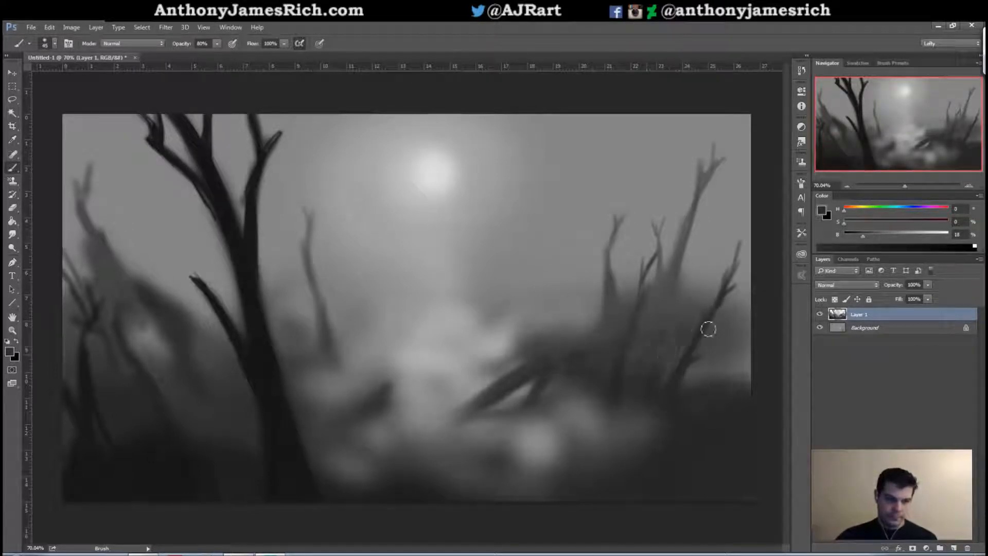
pyautogui.keyDown('alt'); pyautogui.click(737, 365); pyautogui.keyUp('alt')
pyautogui.press(']')
pyautogui.moveTo(743, 360)
pyautogui.mouseDown()
pyautogui.moveTo(709, 371)
pyautogui.moveTo(714, 378)
pyautogui.moveTo(749, 382)
pyautogui.moveTo(709, 382)
pyautogui.mouseUp()
pyautogui.moveTo(666, 360)
pyautogui.mouseDown()
pyautogui.moveTo(675, 364)
pyautogui.moveTo(648, 360)
pyautogui.mouseUp()
pyautogui.press(']')
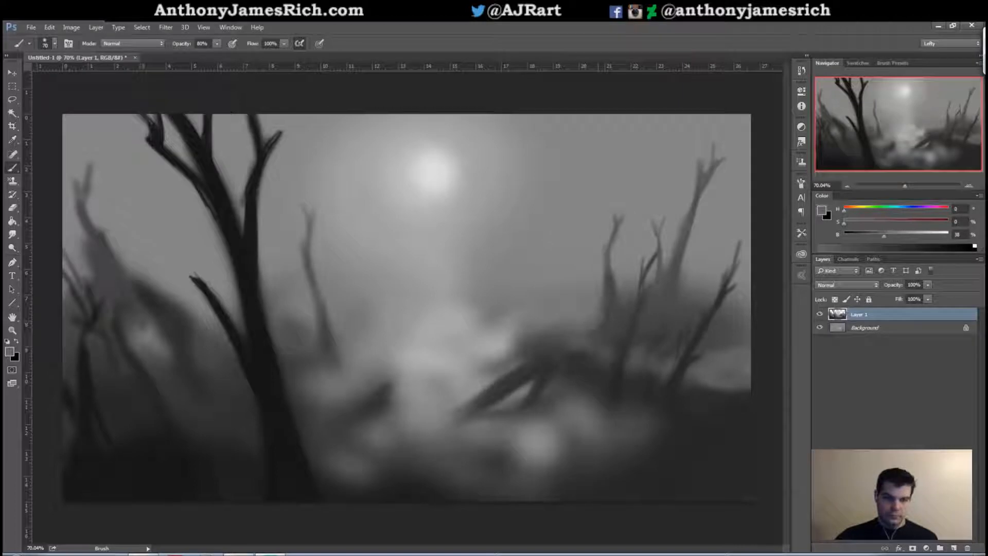
pyautogui.keyDown('alt'); pyautogui.click(629, 293); pyautogui.keyUp('alt')
pyautogui.moveTo(693, 294)
pyautogui.mouseDown()
pyautogui.moveTo(741, 332)
pyautogui.moveTo(720, 358)
pyautogui.mouseUp()
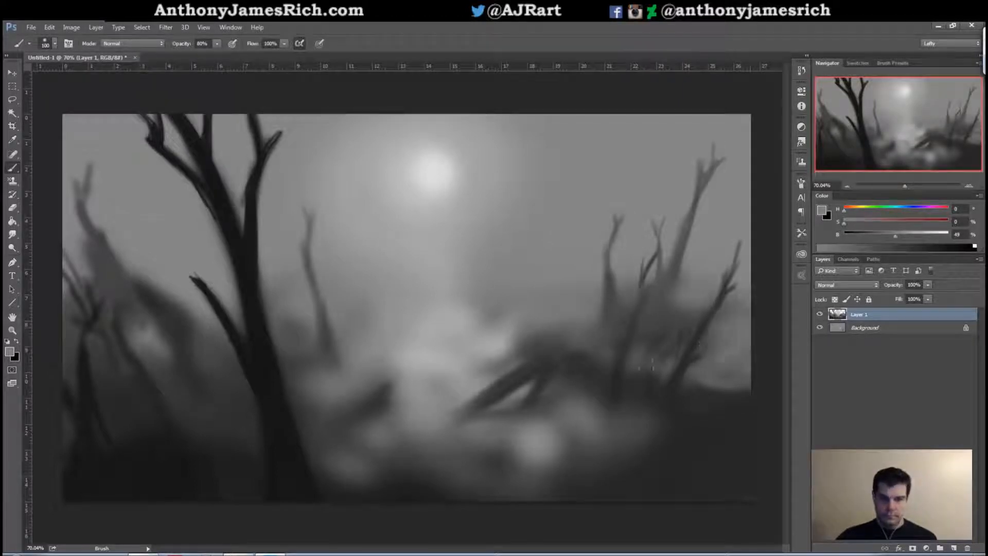
# - Redefine the dark log stump near the large tree and the fallen log's lower end with 21% brightness grey
pyautogui.keyDown('alt'); pyautogui.click(391, 393); pyautogui.keyUp('alt')
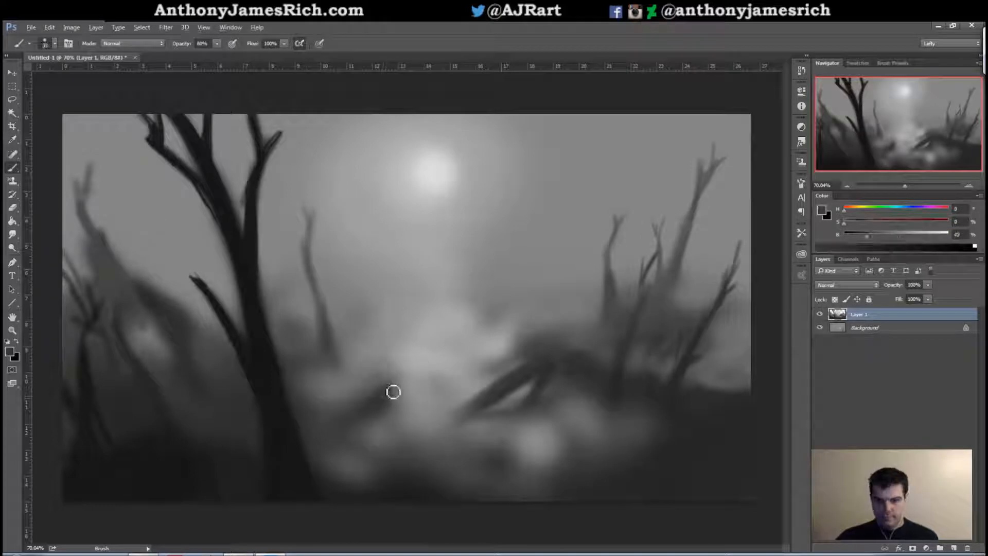
pyautogui.moveTo(394, 391); pyautogui.dragTo(368, 408)
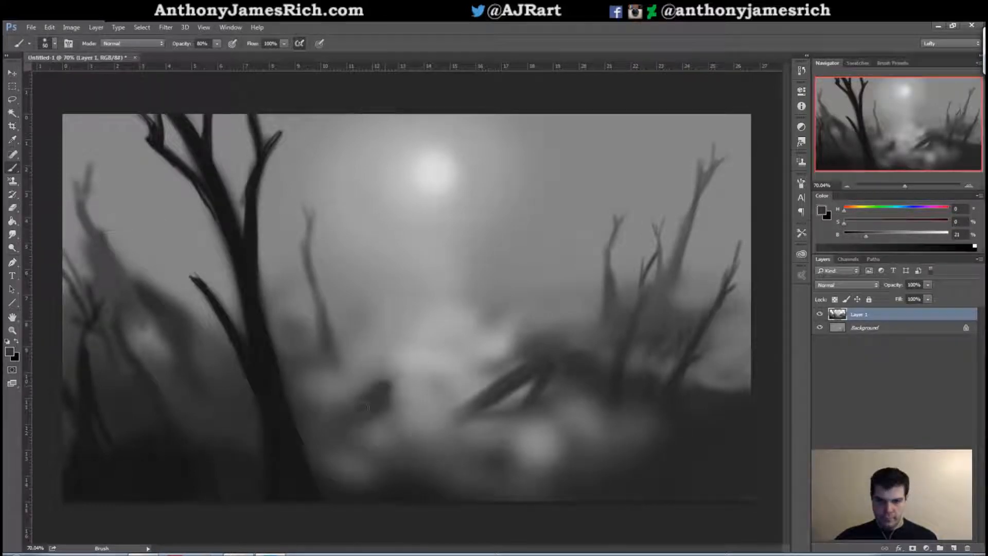
pyautogui.moveTo(369, 404)
pyautogui.mouseDown()
pyautogui.moveTo(397, 390)
pyautogui.moveTo(393, 415)
pyautogui.mouseUp()
pyautogui.moveTo(491, 412)
pyautogui.mouseDown()
pyautogui.moveTo(543, 360)
pyautogui.moveTo(468, 402)
pyautogui.mouseUp()
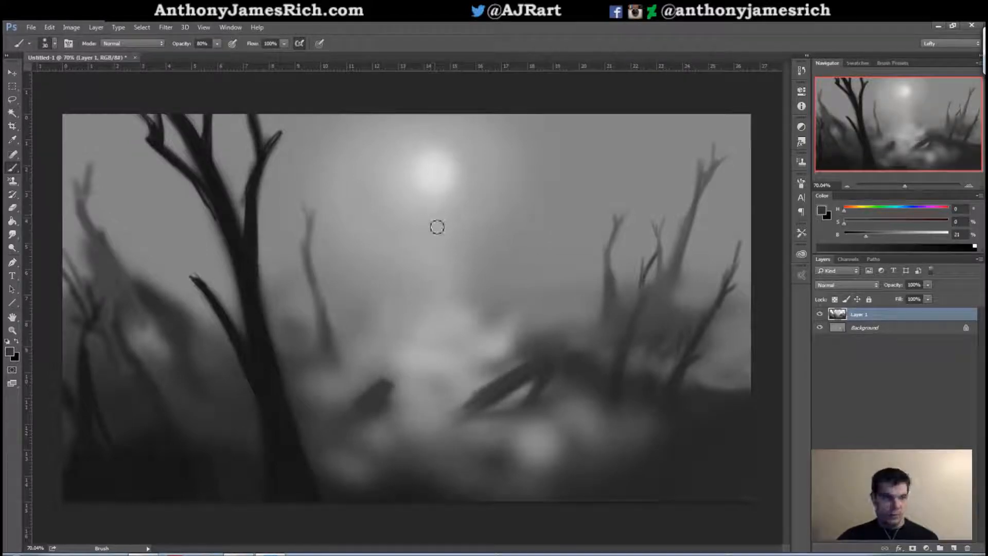
# - Paint thin 64% brightness highlights along the moon-facing edges of the two dark right-hand tree trunks
pyautogui.keyDown('alt'); pyautogui.click(437, 166); pyautogui.keyUp('alt')
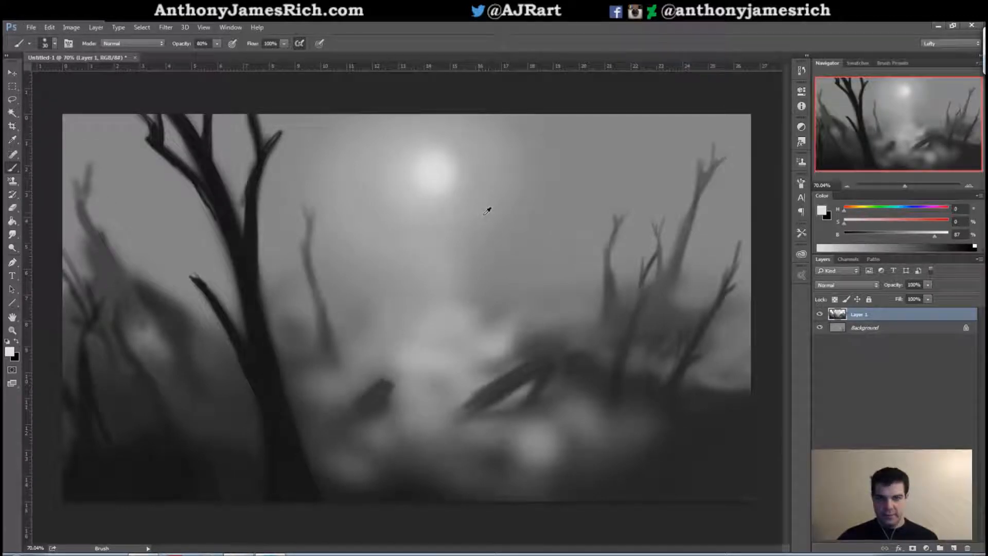
pyautogui.keyDown('alt'); pyautogui.click(477, 194); pyautogui.keyUp('alt')
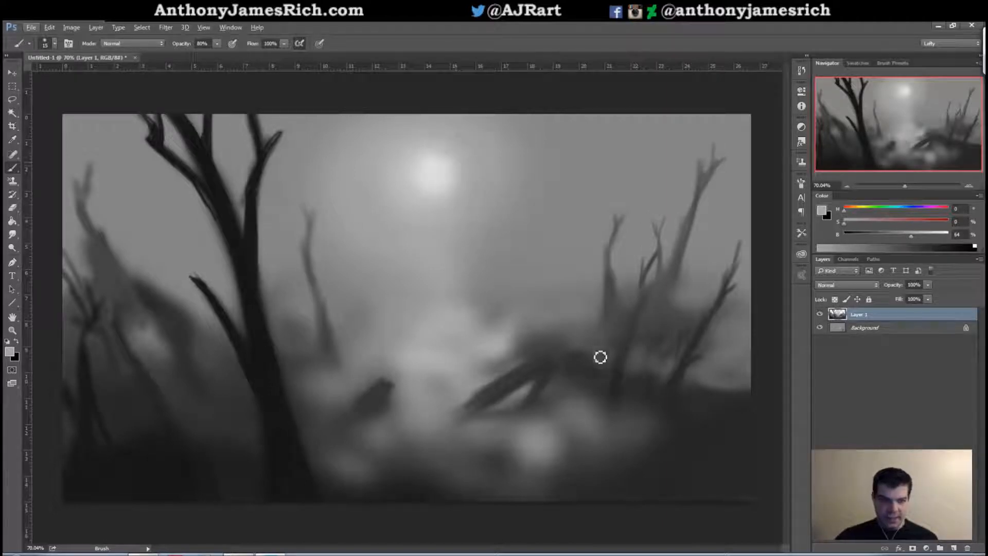
pyautogui.press('[')
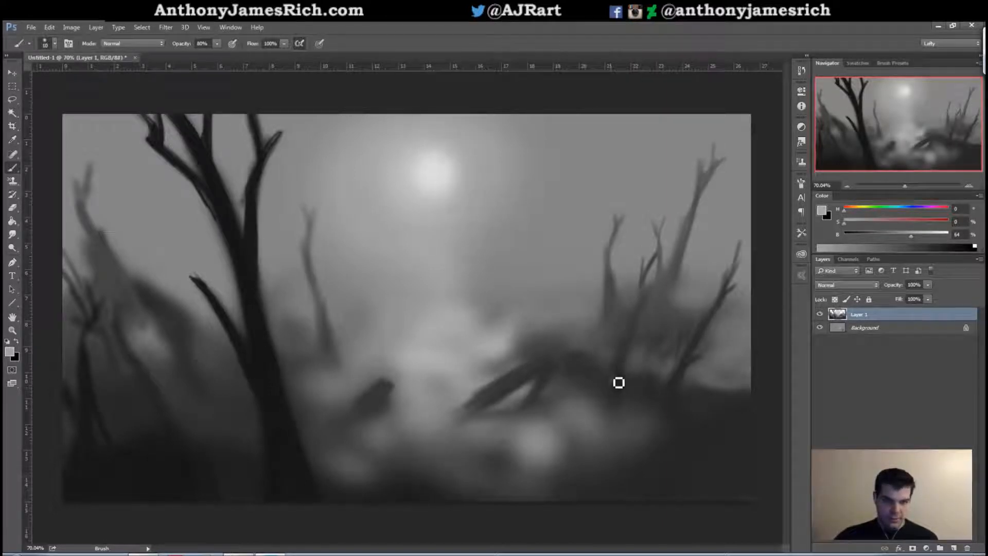
pyautogui.moveTo(620, 364); pyautogui.dragTo(629, 337)
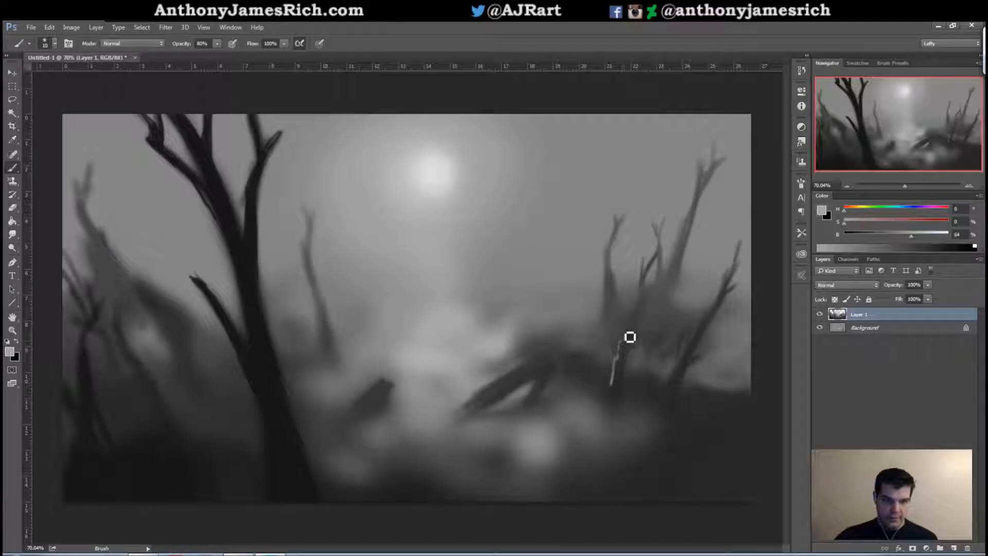
pyautogui.moveTo(673, 388); pyautogui.dragTo(688, 358)
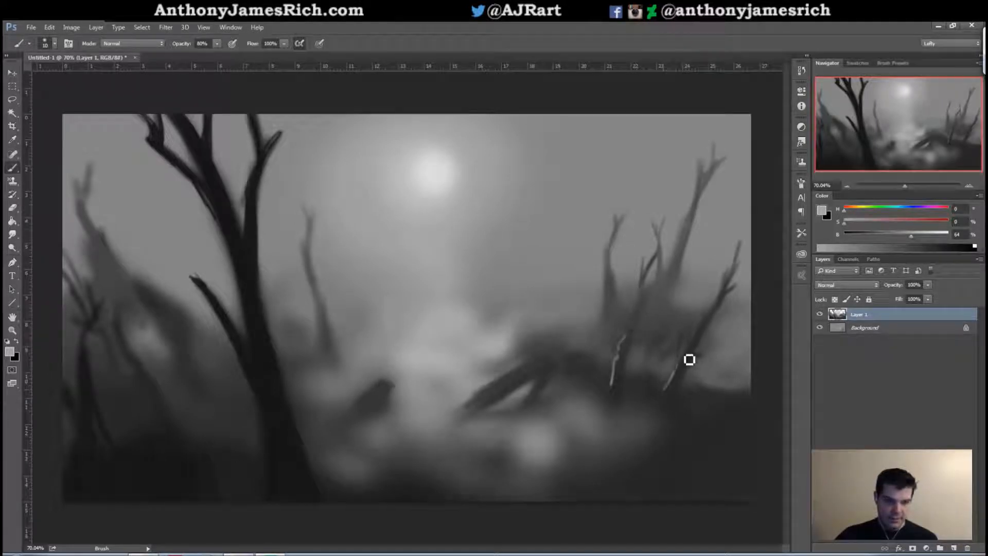
# - Tone down the right-hand trunk highlights with sampled dark grey and add a faint edge to the small side branch
pyautogui.keyDown('alt'); pyautogui.click(522, 225); pyautogui.keyUp('alt')
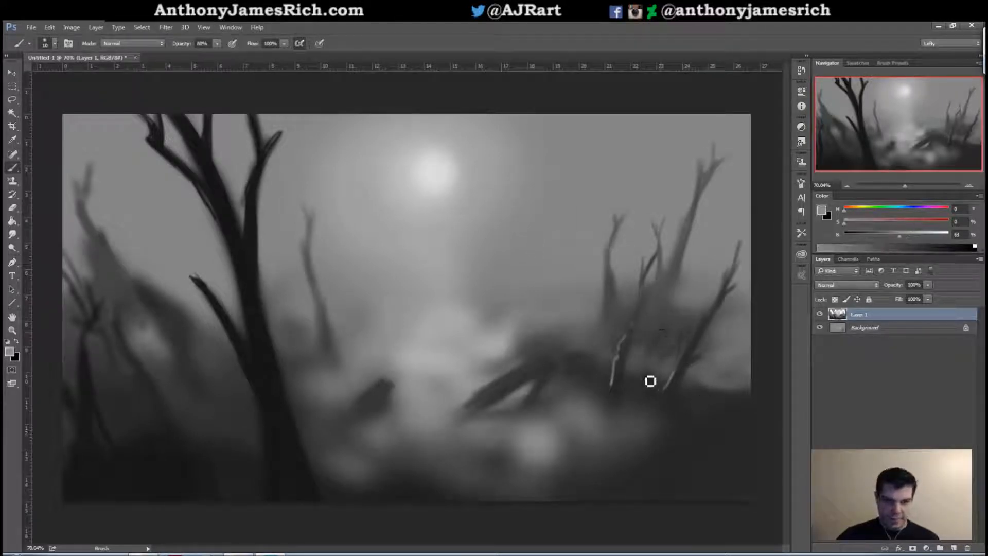
pyautogui.keyDown('alt'); pyautogui.click(618, 383); pyautogui.keyUp('alt')
pyautogui.moveTo(621, 377)
pyautogui.mouseDown()
pyautogui.moveTo(615, 393)
pyautogui.moveTo(630, 350)
pyautogui.mouseUp()
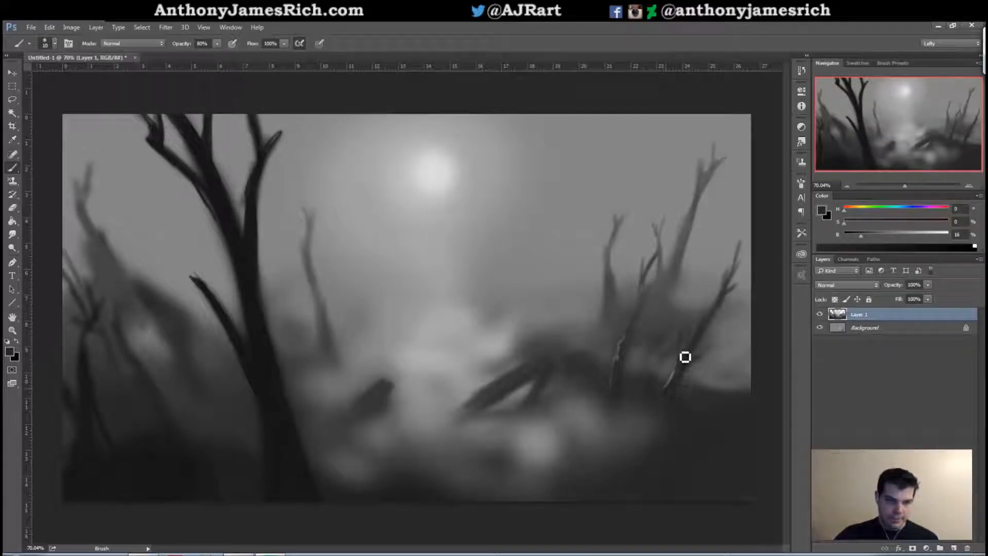
pyautogui.keyDown('alt'); pyautogui.click(674, 374); pyautogui.keyUp('alt')
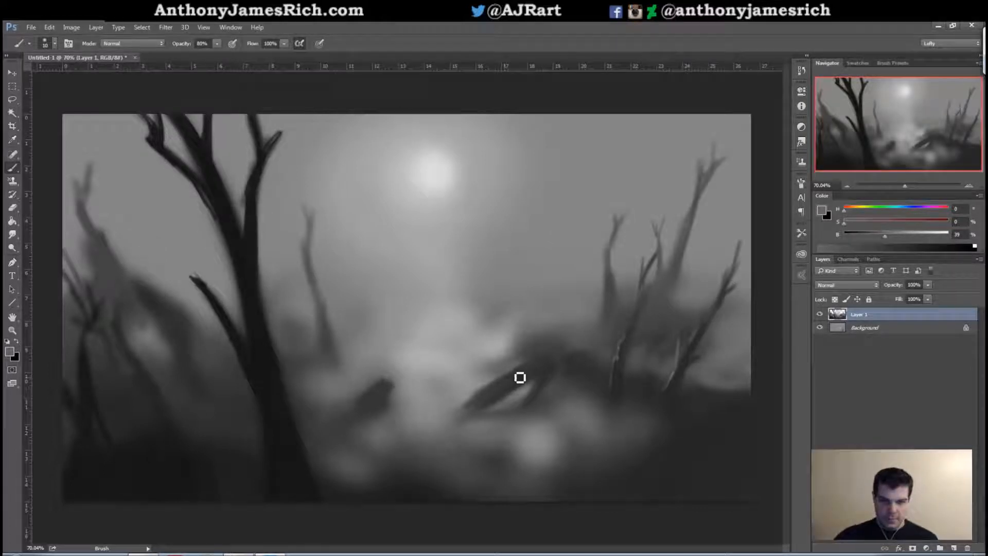
# - Paint a light rim along the fallen log's upper edge and sharpen its dark body and broken end with sampled greys
pyautogui.keyDown('alt'); pyautogui.click(465, 366); pyautogui.keyUp('alt')
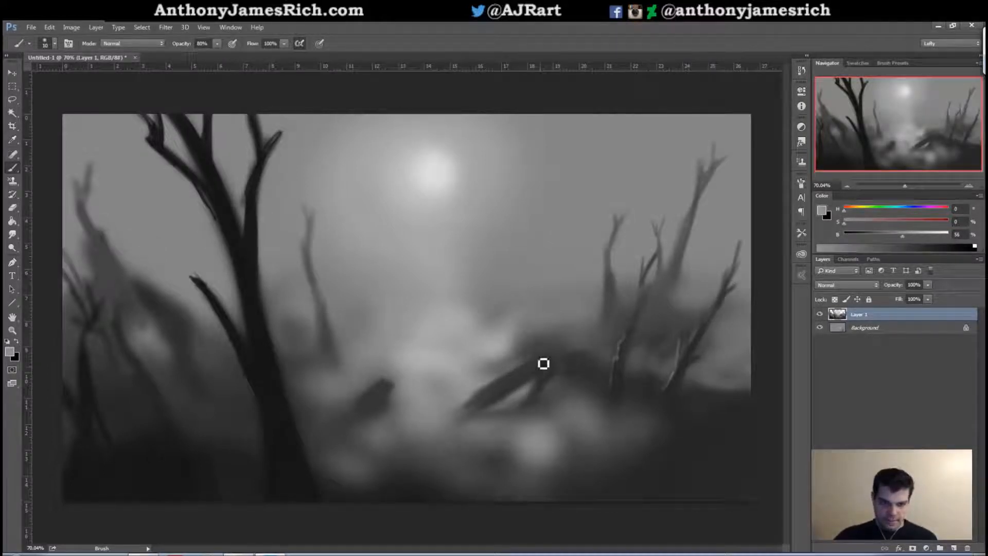
pyautogui.keyDown('alt'); pyautogui.click(489, 385); pyautogui.keyUp('alt')
pyautogui.moveTo(532, 370)
pyautogui.mouseDown()
pyautogui.moveTo(479, 403)
pyautogui.moveTo(534, 370)
pyautogui.moveTo(464, 411)
pyautogui.mouseUp()
pyautogui.moveTo(538, 362); pyautogui.dragTo(485, 397)
pyautogui.press('[')
pyautogui.press(']')
pyautogui.moveTo(523, 367); pyautogui.dragTo(487, 388)
pyautogui.keyDown('alt'); pyautogui.click(532, 357); pyautogui.keyUp('alt')
pyautogui.moveTo(531, 358)
pyautogui.mouseDown()
pyautogui.moveTo(499, 380)
pyautogui.moveTo(532, 392)
pyautogui.moveTo(545, 383)
pyautogui.mouseUp()
# - Refine the fallen log's lower edge with a very fine brush, giving its underside a crisp, thin outline
pyautogui.keyDown('alt'); pyautogui.click(514, 385); pyautogui.keyUp('alt')
pyautogui.keyDown('alt'); pyautogui.click(517, 371); pyautogui.keyUp('alt')
pyautogui.press('[')
pyautogui.press('[')
pyautogui.press('[')
pyautogui.press('[')
pyautogui.press('[')
pyautogui.press('[')
pyautogui.press('[')
pyautogui.press('[')
pyautogui.press('[')
pyautogui.moveTo(535, 386); pyautogui.dragTo(489, 408)
pyautogui.keyDown('alt'); pyautogui.click(521, 380); pyautogui.keyUp('alt')
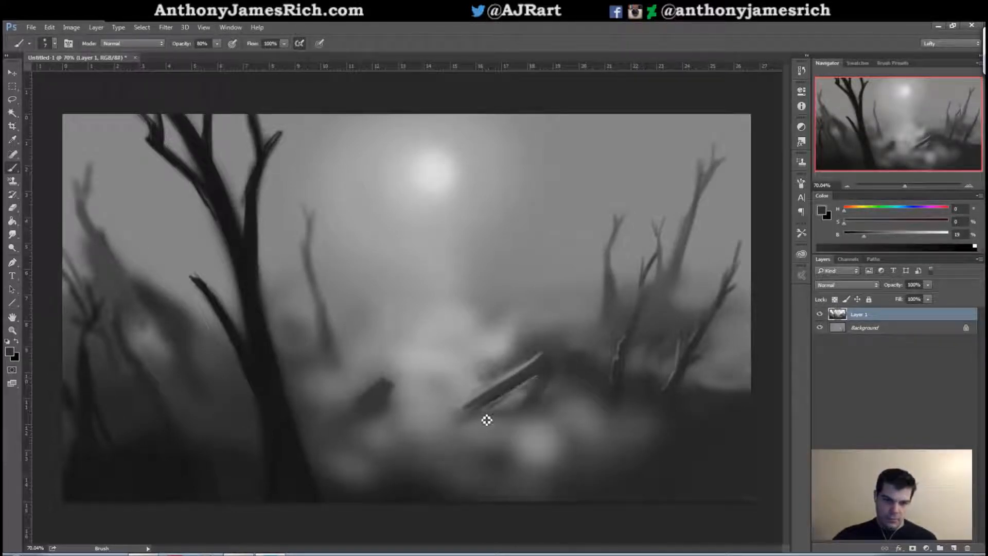
# - Soften the fallen log's lower end into the mist with a larger brush and sampled 42% brightness grey
pyautogui.keyDown('alt'); pyautogui.click(482, 418); pyautogui.keyUp('alt')
pyautogui.press(']')
pyautogui.press(']')
pyautogui.press(']')
pyautogui.press(']')
pyautogui.press(']')
pyautogui.press(']')
pyautogui.press(']')
pyautogui.press(']')
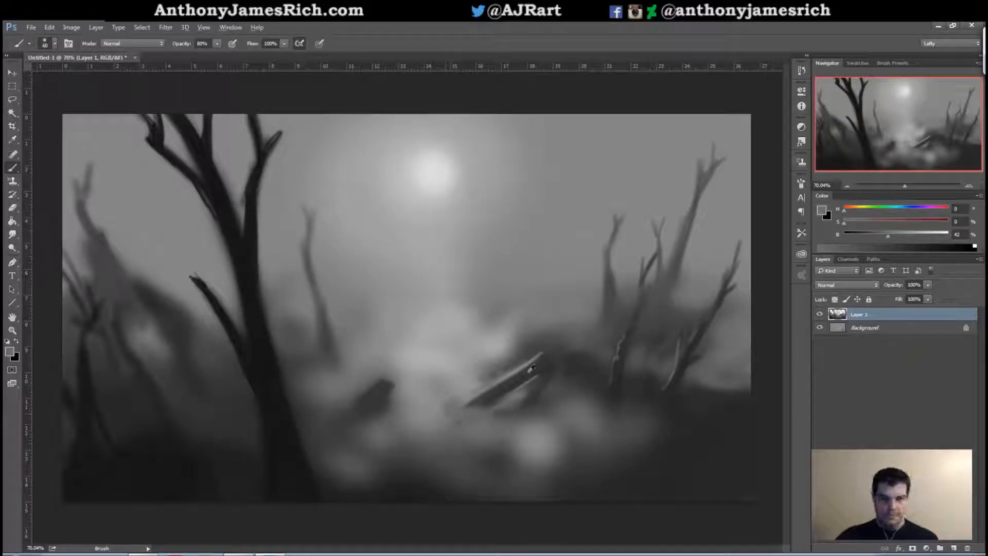
# - Add pale edge highlights to the thin misty tree and the tall tree behind it at the right
pyautogui.keyDown('alt'); pyautogui.click(531, 367); pyautogui.keyUp('alt')
pyautogui.keyDown('alt'); pyautogui.click(574, 287); pyautogui.keyUp('alt')
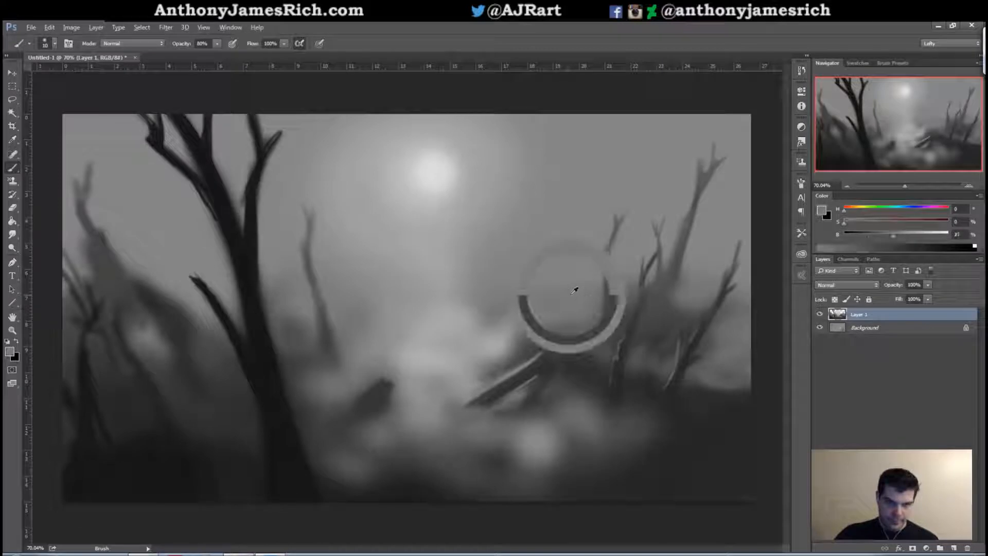
pyautogui.moveTo(611, 300)
pyautogui.mouseDown()
pyautogui.moveTo(609, 325)
pyautogui.moveTo(617, 248)
pyautogui.mouseUp()
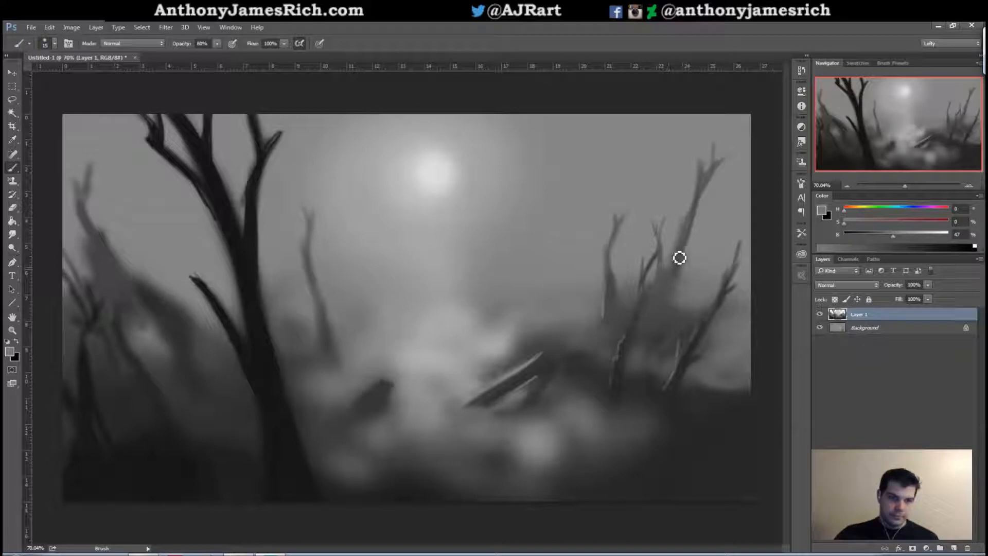
pyautogui.keyDown('alt'); pyautogui.click(503, 338); pyautogui.keyUp('alt')
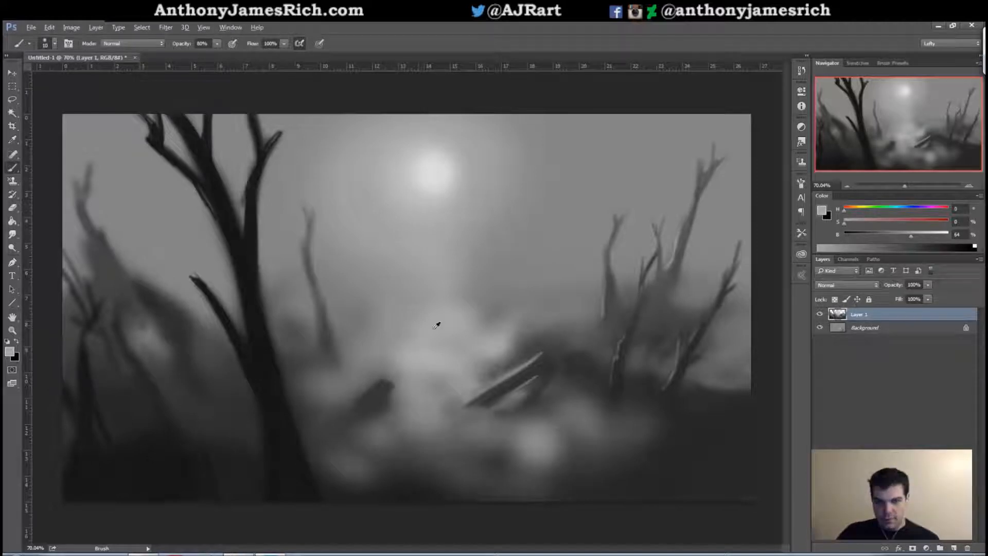
# - Highlight the moon-facing side of the small tree beside the large one with sampled 67% brightness grey
pyautogui.keyDown('alt'); pyautogui.click(408, 324); pyautogui.keyUp('alt')
pyautogui.moveTo(340, 353); pyautogui.dragTo(334, 335)
pyautogui.keyDown('alt'); pyautogui.click(342, 350); pyautogui.keyUp('alt')
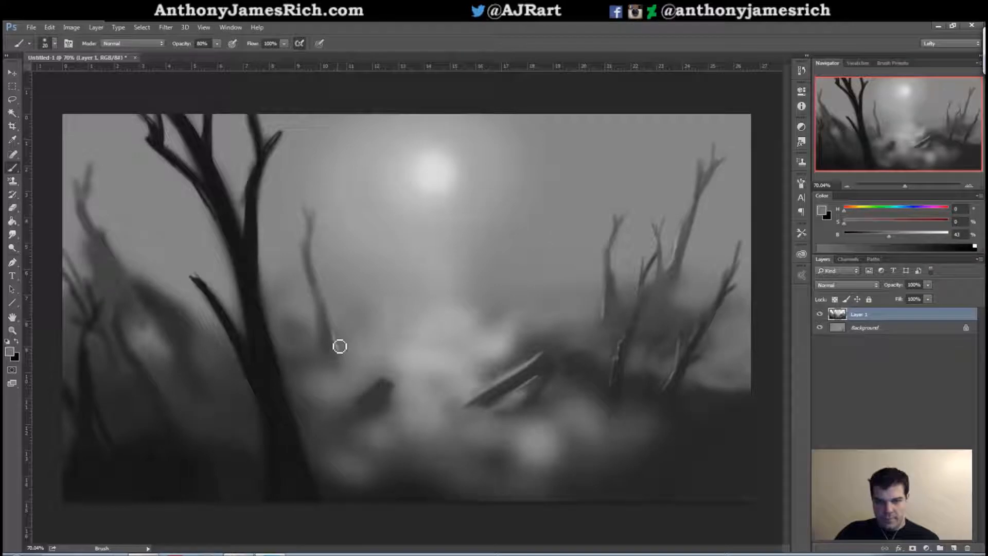
pyautogui.keyDown('alt'); pyautogui.click(360, 344); pyautogui.keyUp('alt')
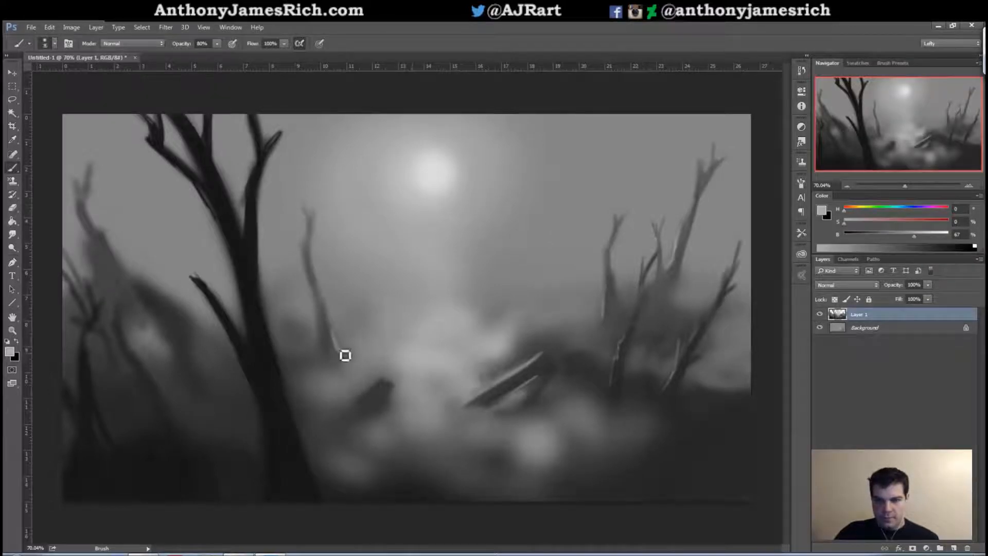
pyautogui.moveTo(337, 337); pyautogui.dragTo(327, 300)
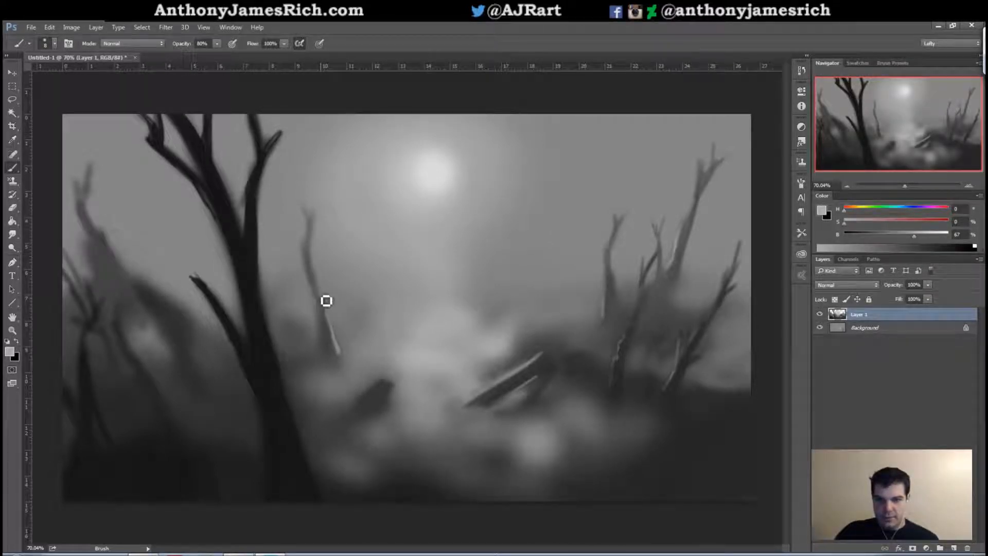
pyautogui.moveTo(313, 228); pyautogui.dragTo(309, 241)
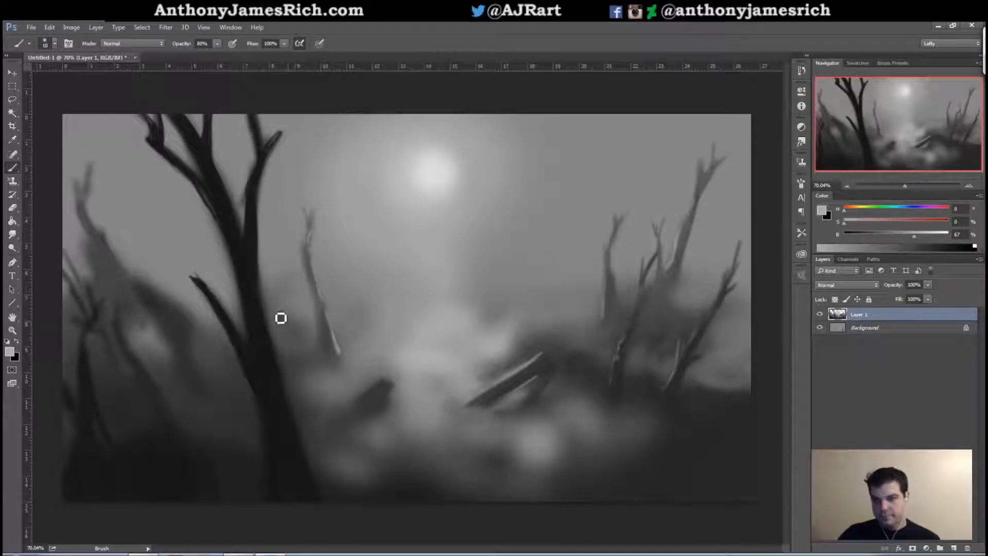
# - Paint a thin, knobbly light rim down the moon-facing side of the large tree's trunk and branches, from upper forks to base
pyautogui.keyDown('alt'); pyautogui.click(265, 281); pyautogui.keyUp('alt')
pyautogui.moveTo(265, 281); pyautogui.dragTo(258, 229)
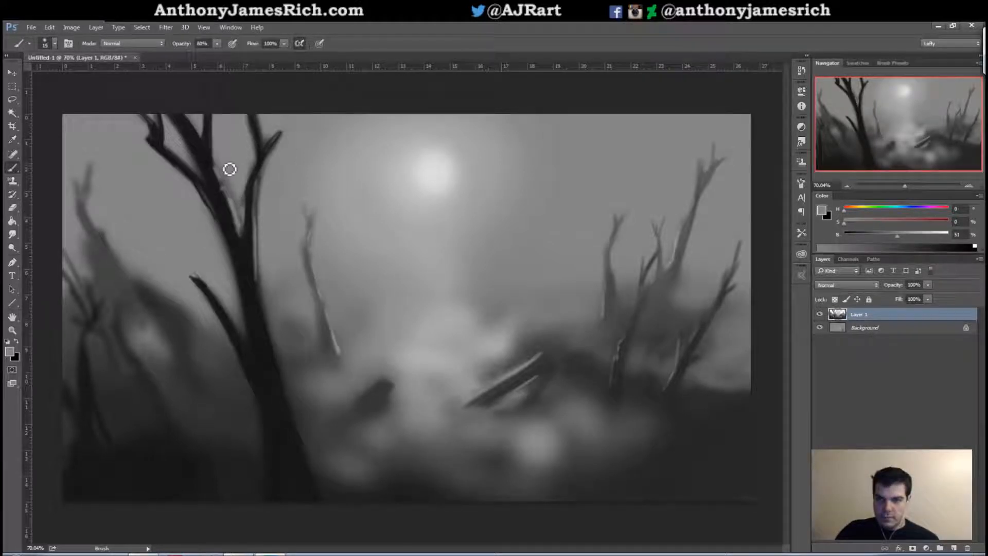
pyautogui.moveTo(264, 311)
pyautogui.mouseDown()
pyautogui.moveTo(282, 366)
pyautogui.moveTo(272, 378)
pyautogui.moveTo(283, 383)
pyautogui.moveTo(280, 367)
pyautogui.moveTo(296, 431)
pyautogui.moveTo(314, 424)
pyautogui.moveTo(305, 440)
pyautogui.moveTo(297, 428)
pyautogui.moveTo(329, 508)
pyautogui.moveTo(315, 484)
pyautogui.moveTo(317, 501)
pyautogui.moveTo(339, 491)
pyautogui.moveTo(296, 501)
pyautogui.moveTo(325, 476)
pyautogui.moveTo(347, 496)
pyautogui.moveTo(323, 500)
pyautogui.moveTo(304, 479)
pyautogui.moveTo(286, 492)
pyautogui.moveTo(319, 490)
pyautogui.moveTo(317, 505)
pyautogui.moveTo(300, 483)
pyautogui.moveTo(339, 479)
pyautogui.moveTo(298, 493)
pyautogui.mouseUp()
pyautogui.press('[')
pyautogui.press('[')
pyautogui.press('[')
pyautogui.press('[')
# - Brush soft 29% brightness mist around the large tree's base and along the canvas's lower left with a larger brush
pyautogui.press(']')
pyautogui.press(']')
pyautogui.press(']')
pyautogui.press(']')
pyautogui.press(']')
pyautogui.press(']')
pyautogui.press(']')
pyautogui.press(']')
pyautogui.keyDown('alt'); pyautogui.click(337, 489); pyautogui.keyUp('alt')
pyautogui.keyDown('alt'); pyautogui.click(346, 467); pyautogui.keyUp('alt')
pyautogui.keyDown('alt'); pyautogui.click(346, 496); pyautogui.keyUp('alt')
pyautogui.keyDown('alt'); pyautogui.click(287, 493); pyautogui.keyUp('alt')
pyautogui.keyDown('alt'); pyautogui.click(327, 479); pyautogui.keyUp('alt')
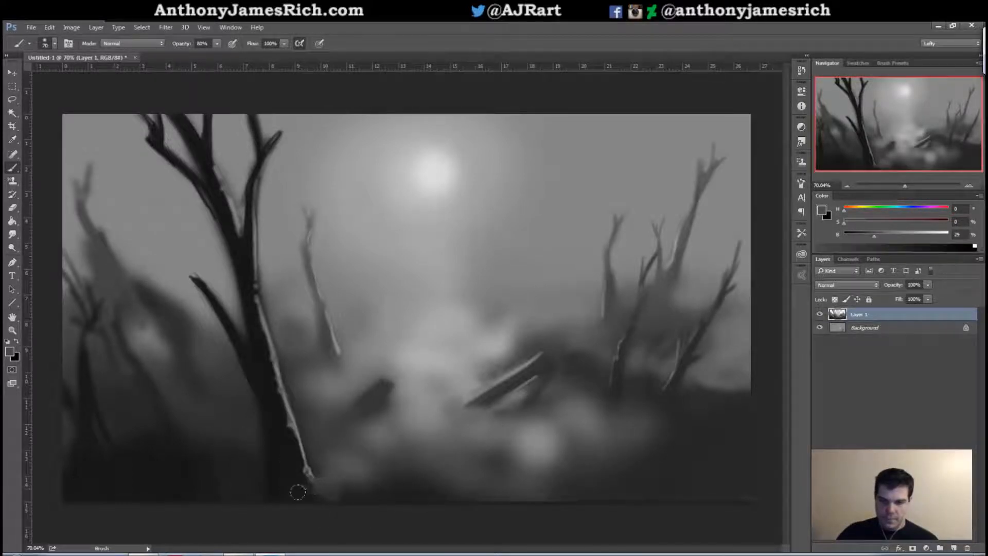
pyautogui.moveTo(232, 463)
pyautogui.mouseDown()
pyautogui.moveTo(212, 456)
pyautogui.moveTo(219, 476)
pyautogui.moveTo(196, 489)
pyautogui.moveTo(200, 501)
pyautogui.moveTo(188, 492)
pyautogui.moveTo(159, 516)
pyautogui.mouseUp()
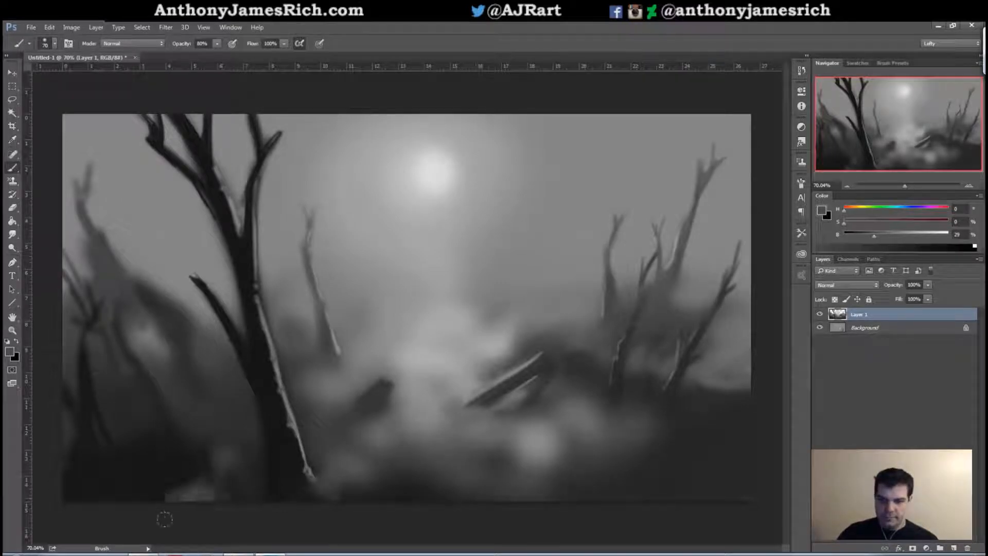
# - Brush soft 29% brightness mist patches over the dark ground at the canvas's lower right, enlarging the brush
pyautogui.moveTo(623, 487)
pyautogui.mouseDown()
pyautogui.moveTo(635, 471)
pyautogui.moveTo(665, 484)
pyautogui.moveTo(684, 494)
pyautogui.mouseUp()
pyautogui.press(']')
pyautogui.press(']')
pyautogui.moveTo(636, 468)
pyautogui.mouseDown()
pyautogui.moveTo(611, 470)
pyautogui.moveTo(620, 495)
pyautogui.moveTo(570, 483)
pyautogui.moveTo(678, 489)
pyautogui.mouseUp()
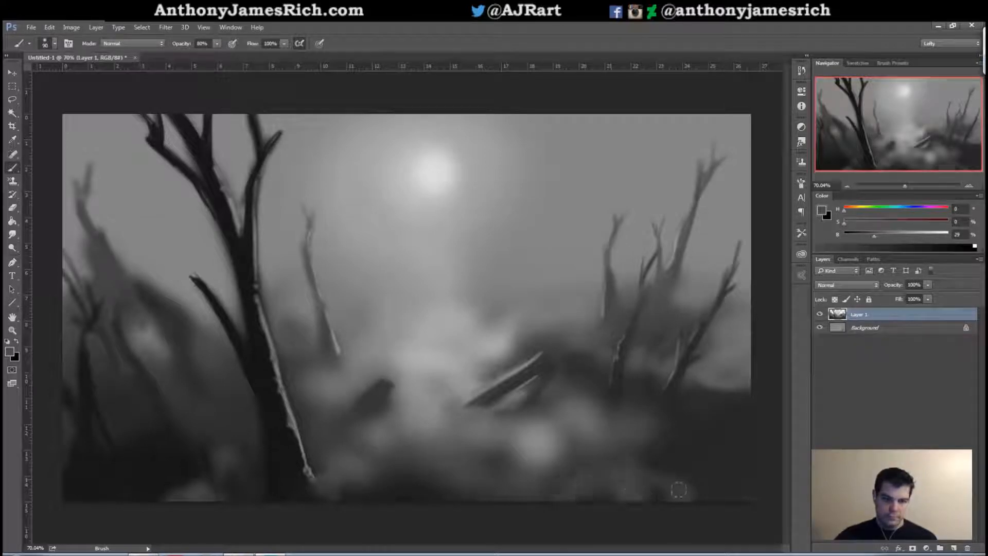
# - Add a light edge to the far-left misty tree's trunk and paint out its taller right fork with sampled sky grey
pyautogui.keyDown('alt'); pyautogui.click(287, 258); pyautogui.keyUp('alt')
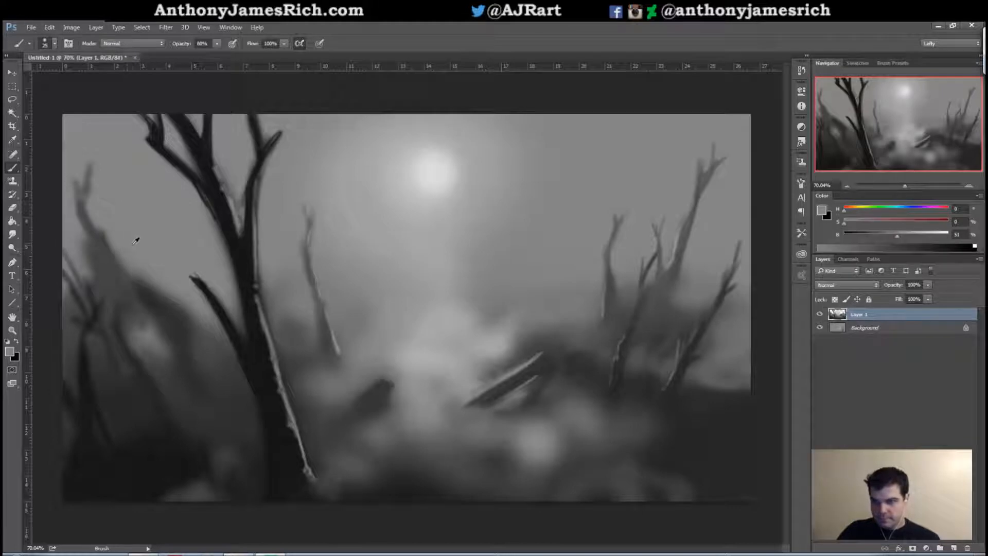
pyautogui.keyDown('alt'); pyautogui.click(114, 256); pyautogui.keyUp('alt')
pyautogui.moveTo(114, 256)
pyautogui.mouseDown()
pyautogui.moveTo(126, 274)
pyautogui.moveTo(92, 215)
pyautogui.moveTo(97, 174)
pyautogui.mouseUp()
pyautogui.keyDown('alt'); pyautogui.click(99, 171); pyautogui.keyUp('alt')
pyautogui.press(']')
pyautogui.press(']')
pyautogui.press(']')
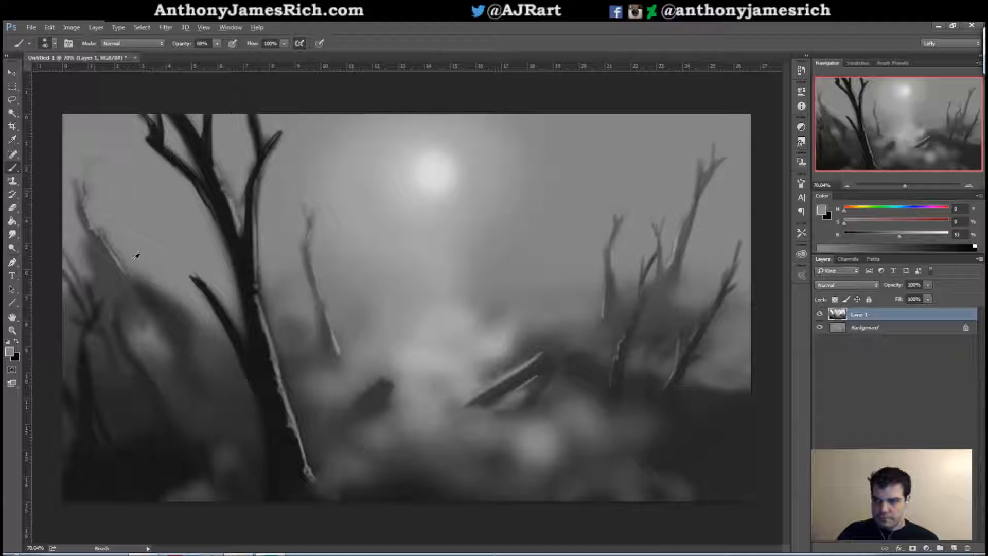
# - Narrow the far-left misty tree's trunk by painting sampled sky grey over its right edge with a larger brush
pyautogui.keyDown('alt'); pyautogui.click(118, 254); pyautogui.keyUp('alt')
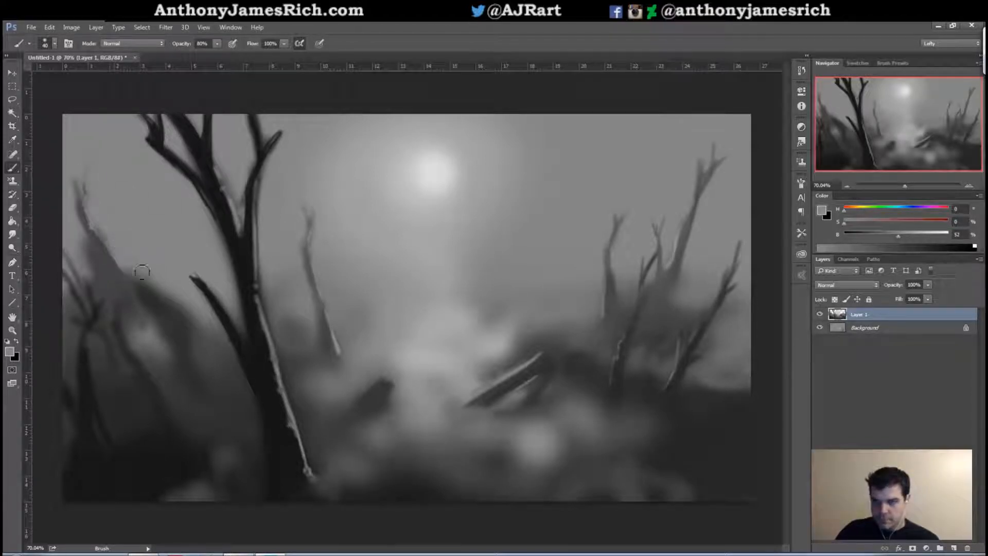
pyautogui.press(']')
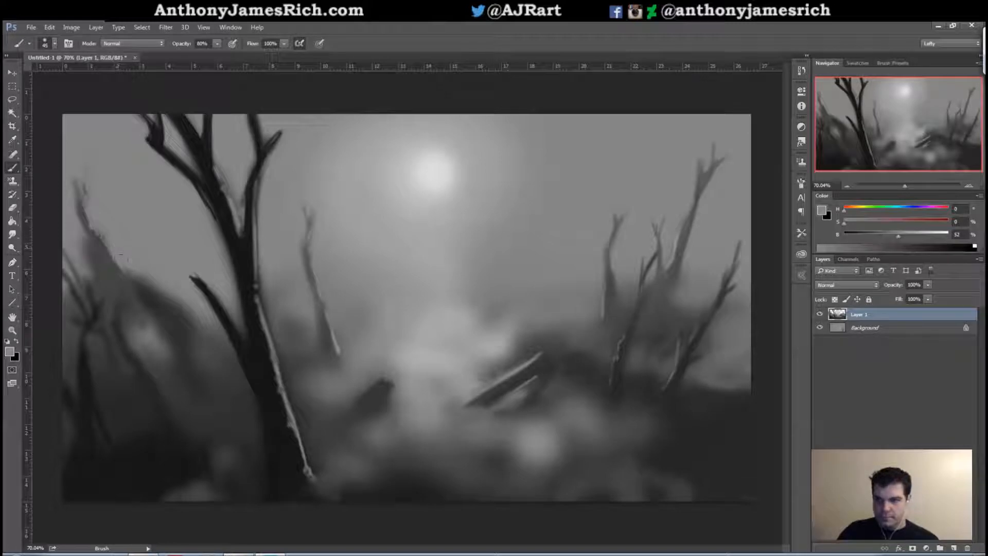
pyautogui.press(']')
pyautogui.press(']')
pyautogui.press(']')
pyautogui.press(']')
pyautogui.moveTo(112, 256); pyautogui.dragTo(95, 239)
pyautogui.press(']')
pyautogui.press('[')
pyautogui.press('[')
pyautogui.press('[')
pyautogui.press('[')
pyautogui.press('[')
pyautogui.press('[')
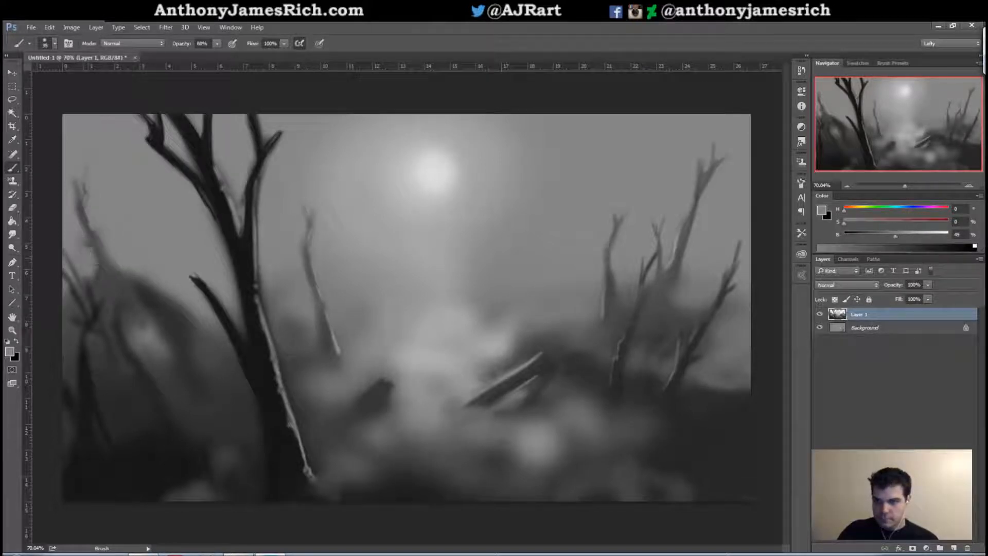
# - Paint 53% brightness light edges on the small trunk in the left foliage and along the dark far-left tree's trunk
pyautogui.press(']')
pyautogui.press(']')
pyautogui.press(']')
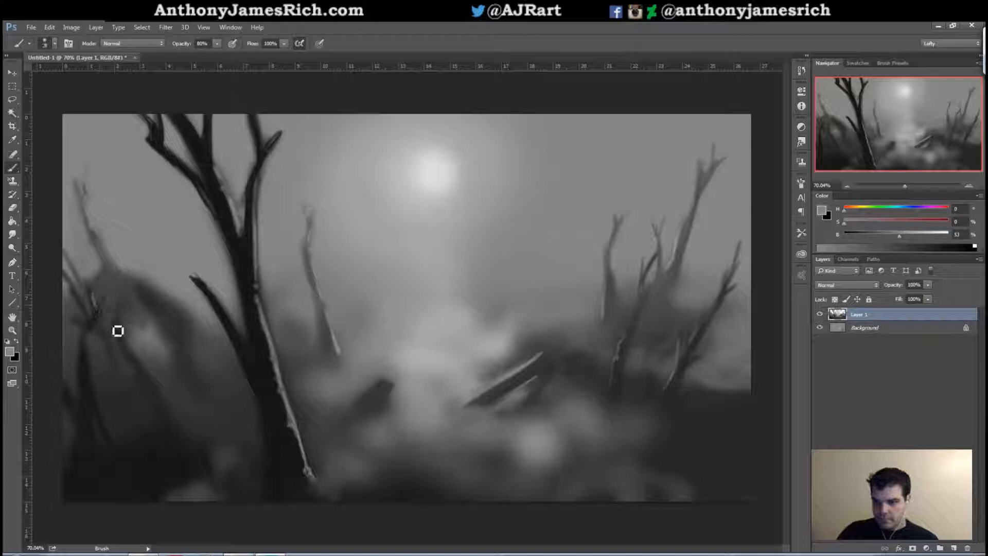
pyautogui.moveTo(120, 306); pyautogui.dragTo(122, 338)
pyautogui.press(']')
pyautogui.press(']')
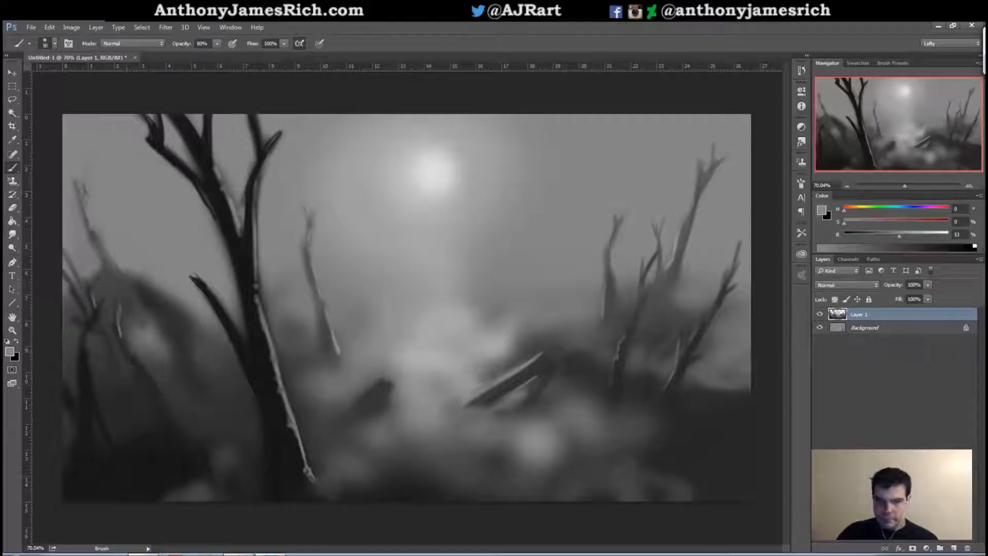
pyautogui.moveTo(106, 437); pyautogui.dragTo(114, 451)
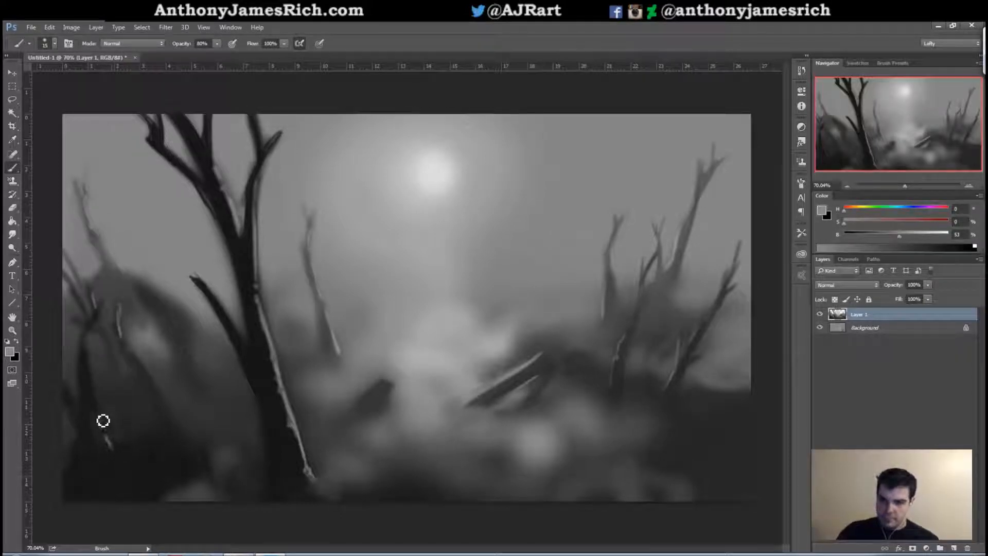
pyautogui.moveTo(97, 405)
pyautogui.mouseDown()
pyautogui.moveTo(101, 419)
pyautogui.moveTo(97, 409)
pyautogui.mouseUp()
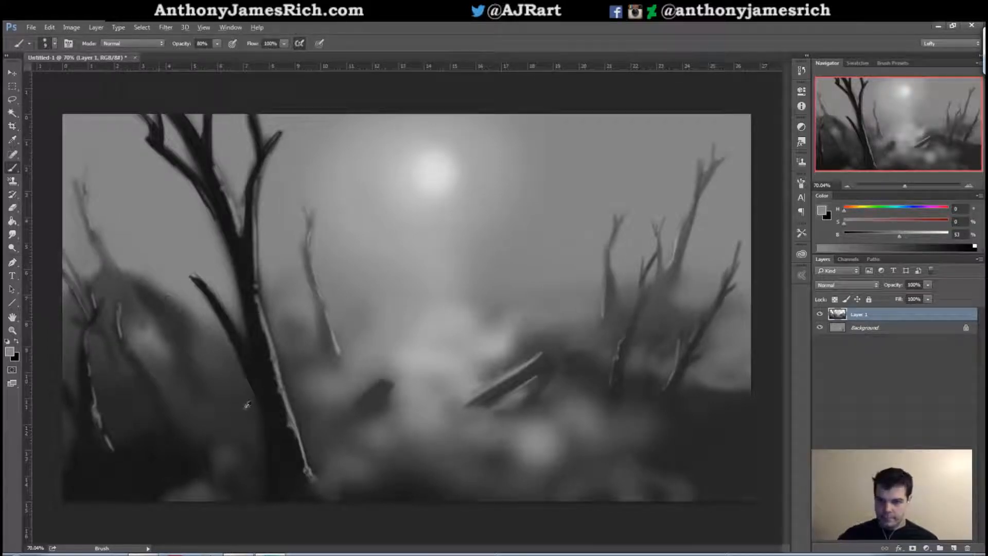
# - Paint a small light-grey highlight on the dark ground right of the dark far-left tree and trim it with sampled 9% brightness near-black
pyautogui.keyDown('alt'); pyautogui.click(148, 467); pyautogui.keyUp('alt')
pyautogui.press(']')
pyautogui.press(']')
pyautogui.press(']')
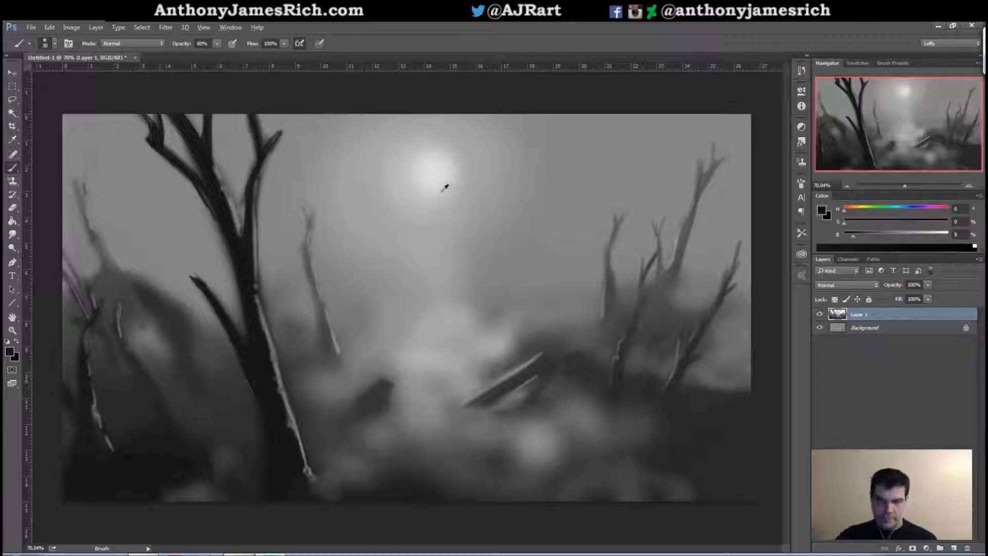
pyautogui.keyDown('alt'); pyautogui.click(441, 181); pyautogui.keyUp('alt')
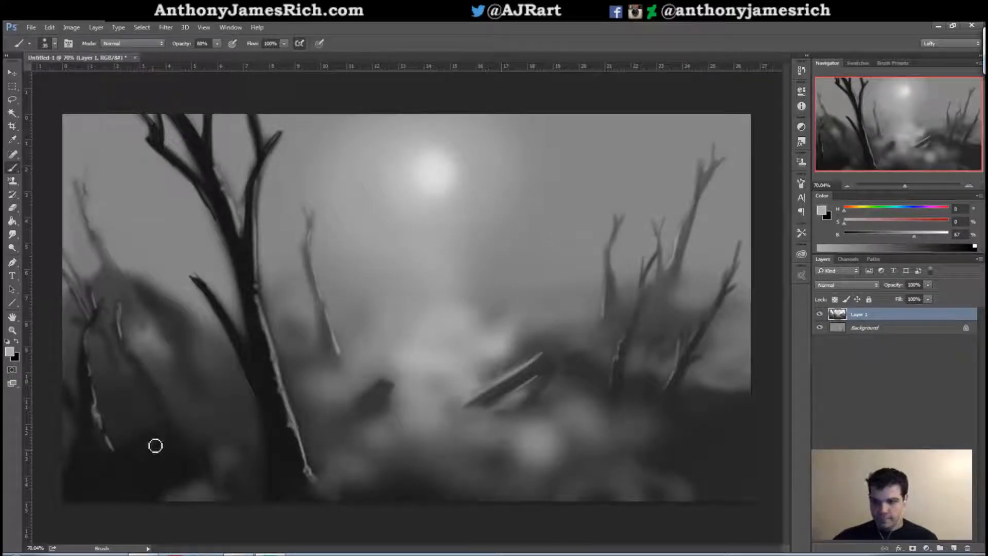
pyautogui.moveTo(143, 442); pyautogui.dragTo(154, 439)
pyautogui.press('[')
pyautogui.press('[')
pyautogui.press('[')
pyautogui.keyDown('alt'); pyautogui.click(433, 269); pyautogui.keyUp('alt')
pyautogui.press(']')
pyautogui.keyDown('alt'); pyautogui.click(157, 455); pyautogui.keyUp('alt')
pyautogui.moveTo(145, 449); pyautogui.dragTo(153, 447)
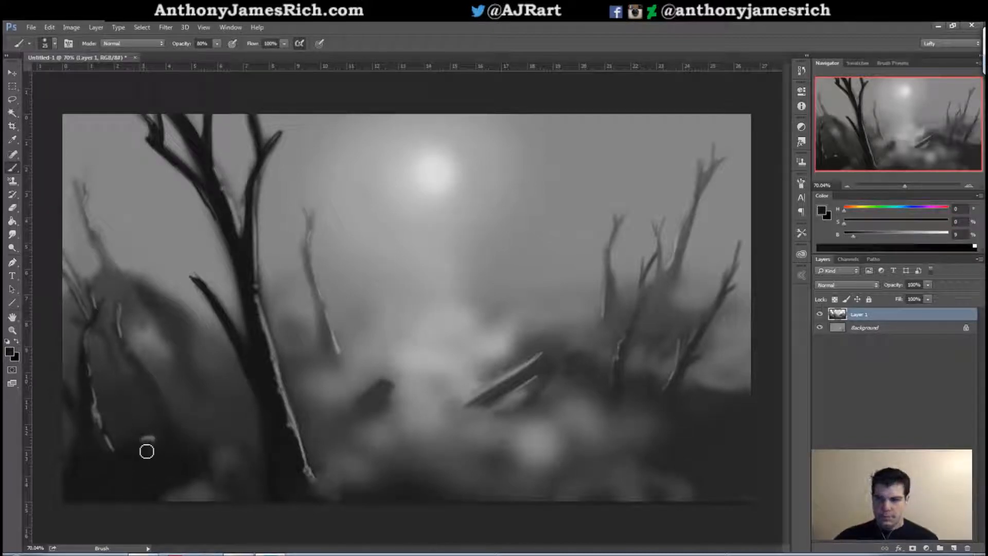
# - Brush 40% brightness mist behind the large tree's trunk and soften the hard ground edge at the canvas's far right with 33% grey
pyautogui.keyDown('alt'); pyautogui.click(335, 376); pyautogui.keyUp('alt')
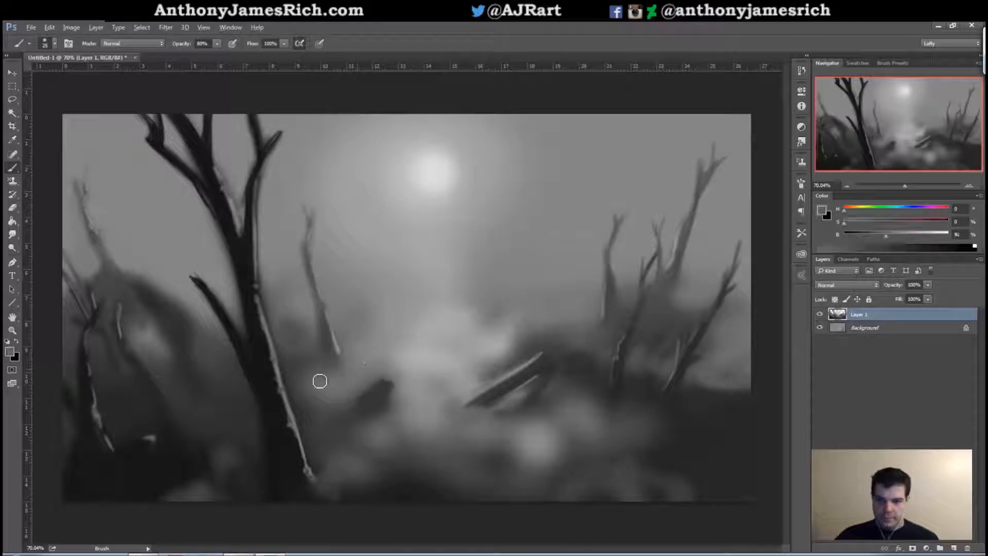
pyautogui.moveTo(335, 374)
pyautogui.mouseDown()
pyautogui.moveTo(293, 377)
pyautogui.moveTo(298, 412)
pyautogui.moveTo(266, 394)
pyautogui.moveTo(269, 381)
pyautogui.moveTo(293, 383)
pyautogui.moveTo(297, 400)
pyautogui.moveTo(229, 391)
pyautogui.moveTo(248, 394)
pyautogui.moveTo(246, 409)
pyautogui.moveTo(227, 406)
pyautogui.moveTo(210, 423)
pyautogui.moveTo(200, 416)
pyautogui.moveTo(240, 408)
pyautogui.moveTo(227, 402)
pyautogui.moveTo(233, 392)
pyautogui.moveTo(203, 397)
pyautogui.mouseUp()
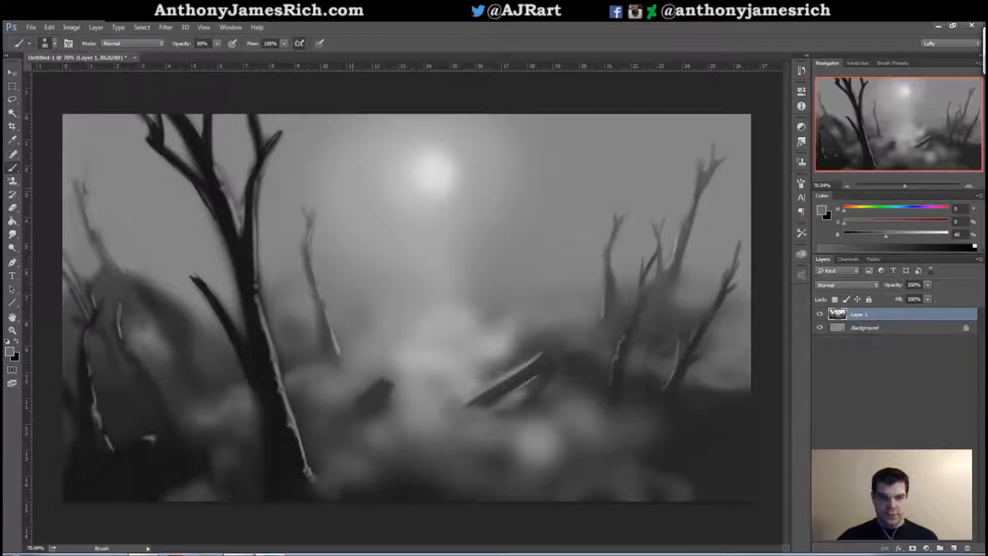
pyautogui.keyDown('alt'); pyautogui.click(730, 376); pyautogui.keyUp('alt')
pyautogui.moveTo(732, 403)
pyautogui.mouseDown()
pyautogui.moveTo(725, 418)
pyautogui.moveTo(746, 400)
pyautogui.mouseUp()
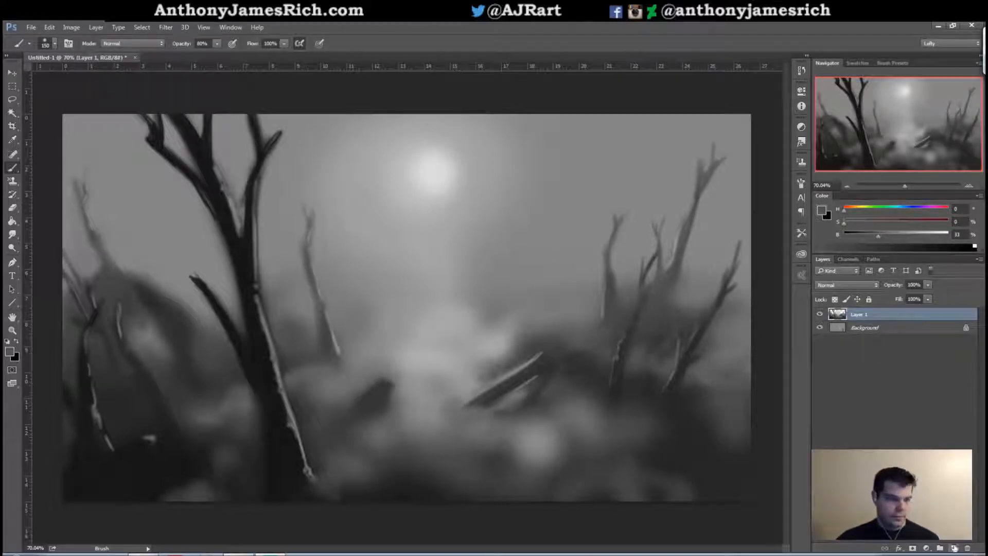
# - Add a new layer above the greyscale painting and set its blend mode to Color
pyautogui.click(953, 548)
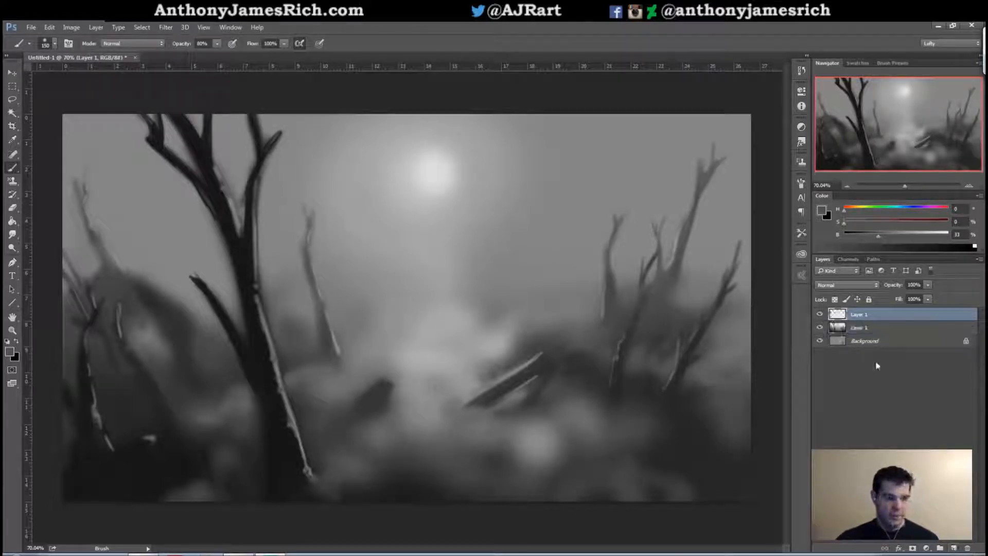
pyautogui.click(842, 286)
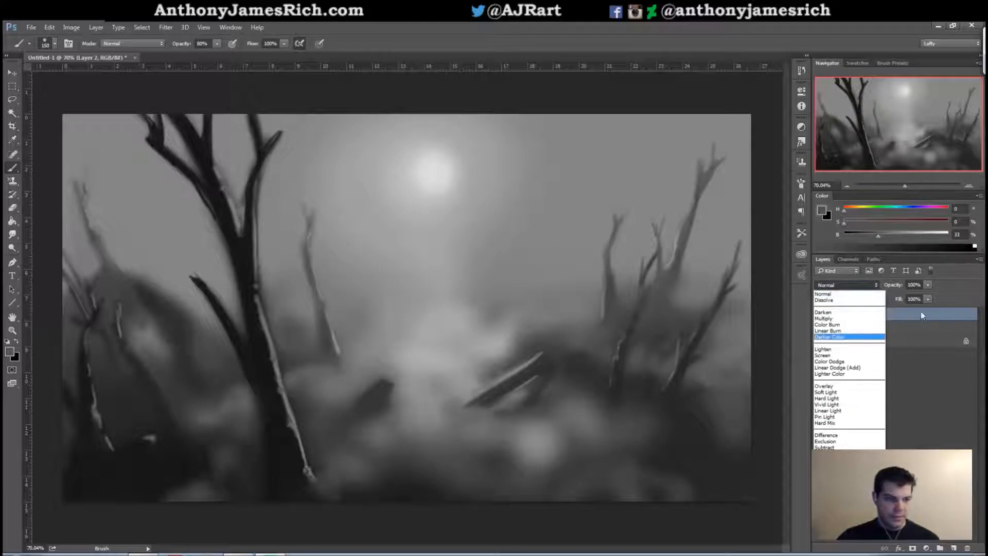
pyautogui.click(922, 315)
pyautogui.click(859, 285)
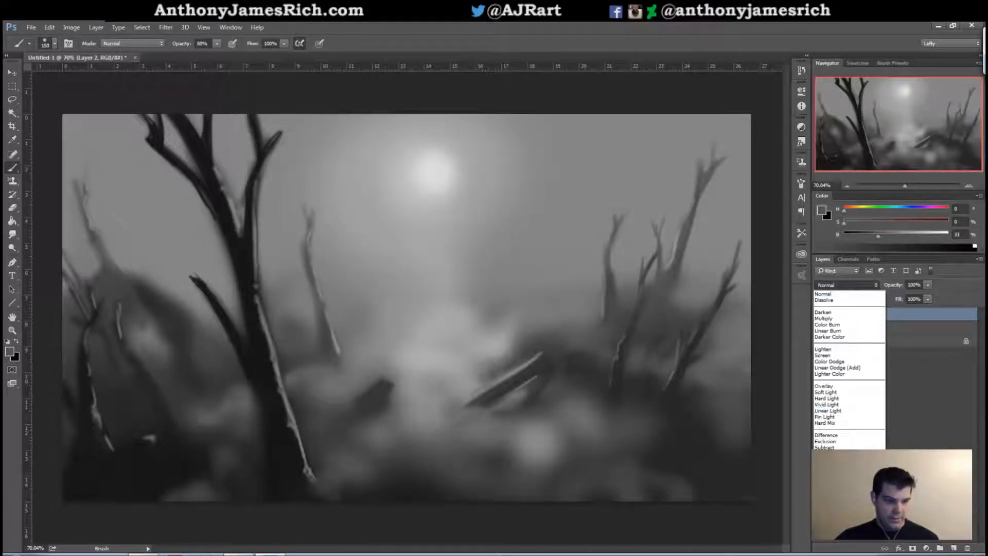
pyautogui.click(839, 479)
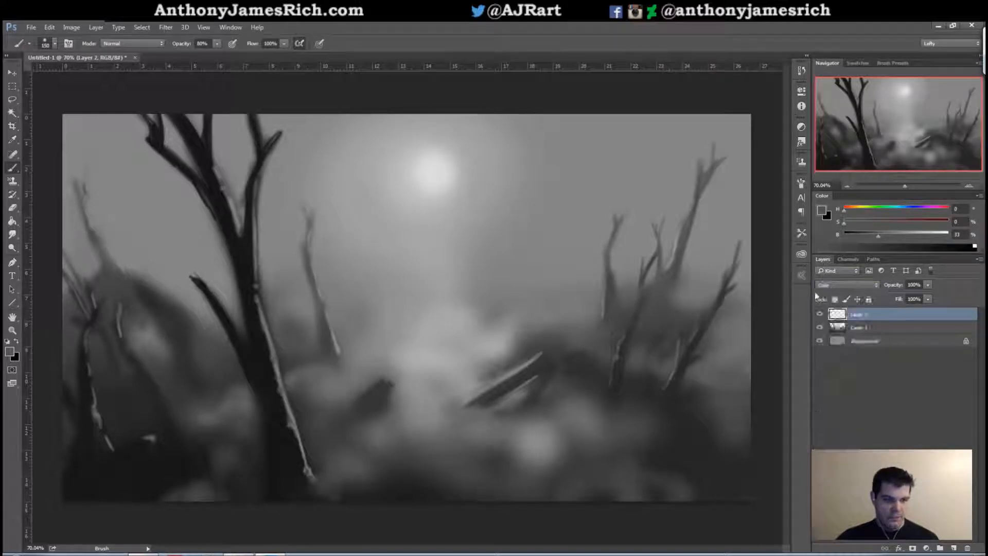
# - Tint the midground foliage and mist with a muted green, ending at hue 146, saturation 16% and brightness 19%
pyautogui.moveTo(856, 211); pyautogui.dragTo(889, 218)
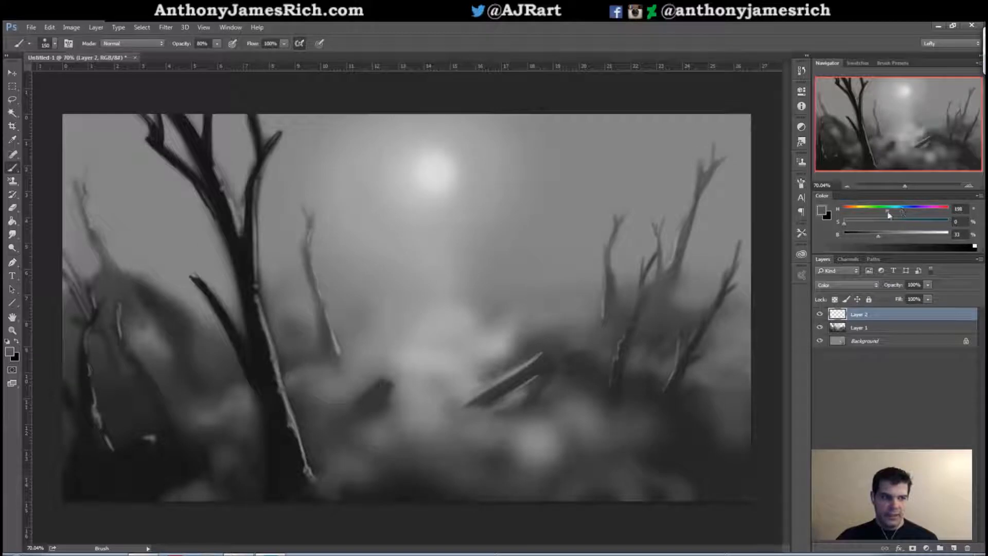
pyautogui.click(875, 227)
pyautogui.moveTo(893, 225); pyautogui.dragTo(895, 225)
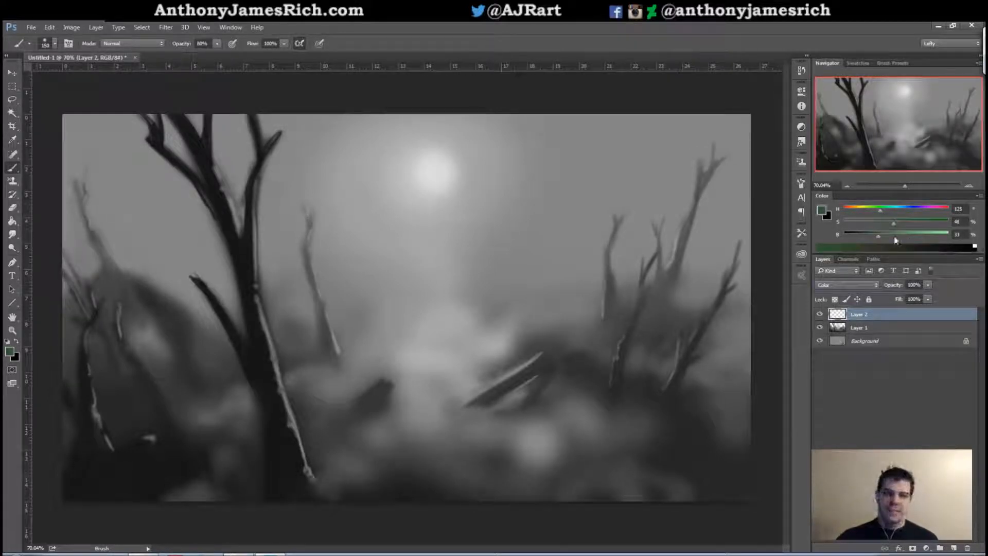
pyautogui.moveTo(881, 242); pyautogui.dragTo(876, 237)
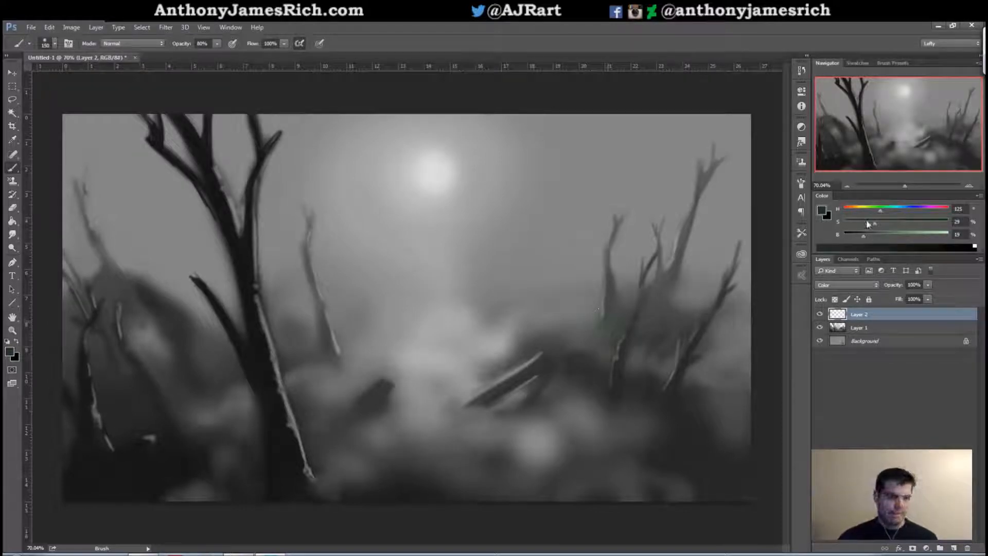
pyautogui.moveTo(877, 226); pyautogui.dragTo(863, 232)
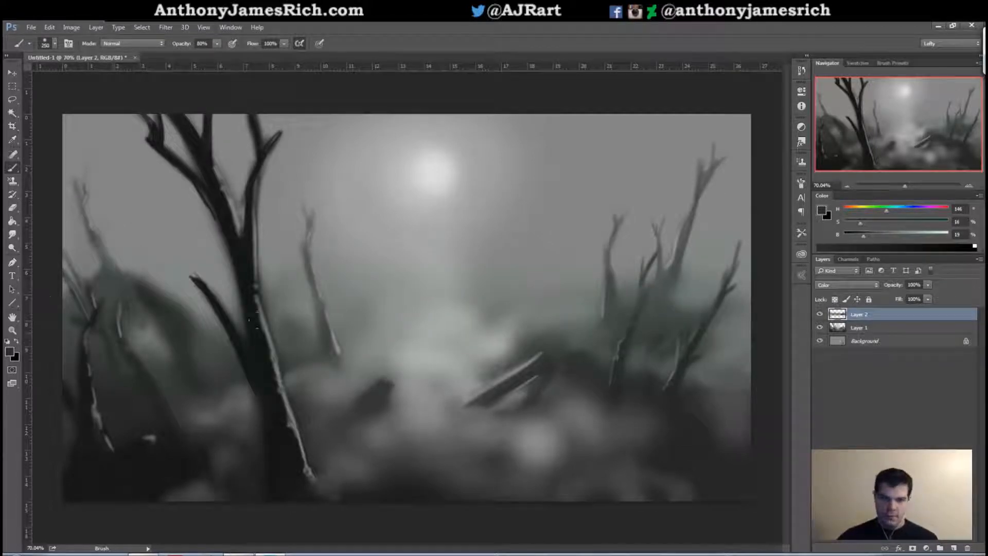
# - Tint the right-hand foliage teal at hue 159 and wash the whole canvas in green at hue 92, saturation 55%, brightness 22%
pyautogui.moveTo(863, 236)
pyautogui.mouseDown()
pyautogui.moveTo(871, 236)
pyautogui.moveTo(867, 226)
pyautogui.mouseUp()
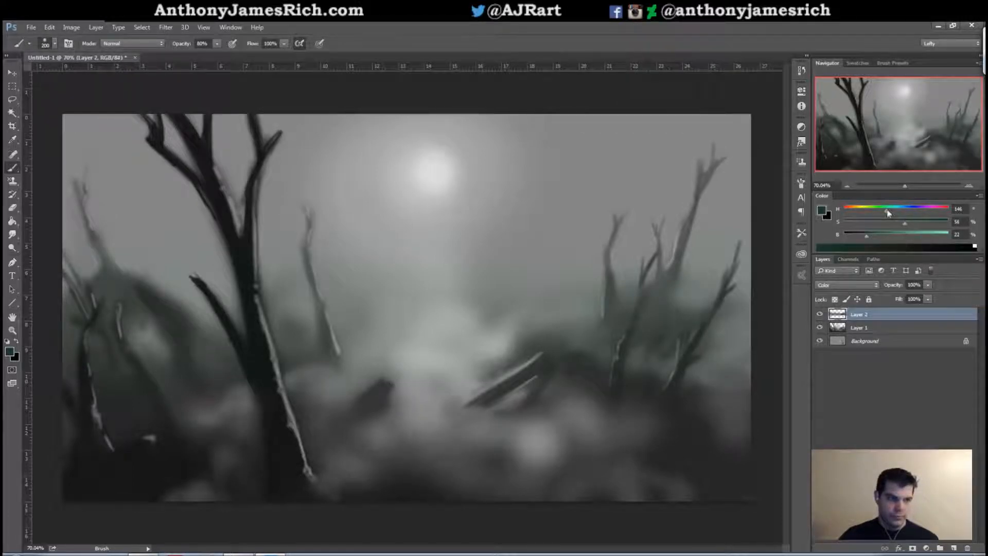
pyautogui.moveTo(896, 214); pyautogui.dragTo(889, 226)
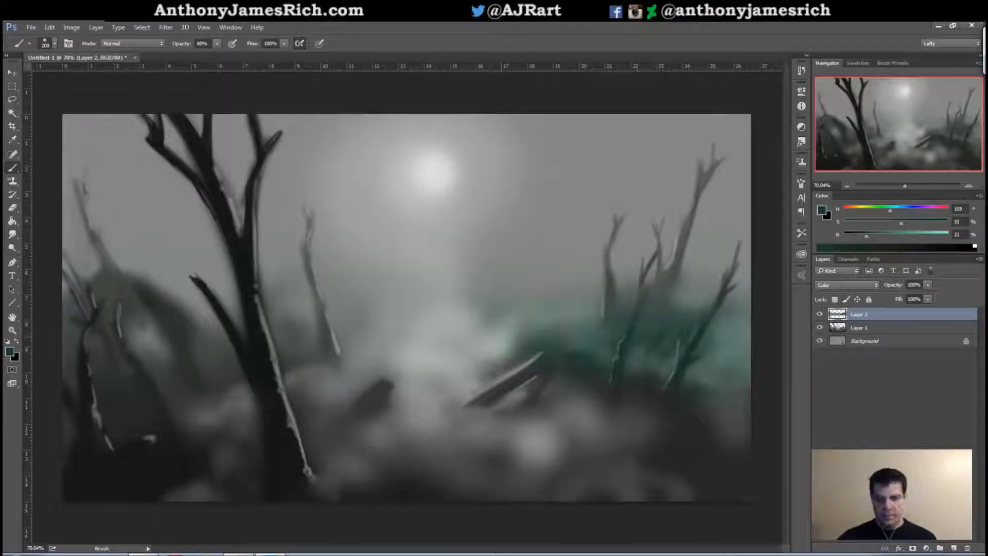
pyautogui.moveTo(890, 210); pyautogui.dragTo(871, 210)
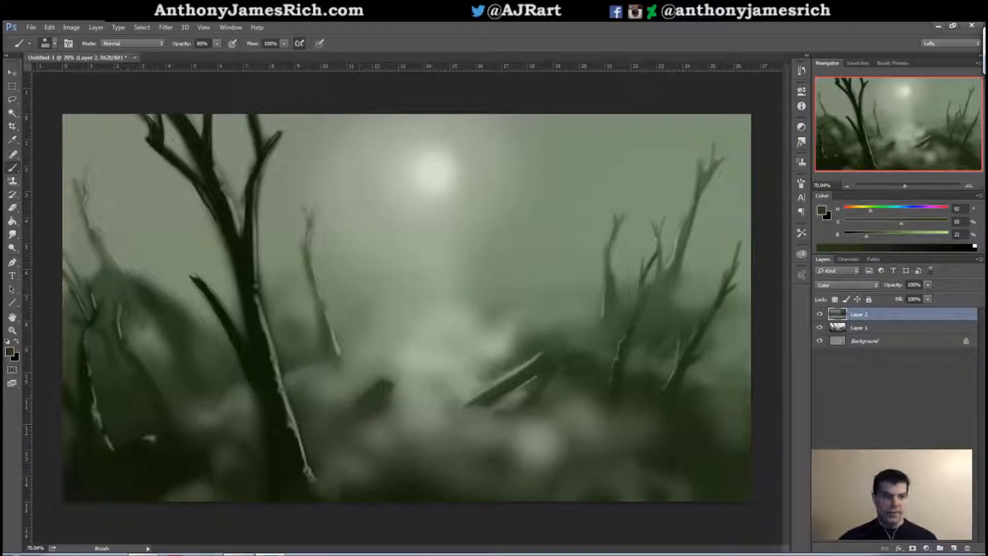
# - Brush a warm orange glow over and around the moon at hue 41, saturation 100%, brightness 22%
pyautogui.moveTo(870, 211); pyautogui.dragTo(858, 211)
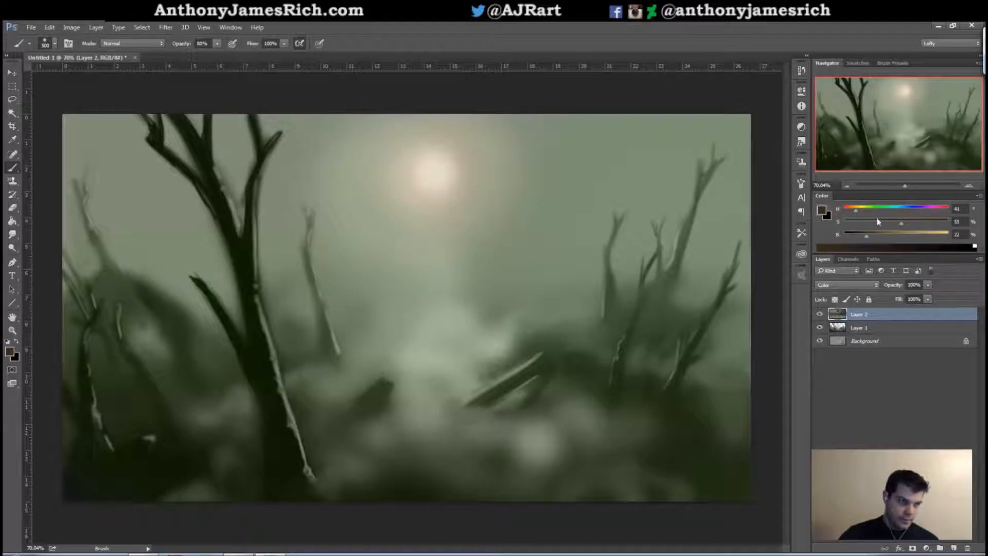
pyautogui.moveTo(910, 227); pyautogui.dragTo(953, 231)
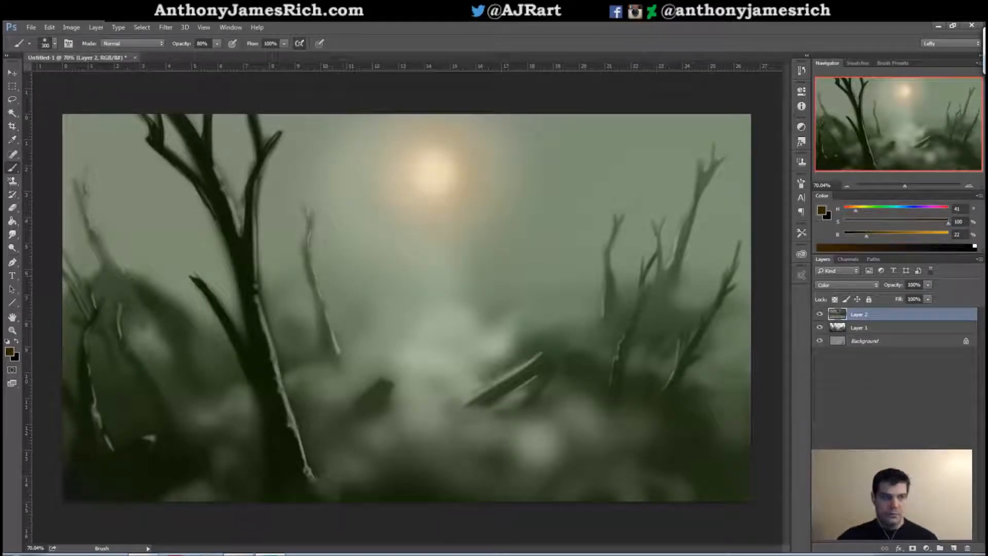
# - Tint the fallen log's upper side warm brown with the same orange and a much smaller brush
pyautogui.press('[')
pyautogui.press('[')
pyautogui.press('[')
pyautogui.press('[')
pyautogui.press('[')
pyautogui.press('[')
pyautogui.press('[')
pyautogui.press('[')
pyautogui.press('[')
pyautogui.press('[')
pyautogui.press('[')
pyautogui.press('[')
pyautogui.press('[')
pyautogui.moveTo(511, 372); pyautogui.dragTo(471, 402)
pyautogui.moveTo(539, 362)
pyautogui.mouseDown()
pyautogui.moveTo(462, 410)
pyautogui.moveTo(542, 354)
pyautogui.moveTo(466, 405)
pyautogui.mouseUp()
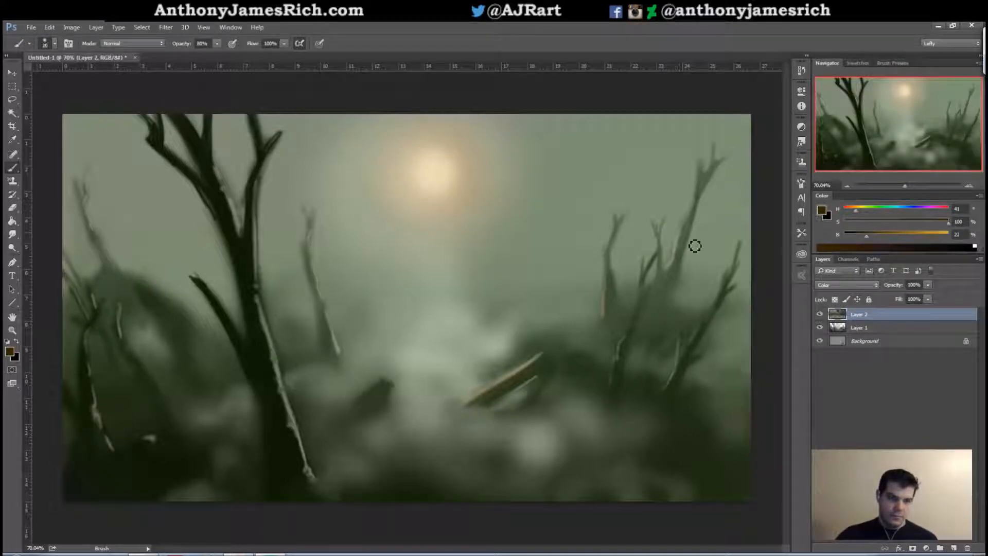
# - Warm the right-hand trees' trunk highlights with the hue 41 orange, and the central mist below the moon with a larger brush
pyautogui.moveTo(679, 371)
pyautogui.mouseDown()
pyautogui.moveTo(668, 392)
pyautogui.moveTo(682, 340)
pyautogui.mouseUp()
pyautogui.press('[')
pyautogui.press(']')
pyautogui.press(']')
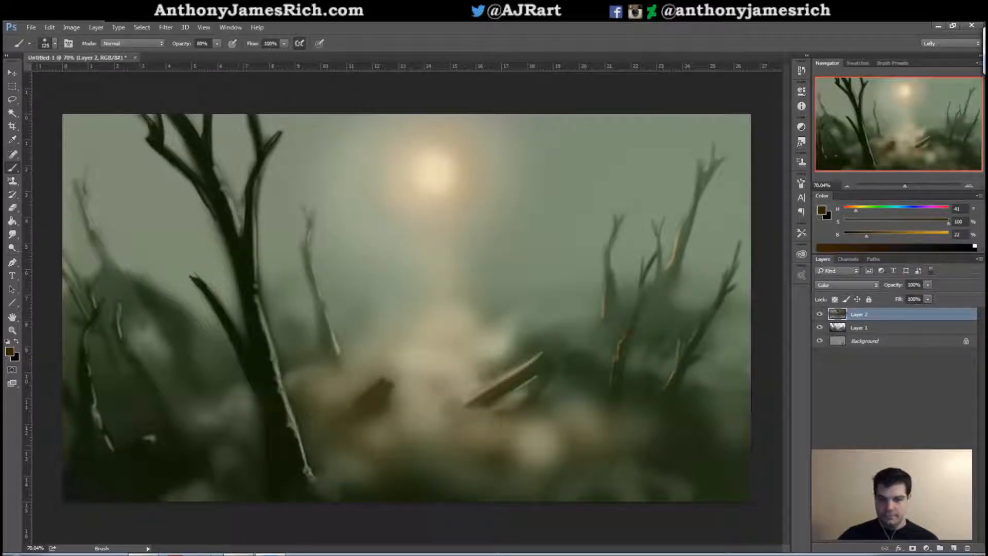
# - Sample dark green from the large tree's base and paint it over the dark mound left of the central mist with a smaller brush
pyautogui.press(']')
pyautogui.keyDown('alt'); pyautogui.click(286, 471); pyautogui.keyUp('alt')
pyautogui.press('[')
pyautogui.press('[')
pyautogui.press('[')
pyautogui.press('[')
pyautogui.press('[')
pyautogui.press('[')
pyautogui.press('[')
pyautogui.moveTo(355, 413)
pyautogui.mouseDown()
pyautogui.moveTo(354, 422)
pyautogui.moveTo(347, 414)
pyautogui.mouseUp()
# - Sample the moon's cream and tint the mist left of the large tree and the middle misty tree's trunk highlight
pyautogui.press(']')
pyautogui.keyDown('alt'); pyautogui.click(429, 167); pyautogui.keyUp('alt')
pyautogui.press(']')
pyautogui.press(']')
pyautogui.press(']')
pyautogui.press(']')
pyautogui.press(']')
pyautogui.press('[')
pyautogui.press('[')
pyautogui.press('[')
pyautogui.press('[')
pyautogui.press('[')
pyautogui.press('[')
pyautogui.press('[')
pyautogui.press('[')
pyautogui.press('[')
pyautogui.press('[')
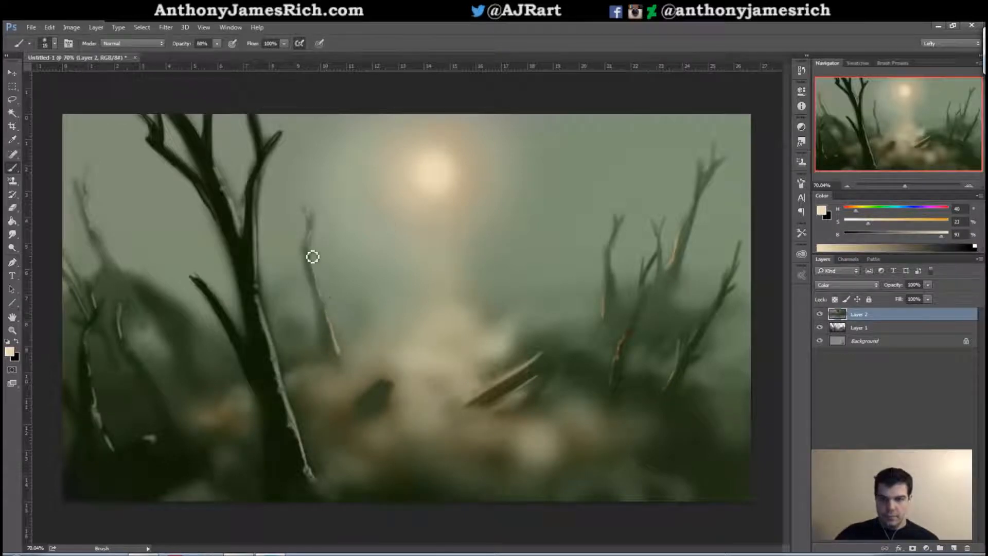
# - Warm the large tree's trunk highlight with the sampled cream and blend the mist beside it with sampled muted green
pyautogui.press(']')
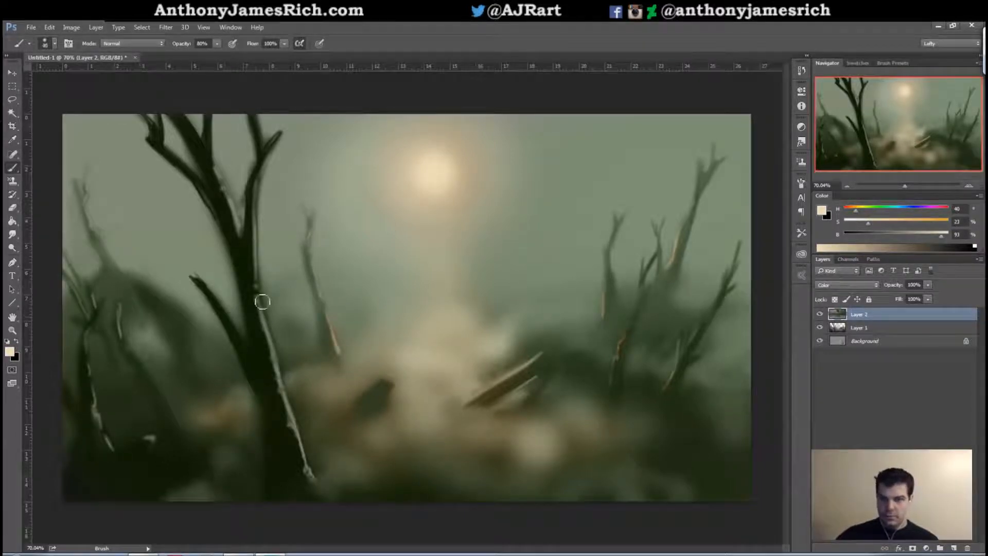
pyautogui.keyDown('alt'); pyautogui.click(286, 326); pyautogui.keyUp('alt')
pyautogui.press(']')
pyautogui.press(']')
pyautogui.press(']')
pyautogui.keyDown('alt'); pyautogui.click(286, 369); pyautogui.keyUp('alt')
pyautogui.keyDown('alt'); pyautogui.click(291, 381); pyautogui.keyUp('alt')
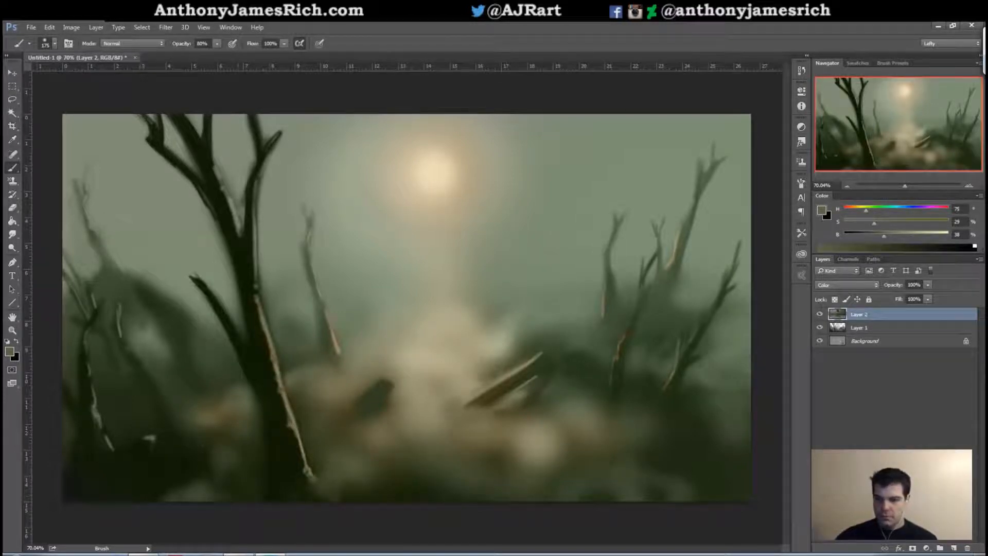
# - Resample the moon's cream and tint the highlights of the dark far-left tree and the misty tree above it, plus the lower-left mist
pyautogui.keyDown('alt'); pyautogui.click(437, 162); pyautogui.keyUp('alt')
pyautogui.moveTo(114, 452)
pyautogui.mouseDown()
pyautogui.moveTo(93, 376)
pyautogui.moveTo(98, 346)
pyautogui.moveTo(126, 345)
pyautogui.moveTo(119, 308)
pyautogui.mouseUp()
pyautogui.press(']')
pyautogui.press(']')
pyautogui.press(']')
pyautogui.moveTo(99, 238); pyautogui.dragTo(85, 180)
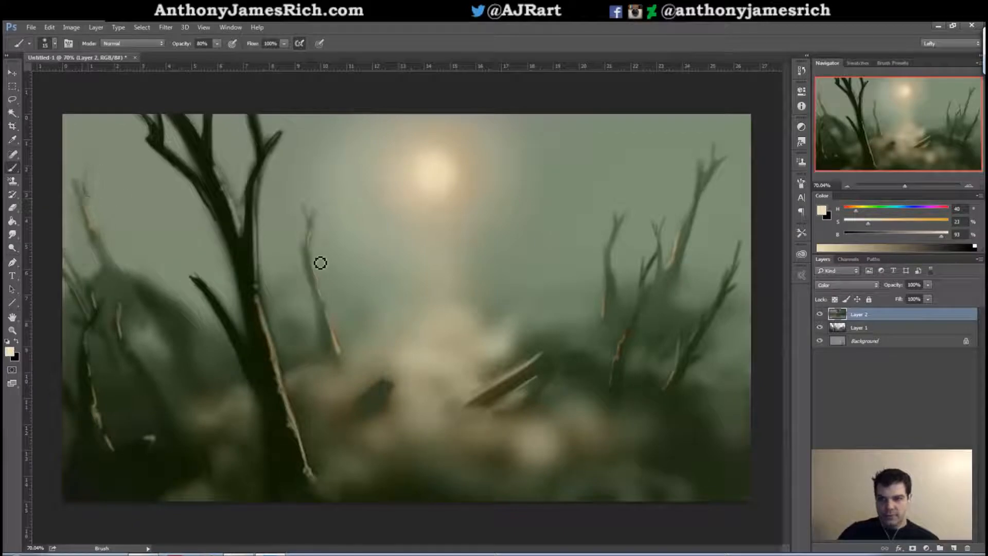
# - Strengthen the warm tint on the left foliage's small trunk, the dark far-left tree, the large trunk's base and the right-hand trees
pyautogui.press('[')
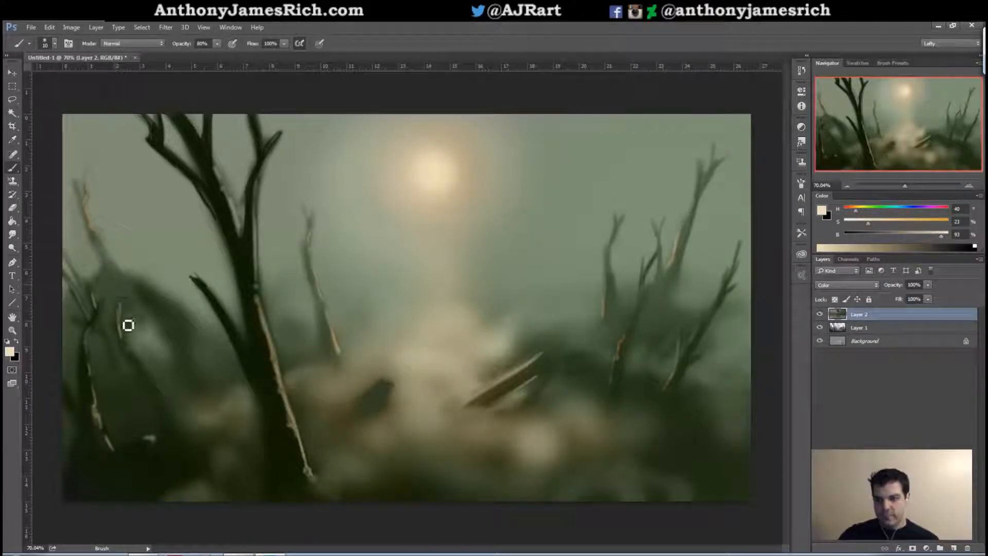
pyautogui.press(']')
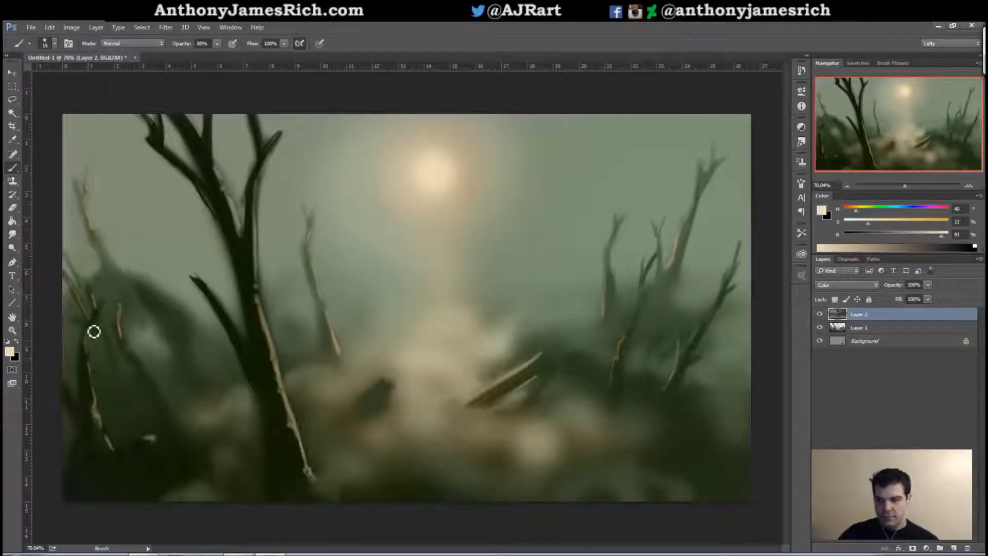
pyautogui.press(']')
pyautogui.press(']')
pyautogui.press(']')
pyautogui.press(']')
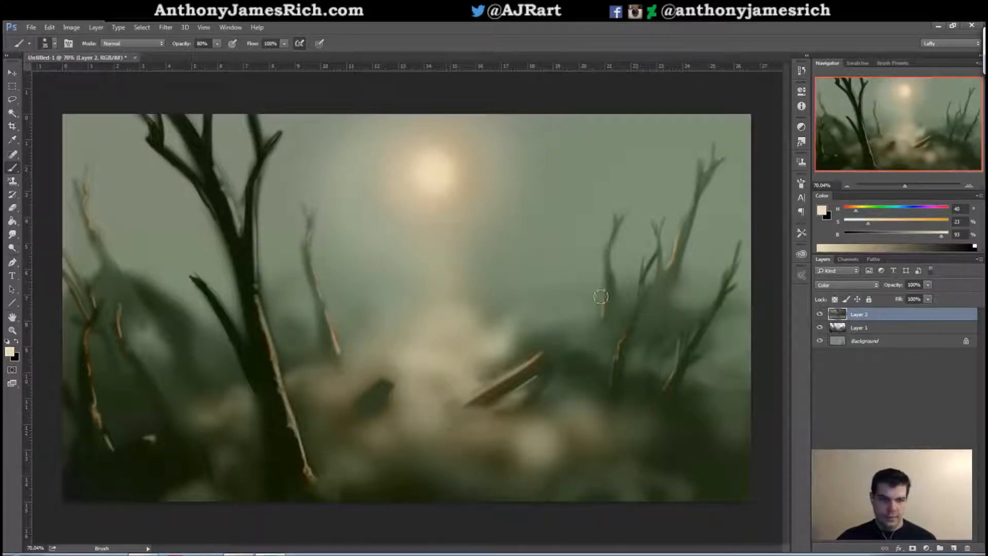
pyautogui.press('[')
pyautogui.press('[')
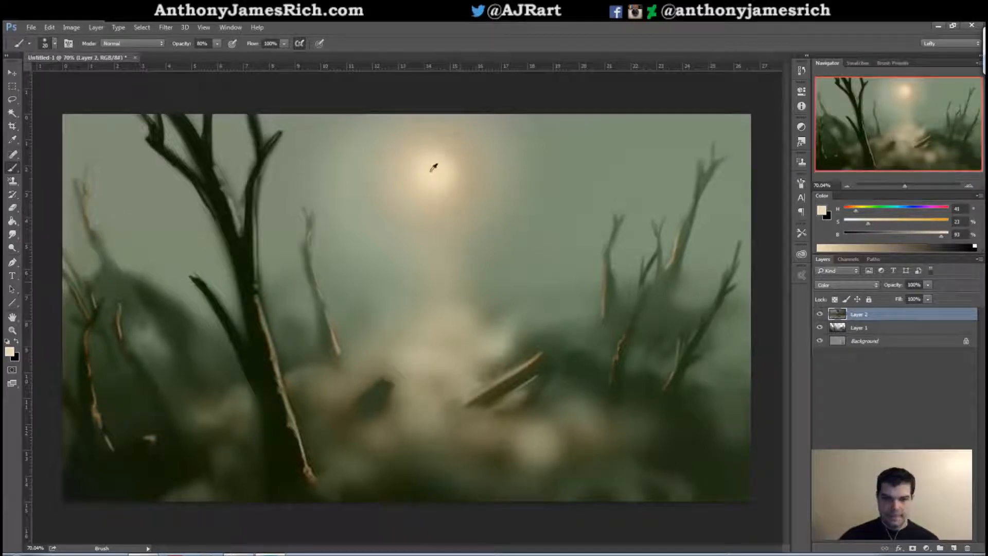
# - Brush a violet tint at hue 268, saturation 23%, brightness 93% over the dark ground at the canvas's lower right with a larger brush
pyautogui.click(920, 208)
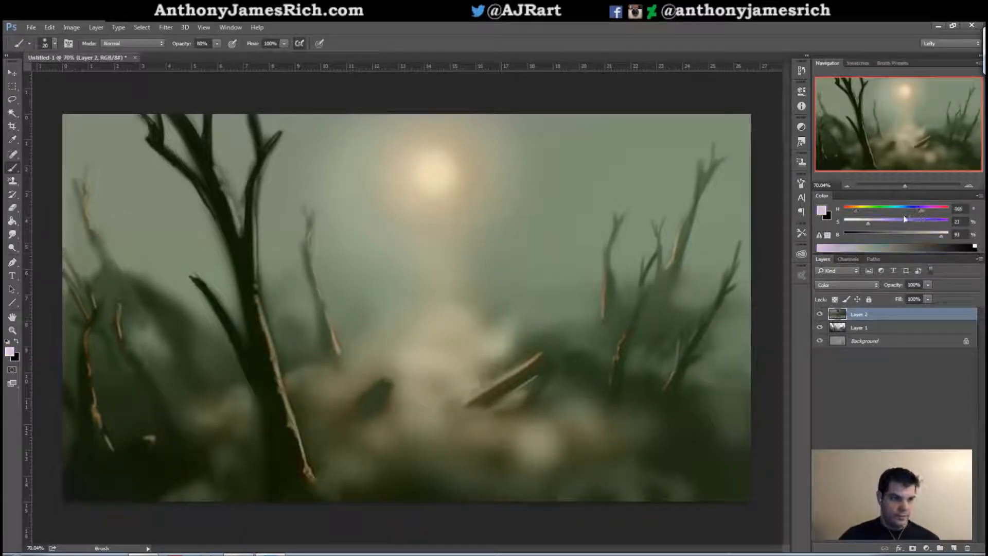
pyautogui.press(']')
pyautogui.press(']')
pyautogui.press(']')
pyautogui.moveTo(688, 459); pyautogui.dragTo(723, 481)
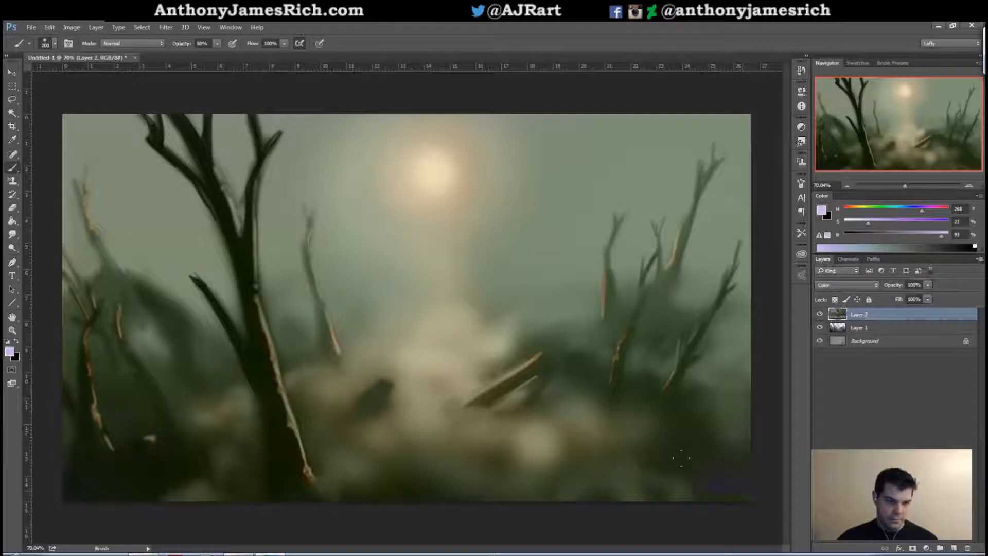
# - Tone down the violet patches on the lower-right dark ground with a smaller brush and dark tones sampled there
pyautogui.press('[')
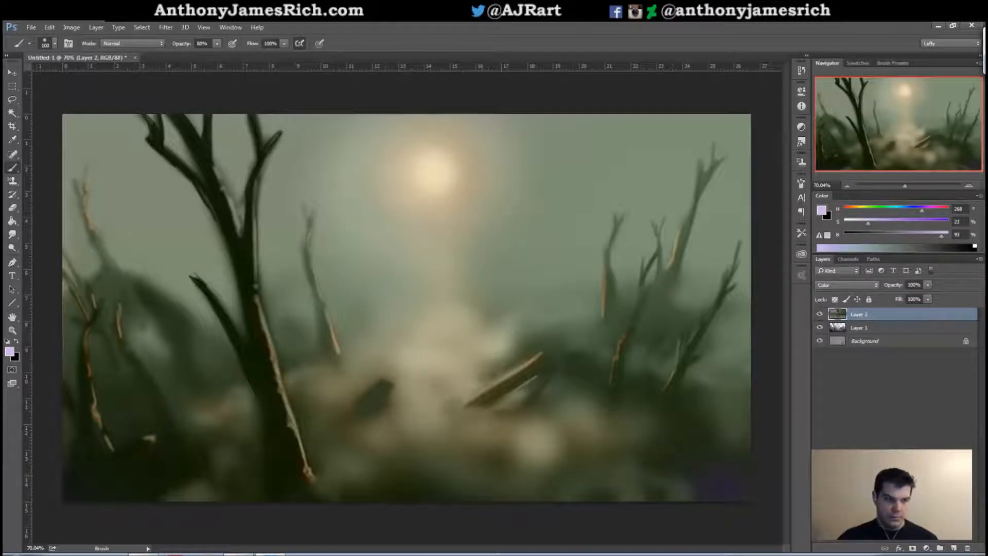
pyautogui.keyDown('alt'); pyautogui.click(686, 451); pyautogui.keyUp('alt')
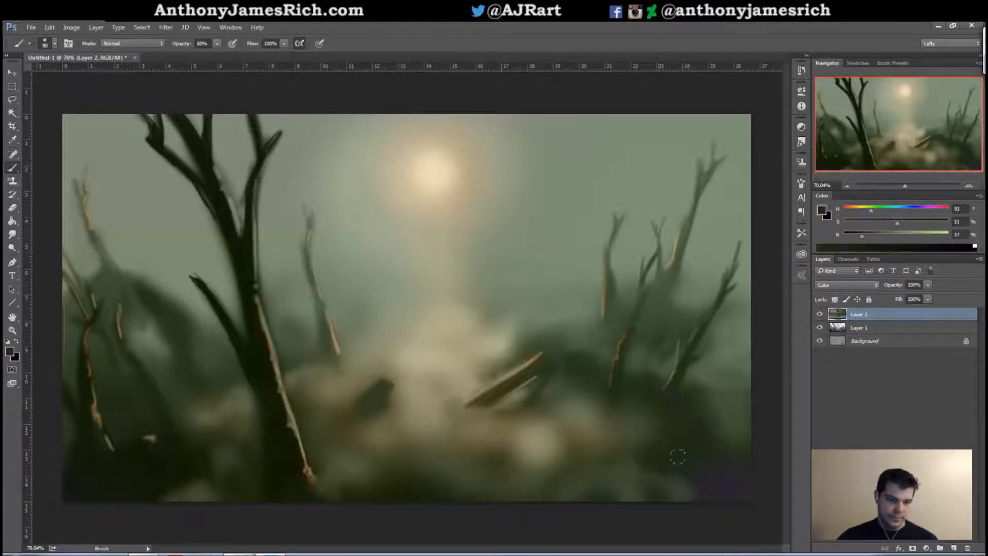
pyautogui.keyDown('alt'); pyautogui.click(739, 467); pyautogui.keyUp('alt')
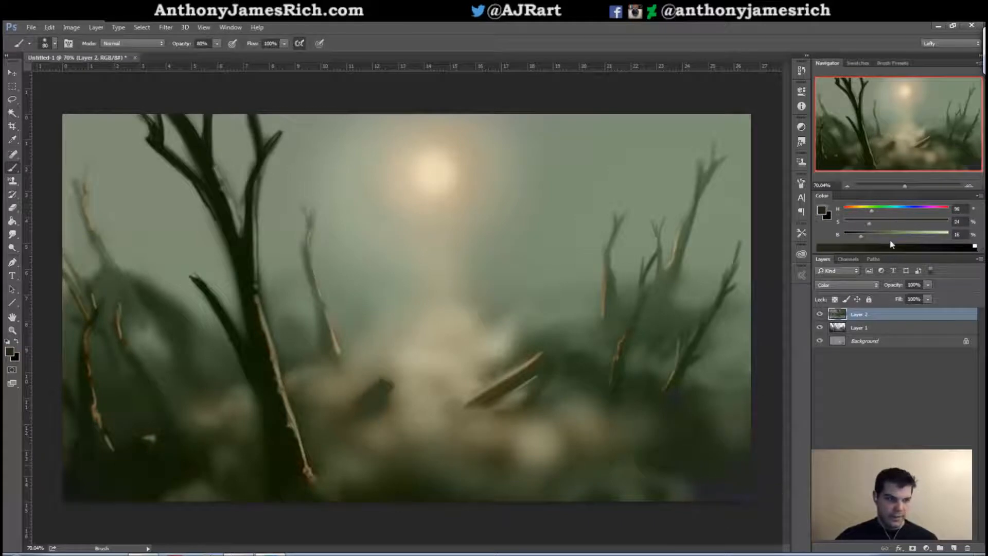
pyautogui.keyDown('alt'); pyautogui.click(716, 489); pyautogui.keyUp('alt')
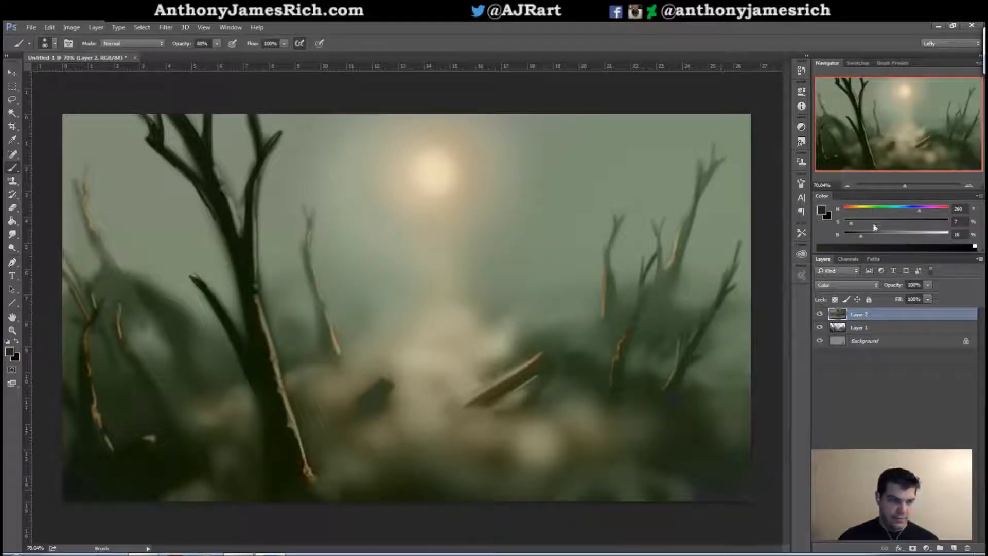
# - Lower the sampled dark colour's saturation to 3% and neutralise the dark ground beneath the right-hand trees
pyautogui.press(']')
pyautogui.press(']')
pyautogui.press(']')
pyautogui.press(']')
pyautogui.press('[')
pyautogui.press('[')
pyautogui.press('[')
pyautogui.press('[')
pyautogui.moveTo(850, 223); pyautogui.dragTo(848, 226)
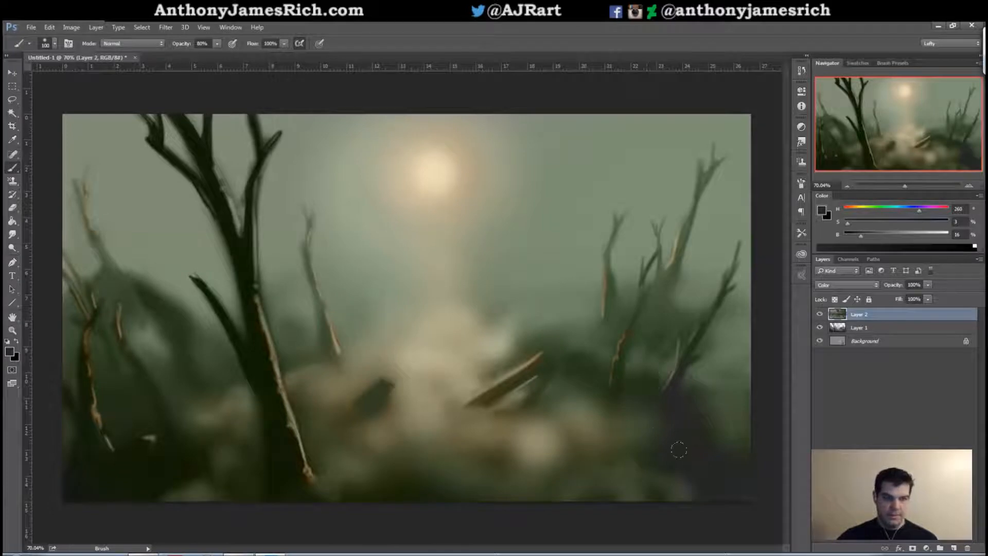
# - Brush the near-neutral dark over the large tree's trunk and branches and over the dark lower-left ground
pyautogui.moveTo(278, 461)
pyautogui.mouseDown()
pyautogui.moveTo(256, 376)
pyautogui.moveTo(273, 387)
pyautogui.moveTo(231, 238)
pyautogui.moveTo(181, 125)
pyautogui.moveTo(243, 292)
pyautogui.moveTo(239, 188)
pyautogui.mouseUp()
pyautogui.press('[')
pyautogui.press('[')
pyautogui.press('[')
pyautogui.moveTo(246, 259); pyautogui.dragTo(173, 160)
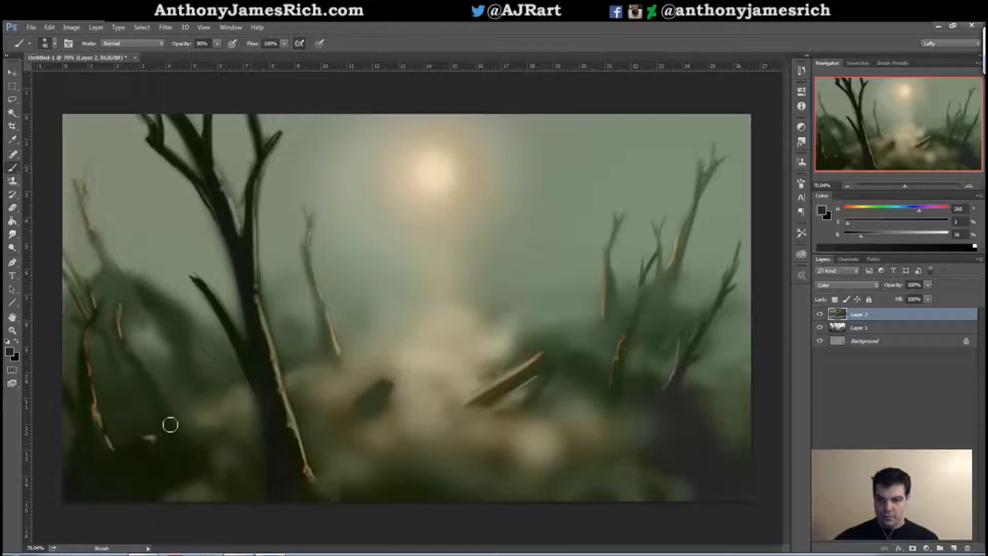
pyautogui.press(']')
pyautogui.moveTo(113, 468)
pyautogui.mouseDown()
pyautogui.moveTo(94, 441)
pyautogui.moveTo(84, 368)
pyautogui.moveTo(83, 472)
pyautogui.mouseUp()
pyautogui.press('[')
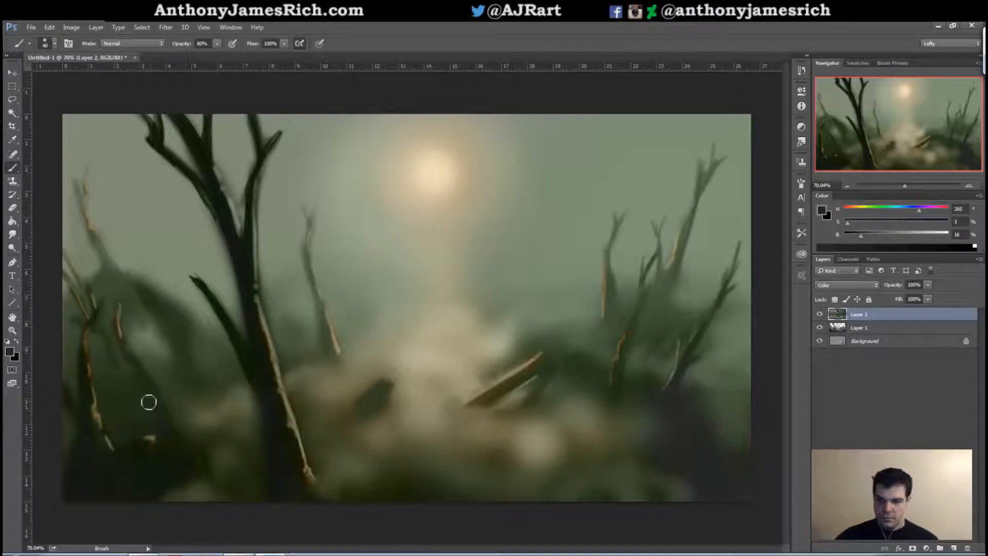
# - Sample the lower-left ground's dark green and restore green over the dark ground there, reducing the brush size
pyautogui.keyDown('alt'); pyautogui.click(127, 479); pyautogui.keyUp('alt')
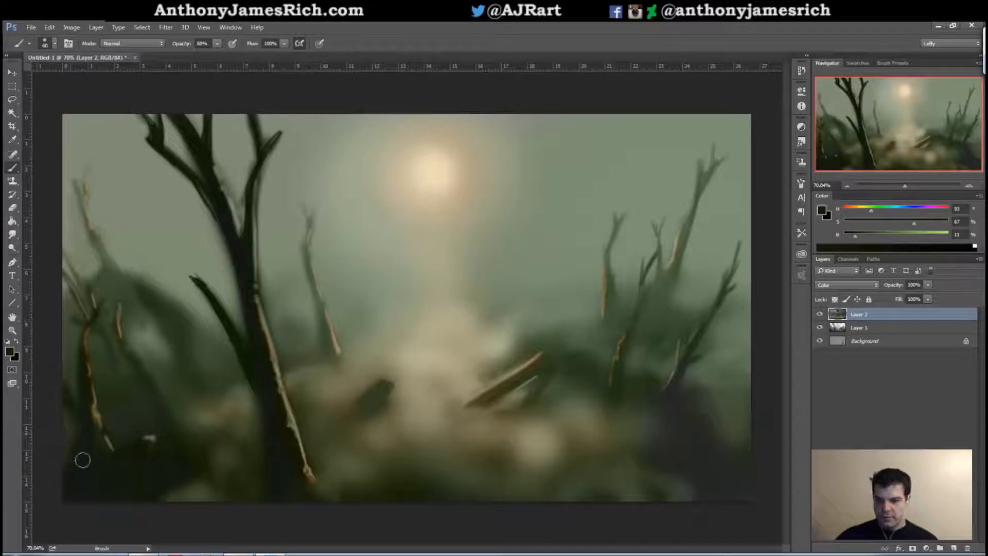
pyautogui.press('[')
pyautogui.press('[')
pyautogui.press('[')
pyautogui.press('[')
pyautogui.press('[')
pyautogui.press('[')
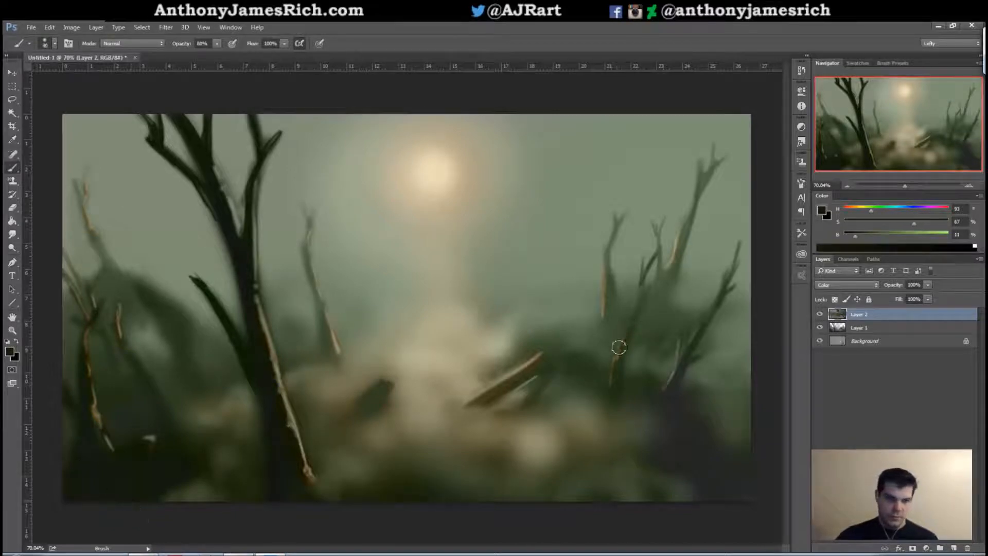
# - Enlarge the brush to 125, sample the neutral dark from the lower-right ground and grey the bottom-centre foreground mist
pyautogui.press(']')
pyautogui.press(']')
pyautogui.press(']')
pyautogui.press(']')
pyautogui.press(']')
pyautogui.press(']')
pyautogui.press(']')
pyautogui.press(']')
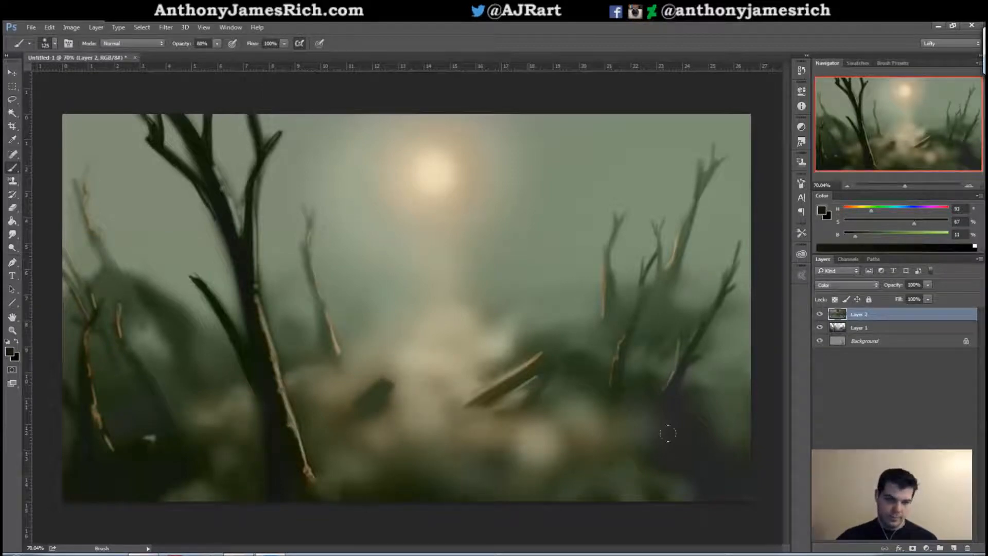
pyautogui.keyDown('alt'); pyautogui.click(686, 418); pyautogui.keyUp('alt')
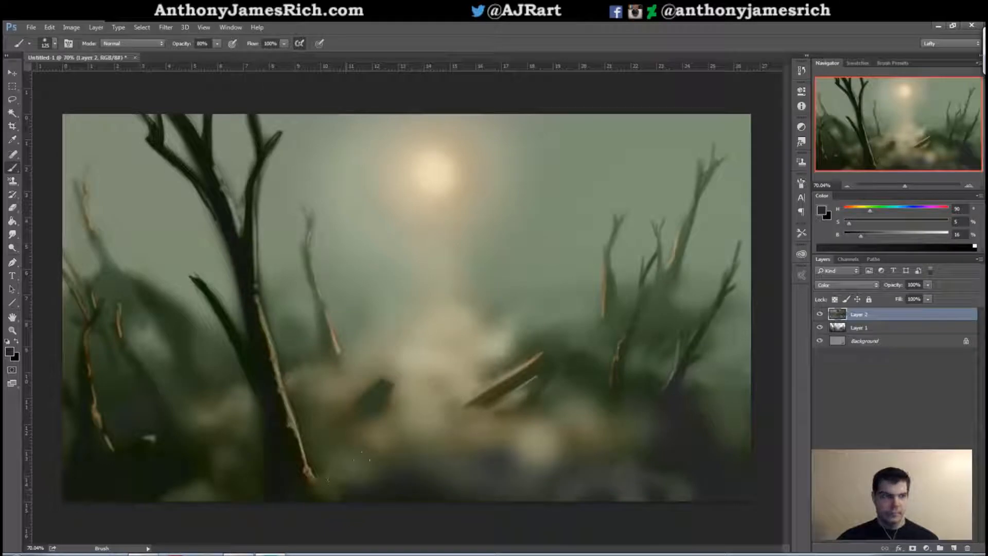
# - Grey the upper-right sky with a much larger brush, and retint the upper sky with green sampled from the left foliage
pyautogui.press(']')
pyautogui.press(']')
pyautogui.press(']')
pyautogui.press(']')
pyautogui.press(']')
pyautogui.press(']')
pyautogui.press(']')
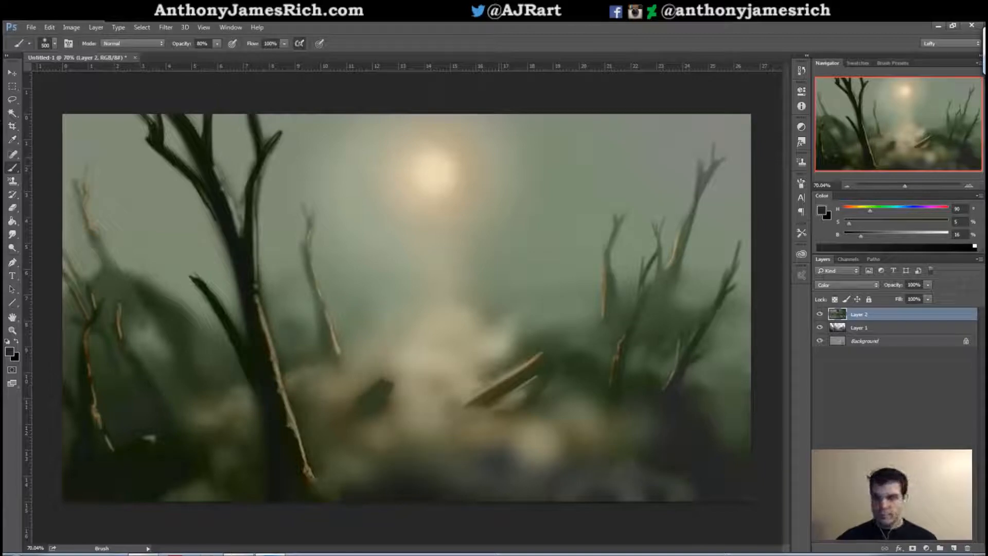
pyautogui.keyDown('alt'); pyautogui.click(165, 305); pyautogui.keyUp('alt')
pyautogui.press('[')
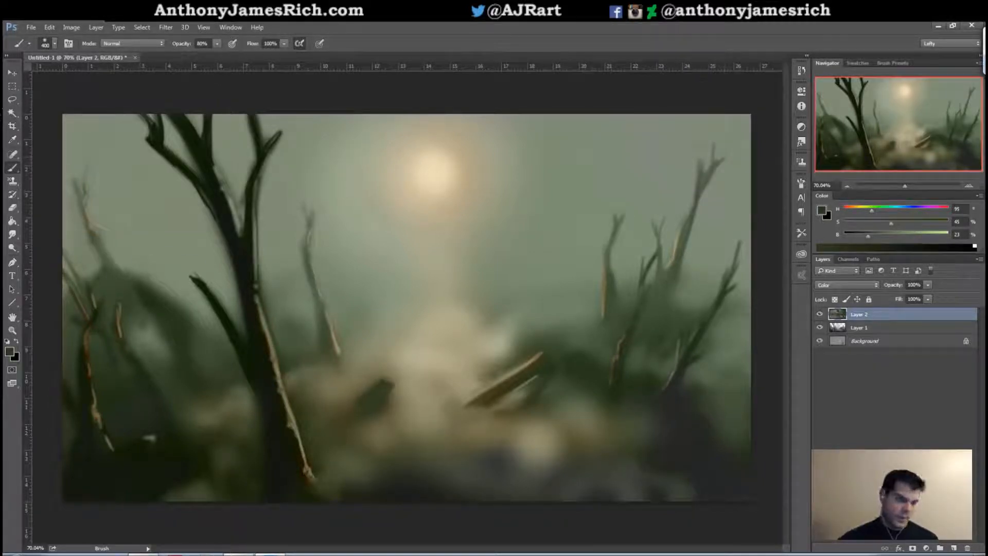
# - Add a new layer above the colour layer and set its blend mode to Overlay
pyautogui.click(954, 548)
pyautogui.click(850, 285)
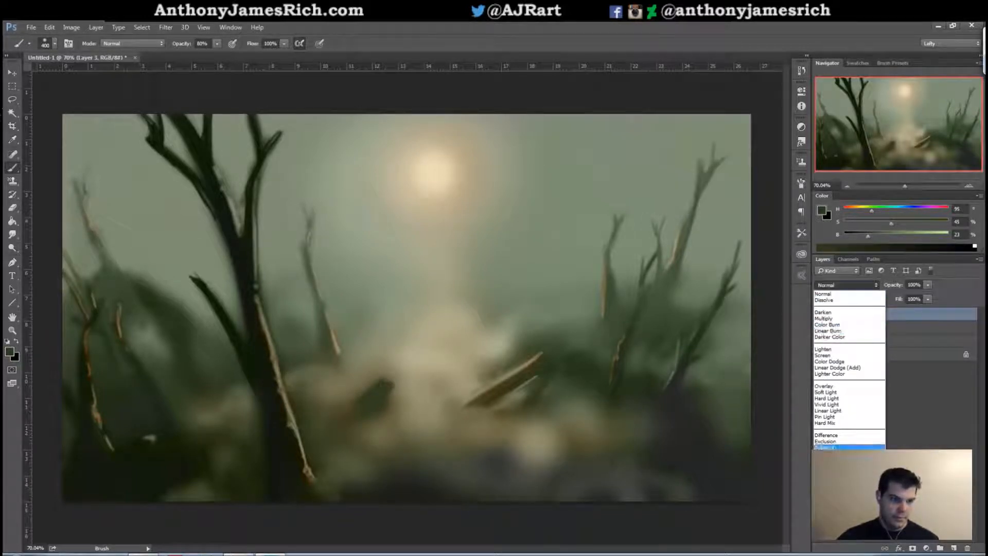
pyautogui.click(825, 387)
# - Sample the right foliage's dark green, lower its saturation to 21%, and darken the right foliage, lower-right ground and large trunk
pyautogui.keyDown('alt'); pyautogui.click(588, 370); pyautogui.keyUp('alt')
pyautogui.keyDown('alt'); pyautogui.click(618, 375); pyautogui.keyUp('alt')
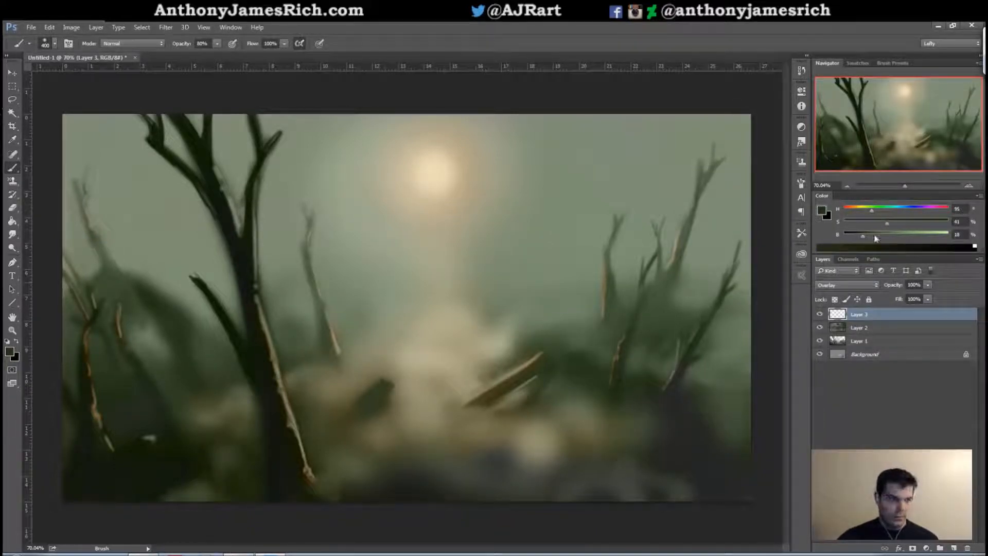
pyautogui.moveTo(872, 225); pyautogui.dragTo(866, 224)
pyautogui.moveTo(592, 371)
pyautogui.mouseDown()
pyautogui.moveTo(578, 353)
pyautogui.moveTo(658, 383)
pyautogui.mouseUp()
pyautogui.press(']')
pyautogui.press(']')
pyautogui.press(']')
pyautogui.moveTo(726, 399); pyautogui.dragTo(695, 401)
pyautogui.moveTo(620, 459); pyautogui.dragTo(676, 438)
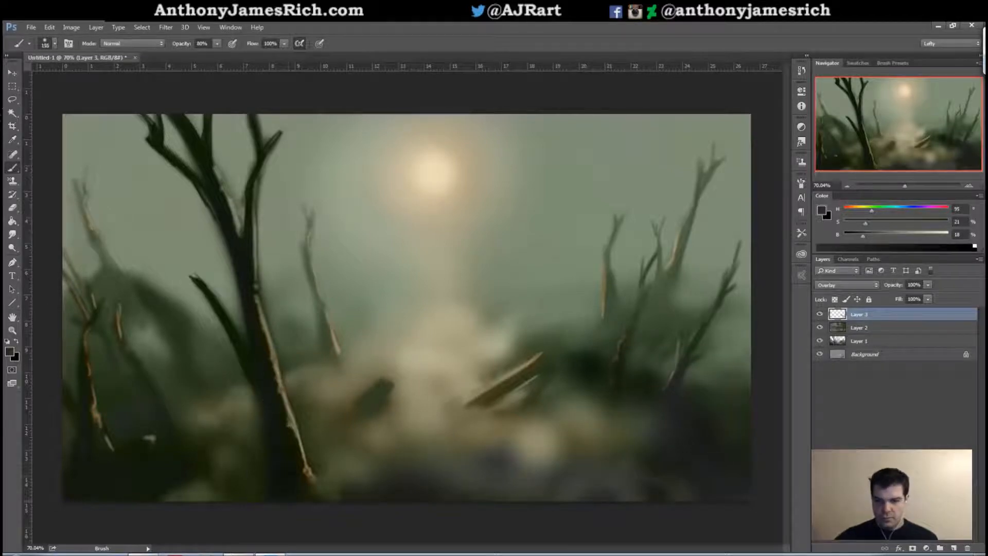
pyautogui.moveTo(233, 263); pyautogui.dragTo(207, 207)
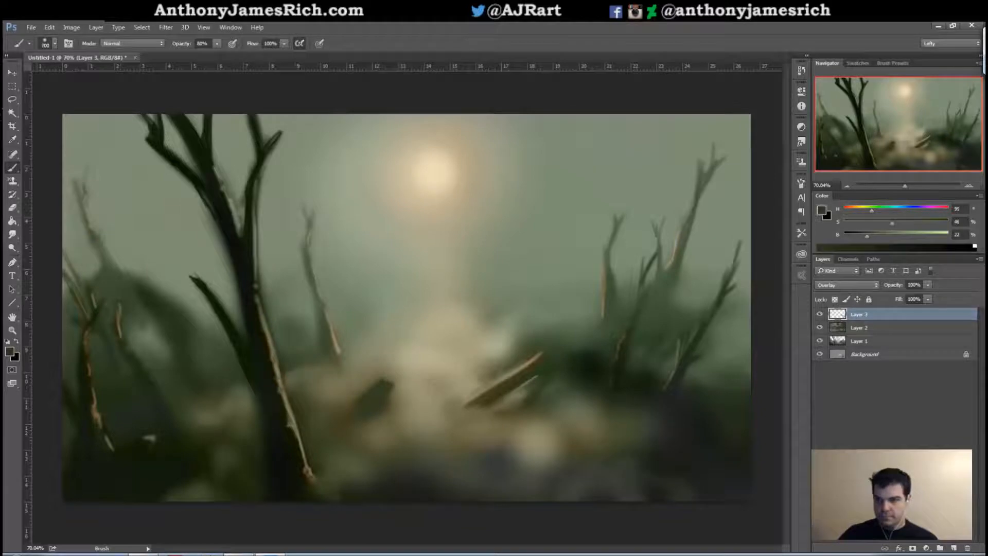
# - Deepen the sky's upper corners and both sides with dark green at hue 95, saturation 46%, brightness 22% using a very large brush
pyautogui.press(']')
pyautogui.press(']')
pyautogui.moveTo(104, 149); pyautogui.dragTo(111, 201)
pyautogui.press(']')
pyautogui.press(']')
pyautogui.moveTo(716, 133)
pyautogui.mouseDown()
pyautogui.moveTo(733, 164)
pyautogui.moveTo(727, 288)
pyautogui.mouseUp()
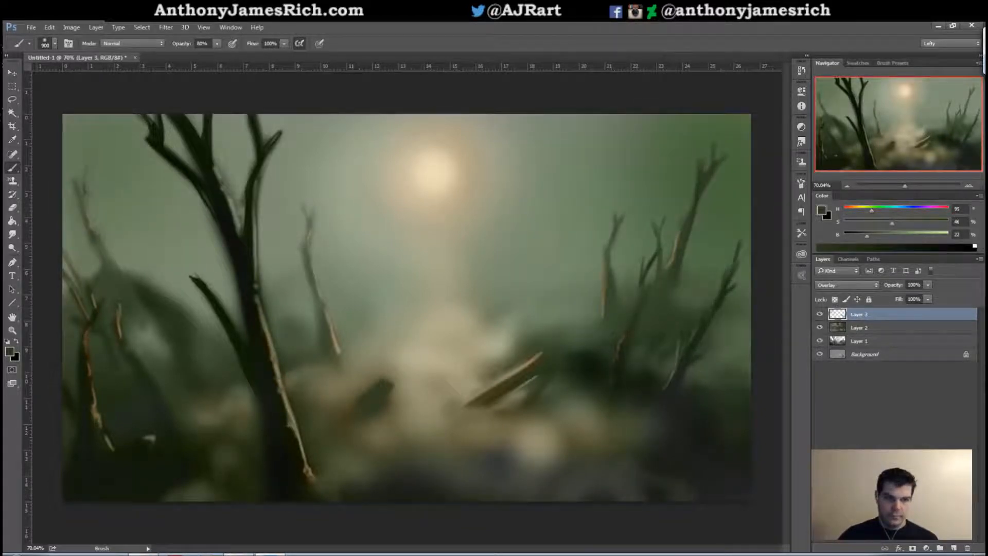
pyautogui.moveTo(98, 252); pyautogui.dragTo(116, 288)
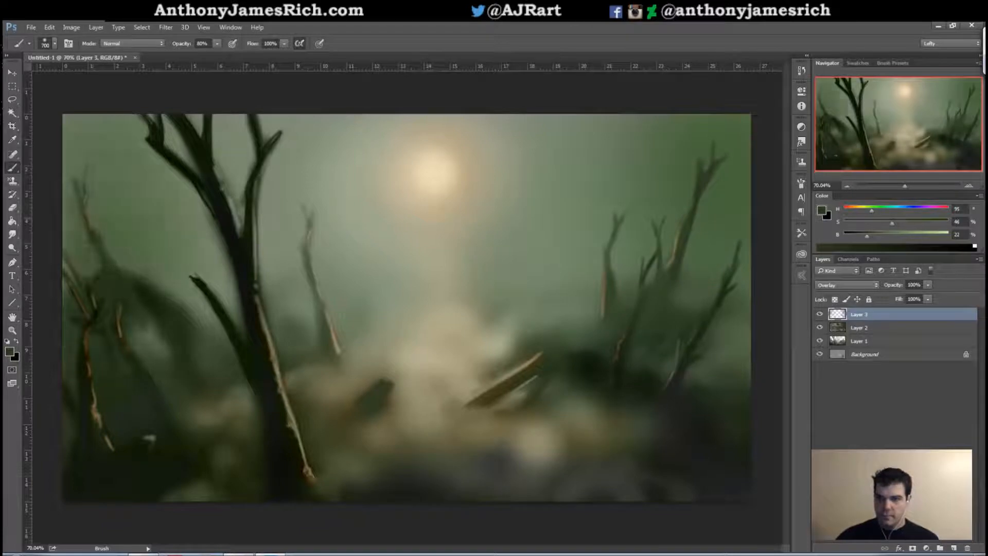
pyautogui.moveTo(110, 131); pyautogui.dragTo(126, 165)
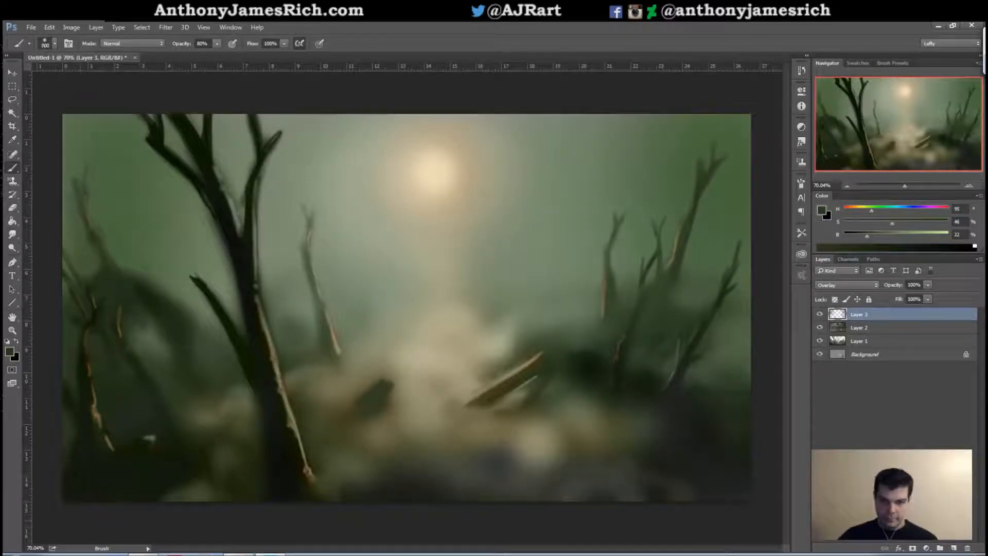
# - Vignette the painting by darkening the lower-left ground, left edge, lower-right corner, right edge and upper-left corner with dark green
pyautogui.press('[')
pyautogui.moveTo(165, 493); pyautogui.dragTo(180, 469)
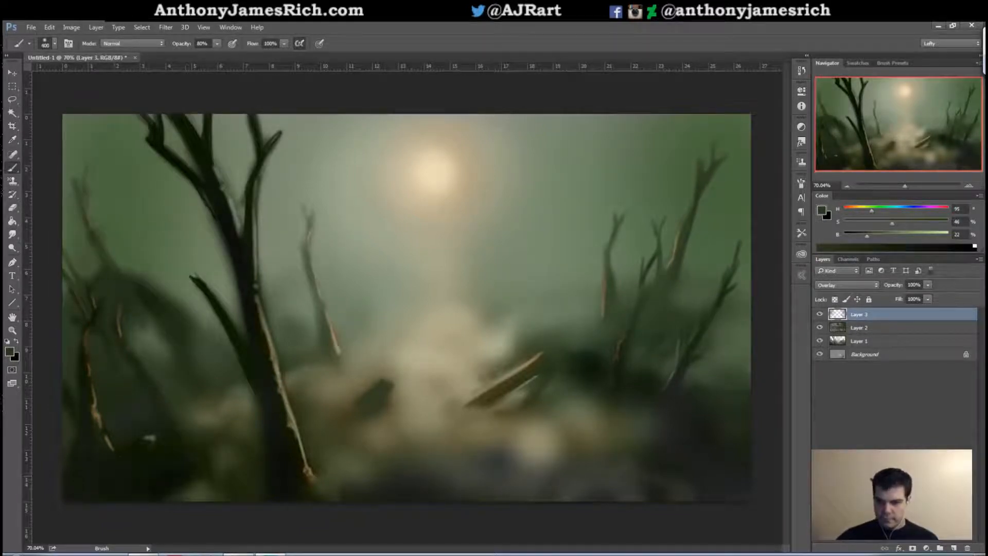
pyautogui.moveTo(61, 396); pyautogui.dragTo(63, 309)
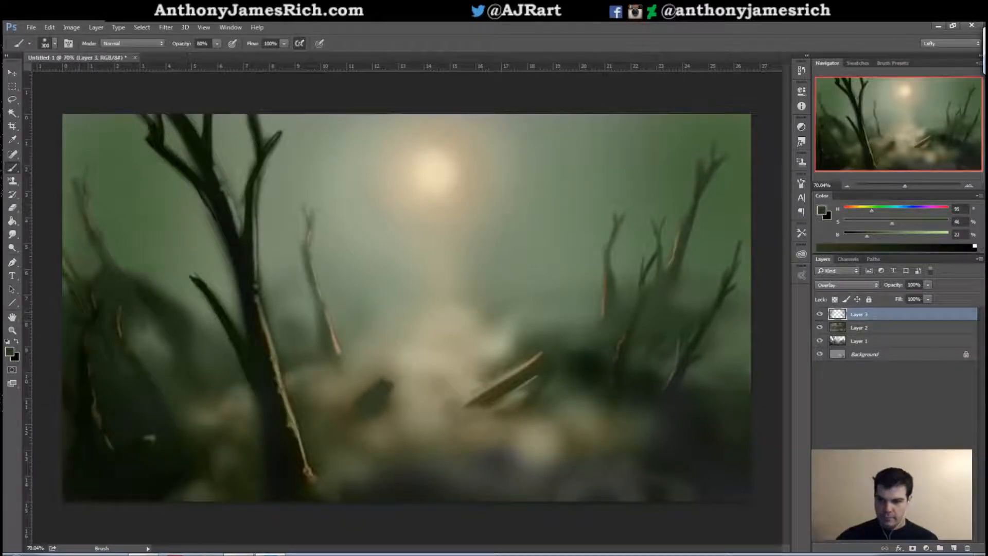
pyautogui.moveTo(158, 482); pyautogui.dragTo(211, 486)
pyautogui.moveTo(712, 492)
pyautogui.mouseDown()
pyautogui.moveTo(656, 486)
pyautogui.moveTo(727, 458)
pyautogui.mouseUp()
pyautogui.moveTo(744, 350); pyautogui.dragTo(734, 121)
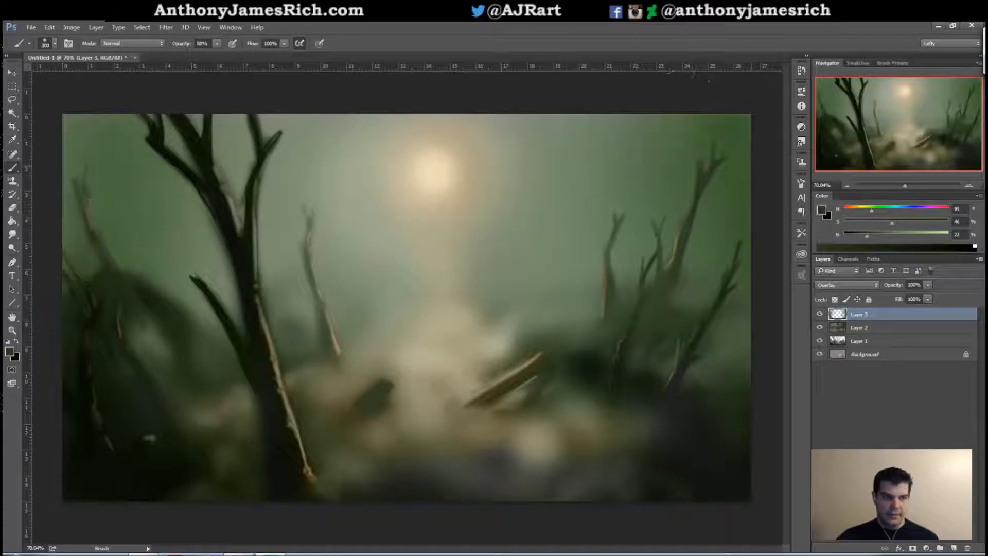
pyautogui.moveTo(78, 134); pyautogui.dragTo(66, 201)
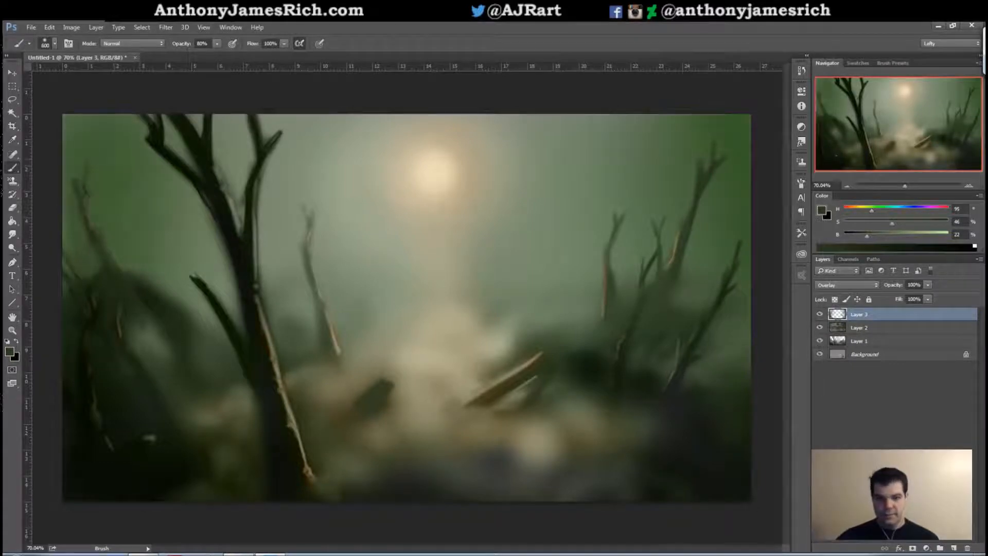
# - Darken the ground left of the large tree and the mist around its trunk, reducing the brush size
pyautogui.moveTo(206, 433); pyautogui.dragTo(231, 466)
pyautogui.press('[')
pyautogui.press('[')
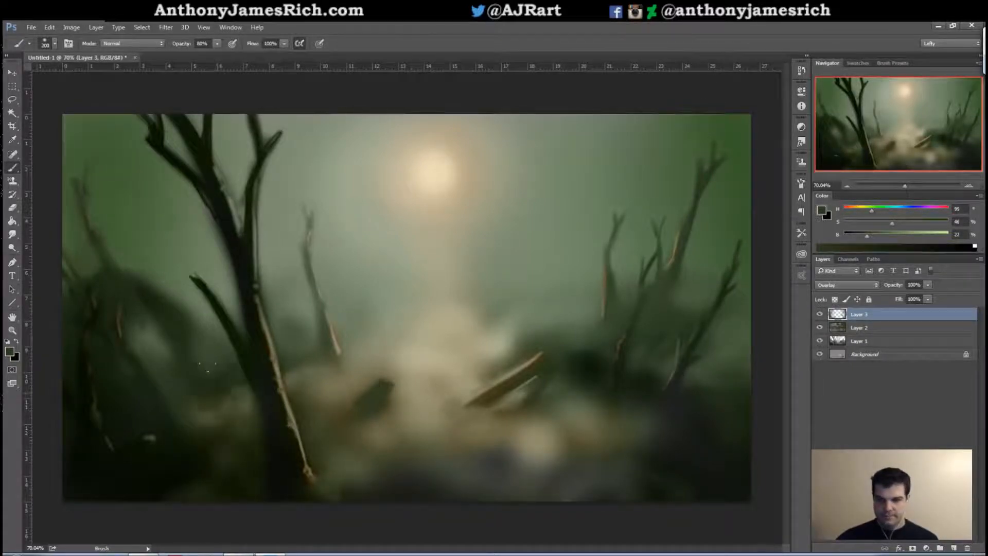
pyautogui.moveTo(285, 358); pyautogui.dragTo(308, 363)
pyautogui.press('[')
pyautogui.press('[')
pyautogui.press('[')
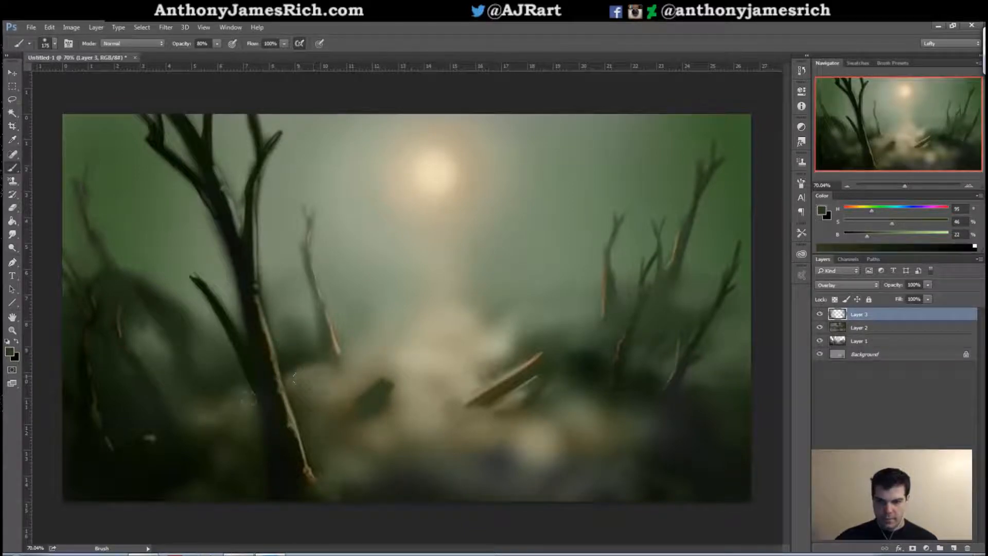
pyautogui.moveTo(268, 392); pyautogui.dragTo(233, 410)
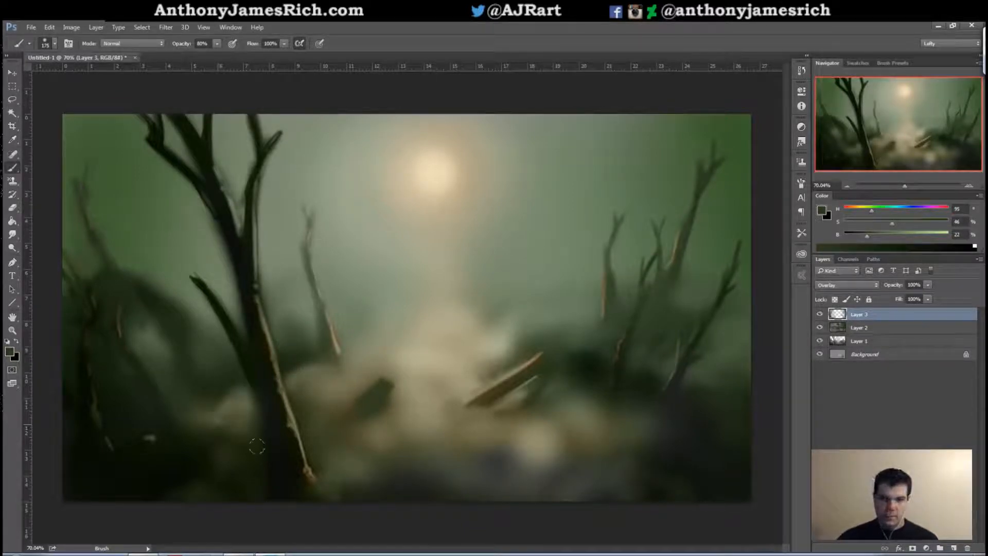
# - Deepen the foliage behind the fallen log's upper end and the shadow beneath the log with dark green
pyautogui.press(']')
pyautogui.moveTo(569, 347)
pyautogui.mouseDown()
pyautogui.moveTo(546, 339)
pyautogui.moveTo(574, 311)
pyautogui.mouseUp()
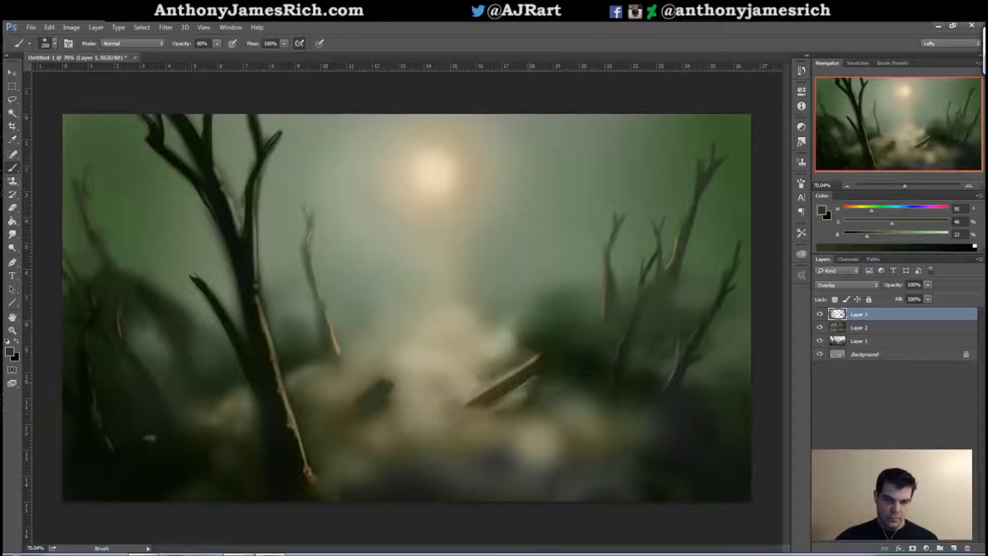
pyautogui.moveTo(543, 381); pyautogui.dragTo(539, 388)
pyautogui.press(']')
pyautogui.press(']')
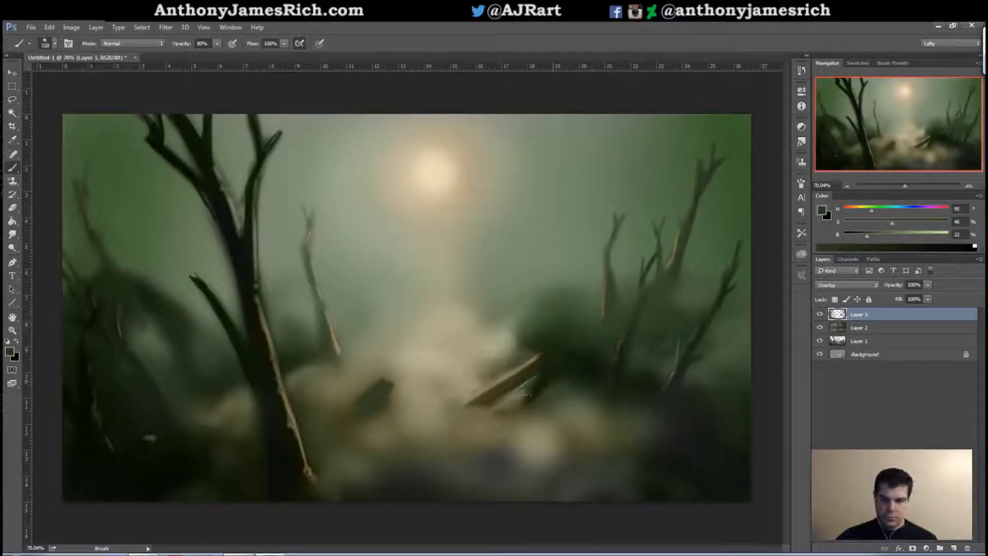
pyautogui.press('[')
pyautogui.press('[')
pyautogui.press('[')
pyautogui.press('[')
pyautogui.press('[')
pyautogui.press('[')
# - Brush small dark green shadow accents into the bottom-centre foreground with brush size 70
pyautogui.moveTo(480, 496)
pyautogui.mouseDown()
pyautogui.moveTo(480, 483)
pyautogui.moveTo(503, 489)
pyautogui.moveTo(491, 503)
pyautogui.moveTo(552, 493)
pyautogui.moveTo(578, 473)
pyautogui.mouseUp()
pyautogui.press('[')
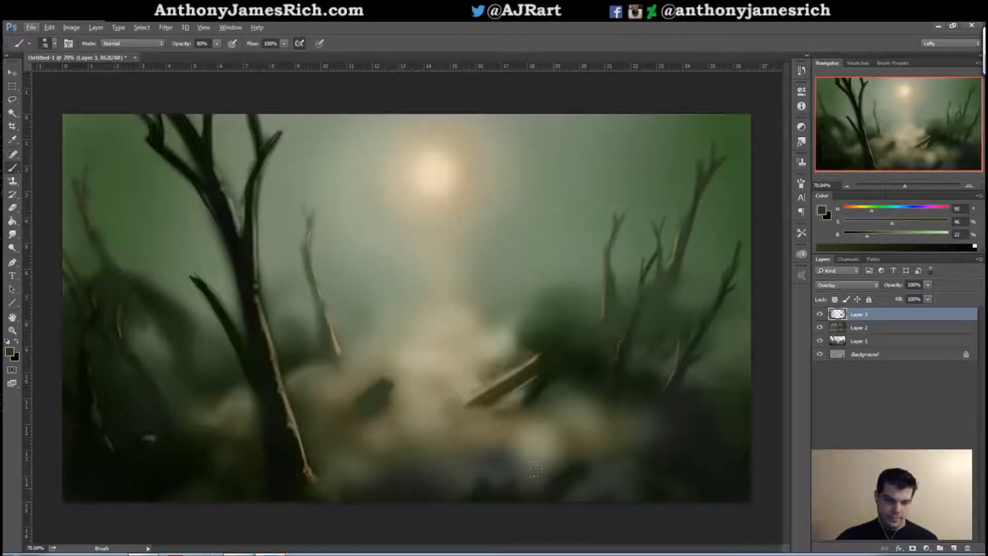
pyautogui.moveTo(563, 466)
pyautogui.mouseDown()
pyautogui.moveTo(595, 464)
pyautogui.moveTo(578, 489)
pyautogui.mouseUp()
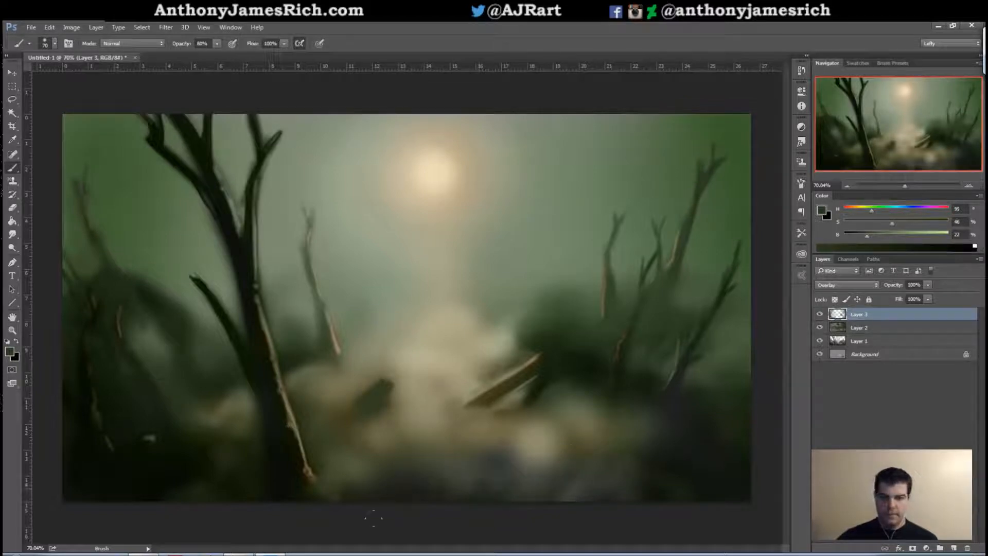
# - Sample the moon's cream, raise its saturation to 79%, and brush a golden glow over the moon with a larger brush
pyautogui.keyDown('alt'); pyautogui.click(437, 167); pyautogui.keyUp('alt')
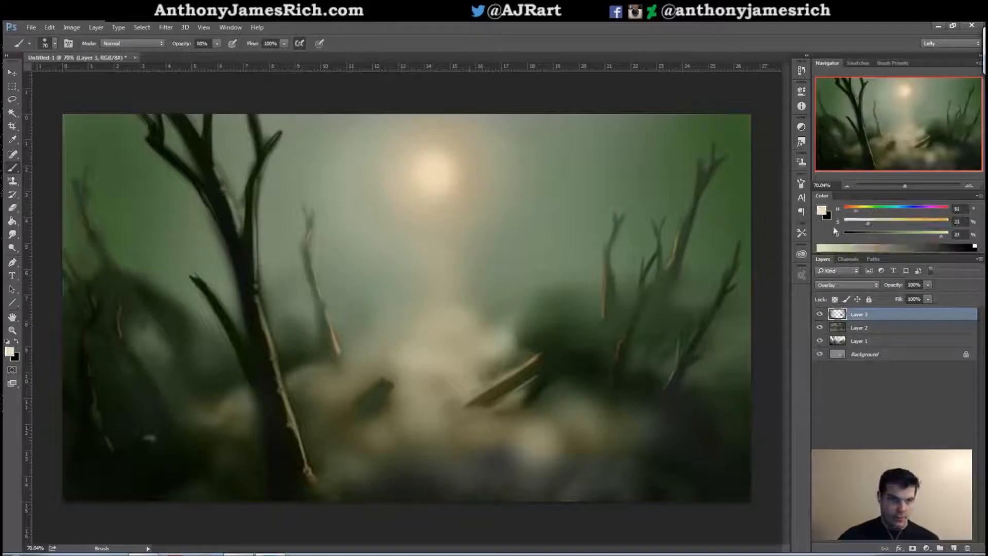
pyautogui.moveTo(868, 223); pyautogui.dragTo(916, 230)
pyautogui.press(']')
pyautogui.press(']')
pyautogui.press(']')
pyautogui.press(']')
pyautogui.press(']')
pyautogui.press(']')
pyautogui.press(']')
pyautogui.press(']')
pyautogui.press(']')
pyautogui.press(']')
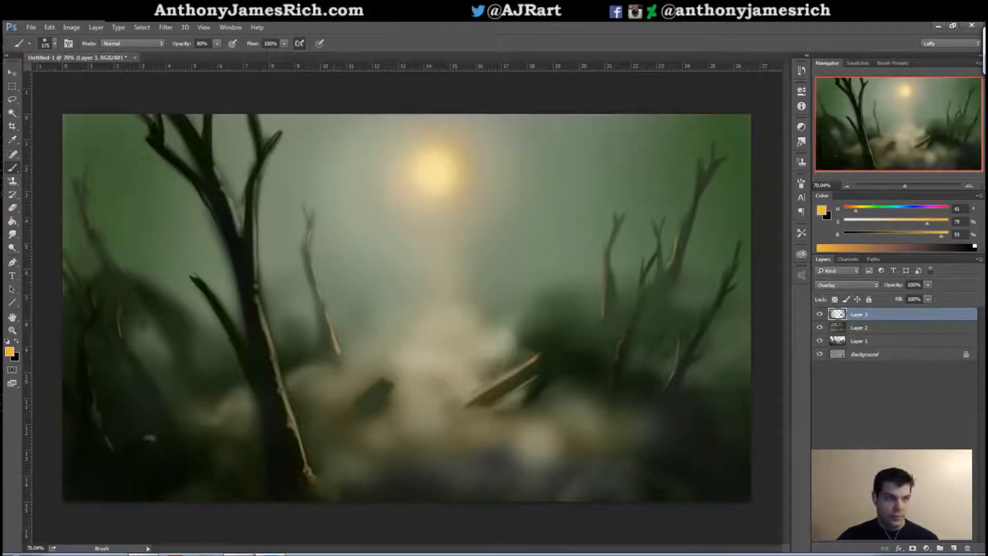
# - Reduce the brush size and paint a bright golden highlight along the fallen log's upper edge
pyautogui.press('[')
pyautogui.press('[')
pyautogui.press('[')
pyautogui.press('[')
pyautogui.press('[')
pyautogui.press('[')
pyautogui.press('[')
pyautogui.press('[')
pyautogui.moveTo(538, 366); pyautogui.dragTo(475, 404)
pyautogui.moveTo(519, 378)
pyautogui.mouseDown()
pyautogui.moveTo(471, 411)
pyautogui.moveTo(549, 360)
pyautogui.mouseUp()
# - Tone down the log's golden highlight with a muted tan sampled from the log, using brush size 30
pyautogui.keyDown('alt'); pyautogui.click(442, 168); pyautogui.keyUp('alt')
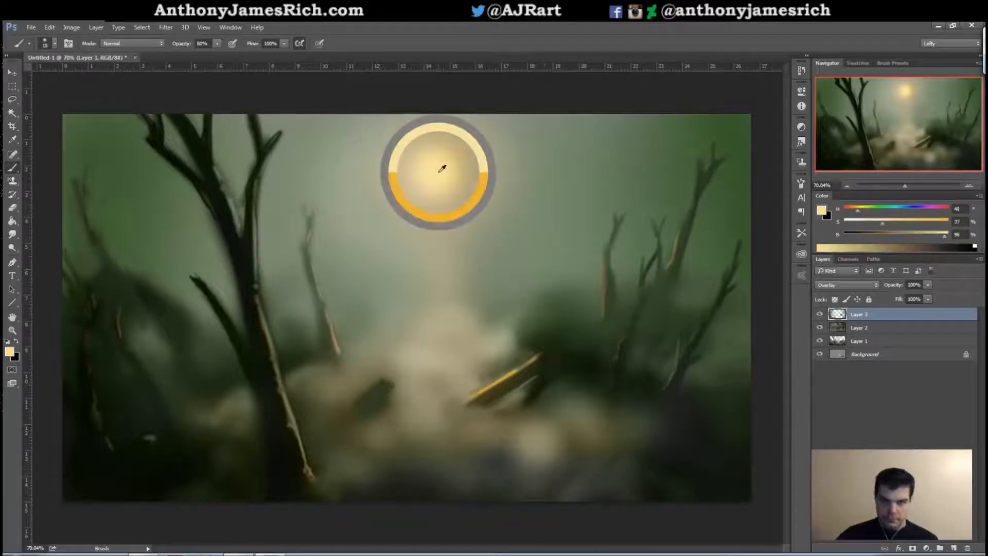
pyautogui.keyDown('alt'); pyautogui.click(464, 164); pyautogui.keyUp('alt')
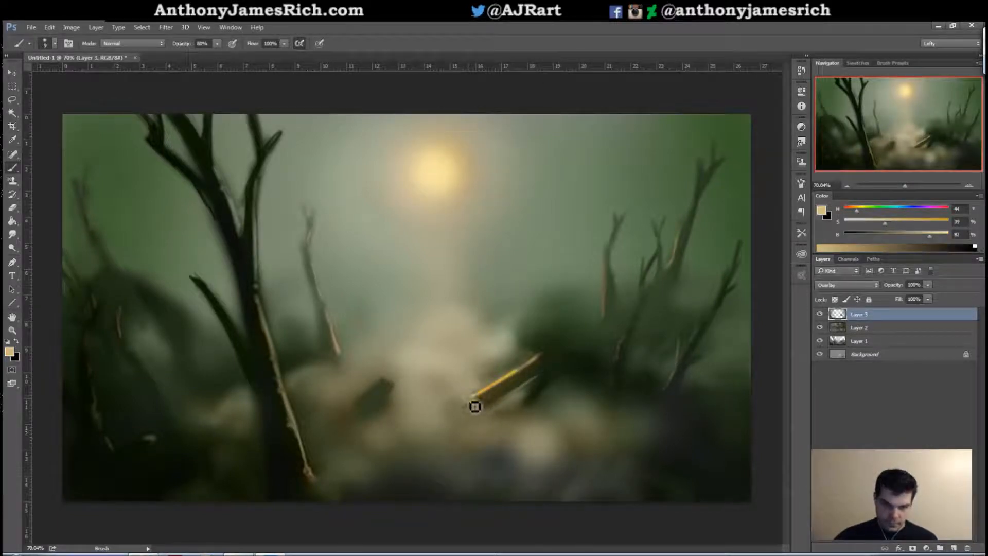
pyautogui.keyDown('alt'); pyautogui.click(469, 391); pyautogui.keyUp('alt')
pyautogui.keyDown('alt'); pyautogui.click(529, 364); pyautogui.keyUp('alt')
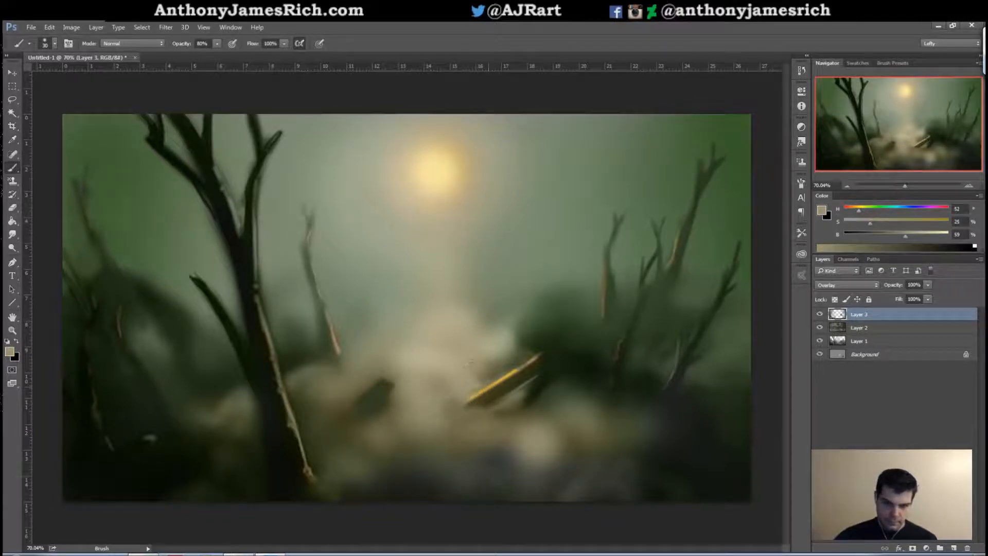
pyautogui.moveTo(471, 397); pyautogui.dragTo(546, 351)
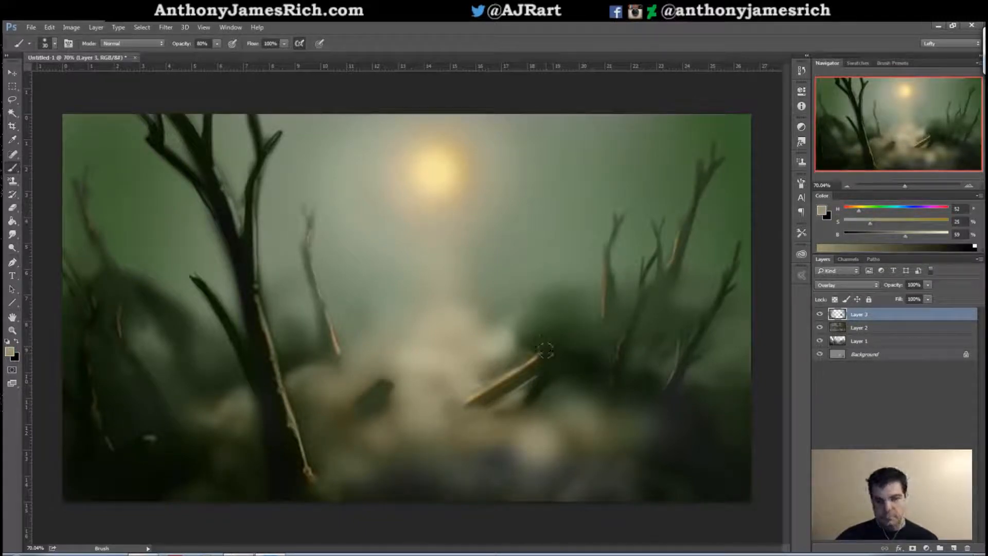
# - Try to darken the lower trunk of the thin tree right of the log with sampled dark green at brush size 70
pyautogui.press('[')
pyautogui.press('[')
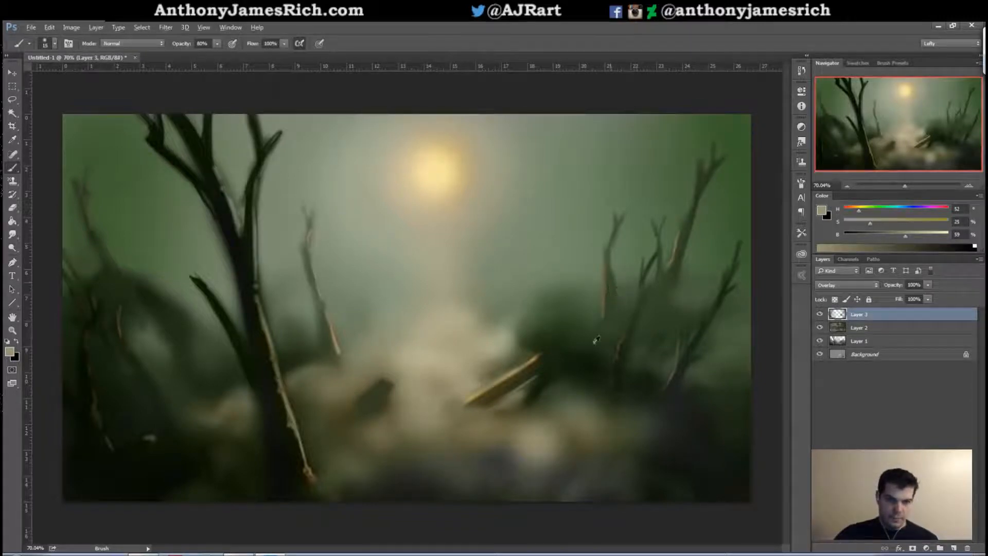
pyautogui.keyDown('alt'); pyautogui.click(595, 341); pyautogui.keyUp('alt')
pyautogui.press(']')
pyautogui.moveTo(598, 337); pyautogui.dragTo(607, 280)
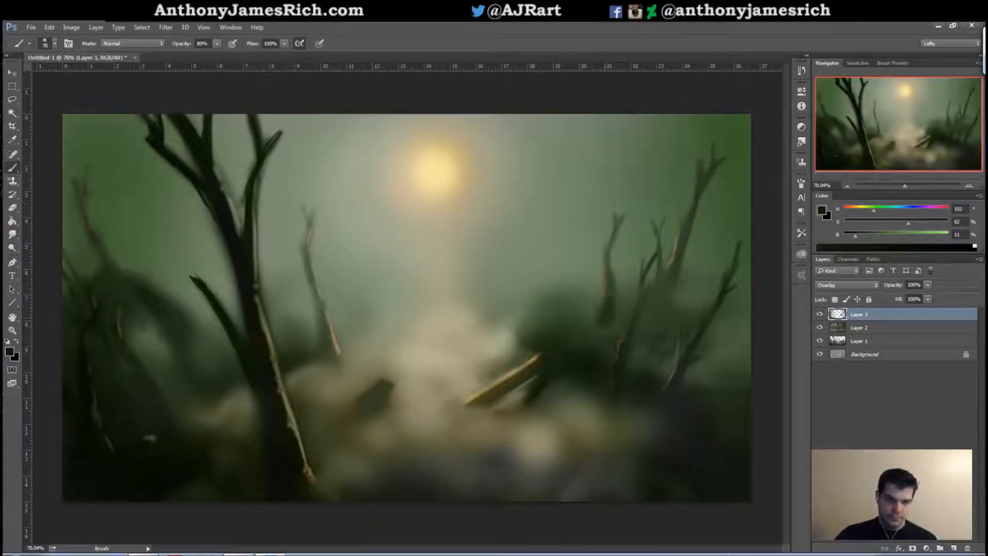
pyautogui.hotkey('ctrl', 'z')
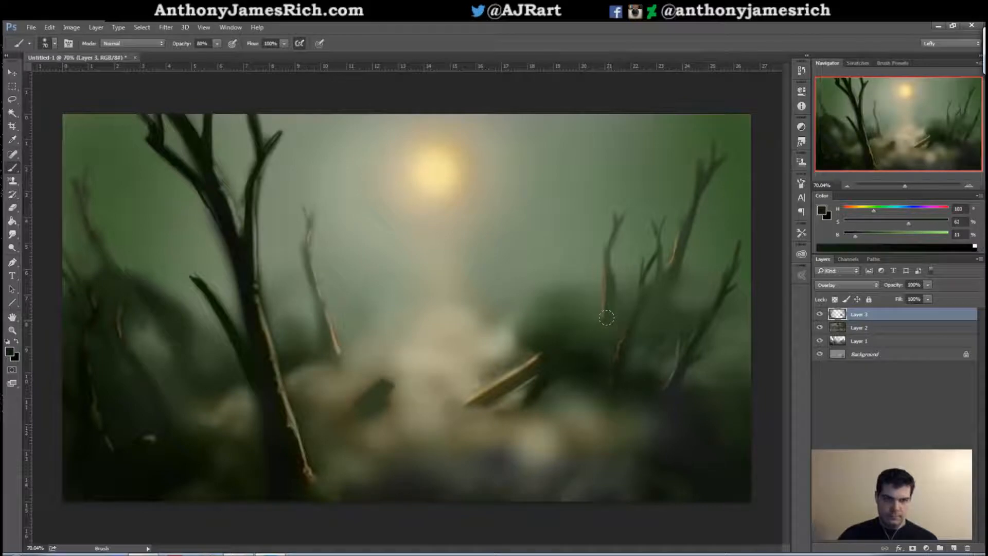
# - Sample tan from the moon's glow, lower brush opacity to 42%, and highlight the moon-facing edges of the right-hand trees with a small brush
pyautogui.keyDown('alt'); pyautogui.click(444, 172); pyautogui.keyUp('alt')
pyautogui.press('[')
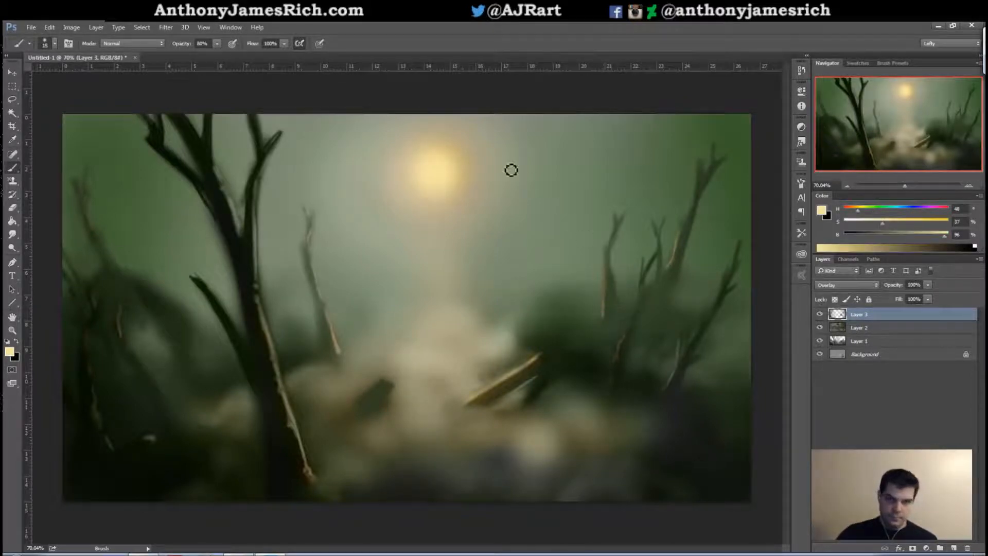
pyautogui.keyDown('alt'); pyautogui.click(465, 157); pyautogui.keyUp('alt')
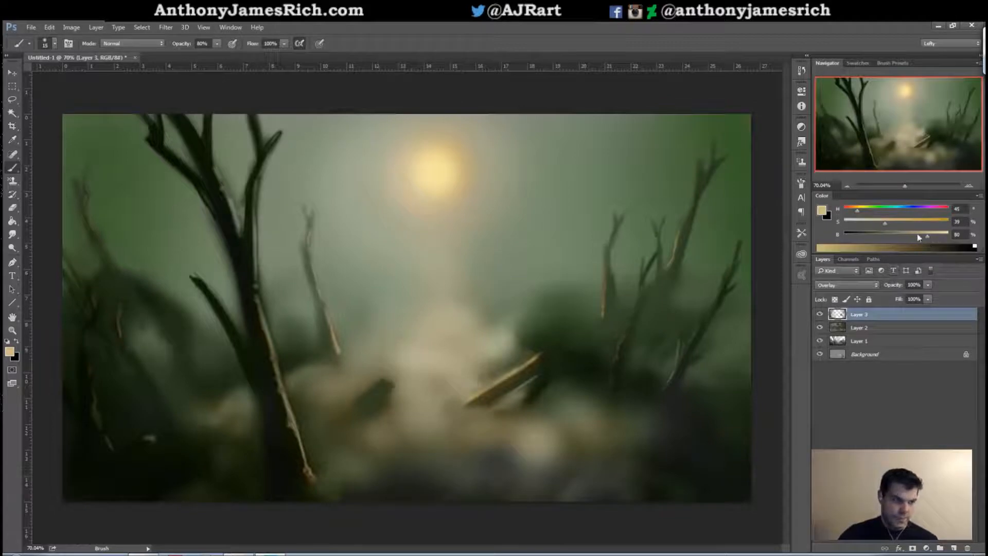
pyautogui.click(216, 43)
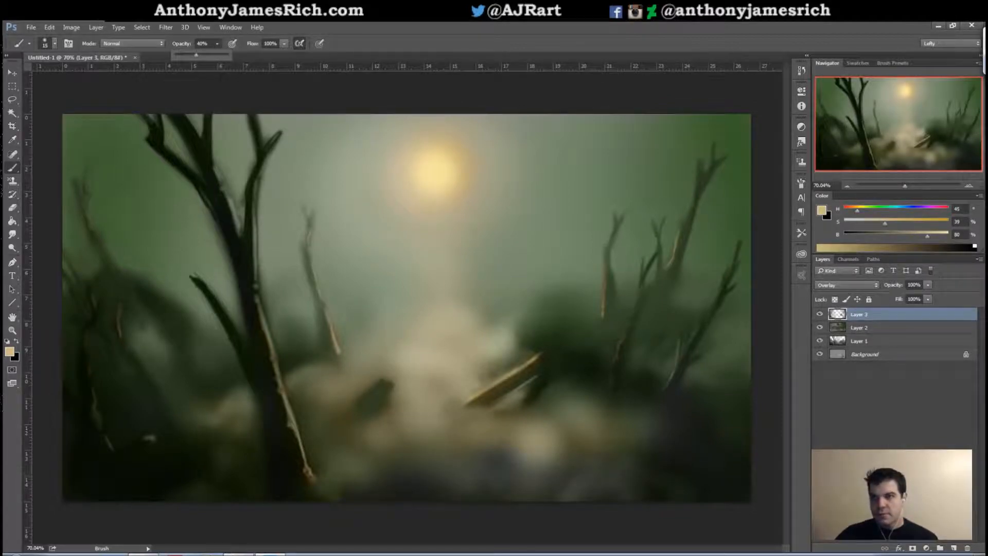
pyautogui.click(364, 48)
pyautogui.press('[')
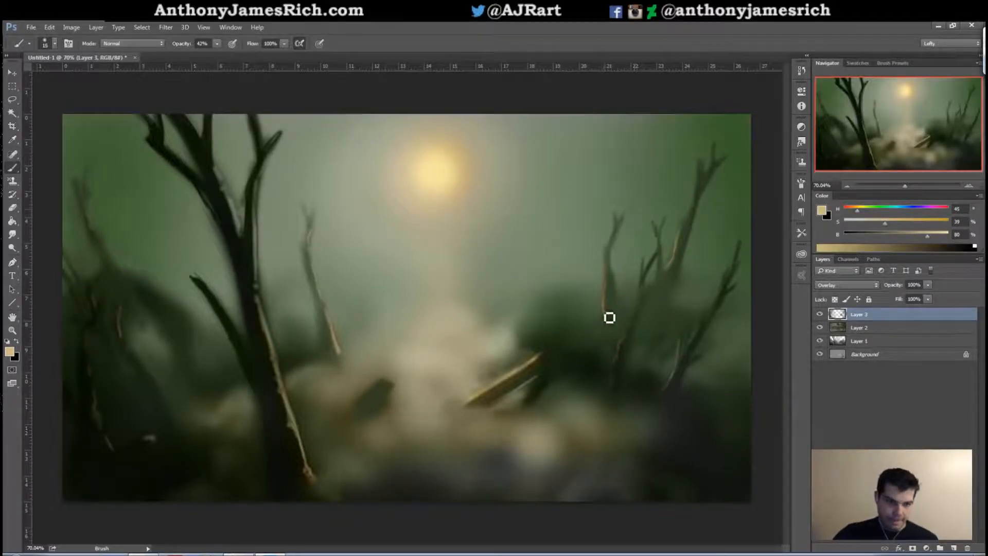
pyautogui.moveTo(608, 298); pyautogui.dragTo(607, 259)
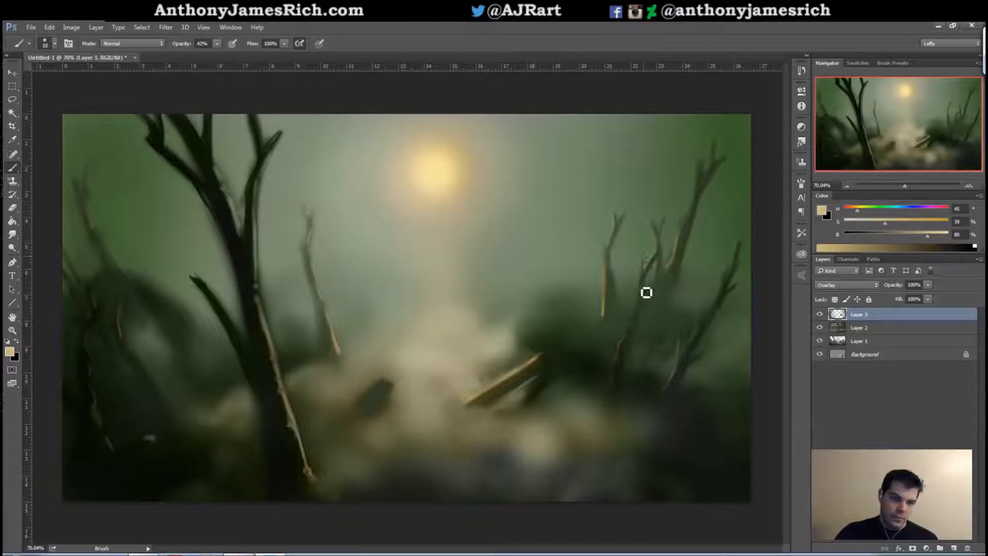
pyautogui.press('[')
pyautogui.moveTo(705, 185)
pyautogui.mouseDown()
pyautogui.moveTo(701, 201)
pyautogui.moveTo(719, 167)
pyautogui.mouseUp()
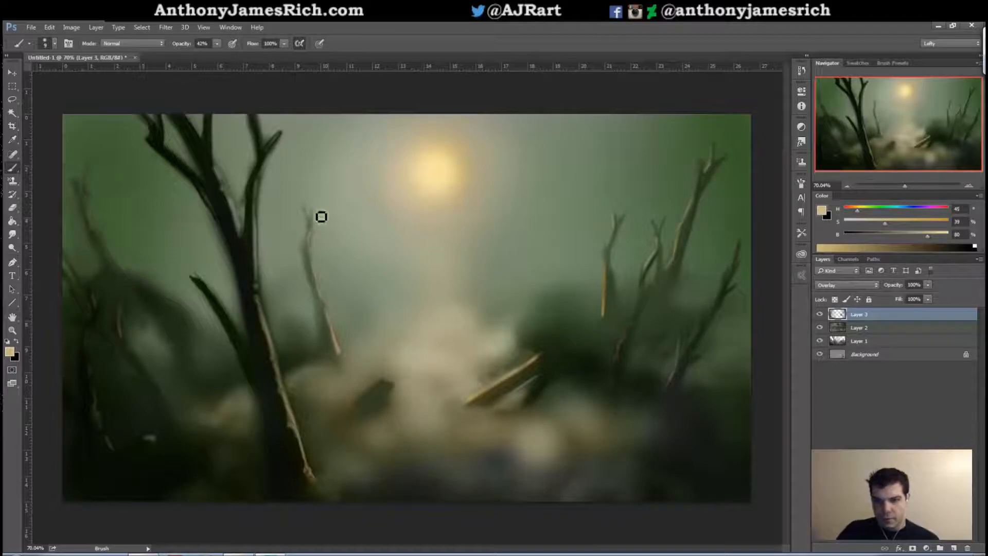
# - Enlarge the brush and strengthen the warm light along the fallen log's surface with the same tan
pyautogui.press(']')
pyautogui.press(']')
pyautogui.press(']')
pyautogui.press(']')
pyautogui.press(']')
pyautogui.press(']')
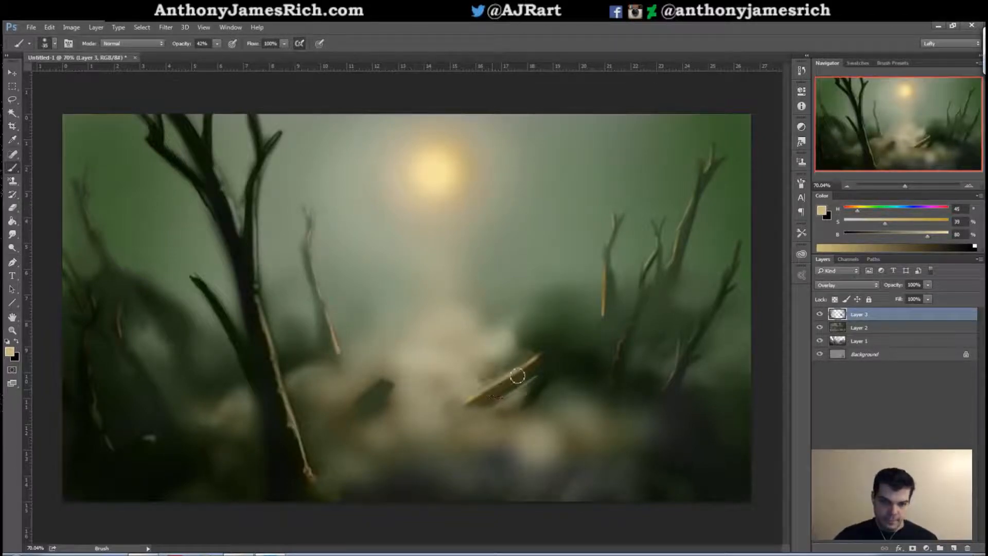
pyautogui.press('[')
pyautogui.moveTo(527, 372)
pyautogui.mouseDown()
pyautogui.moveTo(481, 405)
pyautogui.moveTo(534, 366)
pyautogui.mouseUp()
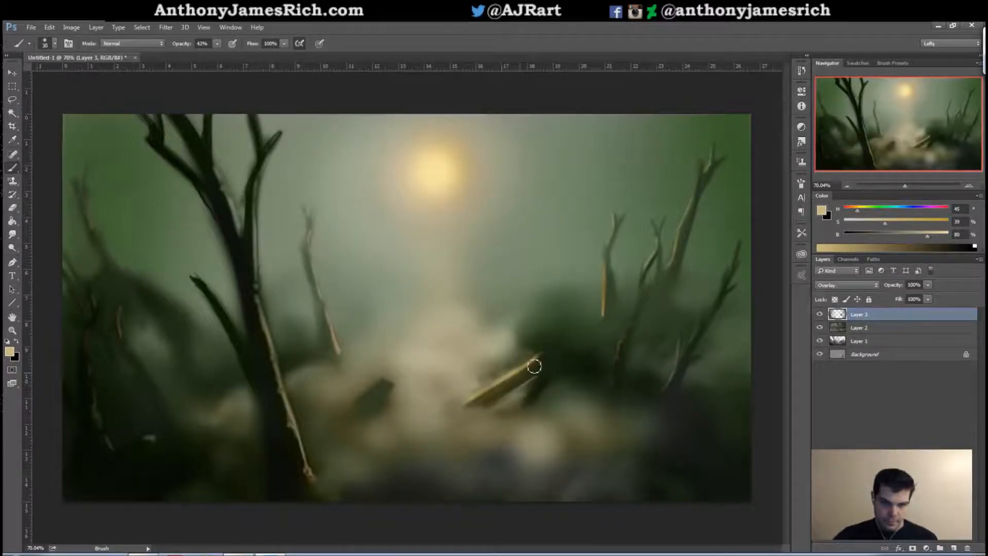
# - Brush faint golden highlights onto the lower trunks of the right-hand trees, adjusting the brush size
pyautogui.press('[')
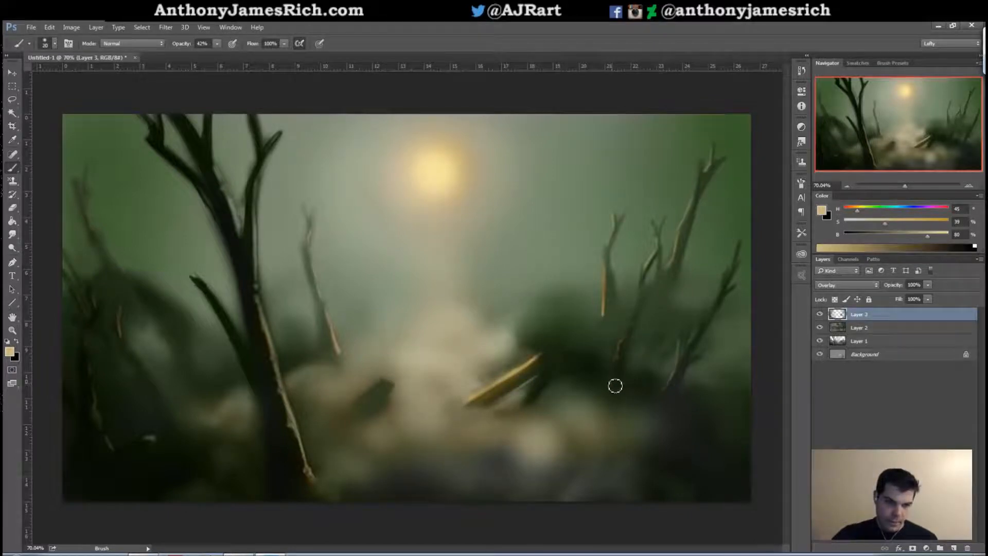
pyautogui.press(']')
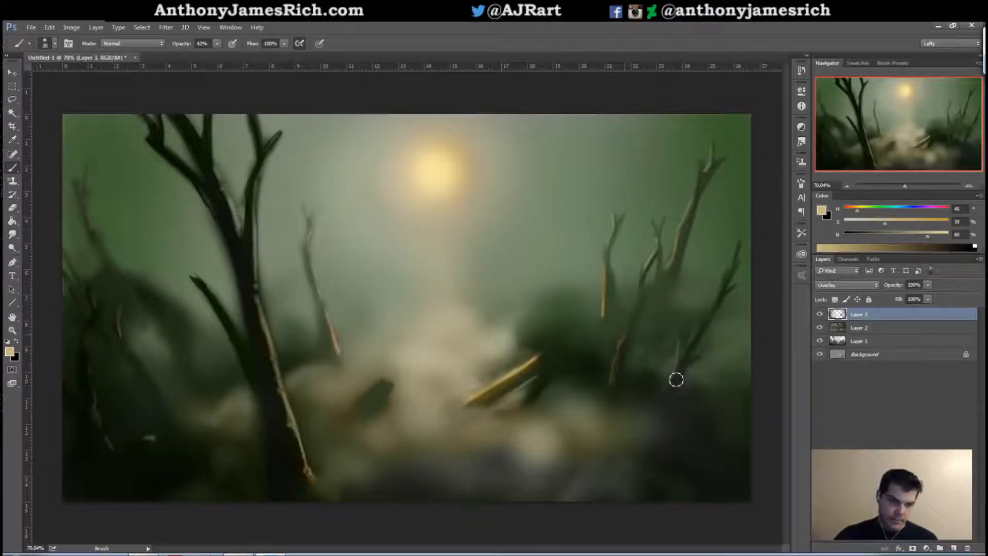
pyautogui.press(']')
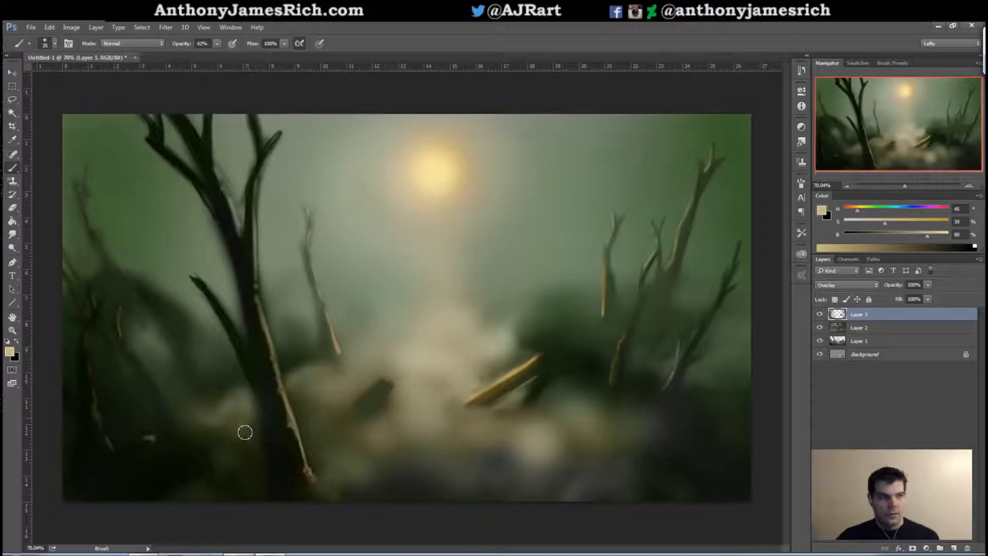
# - Sample dark green and deepen the edge of the foliage behind the log's upper end, adjusting the brush size up to 60
pyautogui.keyDown('alt'); pyautogui.click(540, 341); pyautogui.keyUp('alt')
pyautogui.press(']')
pyautogui.press(']')
pyautogui.press(']')
pyautogui.press(']')
pyautogui.press(']')
pyautogui.press(']')
pyautogui.press(']')
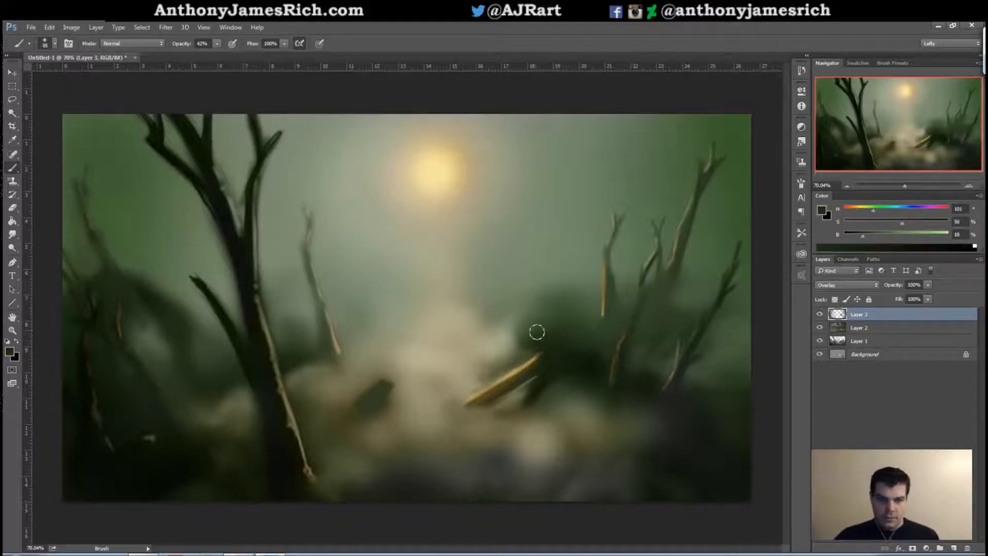
pyautogui.press('[')
pyautogui.press('[')
pyautogui.press('[')
pyautogui.press('[')
pyautogui.press('[')
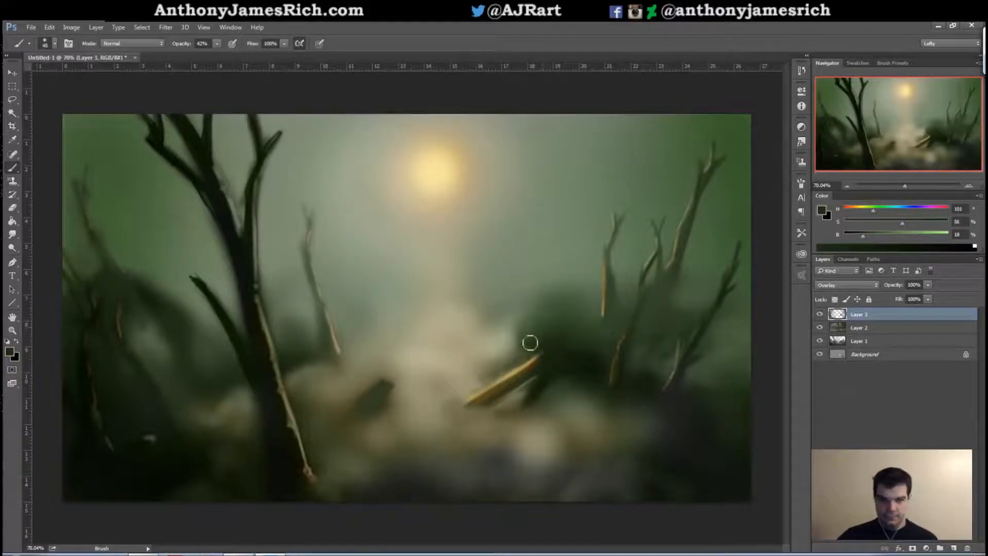
pyautogui.moveTo(520, 339)
pyautogui.mouseDown()
pyautogui.moveTo(526, 345)
pyautogui.moveTo(519, 328)
pyautogui.mouseUp()
pyautogui.press(']')
pyautogui.press(']')
pyautogui.press(']')
pyautogui.press(']')
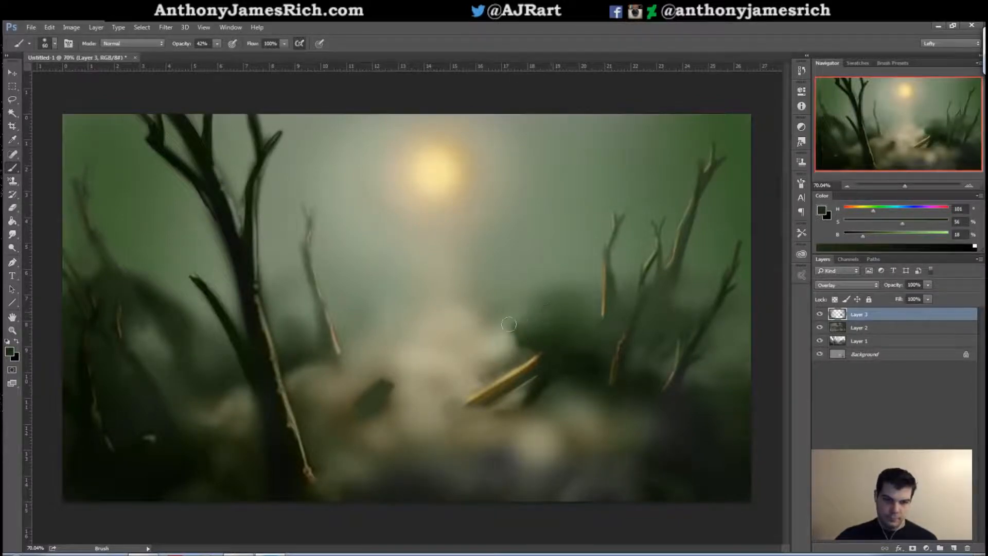
# - Sample grey-green from the mist and brush it softly over the mist above the foliage, enlarging the brush to 200
pyautogui.keyDown('alt'); pyautogui.click(547, 267); pyautogui.keyUp('alt')
pyautogui.press(']')
pyautogui.press(']')
pyautogui.press(']')
pyautogui.press(']')
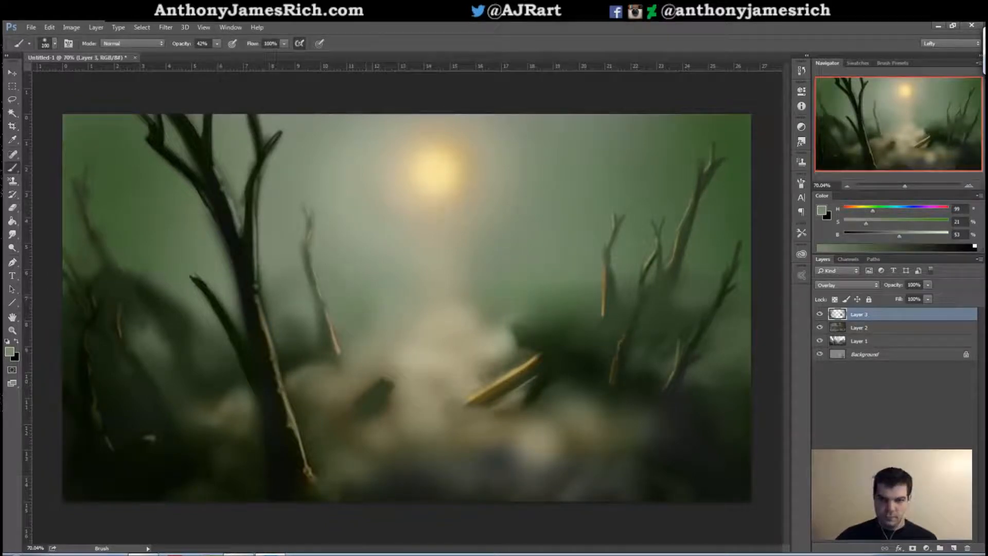
# - Sample the moonlight's warm cream and brush a golden glow over the central mist and the light column below the moon
pyautogui.keyDown('alt'); pyautogui.click(441, 174); pyautogui.keyUp('alt')
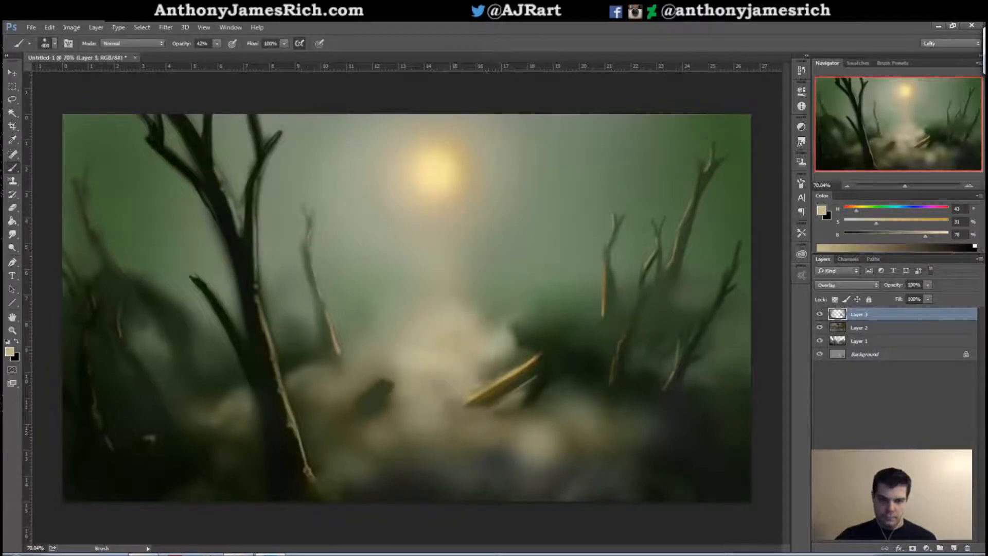
pyautogui.moveTo(424, 350); pyautogui.dragTo(360, 374)
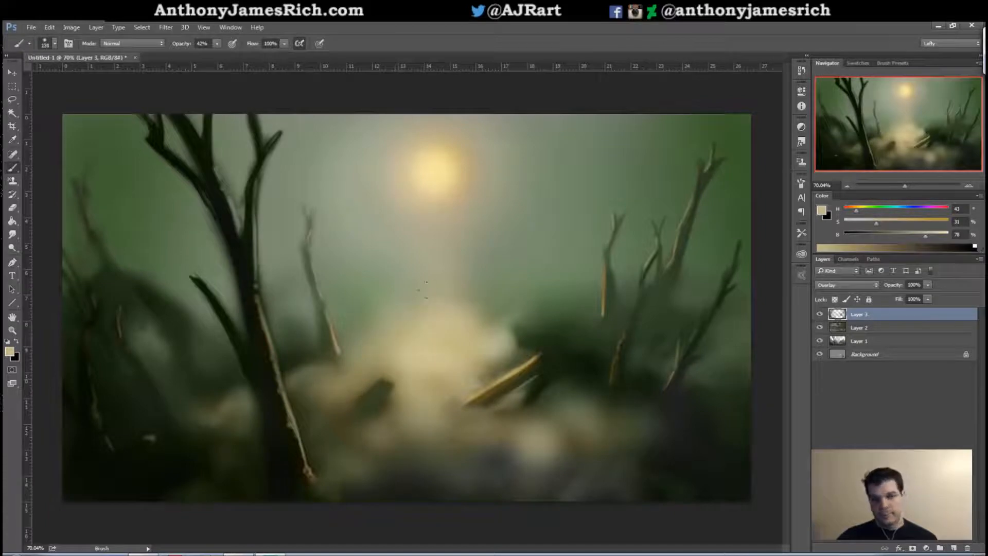
pyautogui.moveTo(393, 257); pyautogui.dragTo(393, 232)
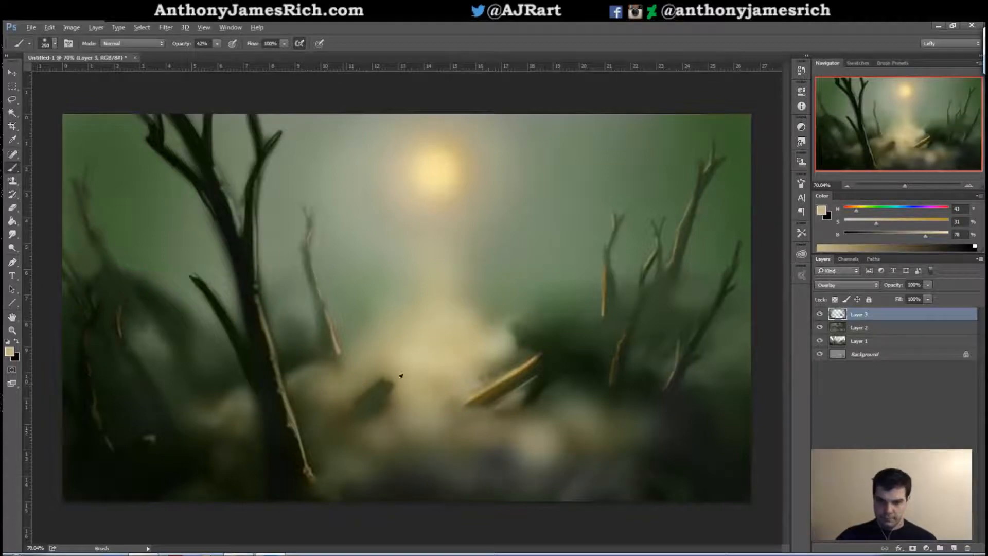
# - Deepen the dark stump left of the lit path and its surrounding shadow with dark greens, using a smaller brush
pyautogui.keyDown('alt'); pyautogui.click(550, 365); pyautogui.keyUp('alt')
pyautogui.press('[')
pyautogui.press('[')
pyautogui.press('[')
pyautogui.press('[')
pyautogui.press('[')
pyautogui.press('[')
pyautogui.press('[')
pyautogui.press('[')
pyautogui.press('[')
pyautogui.press('[')
pyautogui.press('[')
pyautogui.press('[')
pyautogui.moveTo(380, 392); pyautogui.dragTo(367, 410)
pyautogui.keyDown('alt'); pyautogui.click(368, 411); pyautogui.keyUp('alt')
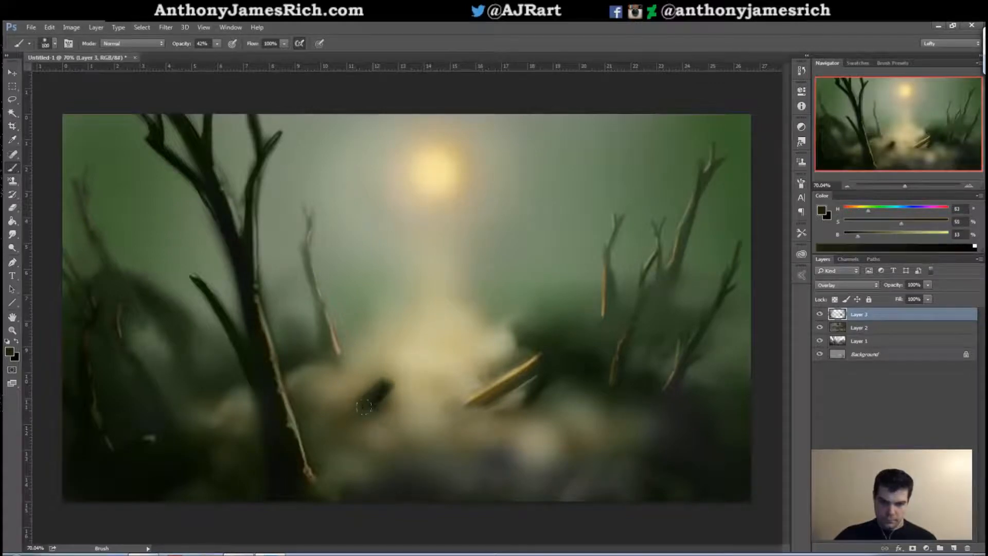
pyautogui.keyDown('alt'); pyautogui.click(410, 469); pyautogui.keyUp('alt')
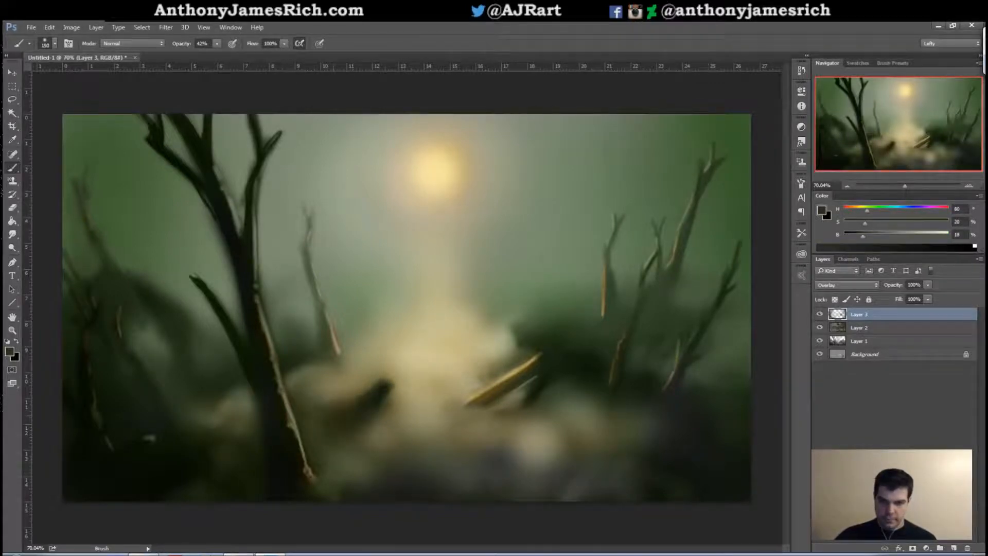
# - Sample the moon's cream and paint a small golden highlight on the upper end of the dark stump
pyautogui.keyDown('alt'); pyautogui.click(507, 377); pyautogui.keyUp('alt')
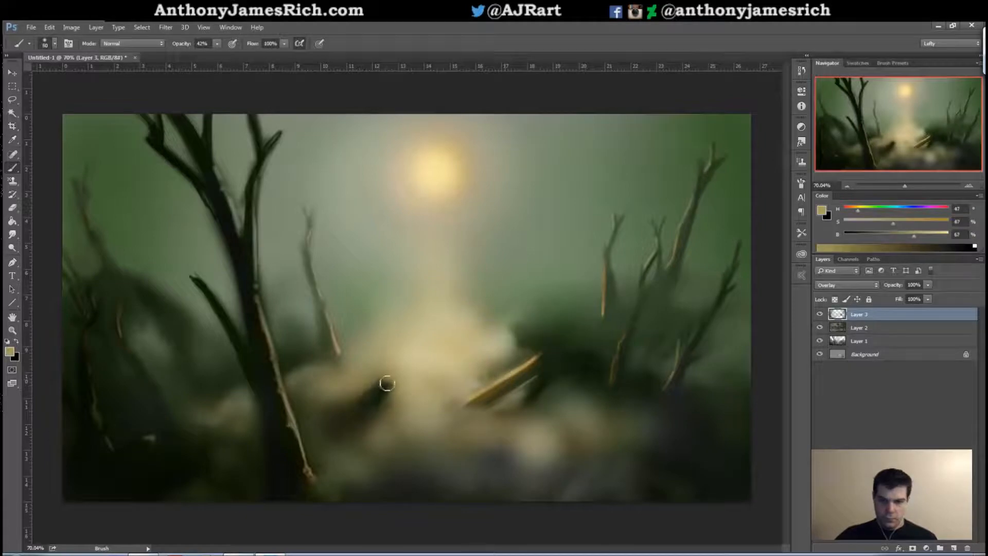
pyautogui.keyDown('alt'); pyautogui.click(437, 174); pyautogui.keyUp('alt')
pyautogui.press('[')
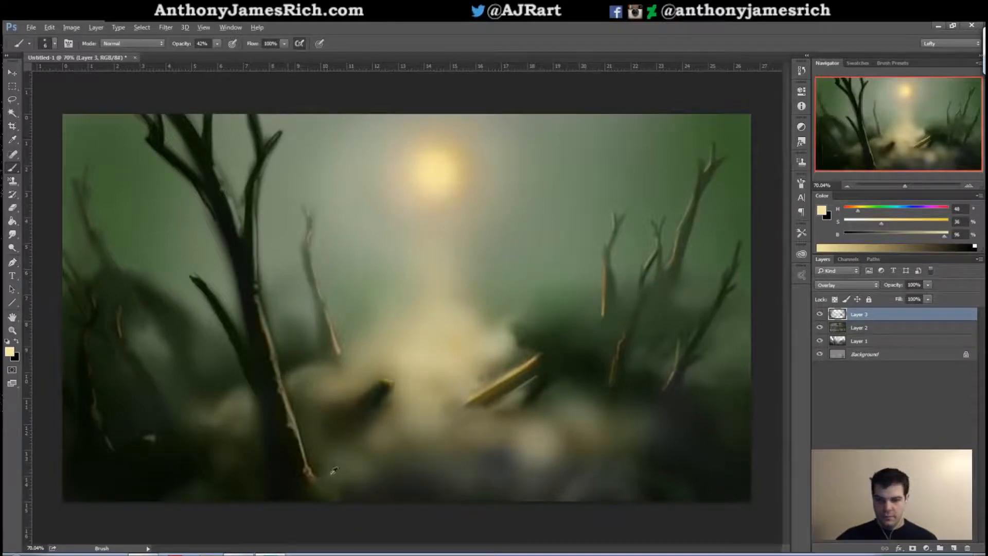
# - Blend the ground beside the large tree's base using colours sampled there and a larger brush
pyautogui.keyDown('alt'); pyautogui.click(330, 474); pyautogui.keyUp('alt')
pyautogui.press(']')
pyautogui.press(']')
pyautogui.press(']')
pyautogui.press(']')
pyautogui.press(']')
pyautogui.press(']')
pyautogui.press(']')
pyautogui.press(']')
pyautogui.press(']')
pyautogui.press(']')
pyautogui.press(']')
pyautogui.keyDown('alt'); pyautogui.click(349, 463); pyautogui.keyUp('alt')
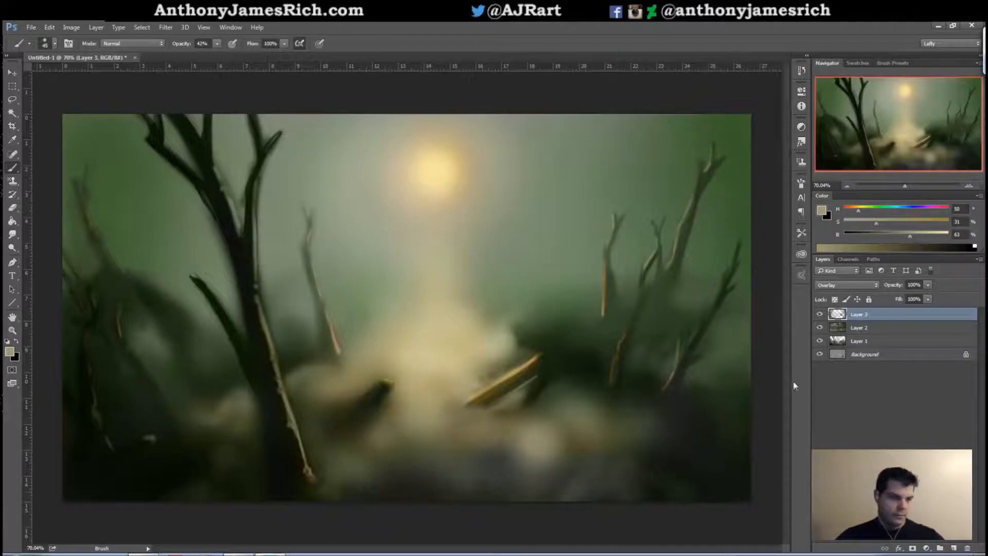
# - Try merging Layer 2 down into the layer below it, and undo the merge
pyautogui.click(872, 328)
pyautogui.rightClick(871, 327)
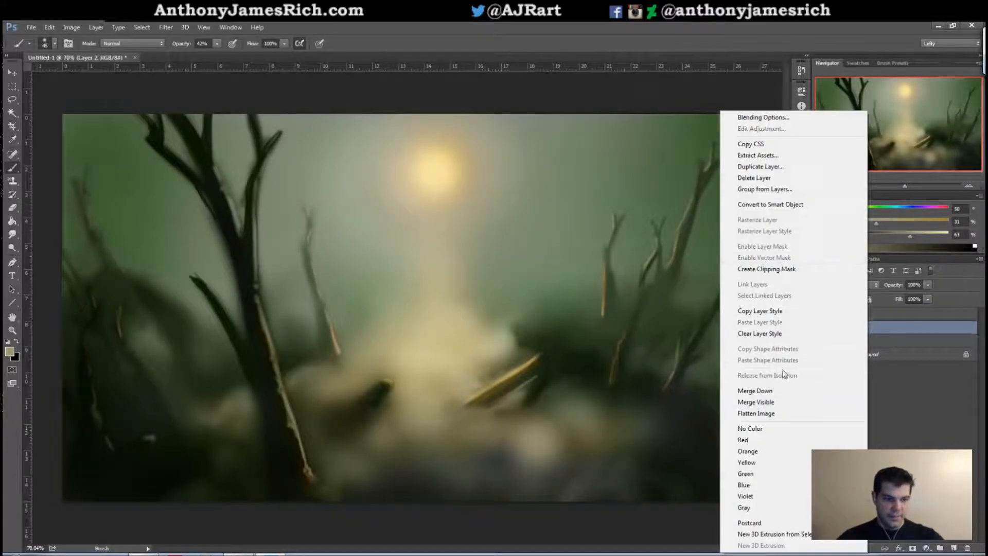
pyautogui.click(908, 331)
pyautogui.rightClick(882, 329)
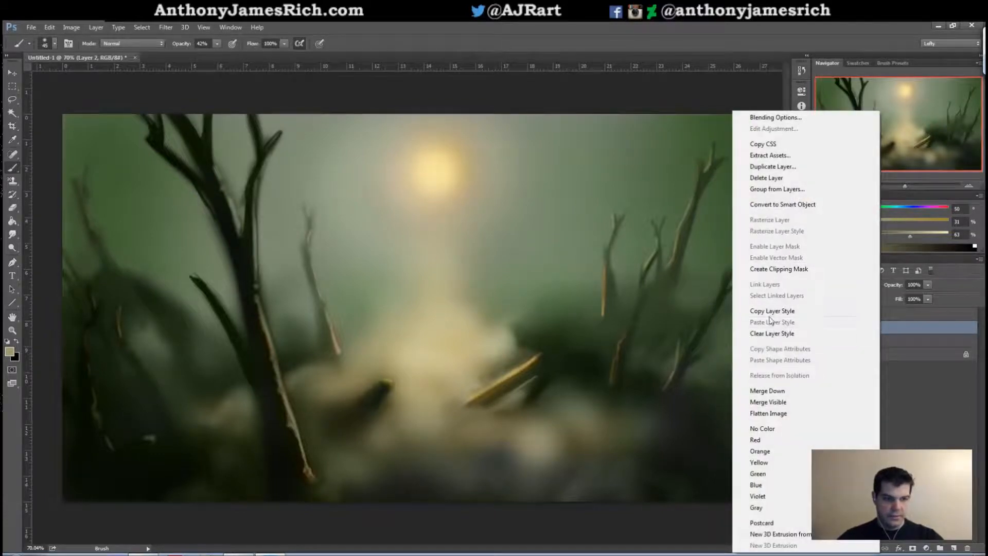
pyautogui.click(766, 391)
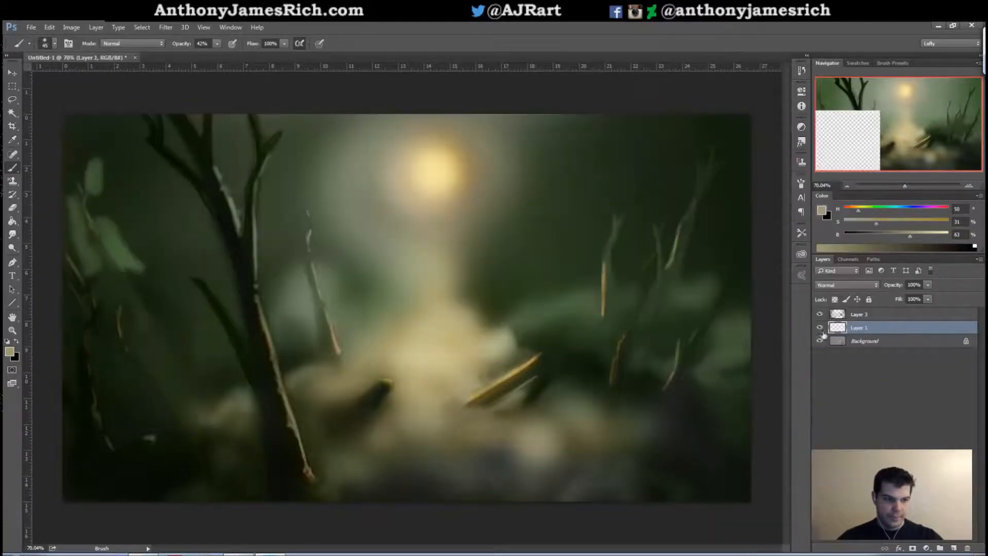
pyautogui.hotkey('ctrl', 'z')
# - Flatten all layers of the painting into a single background layer
pyautogui.click(860, 315)
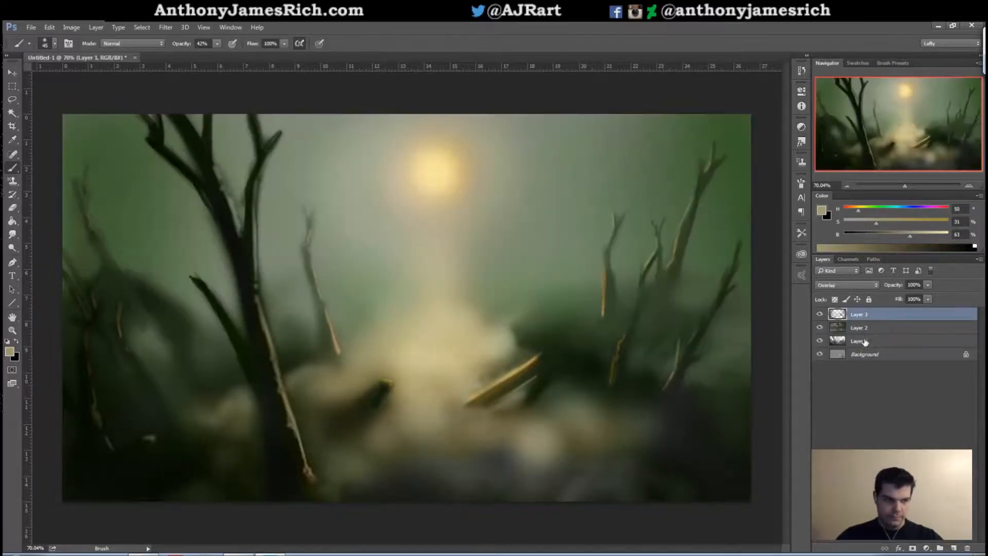
pyautogui.rightClick(864, 343)
pyautogui.click(744, 412)
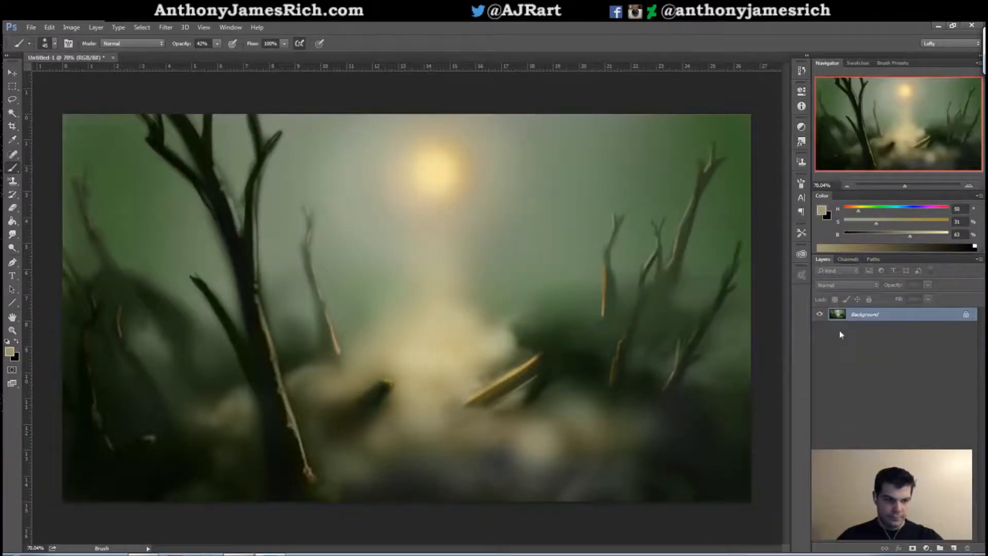
# - Add a new layer and touch up the fallen log's upper end with small strokes in colours sampled from the moon and log
pyautogui.hotkey('ctrl', 'shift', 'alt', 'n')
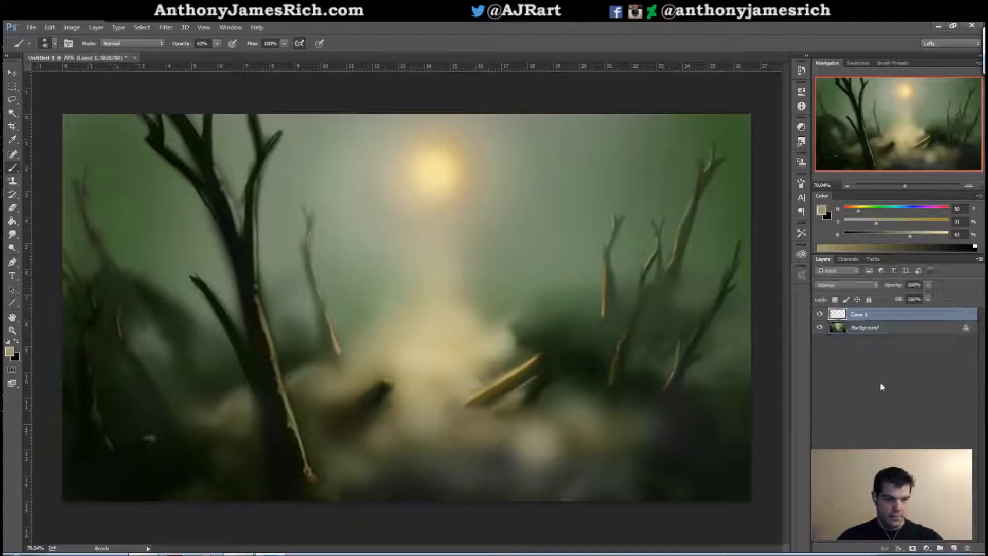
pyautogui.keyDown('alt'); pyautogui.click(439, 169); pyautogui.keyUp('alt')
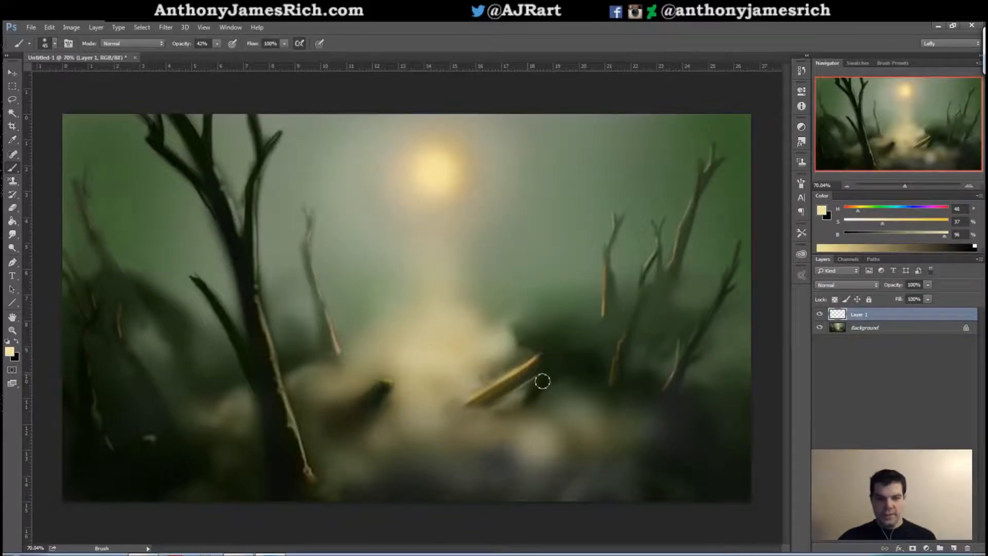
pyautogui.keyDown('alt'); pyautogui.click(532, 367); pyautogui.keyUp('alt')
pyautogui.press('[')
pyautogui.press('[')
pyautogui.press('[')
pyautogui.press('[')
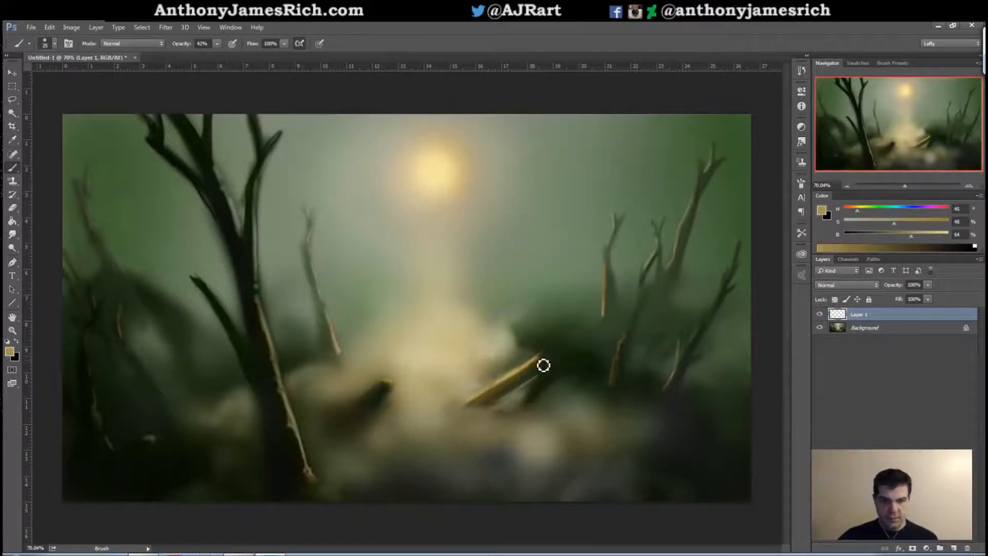
pyautogui.keyDown('alt'); pyautogui.click(543, 362); pyautogui.keyUp('alt')
pyautogui.press('[')
# - Paint dark green foliage from behind the fallen log's upper end to the base of the thin tree, using greens sampled there
pyautogui.keyDown('alt'); pyautogui.click(529, 334); pyautogui.keyUp('alt')
pyautogui.press(']')
pyautogui.press(']')
pyautogui.press(']')
pyautogui.press(']')
pyautogui.press(']')
pyautogui.press(']')
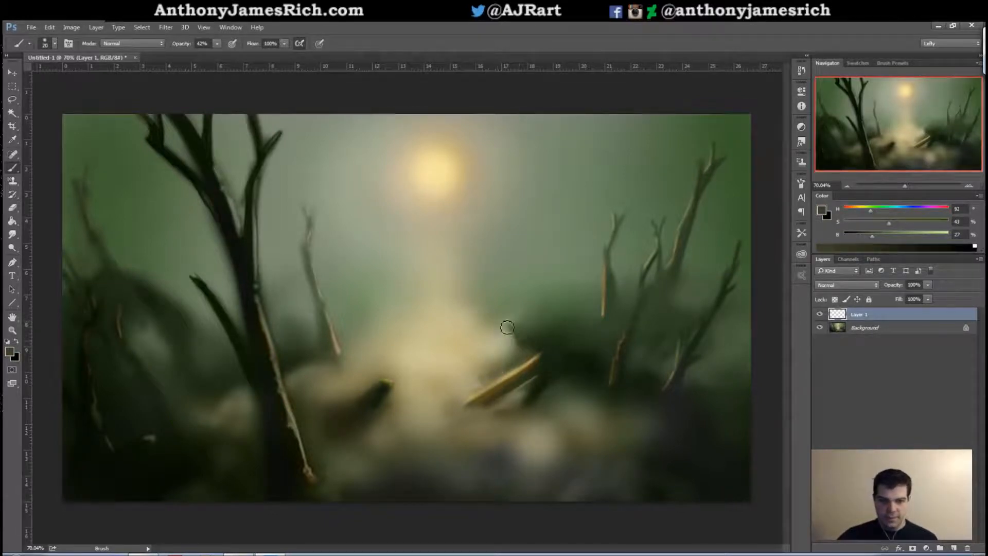
pyautogui.keyDown('alt'); pyautogui.click(571, 340); pyautogui.keyUp('alt')
pyautogui.press('[')
pyautogui.keyDown('alt'); pyautogui.click(594, 357); pyautogui.keyUp('alt')
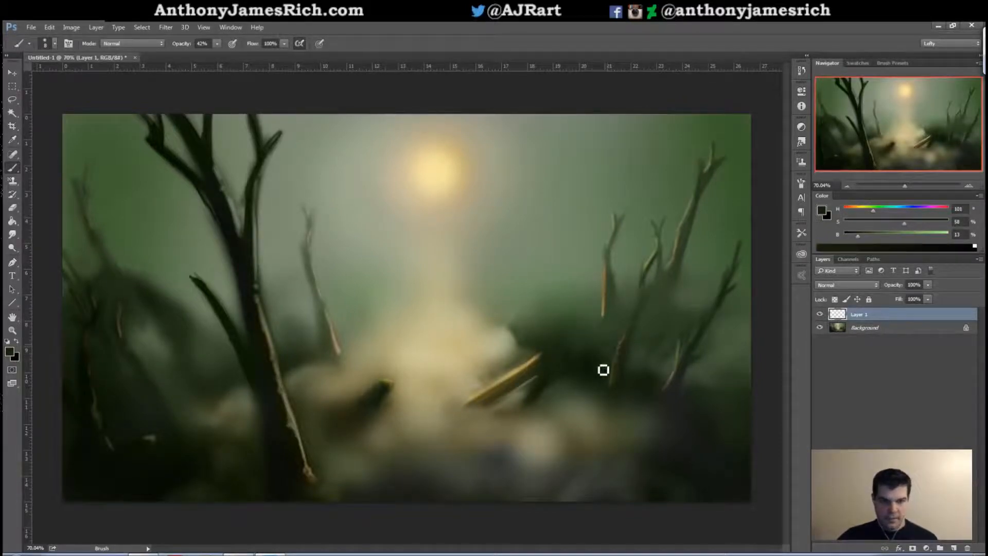
pyautogui.moveTo(611, 373); pyautogui.dragTo(625, 355)
# - Blend the ground and pale mist below the right-hand trees with a larger brush and colours sampled from that area
pyautogui.press(']')
pyautogui.press(']')
pyautogui.press(']')
pyautogui.press(']')
pyautogui.press(']')
pyautogui.press(']')
pyautogui.keyDown('alt'); pyautogui.click(705, 454); pyautogui.keyUp('alt')
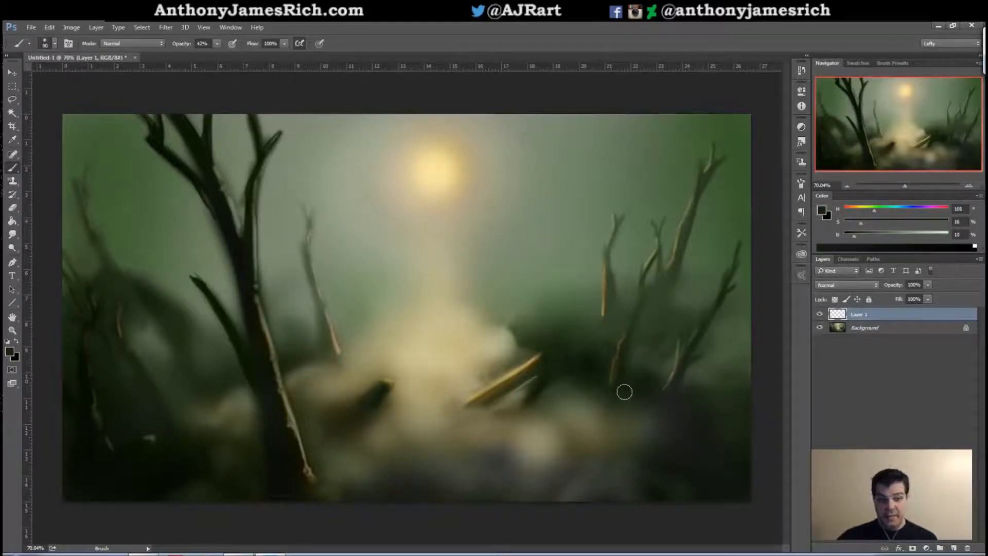
pyautogui.keyDown('alt'); pyautogui.click(620, 413); pyautogui.keyUp('alt')
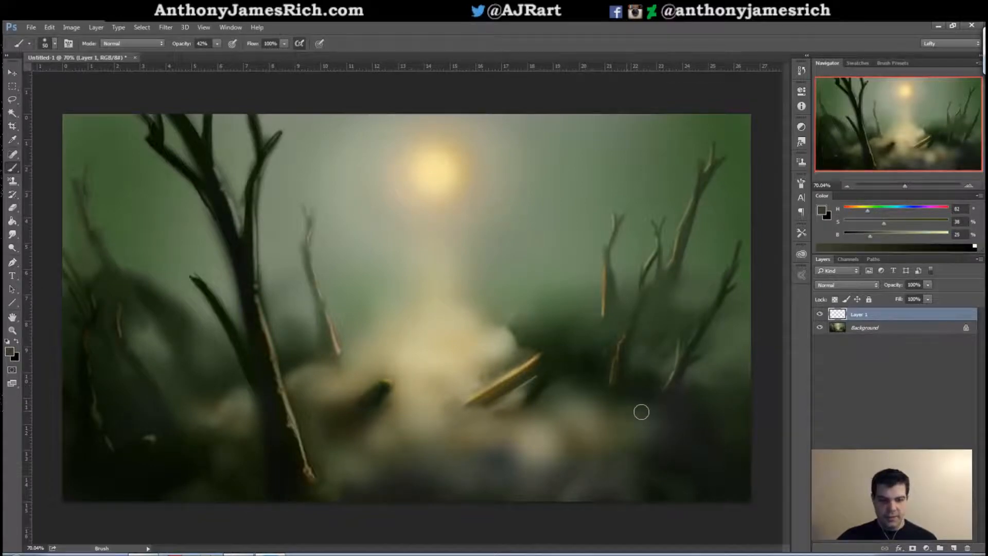
pyautogui.keyDown('alt'); pyautogui.click(574, 403); pyautogui.keyUp('alt')
pyautogui.press('[')
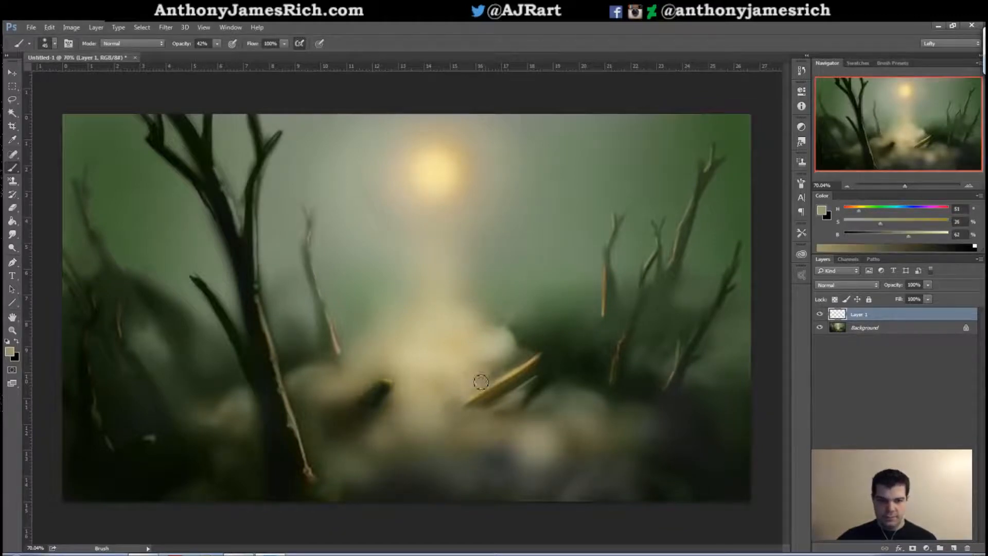
# - Paint pale mist behind and just beyond the fallen log's upper end in colours sampled from the lit ground
pyautogui.keyDown('alt'); pyautogui.click(500, 354); pyautogui.keyUp('alt')
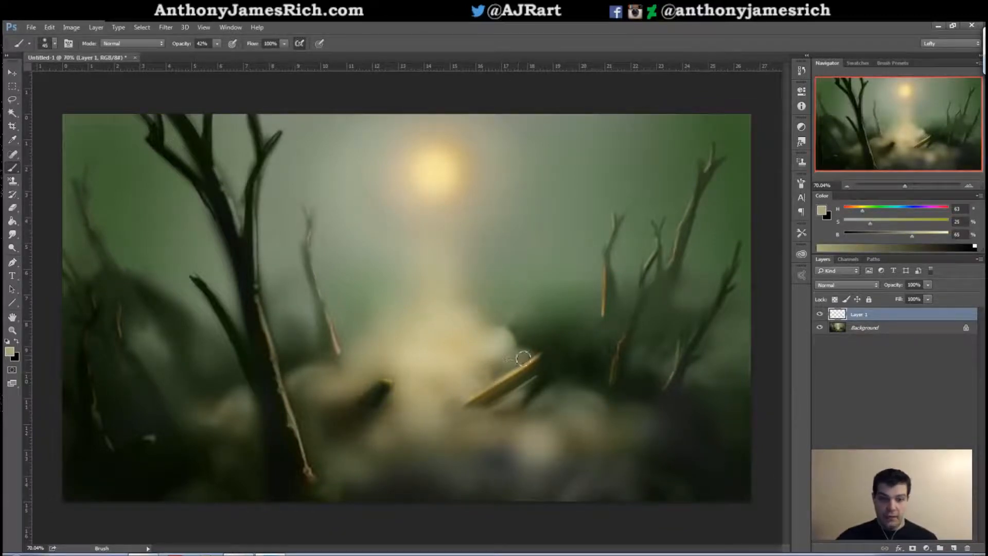
pyautogui.keyDown('alt'); pyautogui.click(497, 348); pyautogui.keyUp('alt')
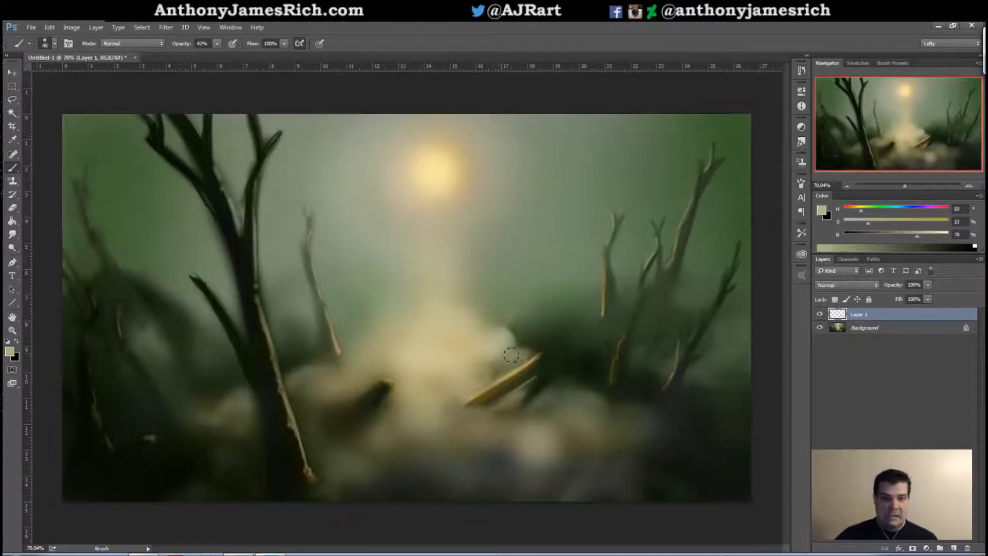
pyautogui.moveTo(521, 350); pyautogui.dragTo(562, 368)
pyautogui.press('[')
# - Paint thin dark grass blades at the bases of the right-hand trees with a small brush and a sampled dark green
pyautogui.keyDown('alt'); pyautogui.click(574, 357); pyautogui.keyUp('alt')
pyautogui.press('[')
pyautogui.press('[')
pyautogui.press('[')
pyautogui.press('[')
pyautogui.press('[')
pyautogui.press('[')
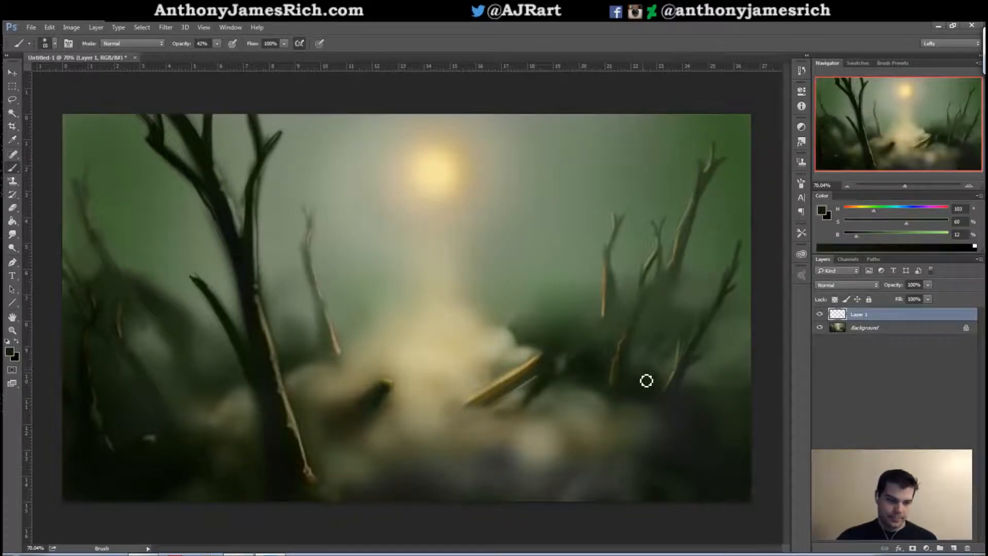
pyautogui.press('[')
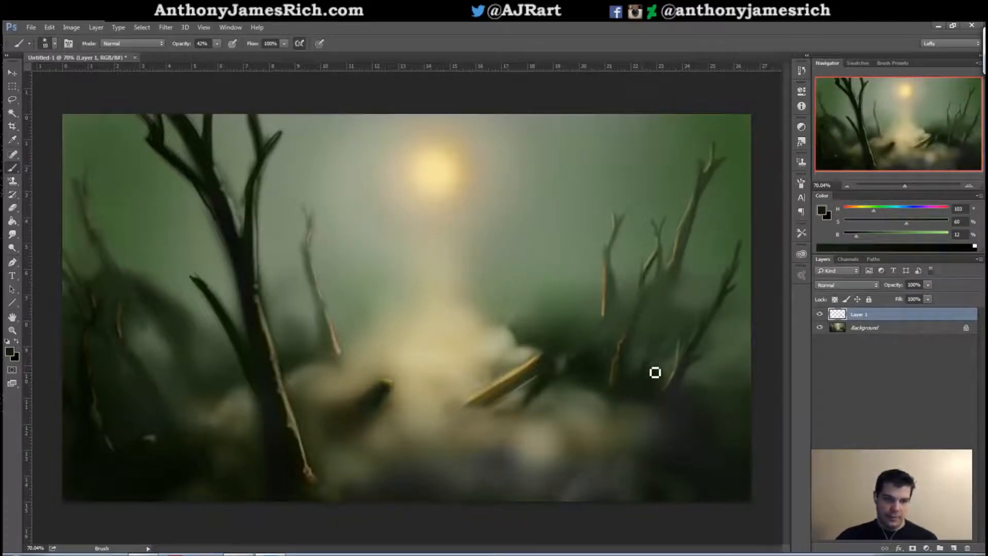
# - Add fine grass tufts along the upper edge of the right-hand bushes in the mid green sampled from them
pyautogui.keyDown('alt'); pyautogui.click(592, 326); pyautogui.keyUp('alt')
pyautogui.press(']')
pyautogui.press(']')
pyautogui.press(']')
pyautogui.press('[')
pyautogui.press('[')
pyautogui.press('[')
pyautogui.press('[')
pyautogui.press('[')
pyautogui.press('[')
pyautogui.press('[')
pyautogui.press('[')
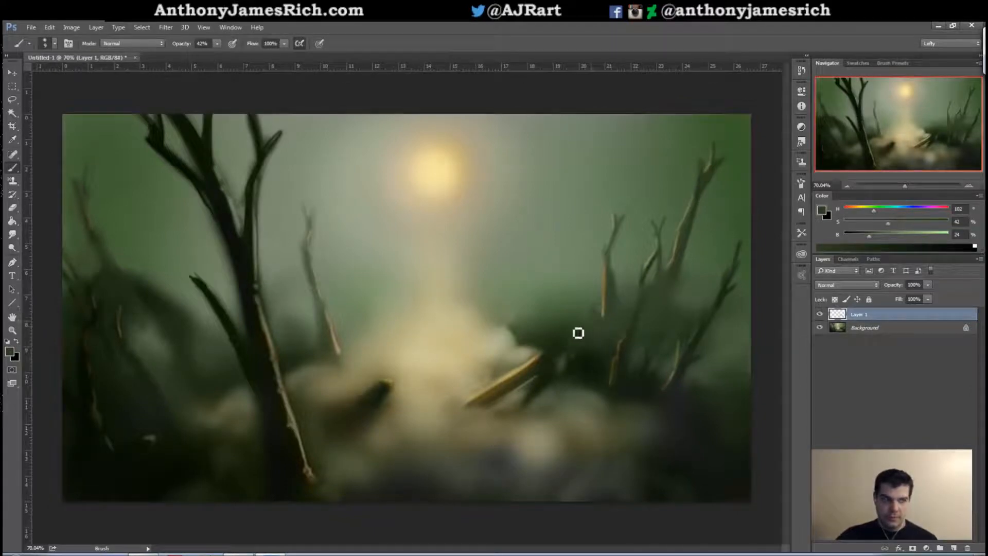
# - Extend the green grass and soft foliage around the rightmost tree, varying the brush size
pyautogui.press(']')
pyautogui.press(']')
pyautogui.press(']')
pyautogui.press('[')
pyautogui.press('[')
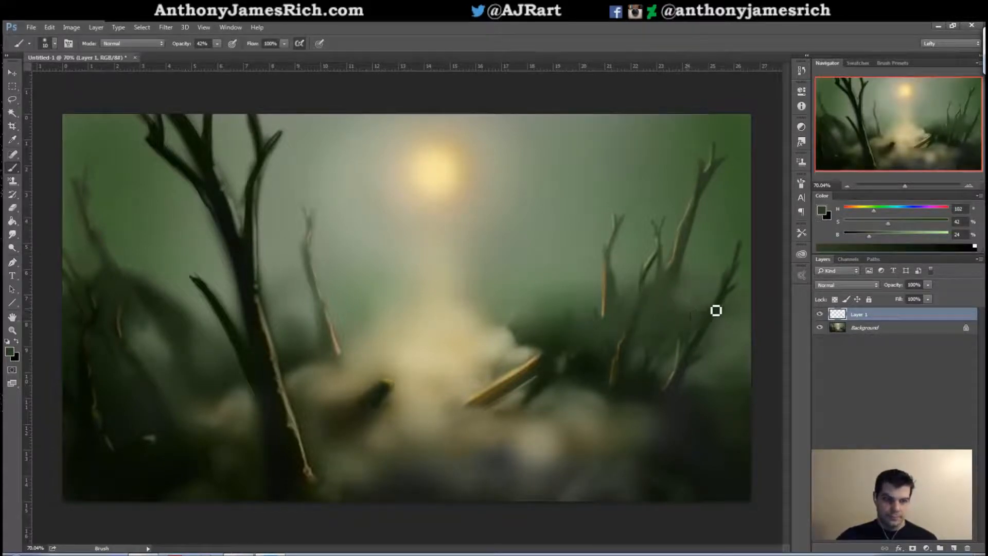
pyautogui.press('[')
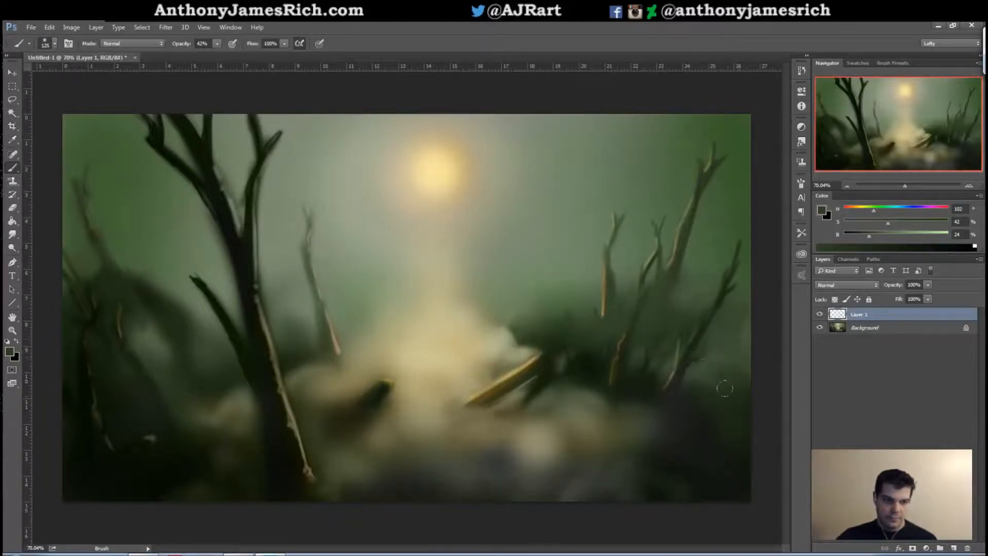
# - Paint darker grass on the bank beside the rightmost tree in a dark green sampled near the canvas edge
pyautogui.keyDown('alt'); pyautogui.click(737, 406); pyautogui.keyUp('alt')
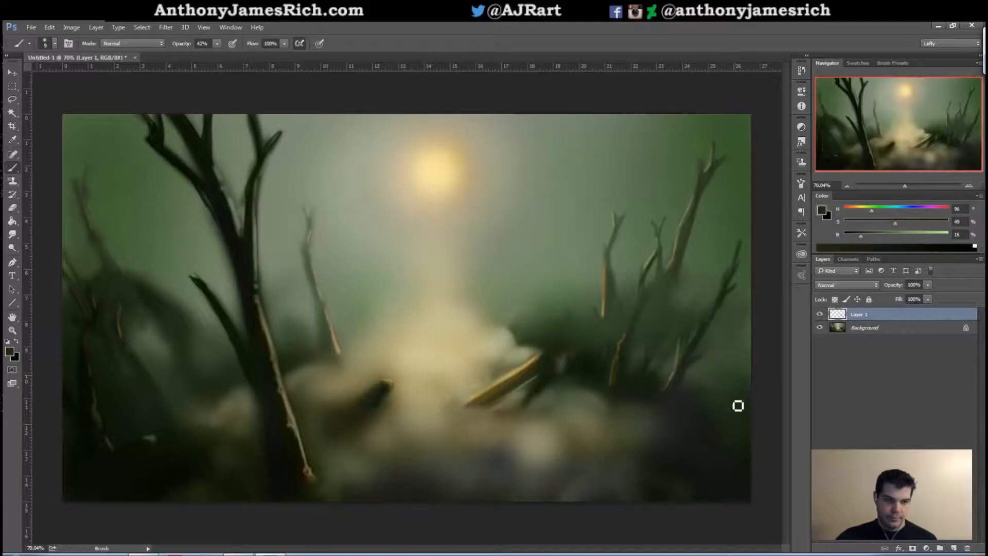
pyautogui.press(']')
pyautogui.press(']')
pyautogui.press(']')
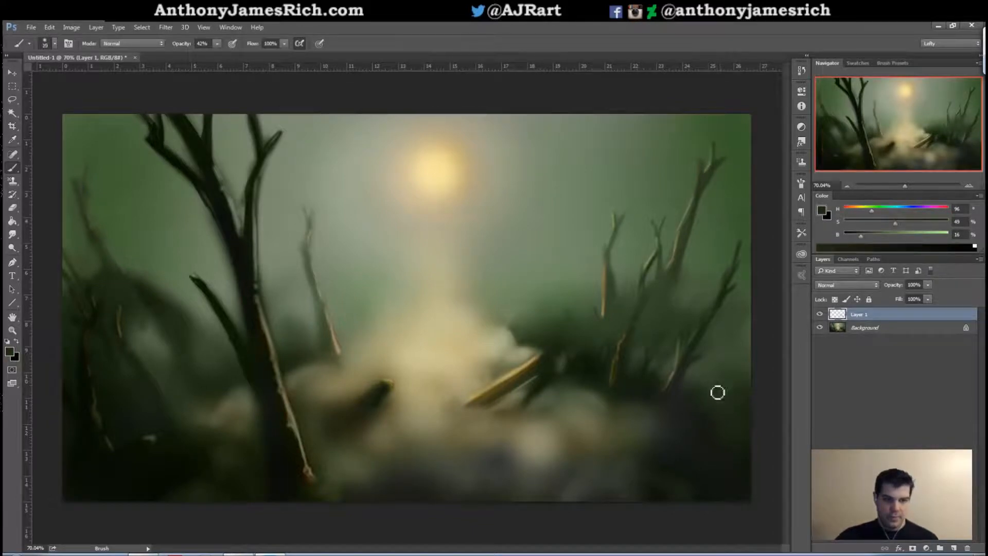
pyautogui.press('[')
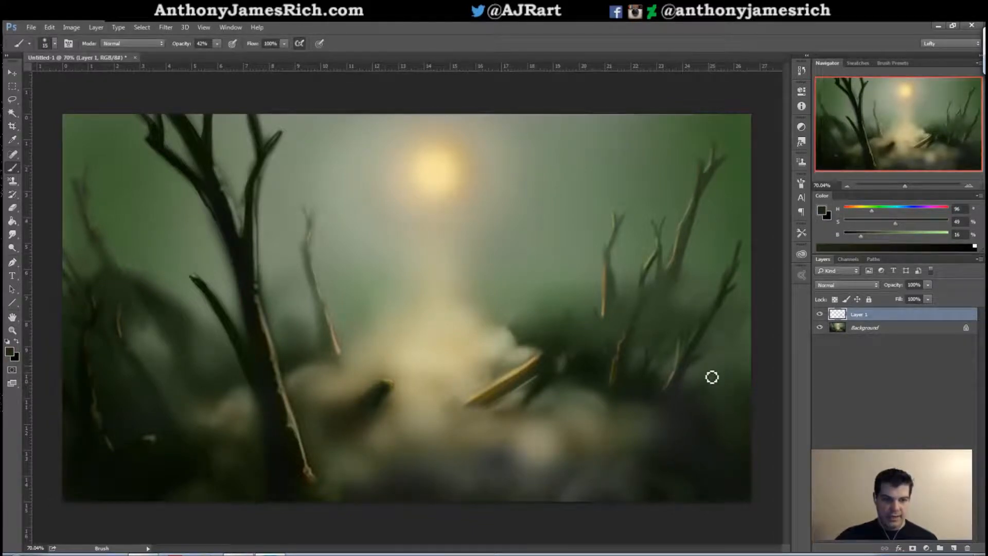
pyautogui.press(']')
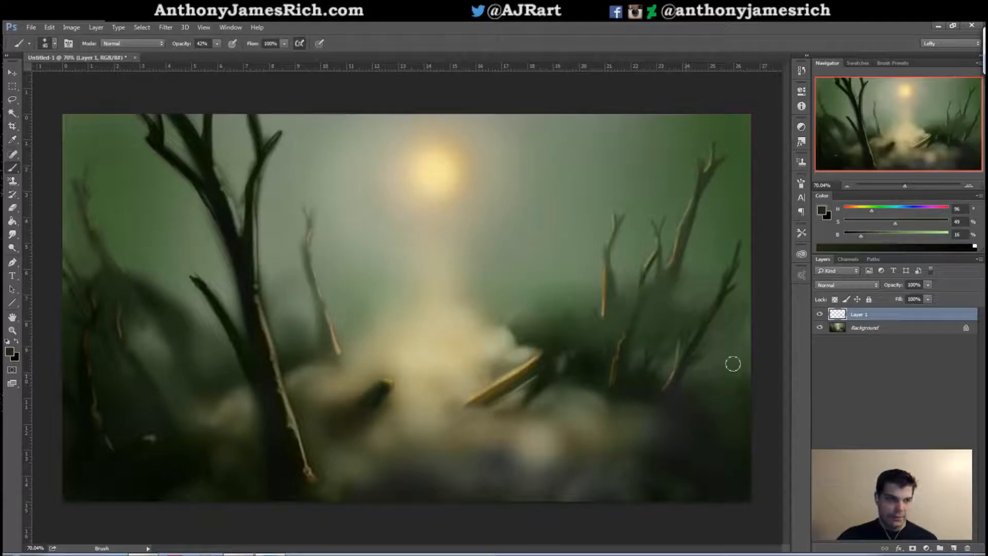
# - Blend the dark ground and foliage along the painting's right edge with a larger brush and greens sampled there
pyautogui.keyDown('alt'); pyautogui.click(727, 368); pyautogui.keyUp('alt')
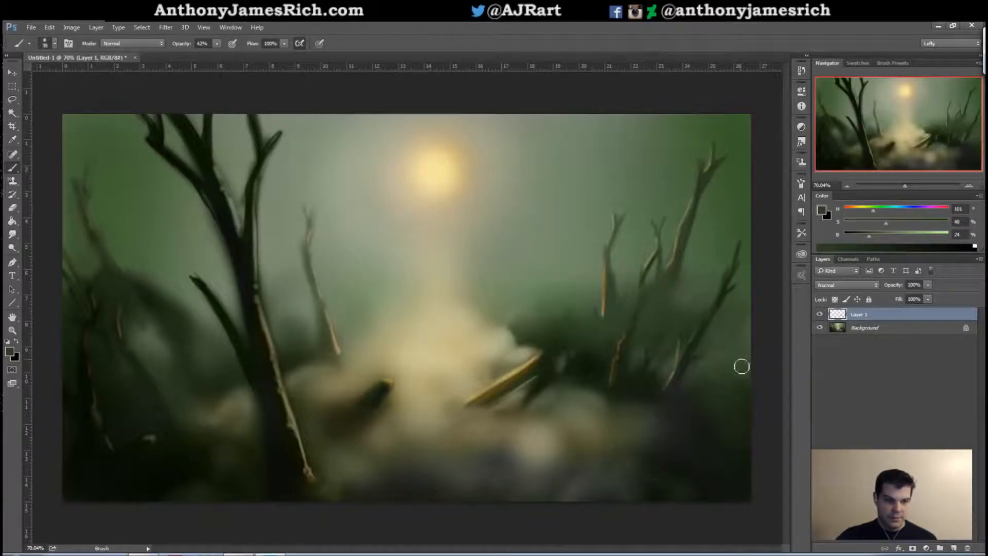
pyautogui.press(']')
pyautogui.press(']')
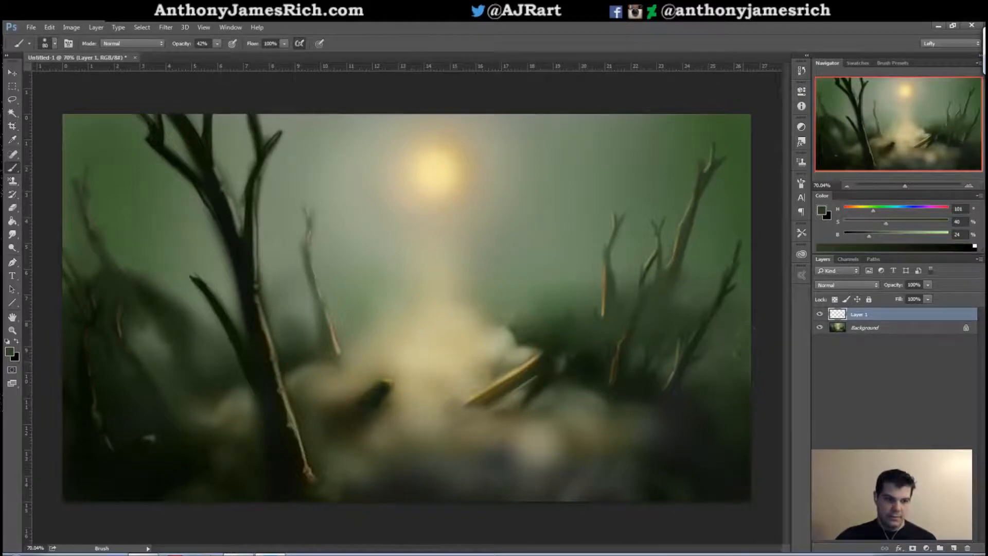
pyautogui.keyDown('alt'); pyautogui.click(731, 391); pyautogui.keyUp('alt')
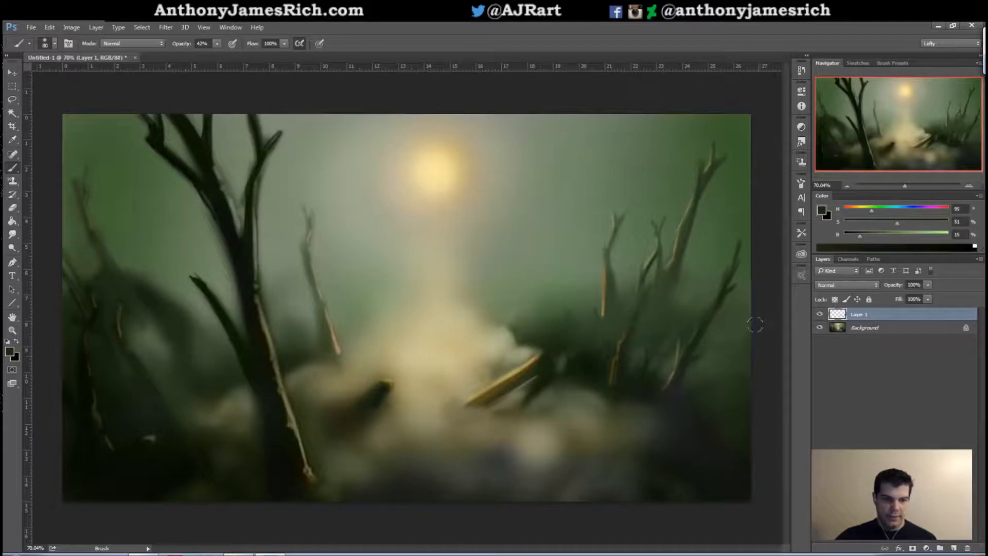
pyautogui.keyDown('alt'); pyautogui.click(723, 465); pyautogui.keyUp('alt')
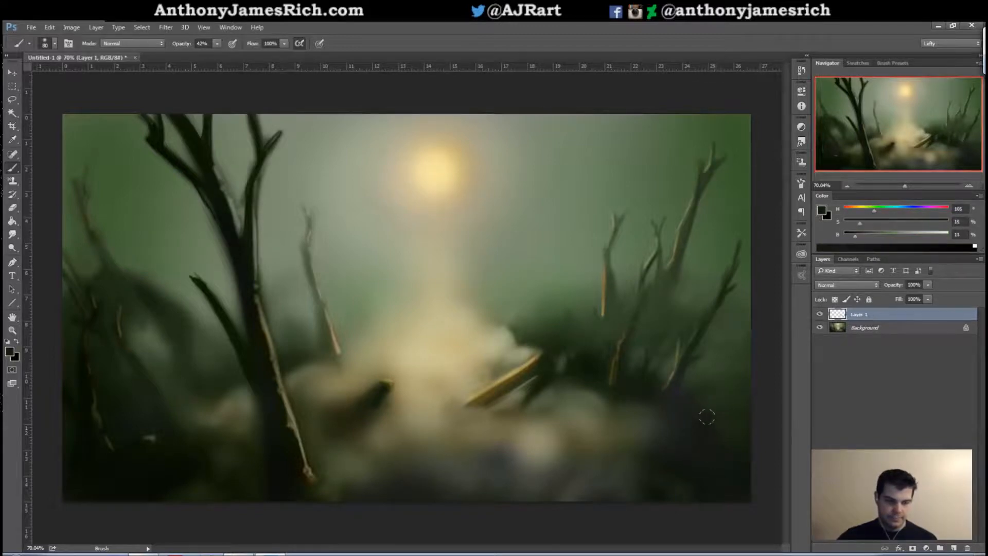
# - Add small dark strokes around the rightmost tree's base in colours sampled beside its trunk
pyautogui.keyDown('alt'); pyautogui.click(684, 365); pyautogui.keyUp('alt')
pyautogui.press('[')
pyautogui.press('[')
pyautogui.press('[')
pyautogui.press('[')
pyautogui.press('[')
pyautogui.press('[')
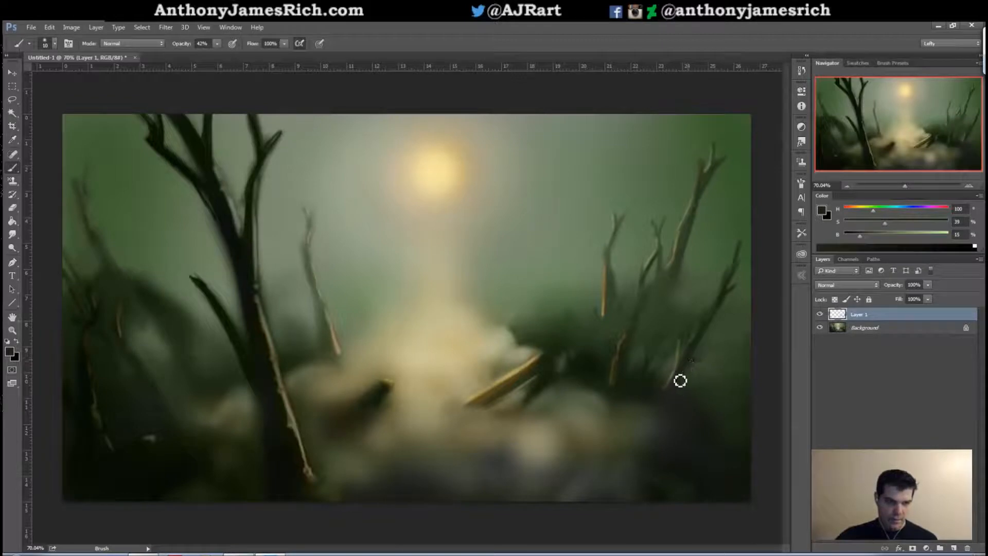
pyautogui.keyDown('alt'); pyautogui.click(700, 339); pyautogui.keyUp('alt')
pyautogui.press(']')
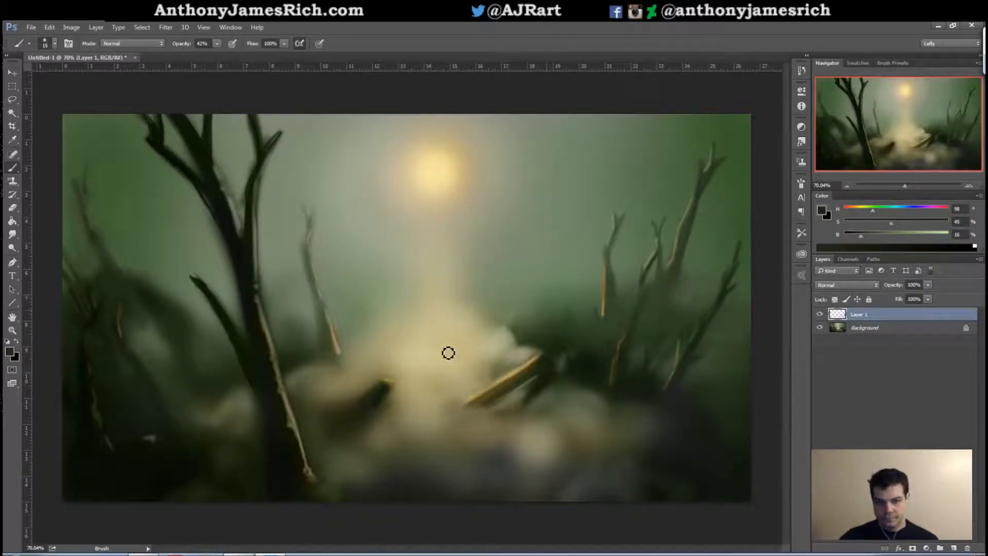
# - Darken the underside of the fallen log along its length with a dark green sampled from its shadow
pyautogui.keyDown('alt'); pyautogui.click(535, 371); pyautogui.keyUp('alt')
pyautogui.moveTo(528, 417); pyautogui.dragTo(483, 415)
pyautogui.keyDown('alt'); pyautogui.click(529, 385); pyautogui.keyUp('alt')
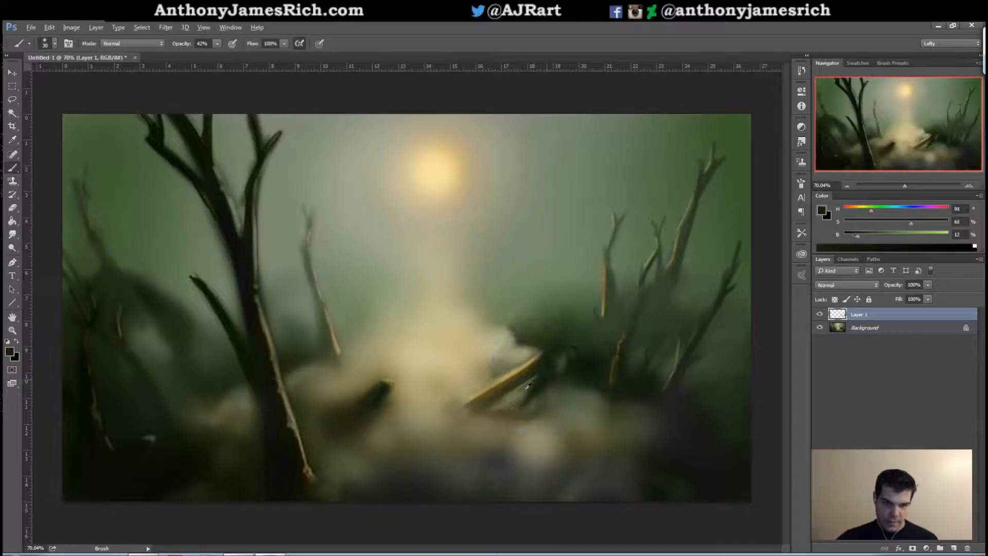
pyautogui.keyDown('alt'); pyautogui.click(526, 386); pyautogui.keyUp('alt')
pyautogui.press('[')
pyautogui.moveTo(530, 381); pyautogui.dragTo(477, 412)
pyautogui.moveTo(565, 361); pyautogui.dragTo(484, 414)
pyautogui.moveTo(547, 375); pyautogui.dragTo(475, 416)
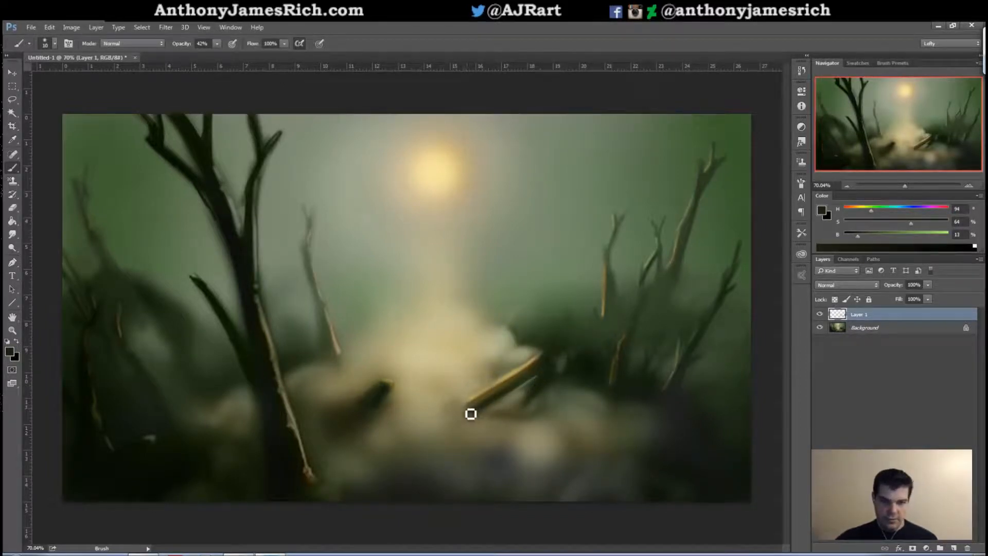
# - Soften the ground beneath the fallen log's lower end with a larger brush and pale colours sampled from the lit path
pyautogui.press('[')
pyautogui.press('[')
pyautogui.press('[')
pyautogui.press('[')
pyautogui.keyDown('alt'); pyautogui.click(455, 410); pyautogui.keyUp('alt')
pyautogui.keyDown('alt'); pyautogui.click(431, 410); pyautogui.keyUp('alt')
pyautogui.press(']')
pyautogui.press(']')
pyautogui.press(']')
pyautogui.press(']')
pyautogui.press(']')
pyautogui.press(']')
pyautogui.press(']')
pyautogui.moveTo(465, 412)
pyautogui.mouseDown()
pyautogui.moveTo(457, 421)
pyautogui.moveTo(499, 426)
pyautogui.moveTo(531, 396)
pyautogui.mouseUp()
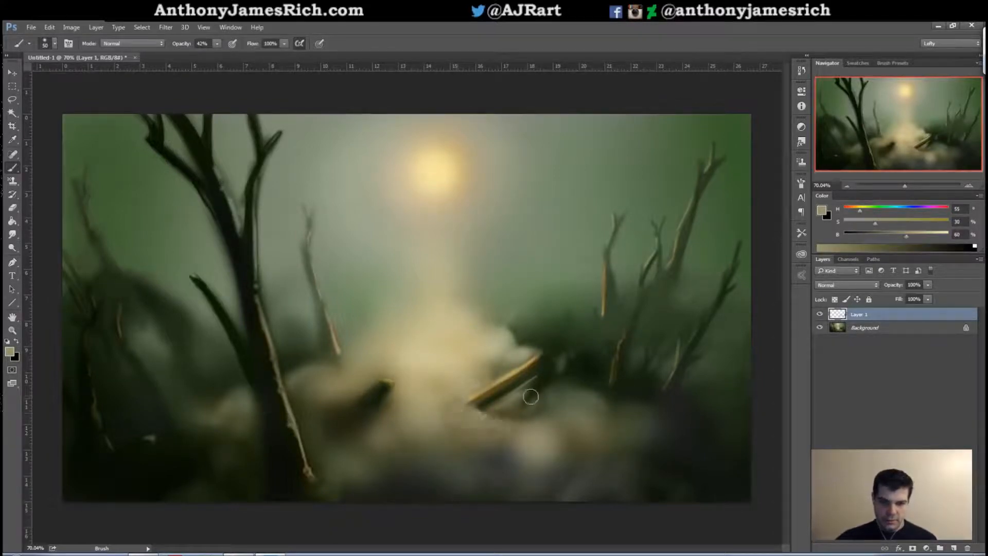
# - Paint rounded cream mist patches left of the lit path, below the dark stump and beside the large tree's base
pyautogui.keyDown('alt'); pyautogui.click(437, 332); pyautogui.keyUp('alt')
pyautogui.moveTo(389, 359); pyautogui.dragTo(358, 354)
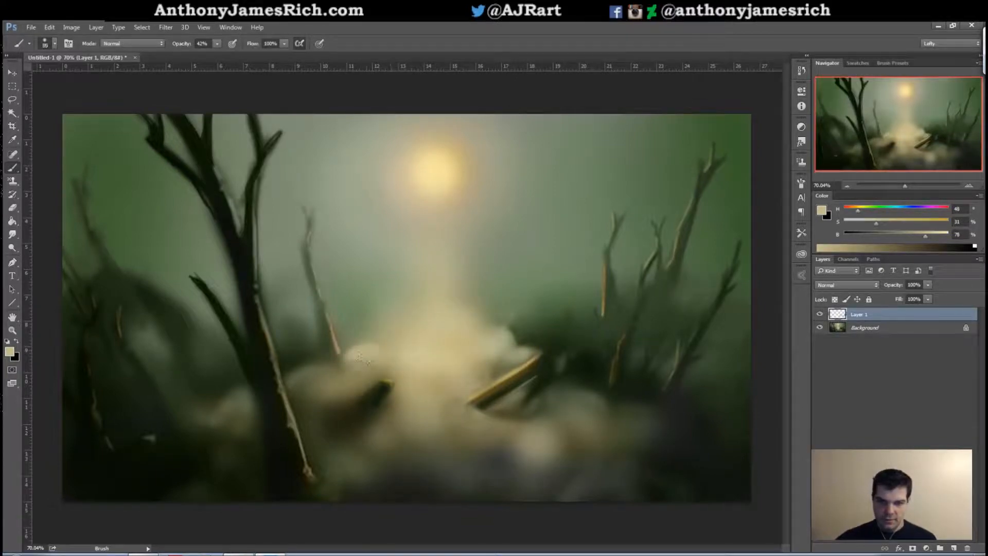
pyautogui.moveTo(404, 403)
pyautogui.mouseDown()
pyautogui.moveTo(386, 430)
pyautogui.moveTo(350, 436)
pyautogui.mouseUp()
pyautogui.press('[')
pyautogui.moveTo(265, 471)
pyautogui.mouseDown()
pyautogui.moveTo(206, 498)
pyautogui.moveTo(233, 472)
pyautogui.moveTo(231, 487)
pyautogui.moveTo(243, 489)
pyautogui.moveTo(208, 494)
pyautogui.mouseUp()
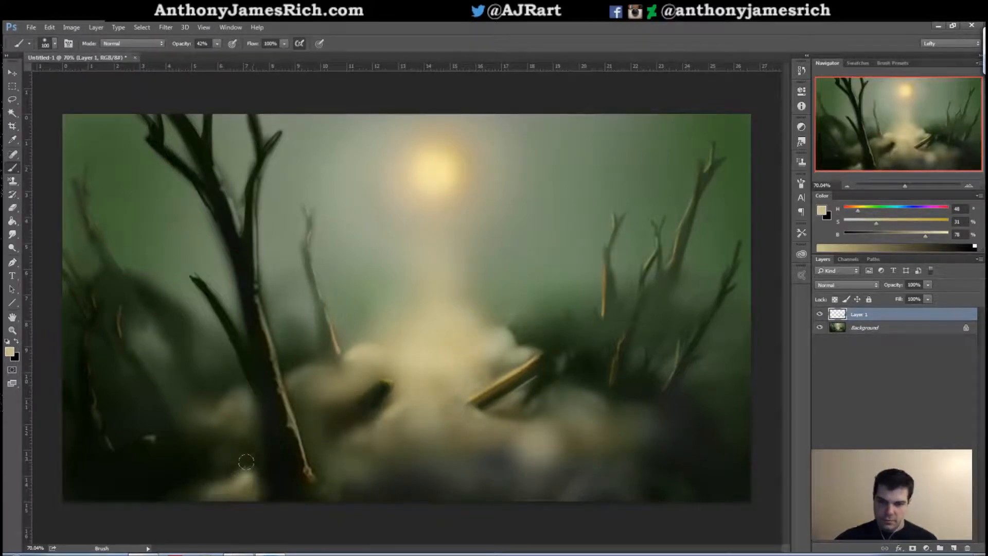
# - Darken the large tree's base with its sampled near-black and blend the ground beside it with colours sampled there
pyautogui.keyDown('alt'); pyautogui.click(270, 460); pyautogui.keyUp('alt')
pyautogui.press(']')
pyautogui.press(']')
pyautogui.press(']')
pyautogui.press(']')
pyautogui.press(']')
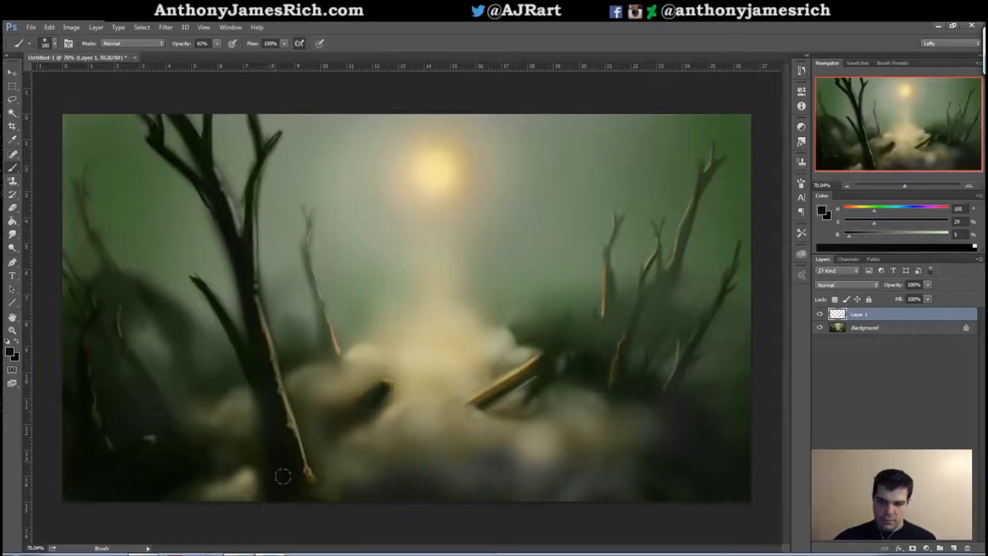
pyautogui.keyDown('alt'); pyautogui.click(334, 483); pyautogui.keyUp('alt')
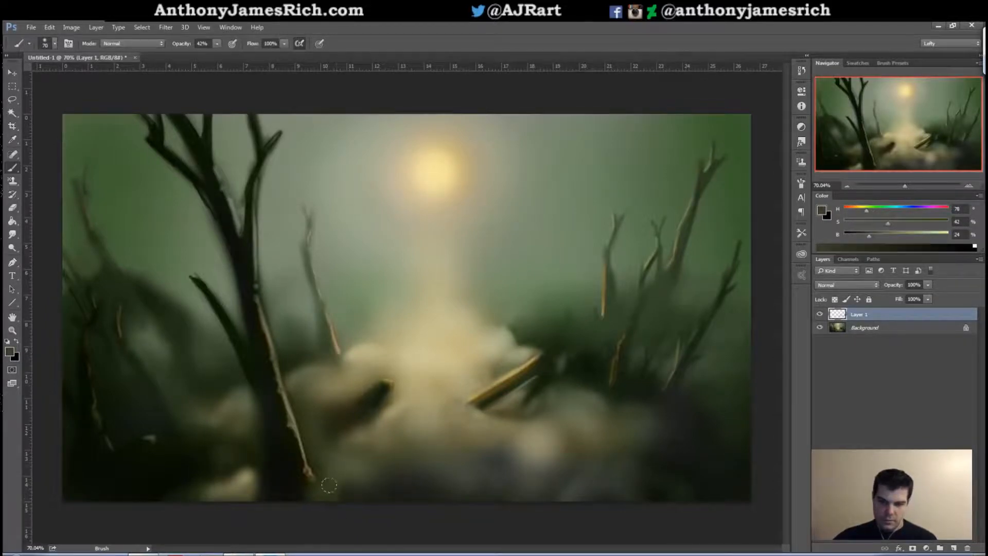
pyautogui.keyDown('alt'); pyautogui.click(366, 433); pyautogui.keyUp('alt')
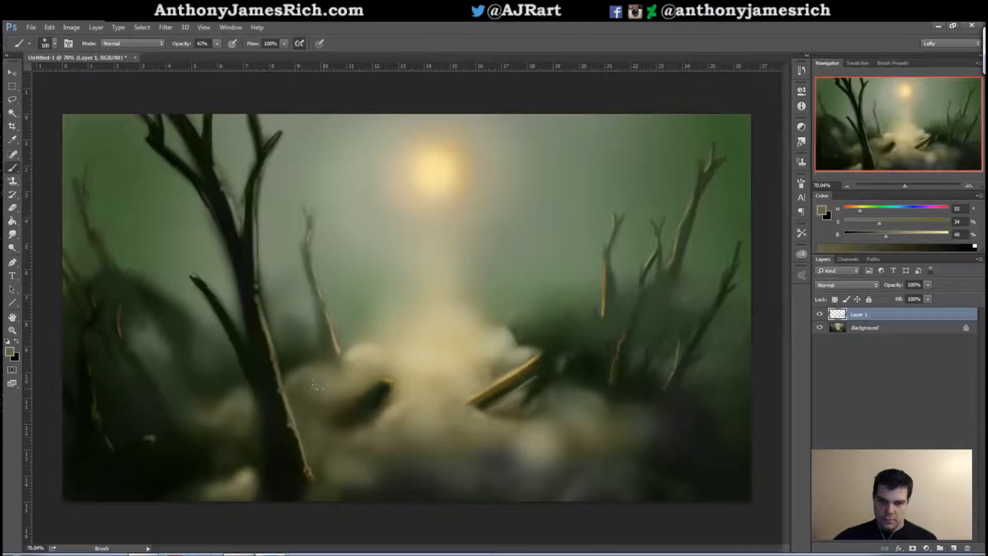
# - Shape the pale mist mounds around the dark stump and along the lit path's edge with sampled beige and cream
pyautogui.keyDown('alt'); pyautogui.click(315, 386); pyautogui.keyUp('alt')
pyautogui.moveTo(331, 381); pyautogui.dragTo(316, 387)
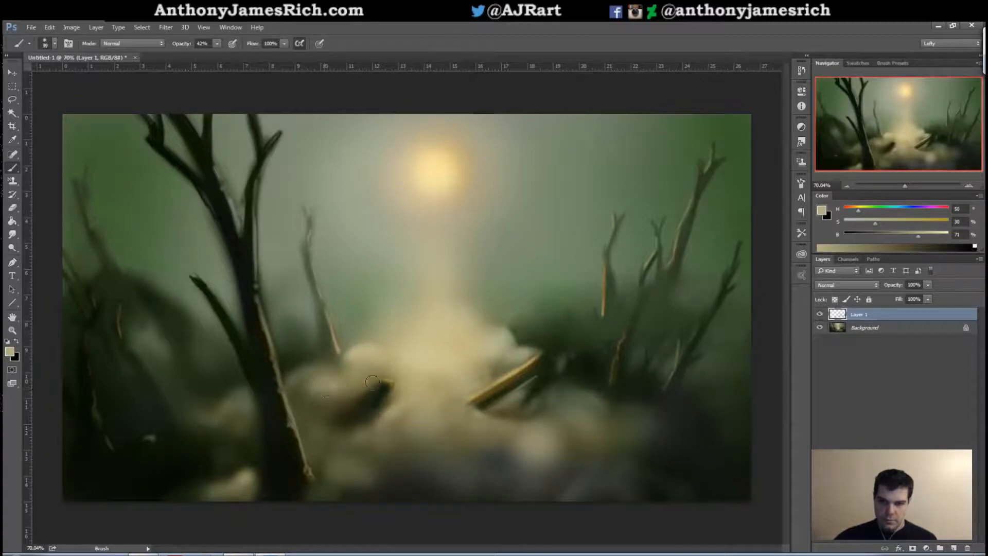
pyautogui.keyDown('alt'); pyautogui.click(386, 351); pyautogui.keyUp('alt')
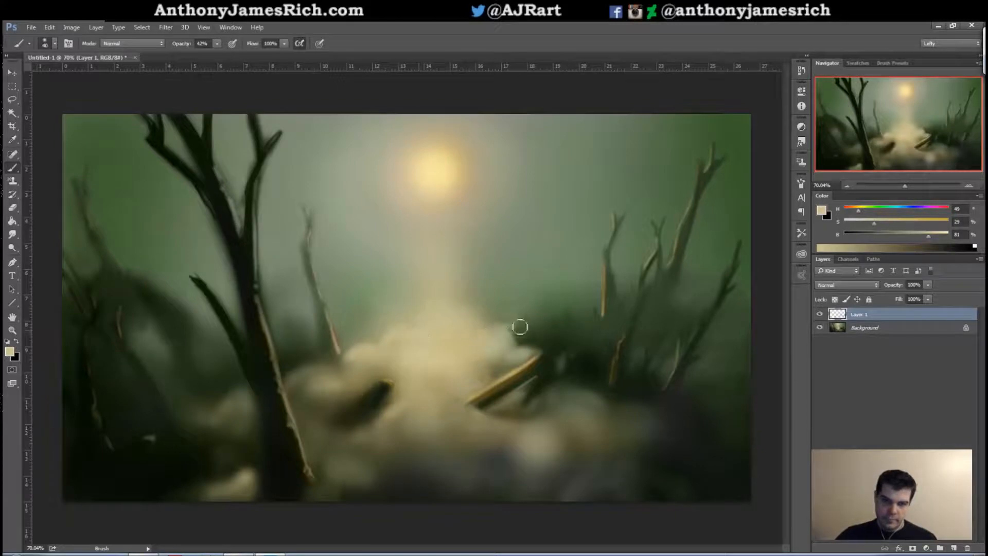
# - Darken the foreground ground below the mist with a much larger brush and a sampled dark green
pyautogui.press(']')
pyautogui.press(']')
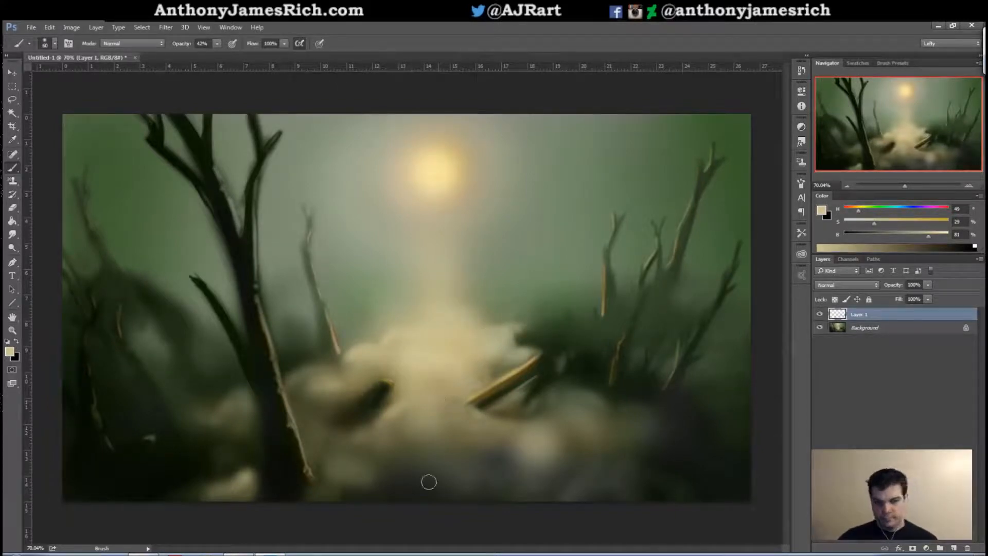
pyautogui.keyDown('alt'); pyautogui.click(597, 379); pyautogui.keyUp('alt')
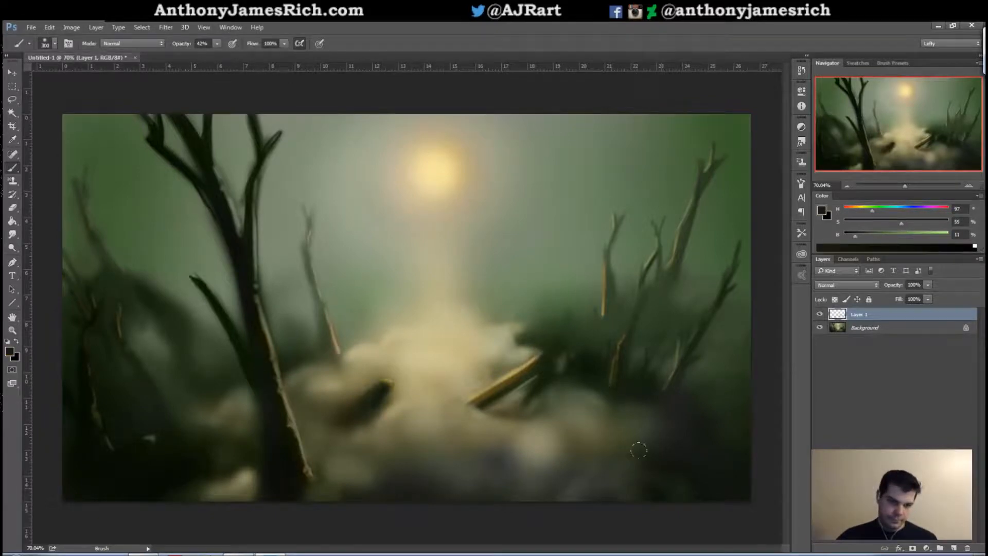
pyautogui.moveTo(592, 457)
pyautogui.mouseDown()
pyautogui.moveTo(489, 474)
pyautogui.moveTo(482, 459)
pyautogui.moveTo(404, 484)
pyautogui.mouseUp()
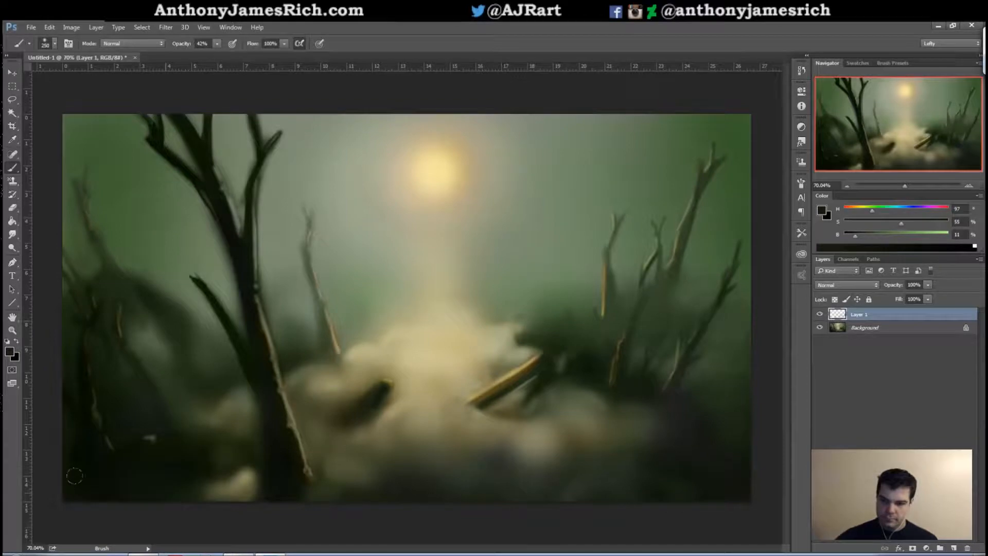
# - Touch up the dark ground around the thin trunk in the lower-left corner with sampled near-black greens and a smaller brush
pyautogui.keyDown('alt'); pyautogui.click(92, 444); pyautogui.keyUp('alt')
pyautogui.press('[')
pyautogui.press('[')
pyautogui.press('[')
pyautogui.press('[')
pyautogui.press('[')
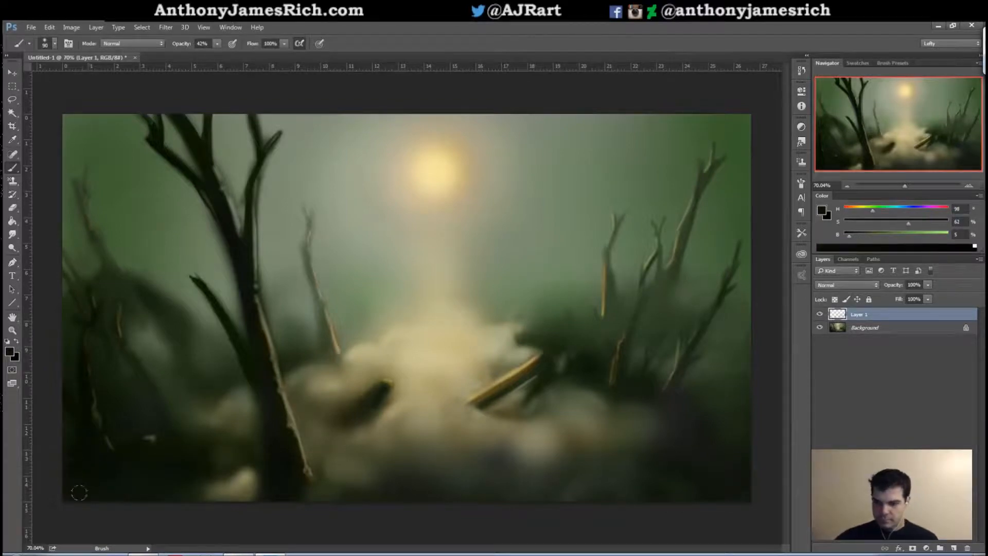
pyautogui.keyDown('alt'); pyautogui.click(128, 450); pyautogui.keyUp('alt')
pyautogui.keyDown('alt'); pyautogui.click(97, 449); pyautogui.keyUp('alt')
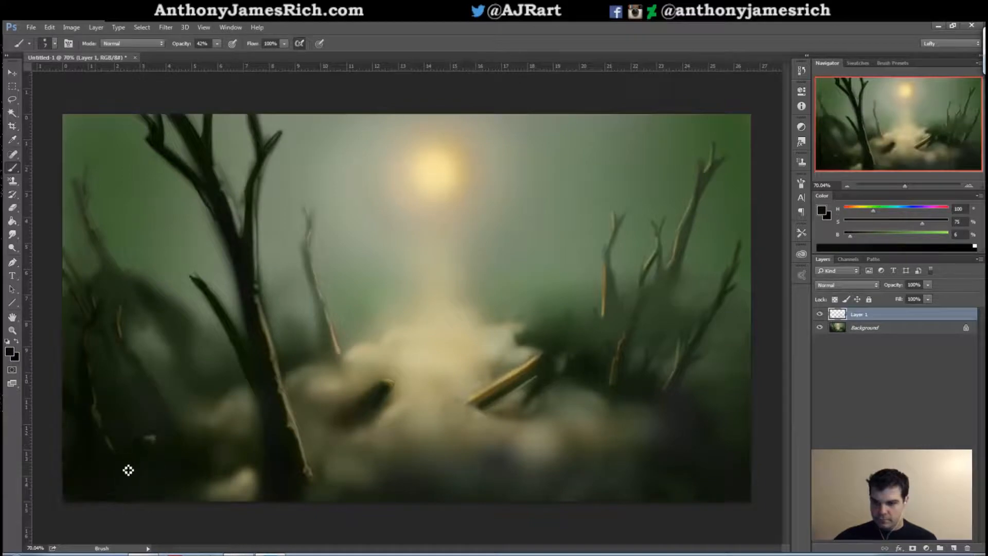
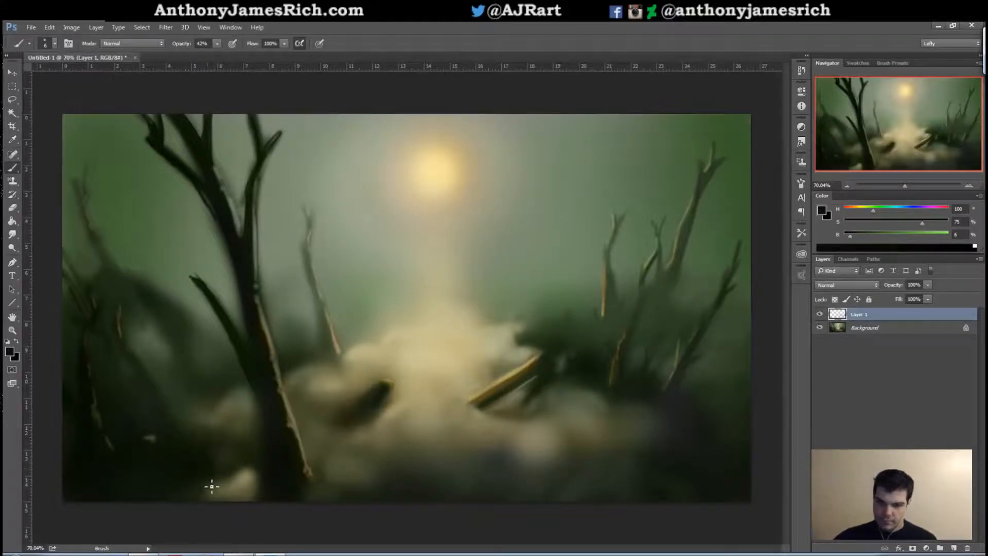
# - Extend the pale mist mound left of the large tree's base with sampled olive tones
pyautogui.press(']')
pyautogui.press(']')
pyautogui.press(']')
pyautogui.press(']')
pyautogui.press(']')
pyautogui.press(']')
pyautogui.press(']')
pyautogui.press(']')
pyautogui.press(']')
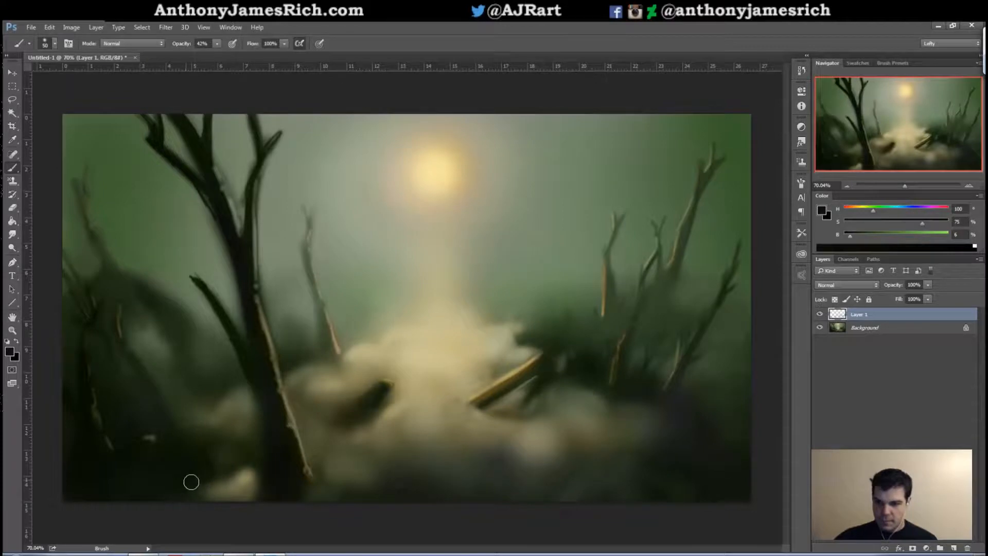
pyautogui.keyDown('alt'); pyautogui.click(220, 485); pyautogui.keyUp('alt')
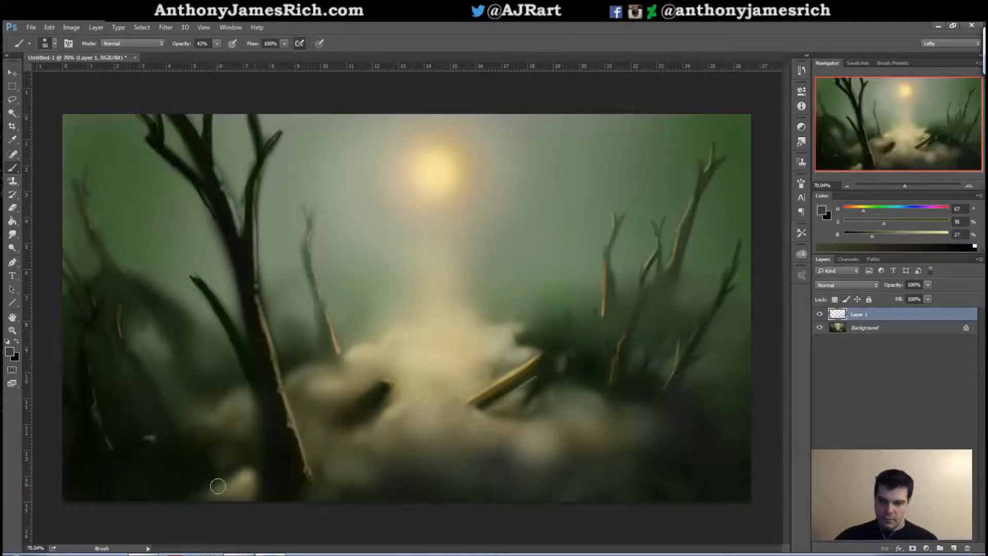
pyautogui.keyDown('alt'); pyautogui.click(230, 484); pyautogui.keyUp('alt')
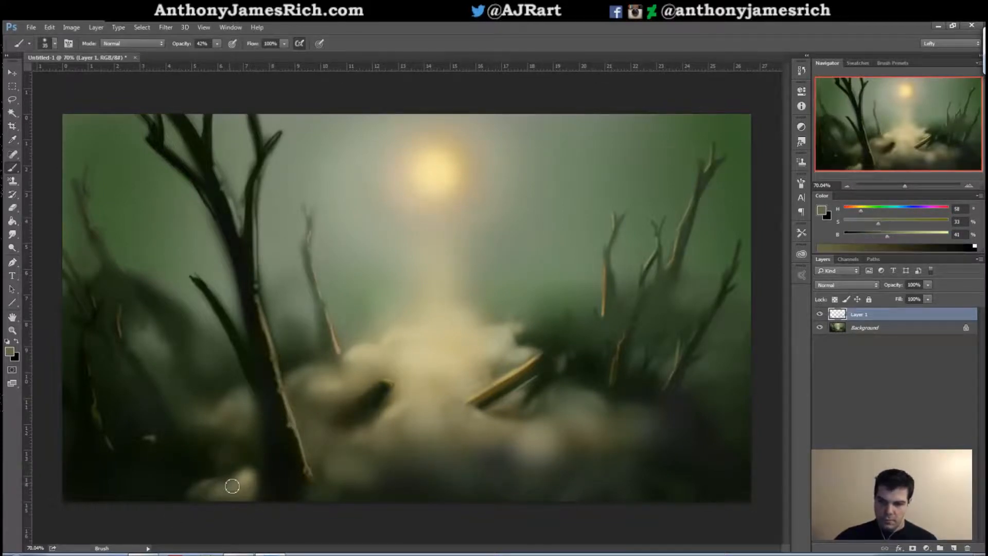
pyautogui.moveTo(253, 474); pyautogui.dragTo(199, 488)
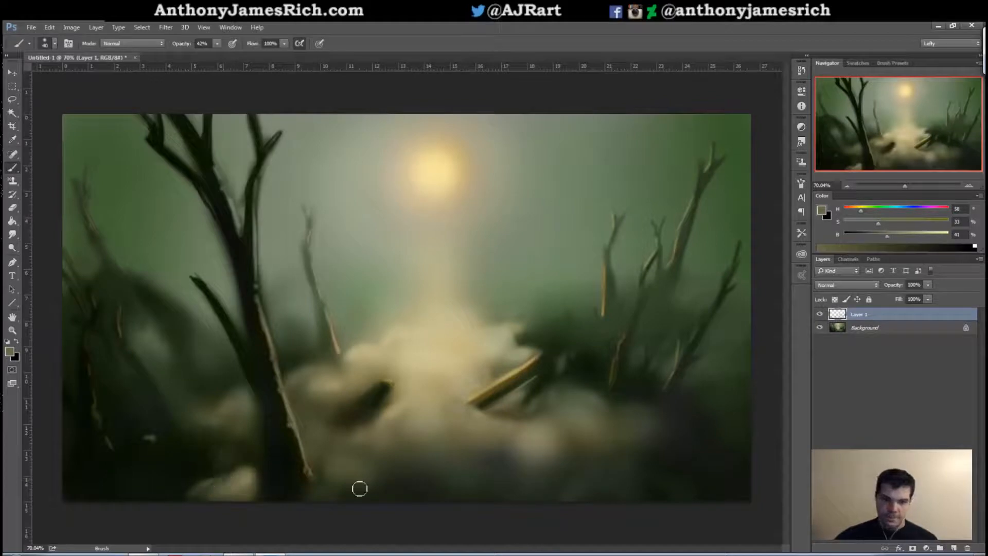
# - Paint an olive mist mound in the lower-right corner and blend the ground above it with colours sampled nearby
pyautogui.moveTo(653, 473); pyautogui.dragTo(701, 490)
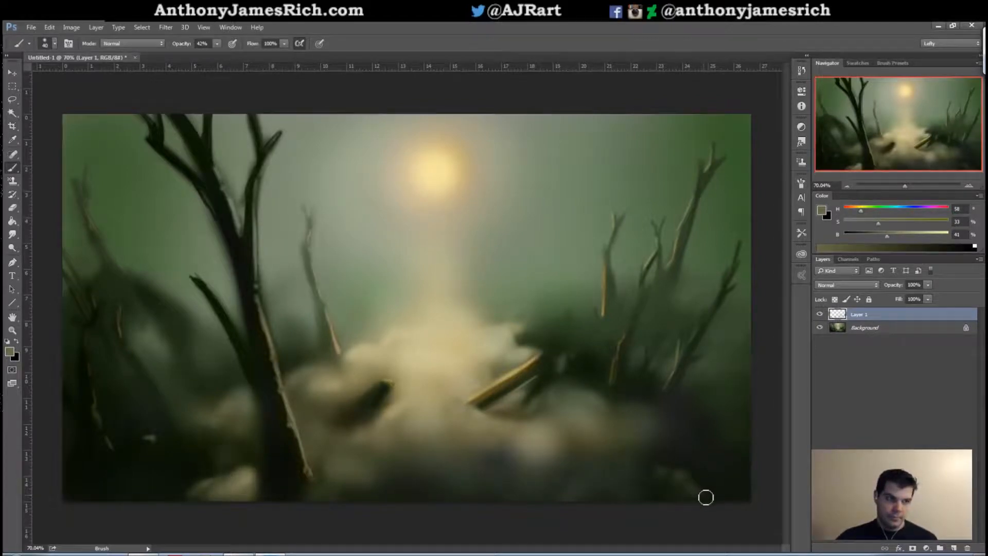
pyautogui.moveTo(699, 453)
pyautogui.mouseDown()
pyautogui.moveTo(688, 489)
pyautogui.moveTo(659, 479)
pyautogui.moveTo(719, 491)
pyautogui.moveTo(699, 474)
pyautogui.mouseUp()
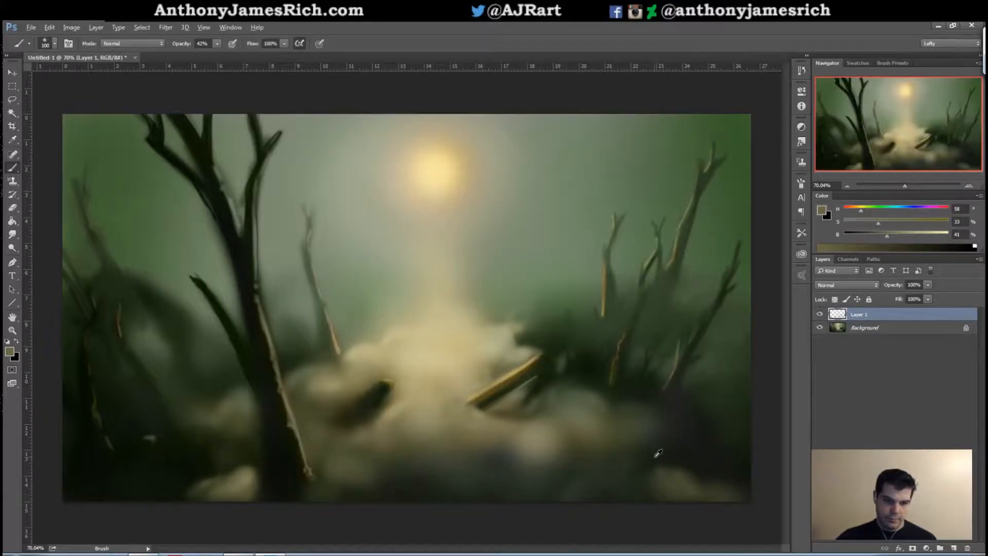
pyautogui.keyDown('alt'); pyautogui.click(697, 466); pyautogui.keyUp('alt')
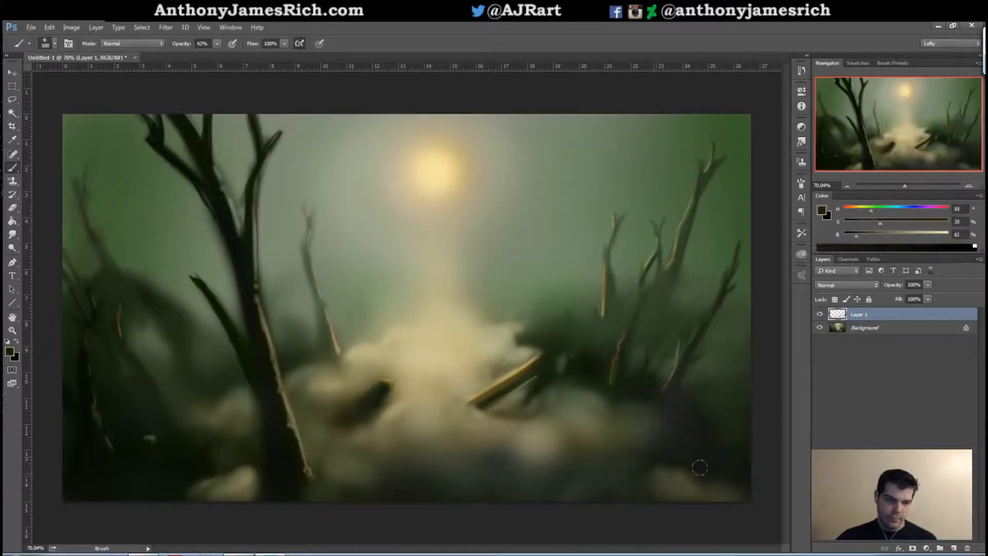
pyautogui.keyDown('alt'); pyautogui.click(636, 424); pyautogui.keyUp('alt')
pyautogui.keyDown('alt'); pyautogui.click(609, 421); pyautogui.keyUp('alt')
pyautogui.moveTo(620, 420)
pyautogui.mouseDown()
pyautogui.moveTo(677, 430)
pyautogui.moveTo(713, 452)
pyautogui.moveTo(701, 466)
pyautogui.mouseUp()
# - Paint fine dark green grass blades along the crest of the left hill with a small brush
pyautogui.keyDown('alt'); pyautogui.click(165, 309); pyautogui.keyUp('alt')
pyautogui.press('[')
pyautogui.press('[')
pyautogui.press('[')
pyautogui.press('[')
pyautogui.press('[')
pyautogui.press('[')
pyautogui.press('[')
pyautogui.moveTo(166, 307)
pyautogui.mouseDown()
pyautogui.moveTo(174, 282)
pyautogui.moveTo(156, 273)
pyautogui.mouseUp()
pyautogui.press(']')
pyautogui.press('[')
pyautogui.press('[')
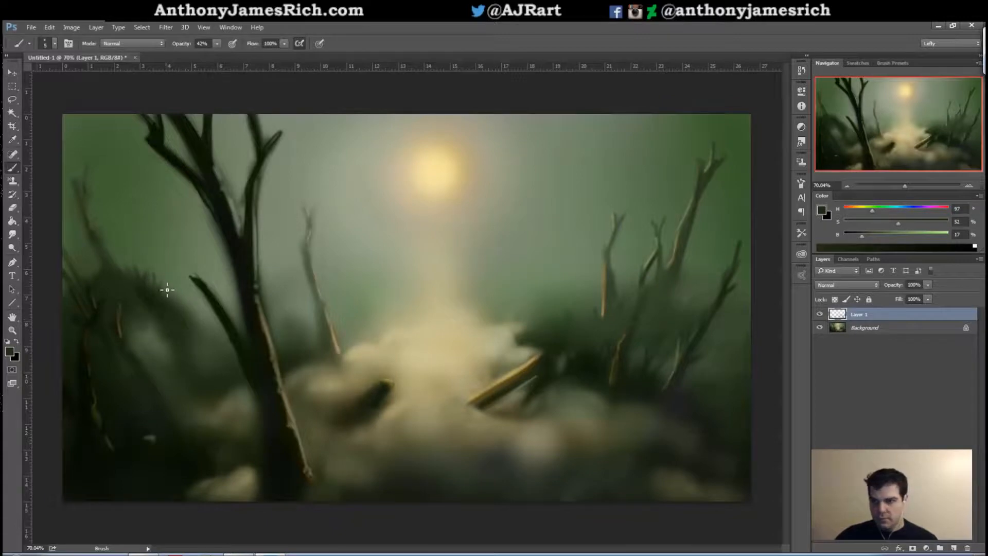
# - Highlight the far-left tree's lower trunk with yellow sampled from the moon and soften its surroundings with sampled greens
pyautogui.keyDown('alt'); pyautogui.click(426, 163); pyautogui.keyUp('alt')
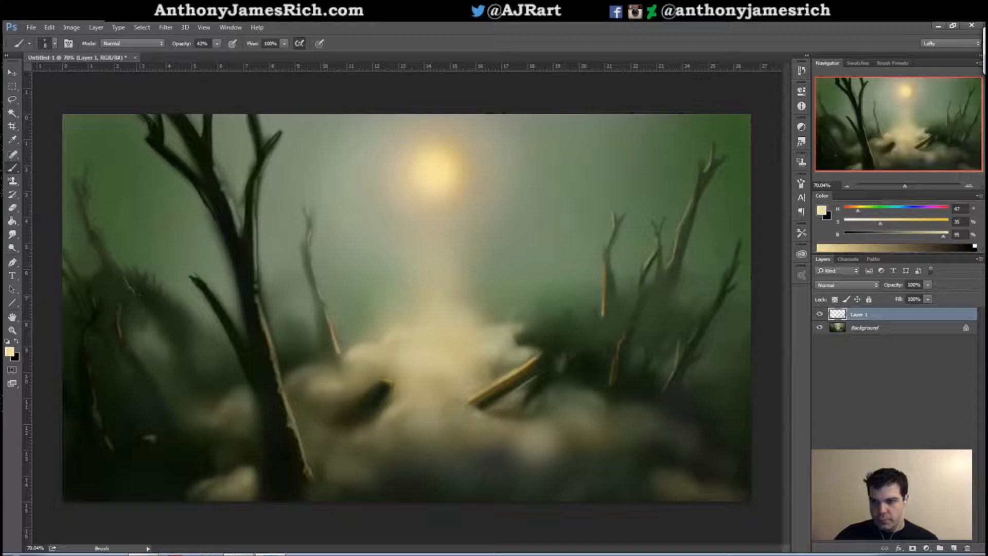
pyautogui.keyDown('alt'); pyautogui.click(110, 262); pyautogui.keyUp('alt')
pyautogui.press(']')
pyautogui.press(']')
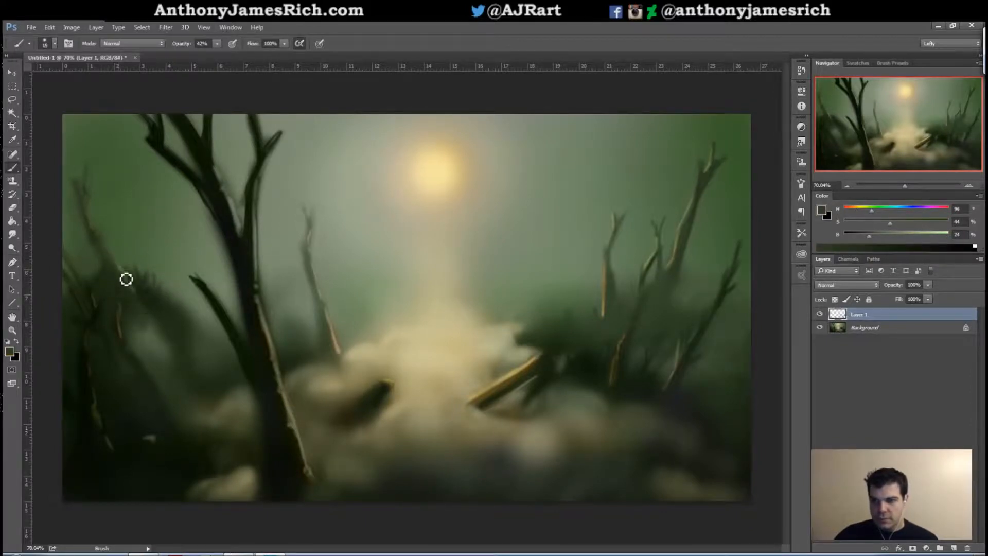
pyautogui.keyDown('alt'); pyautogui.click(453, 161); pyautogui.keyUp('alt')
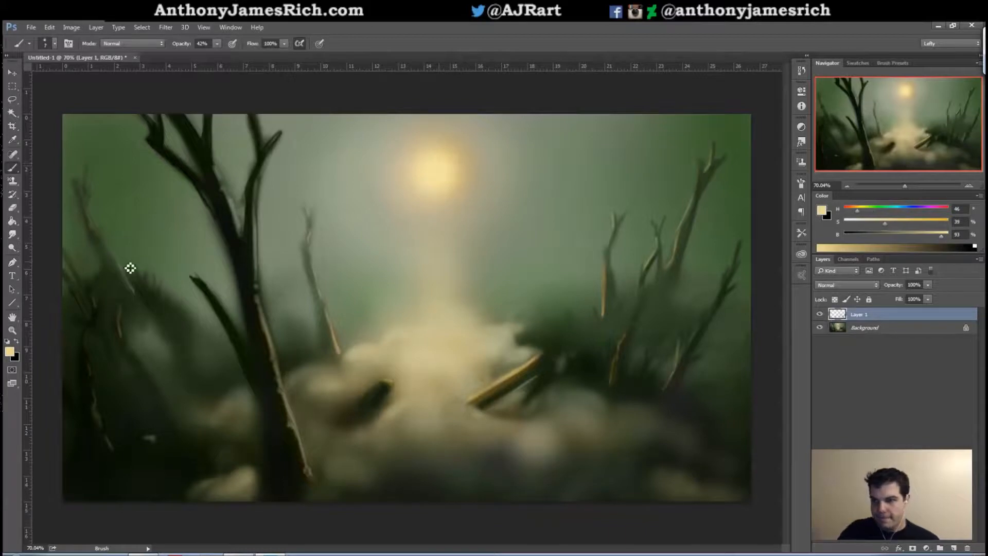
pyautogui.keyDown('alt'); pyautogui.click(71, 226); pyautogui.keyUp('alt')
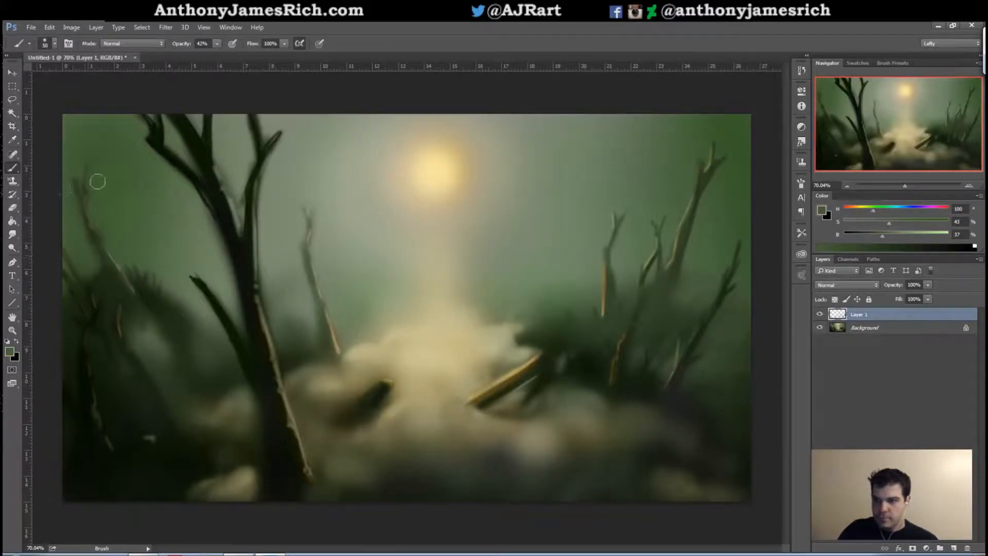
# - Cover the pale patch on the left hill and darken its slope with sampled dark greens
pyautogui.keyDown('alt'); pyautogui.click(176, 315); pyautogui.keyUp('alt')
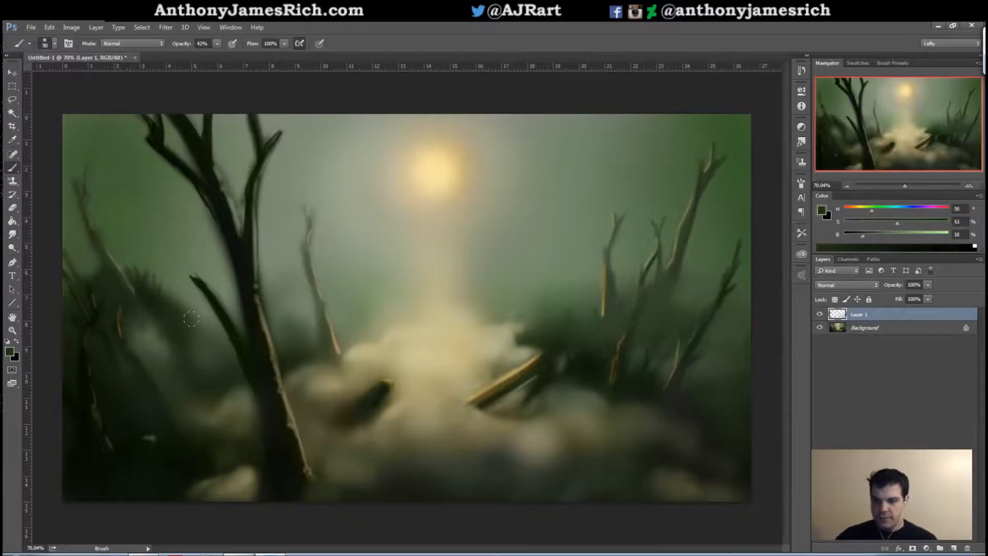
pyautogui.keyDown('alt'); pyautogui.click(160, 369); pyautogui.keyUp('alt')
pyautogui.keyDown('alt'); pyautogui.click(110, 360); pyautogui.keyUp('alt')
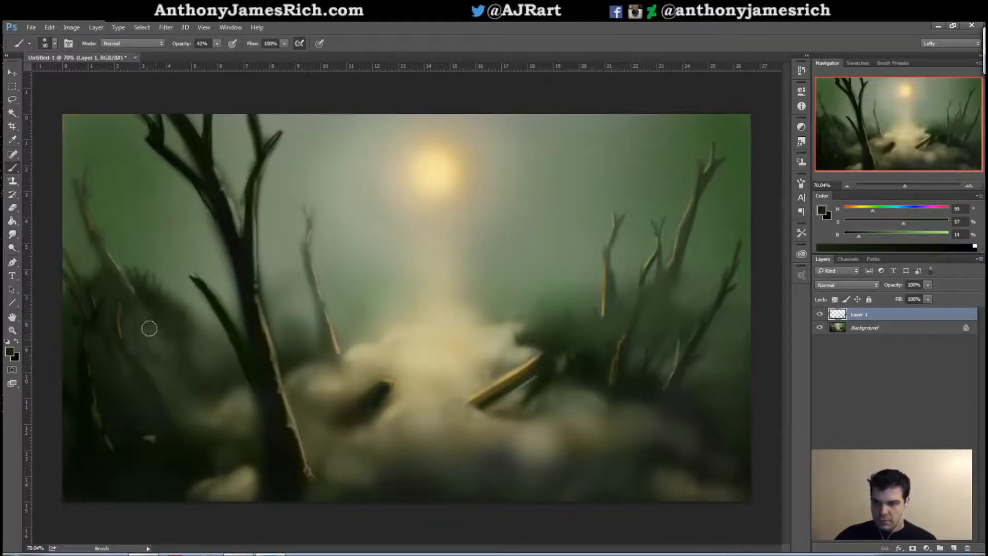
pyautogui.keyDown('alt'); pyautogui.click(152, 303); pyautogui.keyUp('alt')
# - Paint dark grass blades down the left hill's slope towards the large tree, varying the brush size
pyautogui.press('[')
pyautogui.press('[')
pyautogui.press('[')
pyautogui.press('[')
pyautogui.press('[')
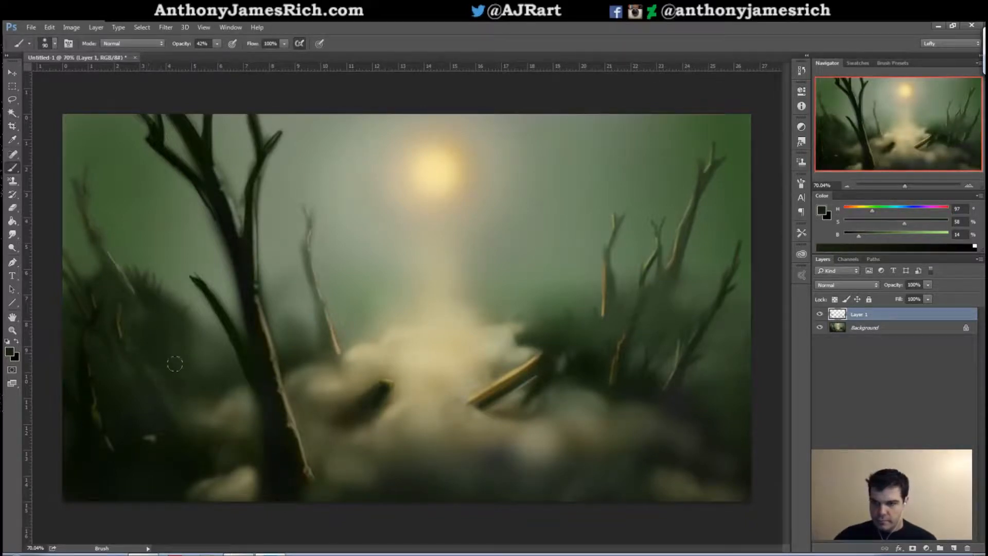
pyautogui.press('[')
pyautogui.press('[')
pyautogui.press('[')
pyautogui.press('[')
pyautogui.press('[')
pyautogui.press('[')
pyautogui.press('[')
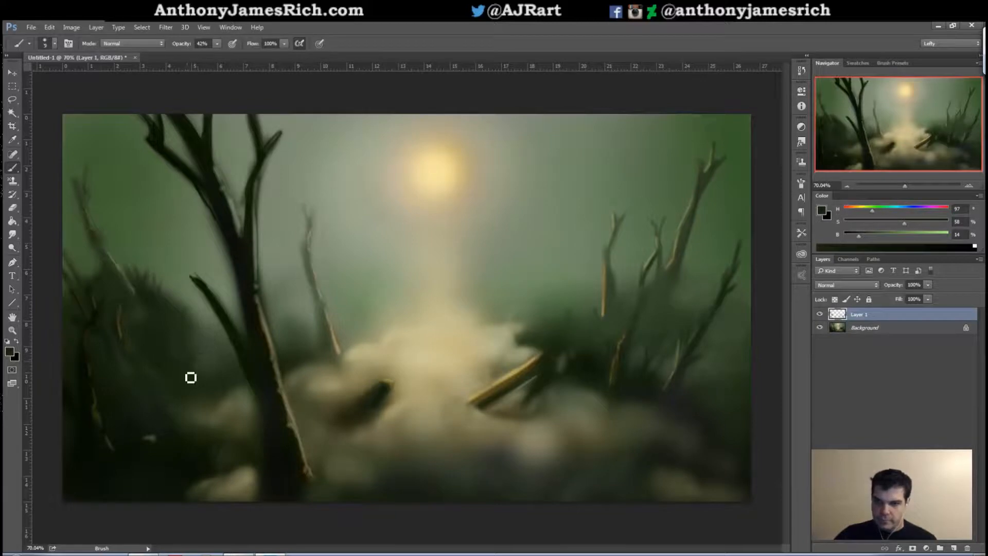
pyautogui.press(']')
pyautogui.press(']')
pyautogui.press(']')
pyautogui.press(']')
pyautogui.press(']')
pyautogui.press(']')
pyautogui.press(']')
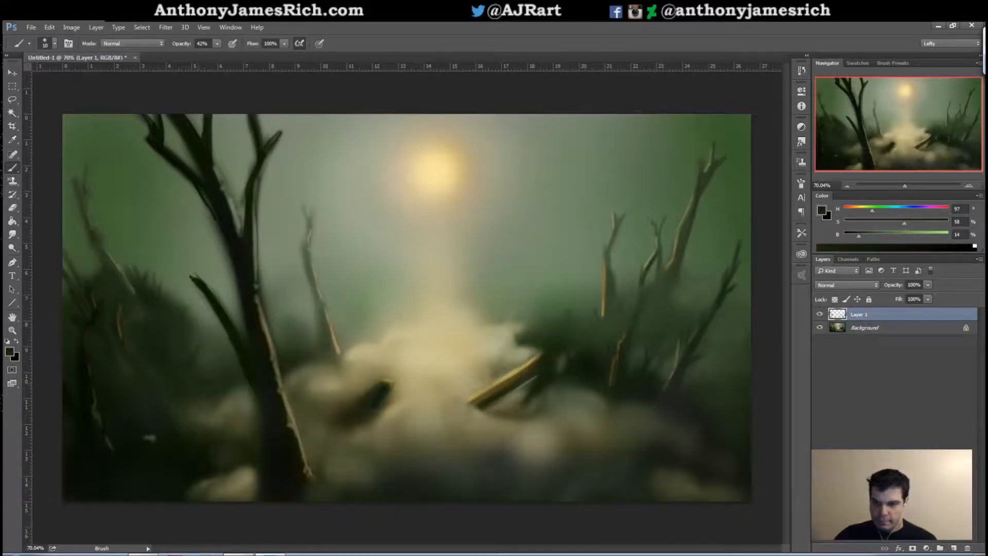
# - Refine the edges of the large tree's short lower branch with dark and grey-green tones sampled around it
pyautogui.keyDown('alt'); pyautogui.click(204, 338); pyautogui.keyUp('alt')
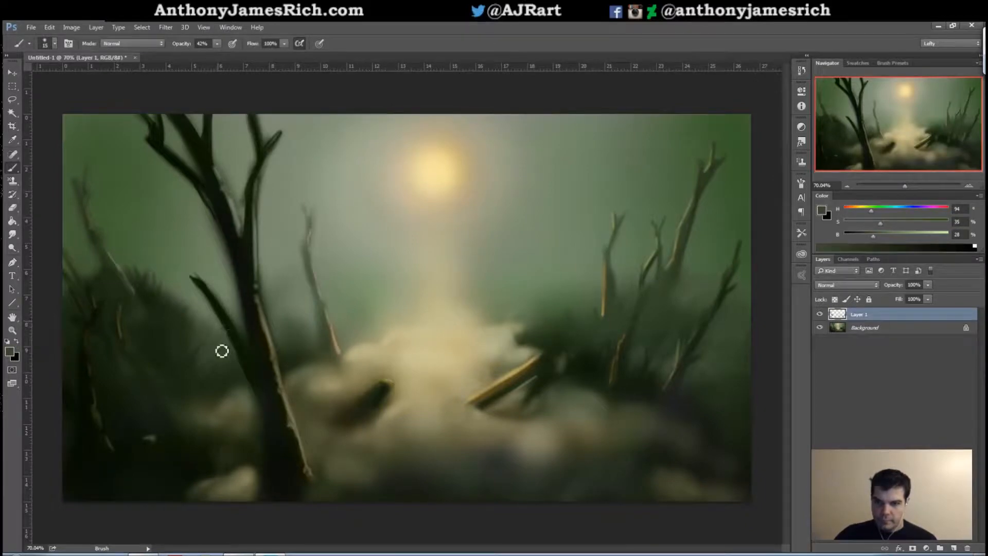
pyautogui.keyDown('alt'); pyautogui.click(262, 339); pyautogui.keyUp('alt')
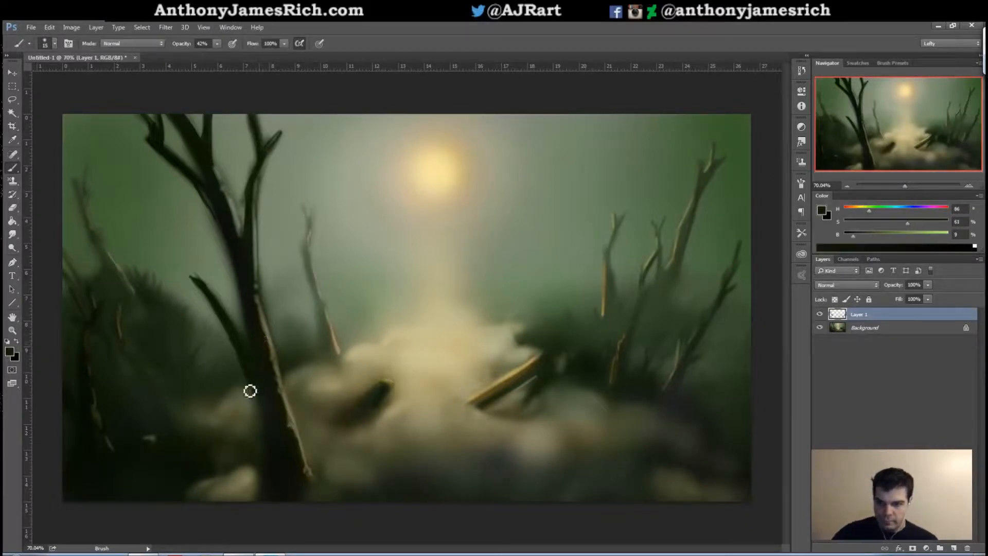
pyautogui.keyDown('alt'); pyautogui.click(243, 330); pyautogui.keyUp('alt')
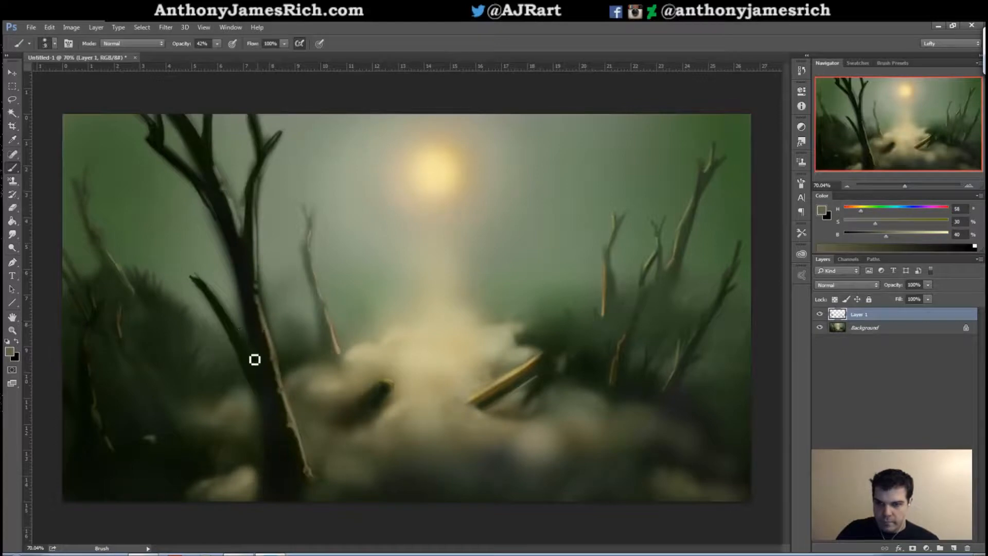
pyautogui.press('[')
pyautogui.press('[')
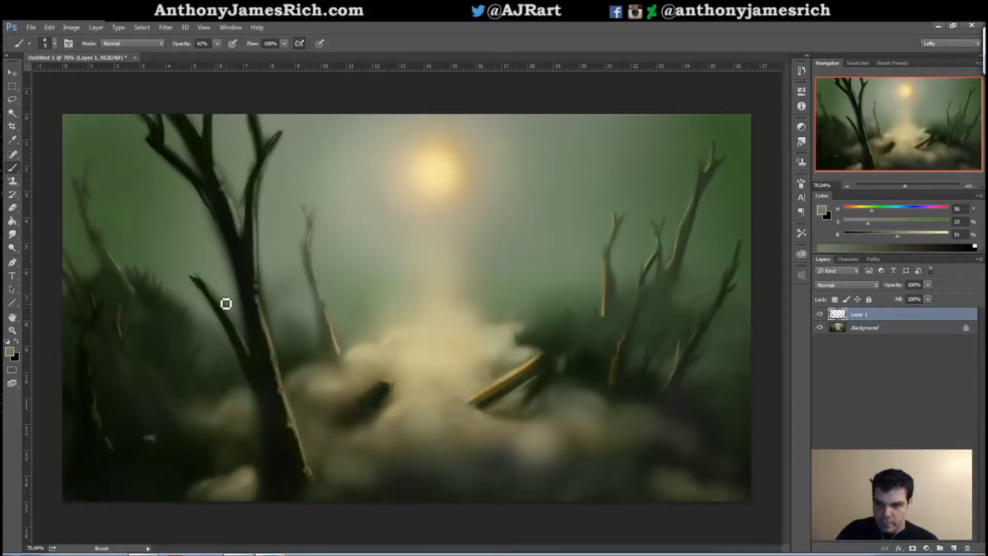
pyautogui.press(']')
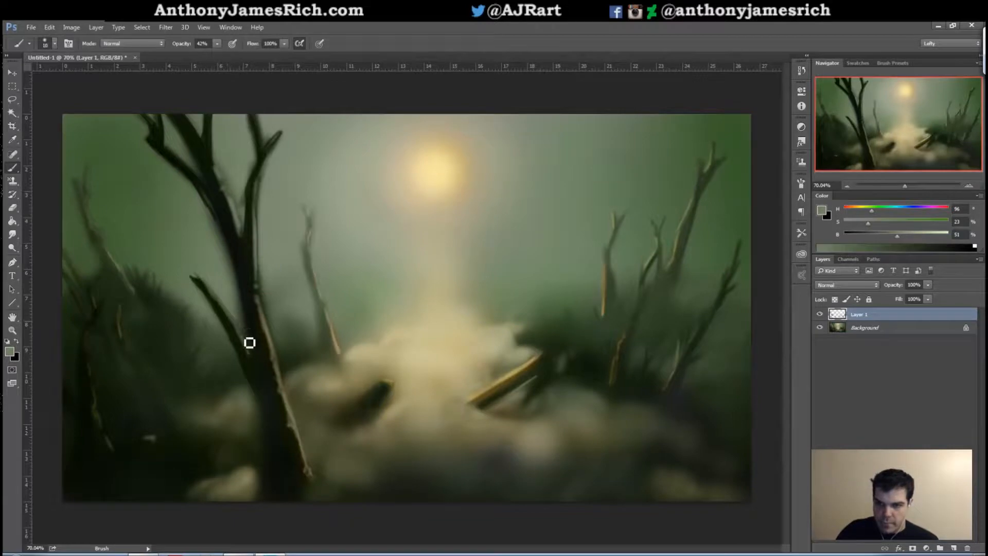
pyautogui.press('[')
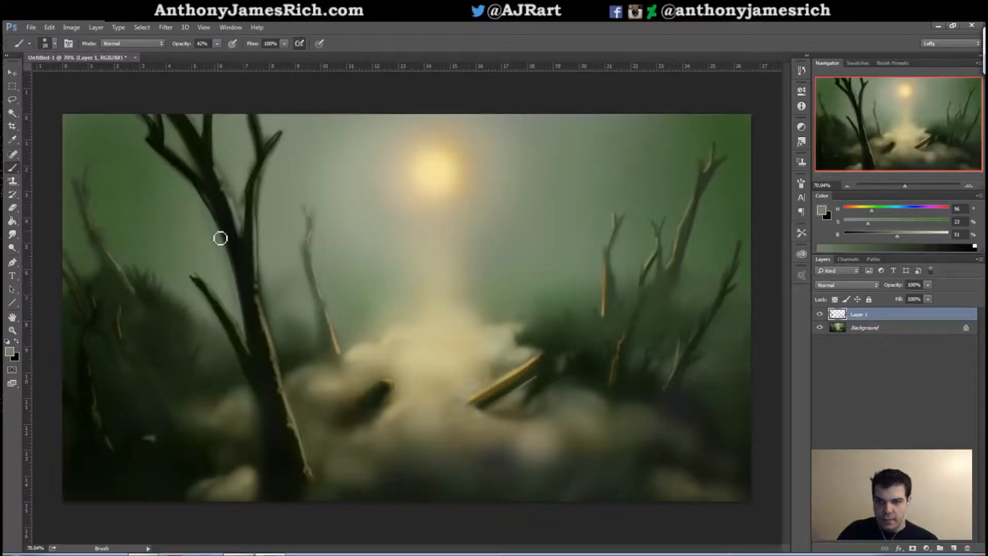
# - Clean up the large tree's trunk edge with grey-green and reinforce the trunk with sampled near-black
pyautogui.press(']')
pyautogui.press(']')
pyautogui.press(']')
pyautogui.press('[')
pyautogui.press('[')
pyautogui.press('[')
pyautogui.keyDown('alt'); pyautogui.click(244, 276); pyautogui.keyUp('alt')
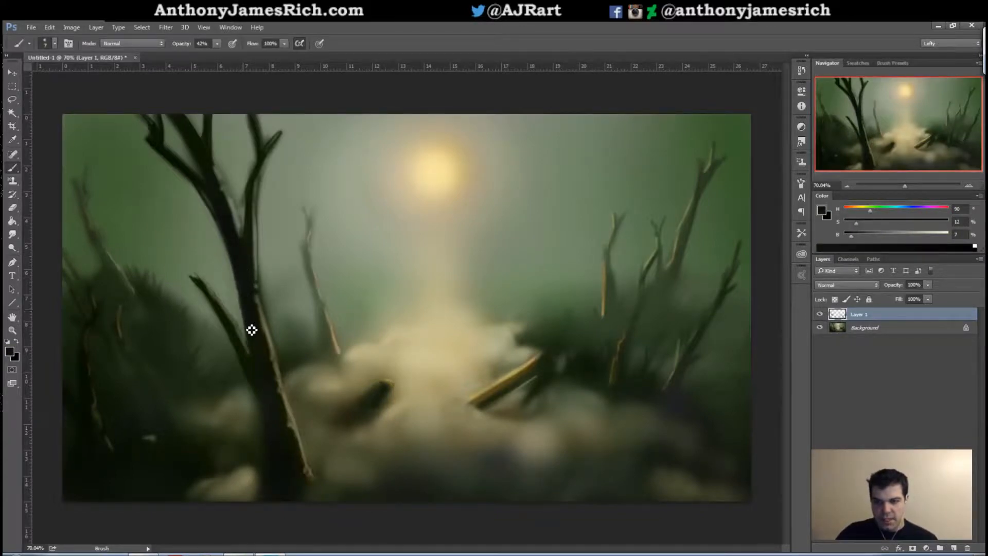
pyautogui.keyDown('alt'); pyautogui.click(261, 379); pyautogui.keyUp('alt')
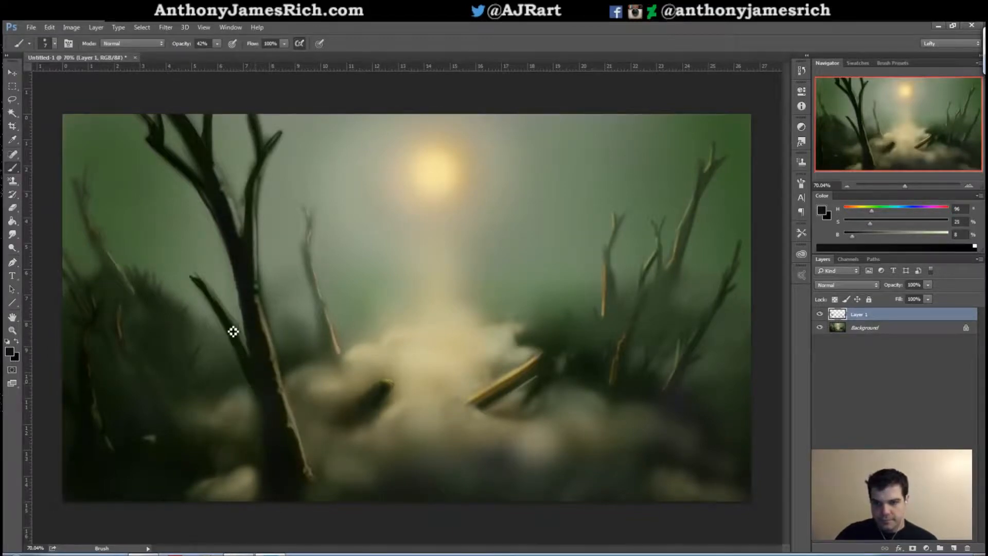
# - Refine the large tree's upper trunk and forked branches with near-black and grey-green tones sampled around them
pyautogui.keyDown('alt'); pyautogui.click(214, 226); pyautogui.keyUp('alt')
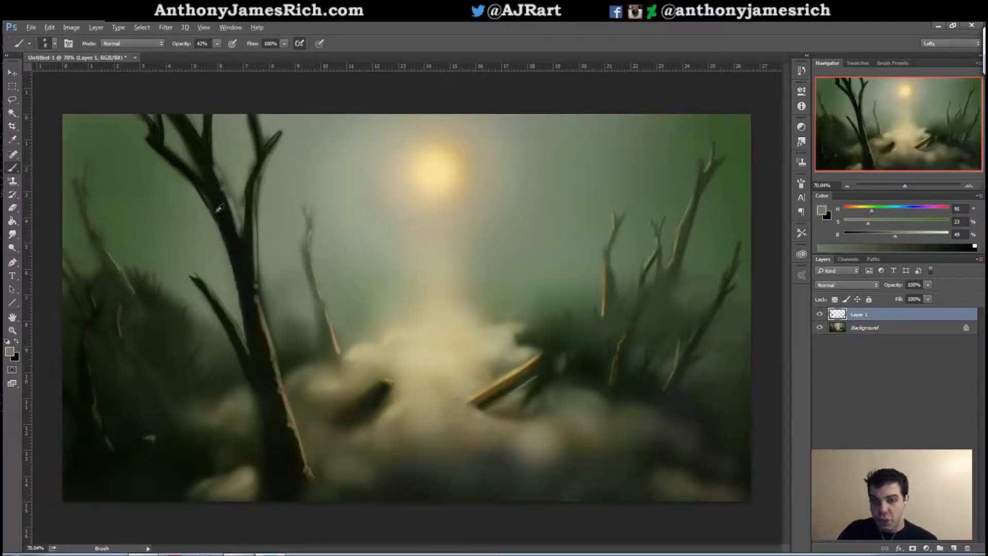
pyautogui.keyDown('alt'); pyautogui.click(218, 211); pyautogui.keyUp('alt')
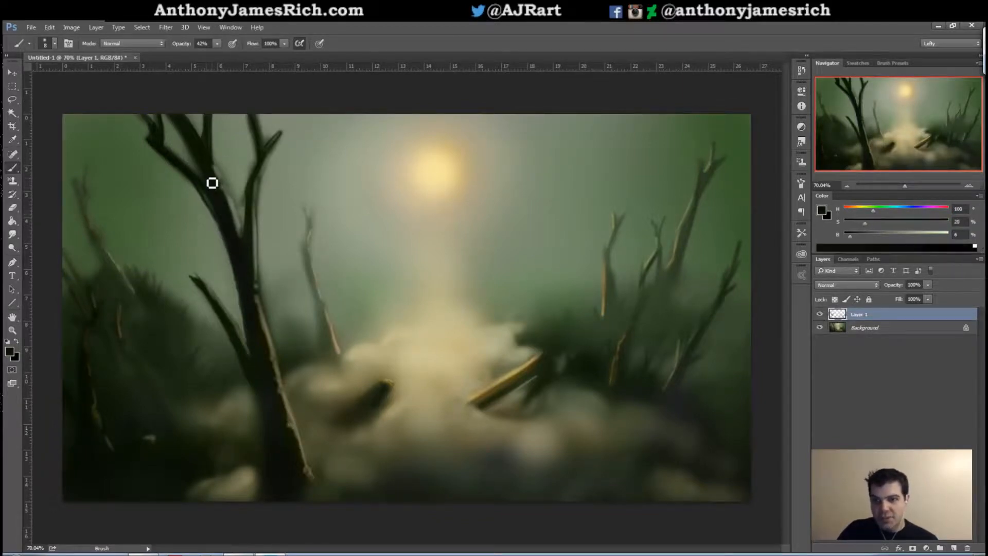
pyautogui.keyDown('alt'); pyautogui.click(172, 128); pyautogui.keyUp('alt')
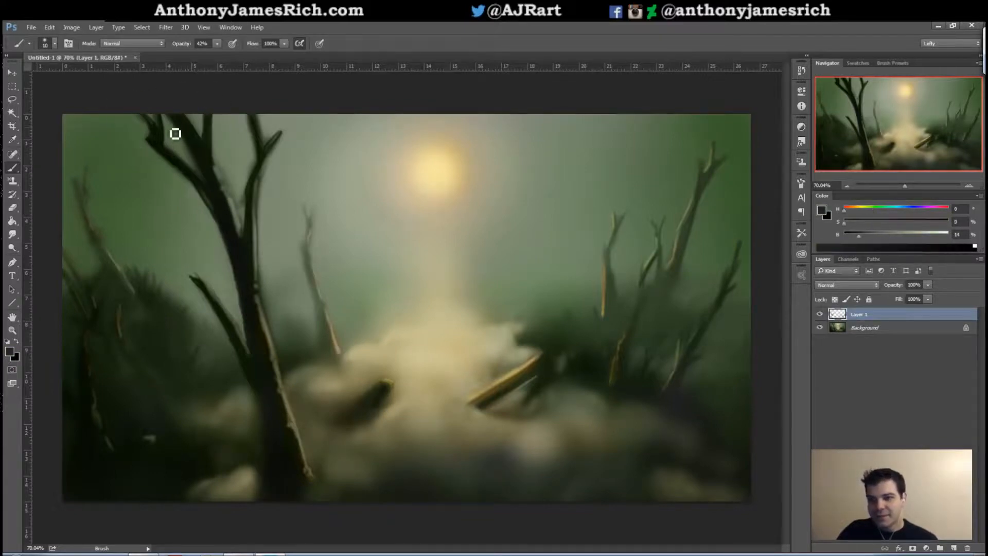
pyautogui.keyDown('alt'); pyautogui.click(186, 149); pyautogui.keyUp('alt')
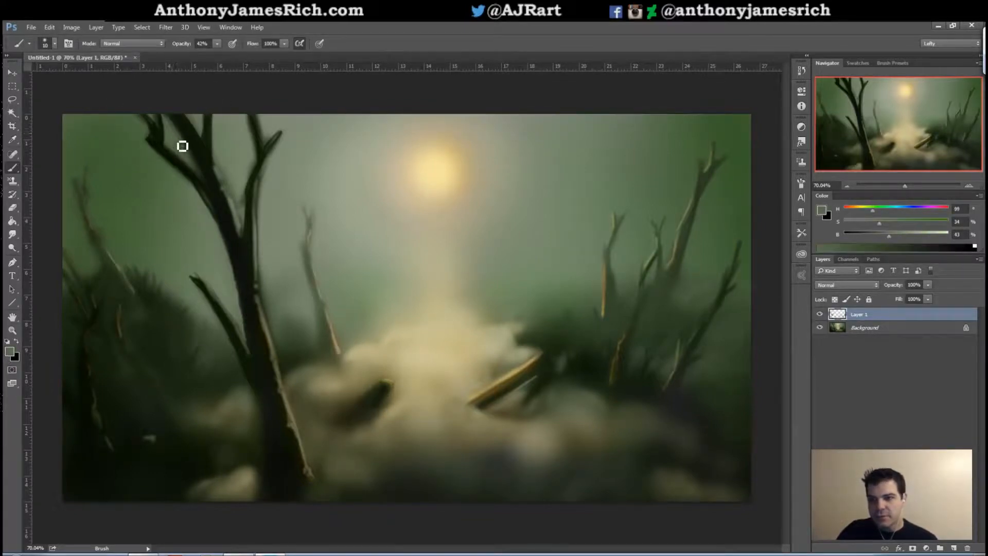
# - Darken the mist edge around the base of the thin tree near the large trunk with olive tones sampled nearby
pyautogui.press(']')
pyautogui.press(']')
pyautogui.keyDown('alt'); pyautogui.click(338, 362); pyautogui.keyUp('alt')
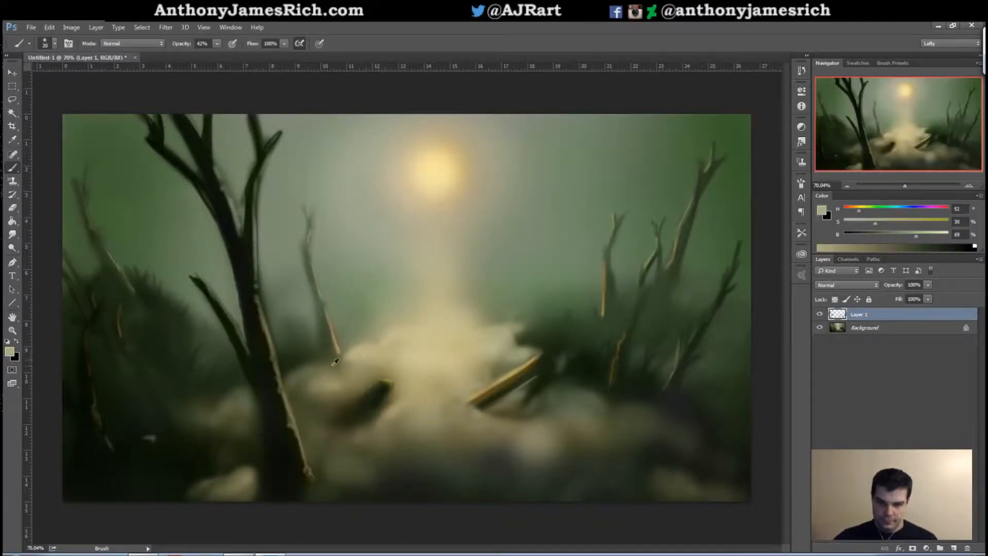
pyautogui.keyDown('alt'); pyautogui.click(332, 348); pyautogui.keyUp('alt')
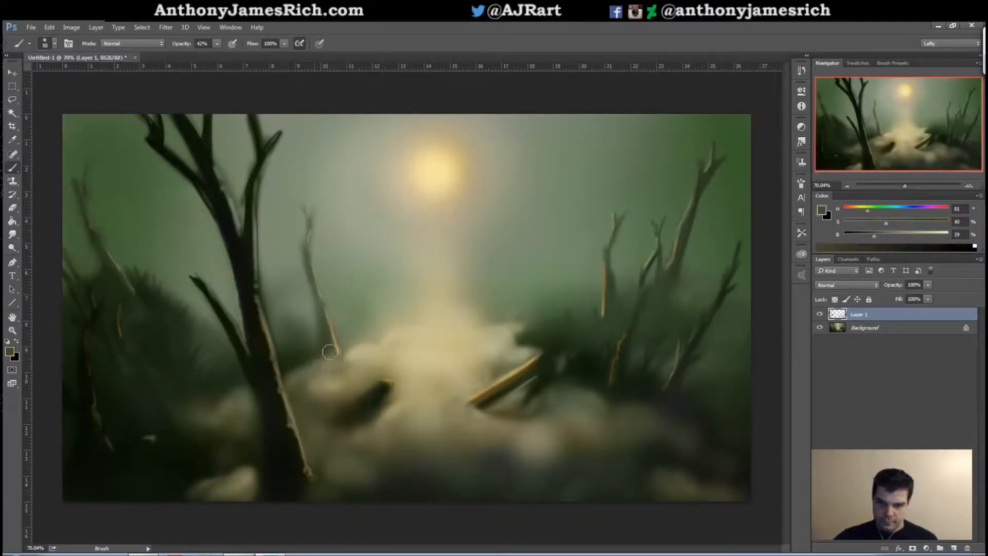
pyautogui.keyDown('alt'); pyautogui.click(364, 408); pyautogui.keyUp('alt')
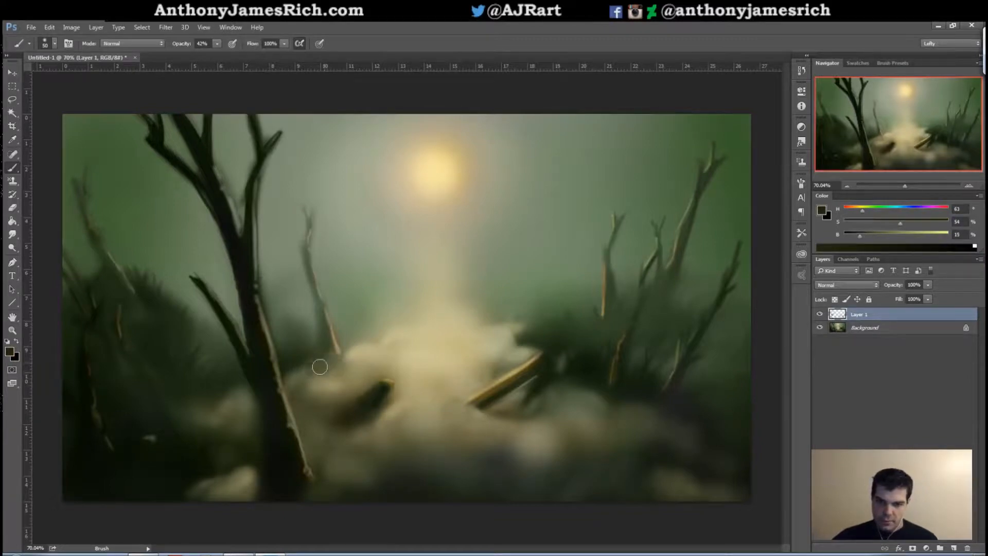
pyautogui.keyDown('alt'); pyautogui.click(344, 362); pyautogui.keyUp('alt')
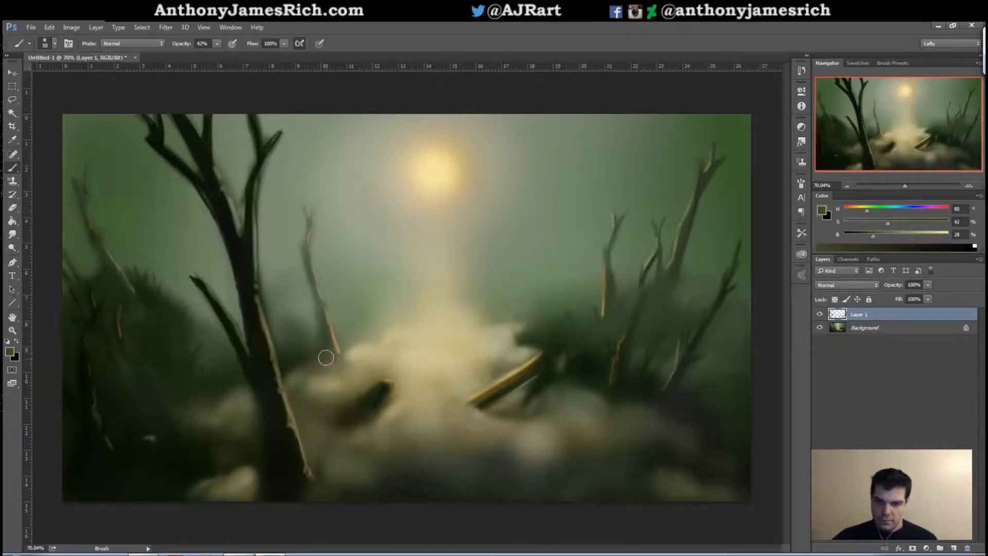
# - Deepen the shadow beneath the fallen log with dark green sampled beside it
pyautogui.keyDown('alt'); pyautogui.click(510, 386); pyautogui.keyUp('alt')
pyautogui.keyDown('alt'); pyautogui.click(503, 394); pyautogui.keyUp('alt')
pyautogui.keyDown('alt'); pyautogui.click(543, 381); pyautogui.keyUp('alt')
pyautogui.moveTo(535, 402)
pyautogui.mouseDown()
pyautogui.moveTo(531, 413)
pyautogui.moveTo(490, 413)
pyautogui.mouseUp()
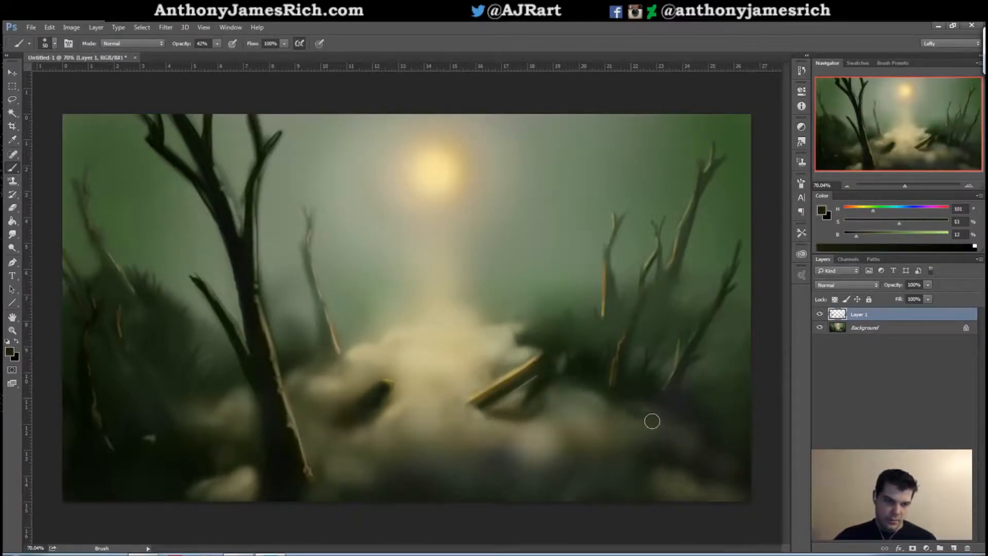
# - Darken the mist on the ground below the right-hand trees using a much larger brush
pyautogui.press(']')
pyautogui.press(']')
pyautogui.press(']')
pyautogui.press(']')
pyautogui.press(']')
pyautogui.press(']')
pyautogui.press(']')
pyautogui.moveTo(645, 427); pyautogui.dragTo(616, 415)
pyautogui.press('[')
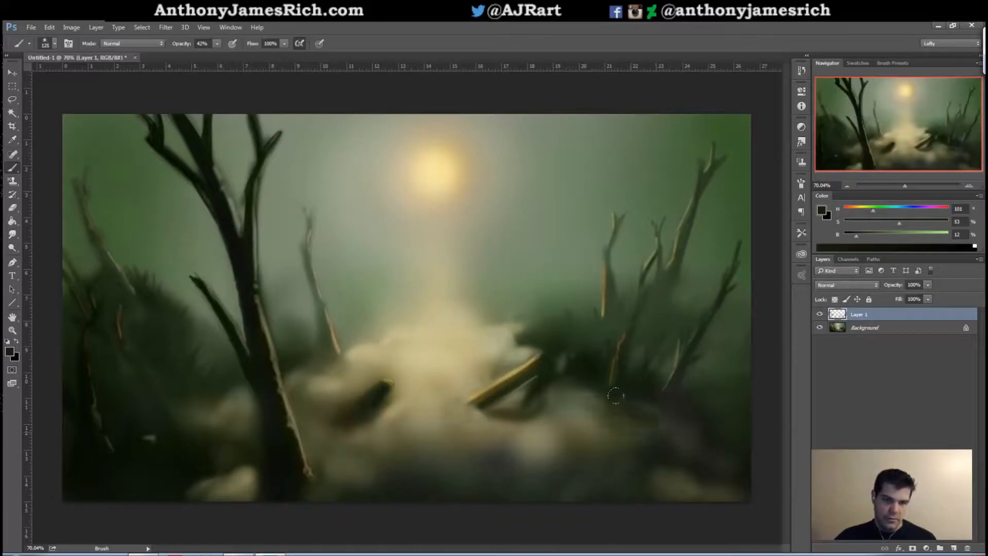
# - Fill in the dark undergrowth between the right-hand trees with sampled dark green
pyautogui.keyDown('alt'); pyautogui.click(699, 331); pyautogui.keyUp('alt')
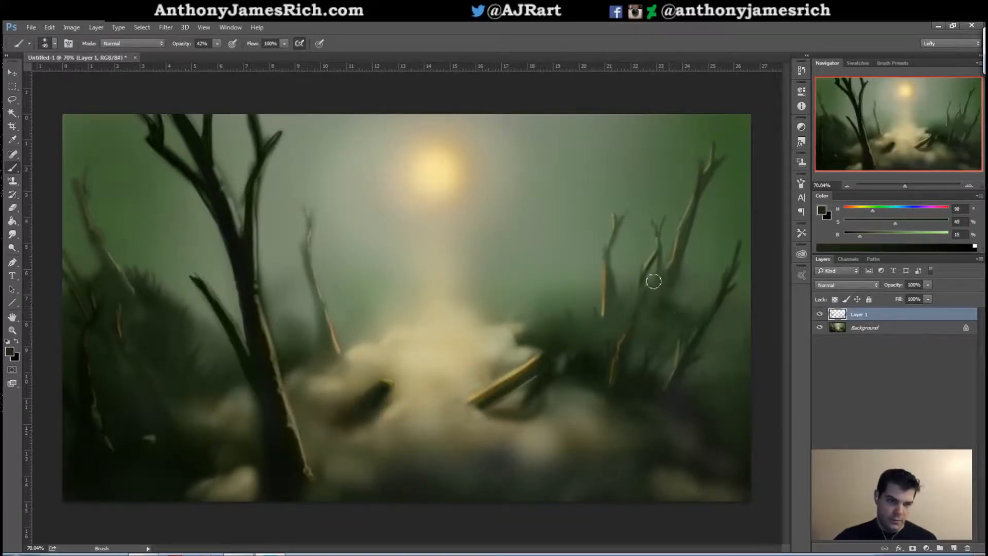
pyautogui.press(']')
pyautogui.press(']')
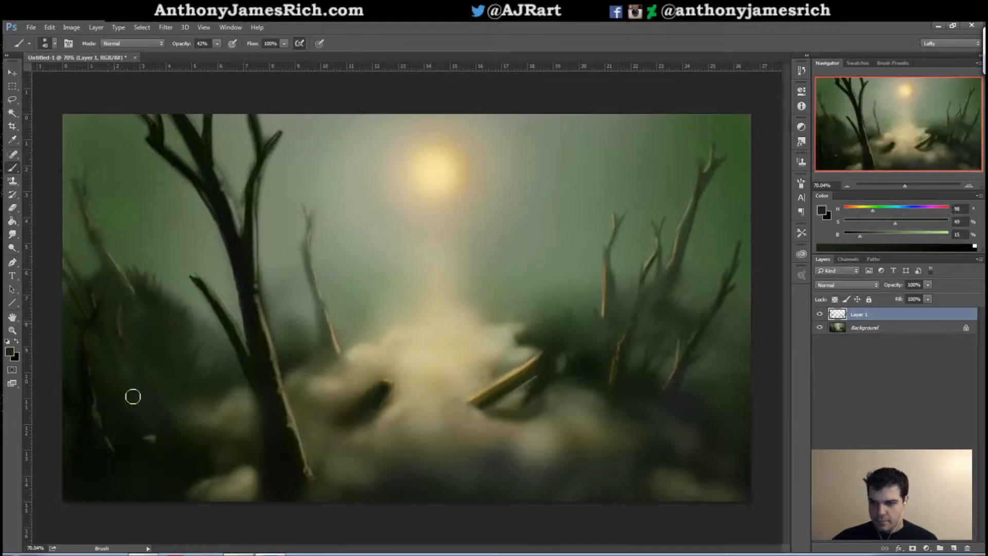
# - Soften the left hill's grassy slope and the background beside the large tree's short branch with sampled grey-greens
pyautogui.keyDown('alt'); pyautogui.click(204, 323); pyautogui.keyUp('alt')
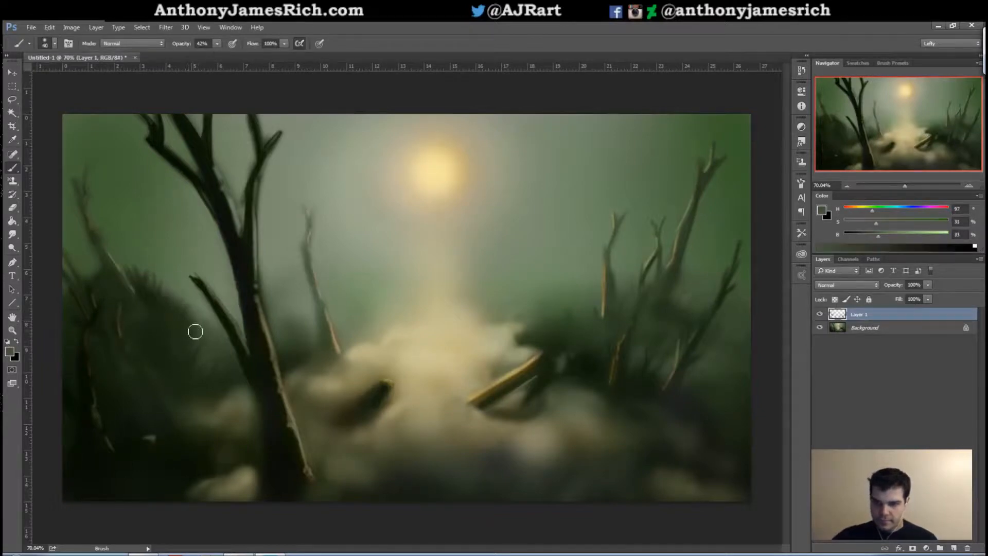
pyautogui.press('[')
pyautogui.press('[')
pyautogui.press('[')
pyautogui.press('[')
pyautogui.keyDown('alt'); pyautogui.click(219, 321); pyautogui.keyUp('alt')
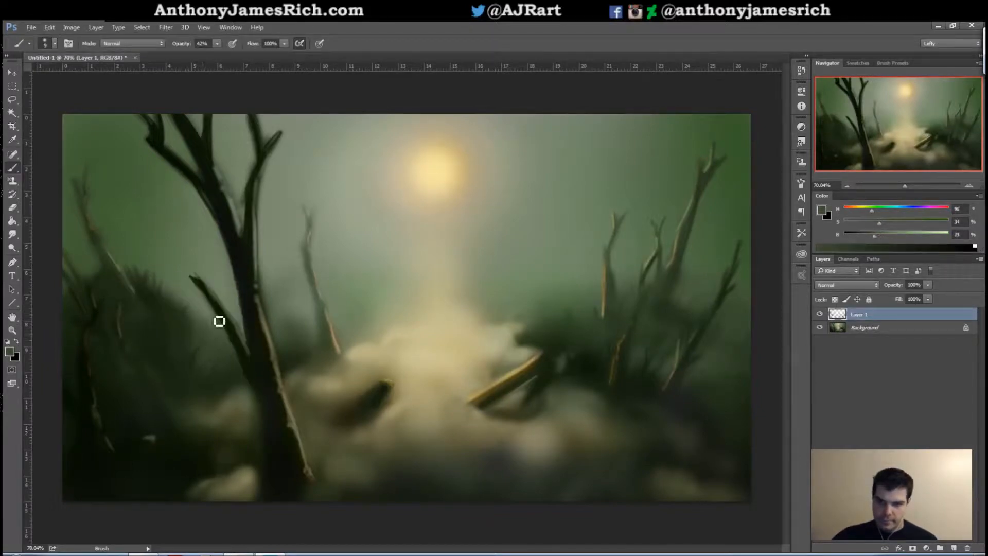
pyautogui.press(']')
pyautogui.press(']')
# - Blend the ground mist between the thin tree and the large trunk with a larger brush and tones sampled from the mist
pyautogui.keyDown('alt'); pyautogui.click(343, 370); pyautogui.keyUp('alt')
pyautogui.press(']')
pyautogui.press(']')
pyautogui.press(']')
pyautogui.press(']')
pyautogui.press(']')
pyautogui.press(']')
pyautogui.press(']')
pyautogui.moveTo(344, 376); pyautogui.dragTo(273, 381)
pyautogui.keyDown('alt'); pyautogui.click(584, 393); pyautogui.keyUp('alt')
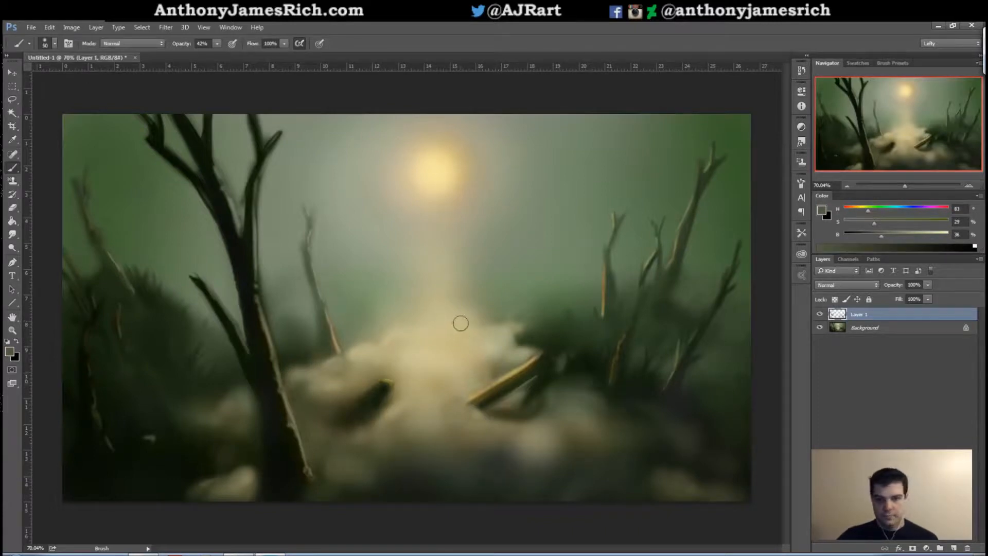
# - Fade the light column beneath the moon with sampled grey-greens and spread pale mist to both sides along the horizon
pyautogui.keyDown('alt'); pyautogui.click(494, 297); pyautogui.keyUp('alt')
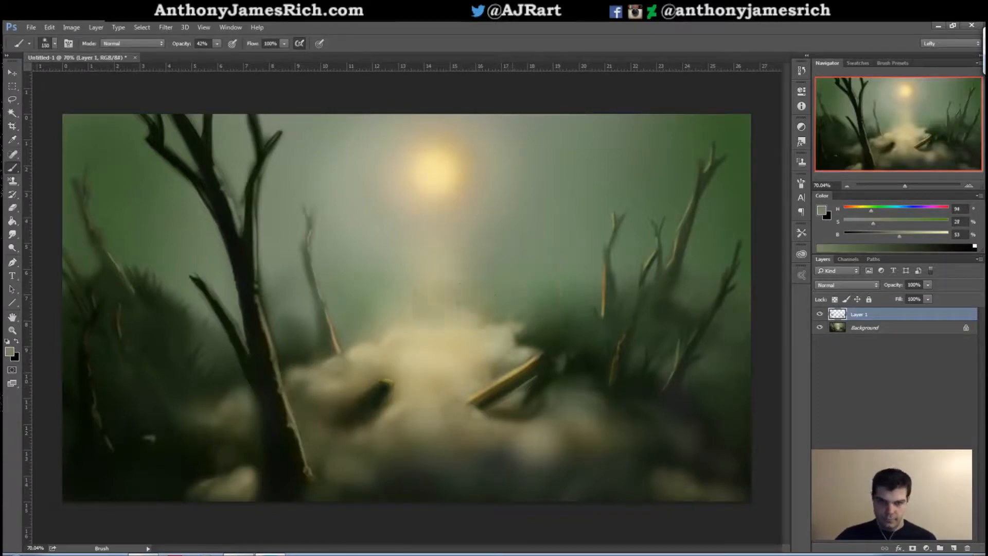
pyautogui.keyDown('alt'); pyautogui.click(433, 246); pyautogui.keyUp('alt')
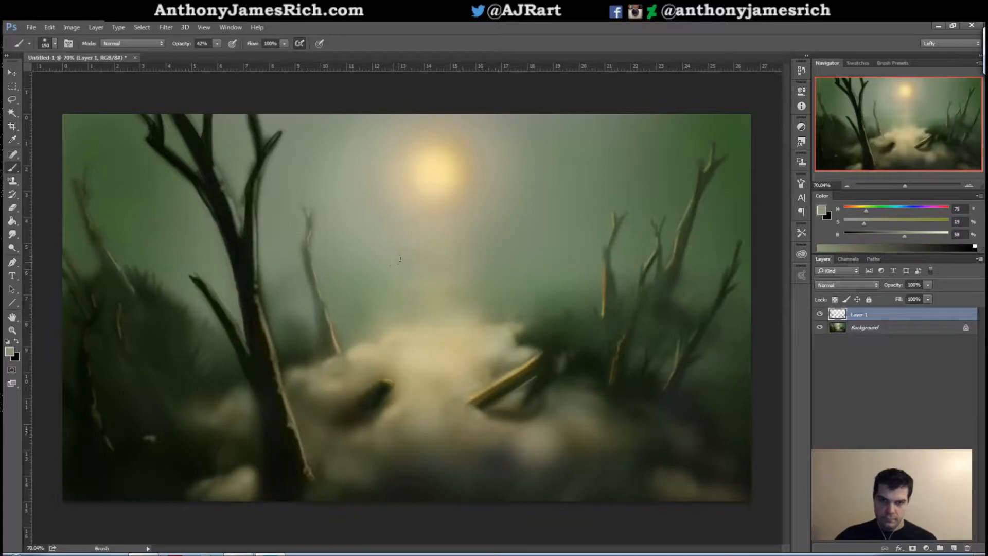
pyautogui.keyDown('alt'); pyautogui.click(483, 326); pyautogui.keyUp('alt')
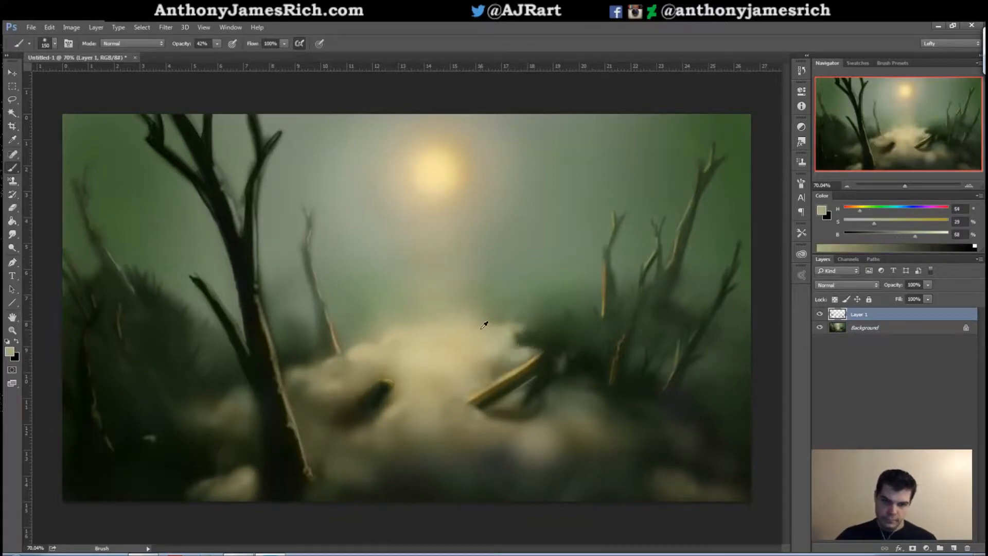
pyautogui.moveTo(512, 303); pyautogui.dragTo(528, 327)
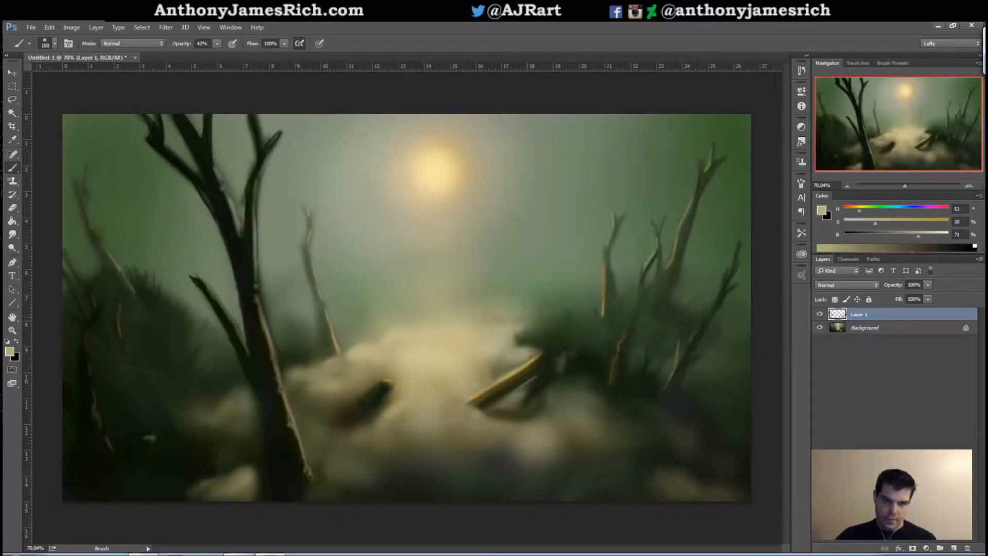
pyautogui.moveTo(371, 310); pyautogui.dragTo(331, 324)
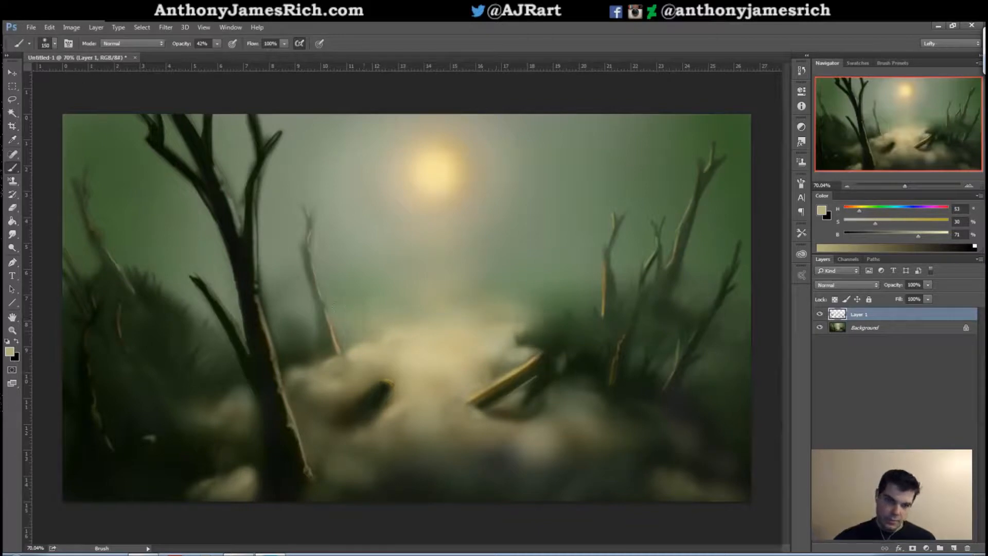
pyautogui.click(528, 317)
# - Extend the pale mist over both hillsides and the background tree bases with a larger soft brush
pyautogui.press(']')
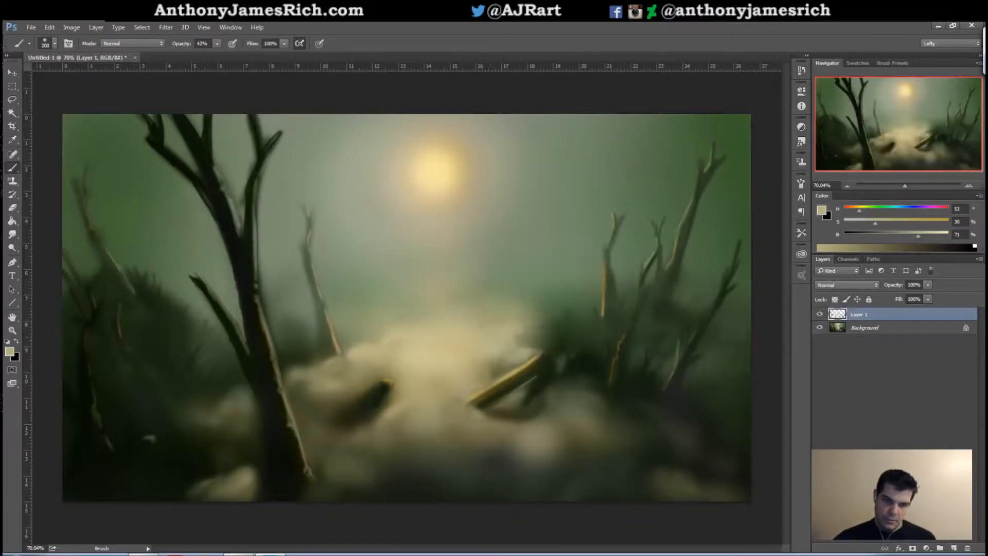
pyautogui.moveTo(312, 318); pyautogui.dragTo(320, 316)
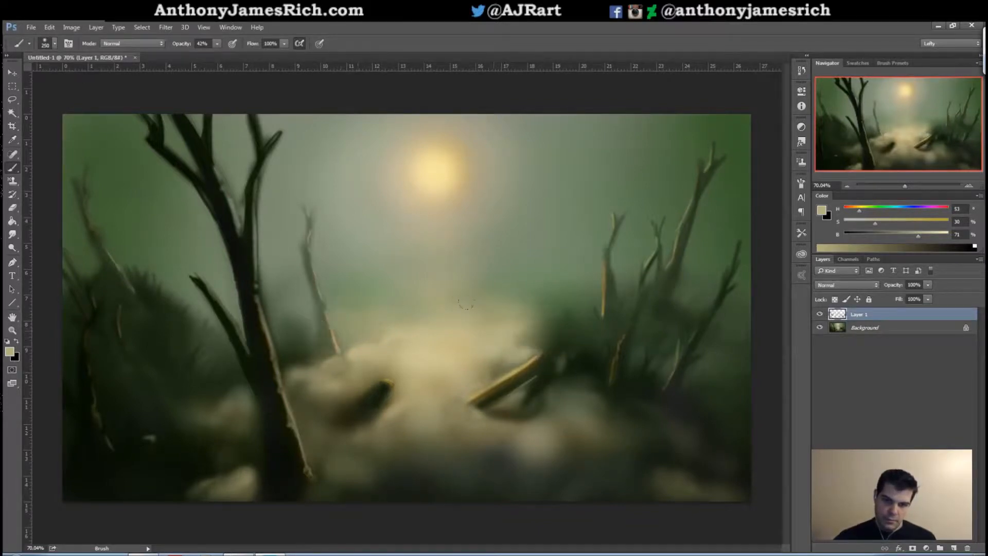
pyautogui.moveTo(540, 344); pyautogui.dragTo(638, 270)
pyautogui.press(']')
pyautogui.moveTo(303, 322)
pyautogui.mouseDown()
pyautogui.moveTo(276, 299)
pyautogui.moveTo(189, 314)
pyautogui.moveTo(134, 278)
pyautogui.mouseUp()
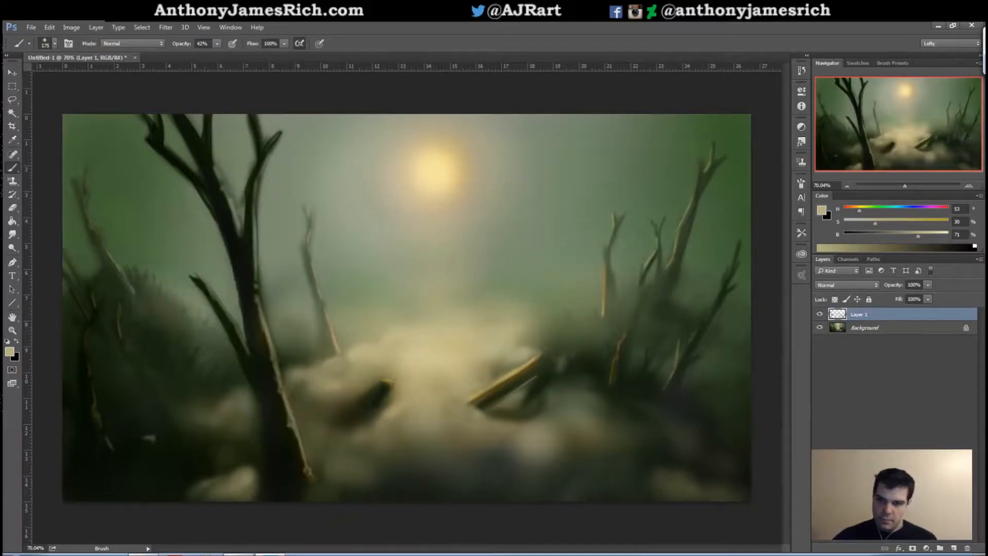
pyautogui.moveTo(584, 301); pyautogui.dragTo(549, 315)
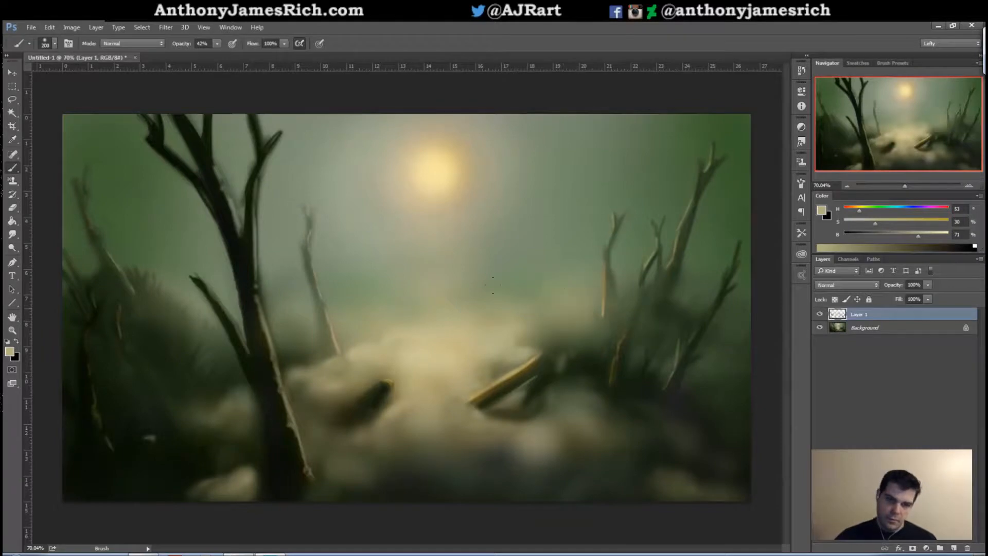
# - Brighten the central mist bank with sampled cream and pick a tan from the mist for the foreground
pyautogui.keyDown('alt'); pyautogui.click(411, 356); pyautogui.keyUp('alt')
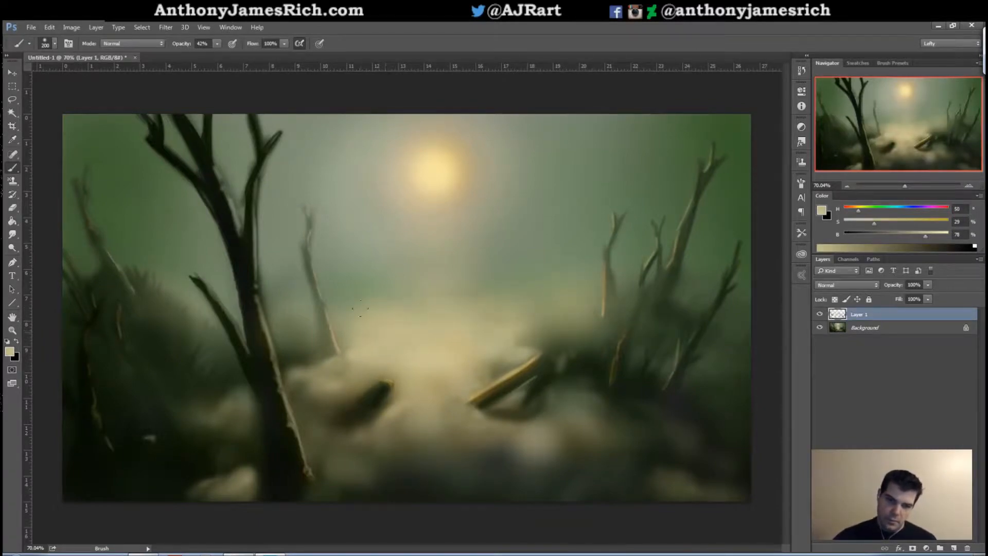
pyautogui.moveTo(526, 312); pyautogui.dragTo(497, 323)
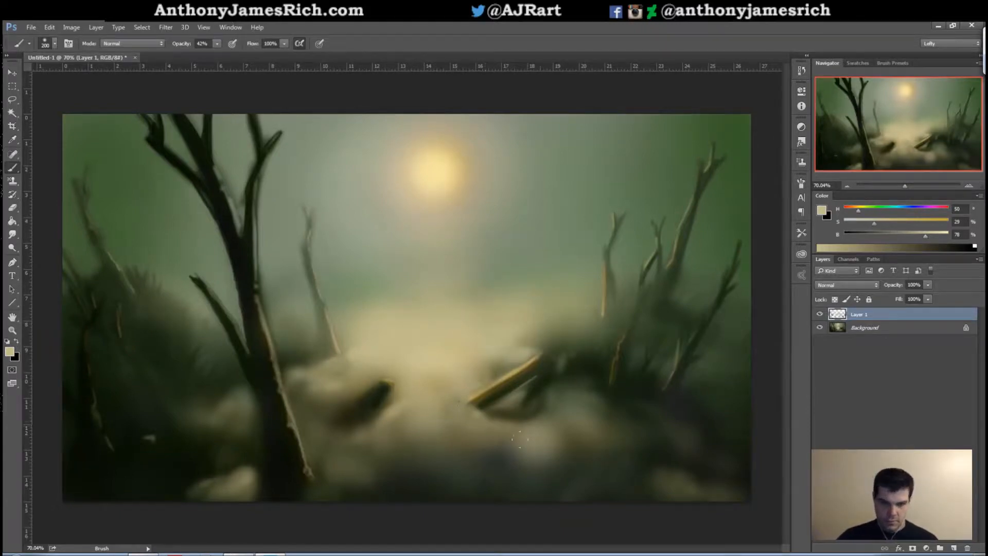
pyautogui.keyDown('alt'); pyautogui.click(455, 419); pyautogui.keyUp('alt')
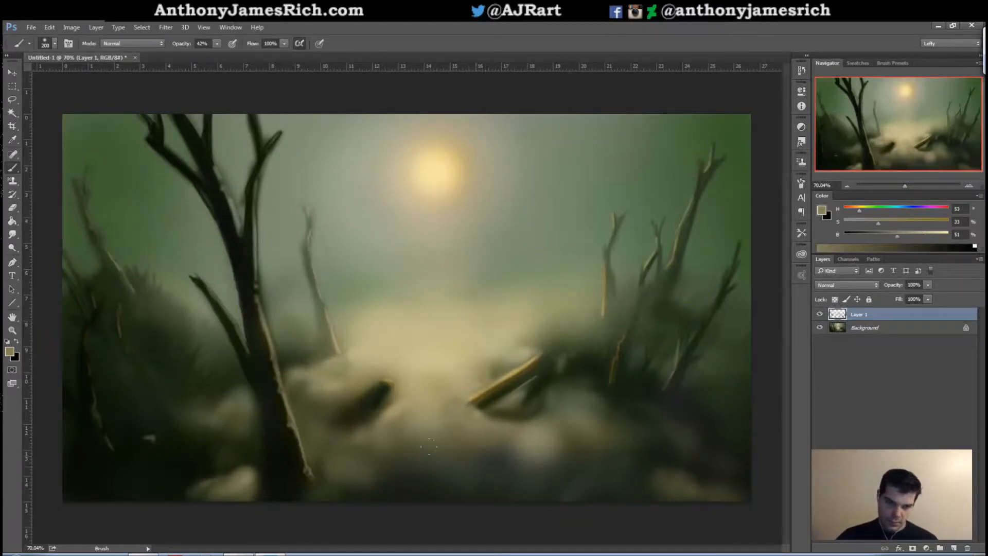
# - Paint a dark jagged mound in the lower-right foreground with sampled near-black green, outlining its peak and filling it in
pyautogui.keyDown('alt'); pyautogui.click(751, 466); pyautogui.keyUp('alt')
pyautogui.keyDown('alt'); pyautogui.click(297, 474); pyautogui.keyUp('alt')
pyautogui.press('[')
pyautogui.press('[')
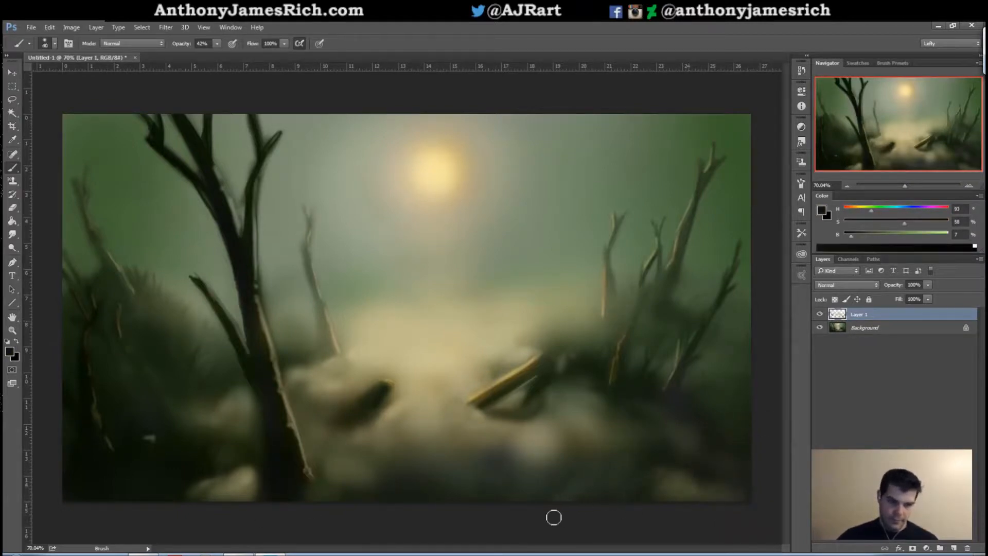
pyautogui.moveTo(560, 494)
pyautogui.mouseDown()
pyautogui.moveTo(601, 447)
pyautogui.moveTo(620, 470)
pyautogui.mouseUp()
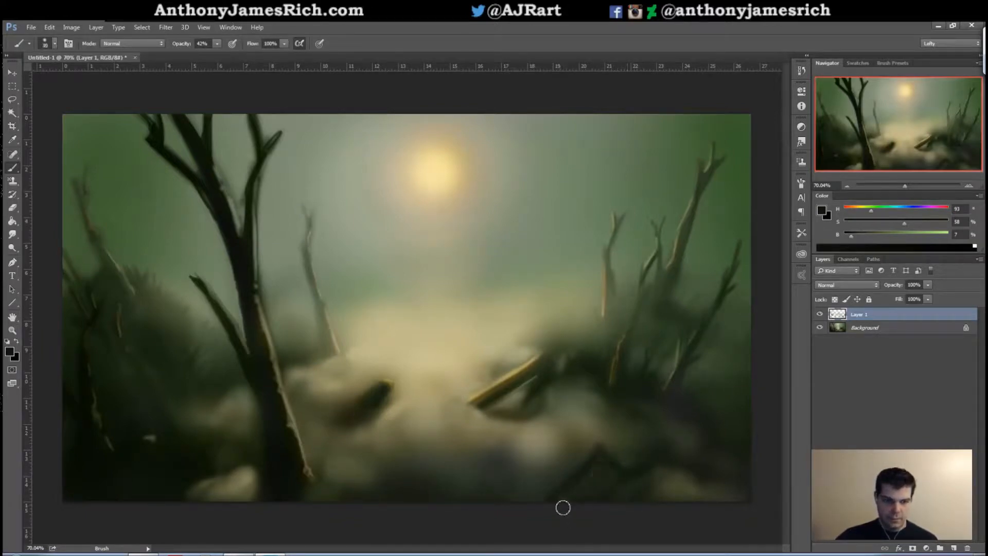
pyautogui.press('[')
pyautogui.press('[')
pyautogui.press('[')
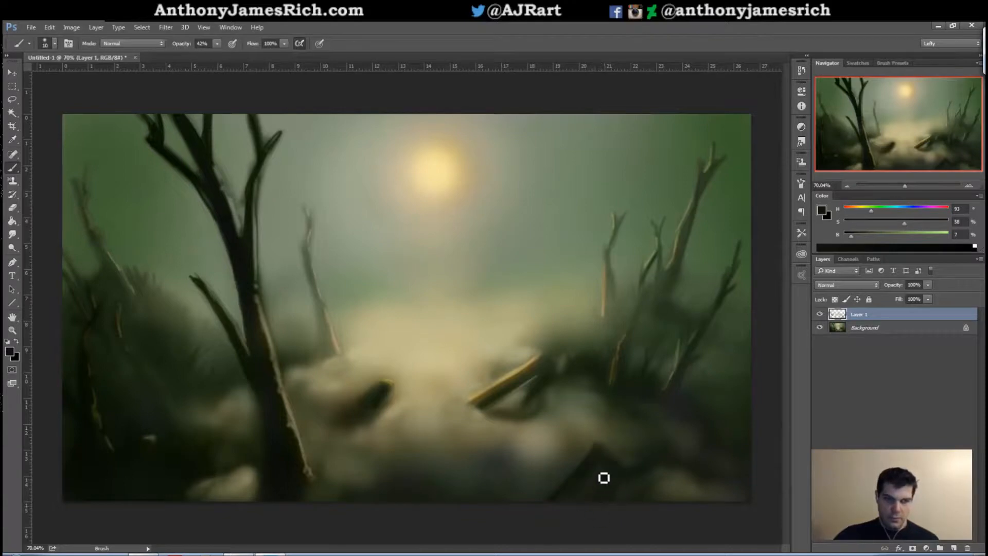
# - Extend the dark foreground mound up to the canvas's right edge and refine its left slope, varying the brush size
pyautogui.press(']')
pyautogui.press(']')
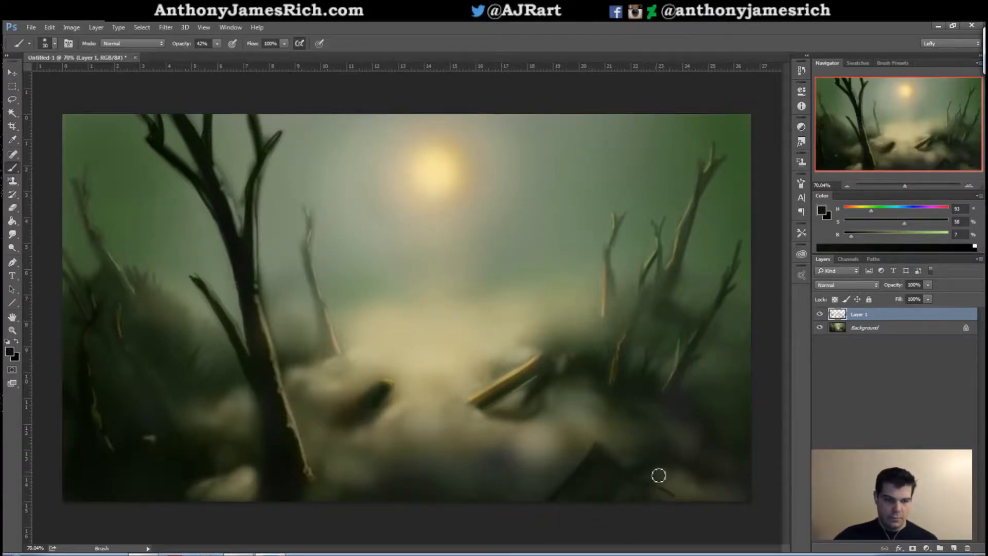
pyautogui.press(']')
pyautogui.press(']')
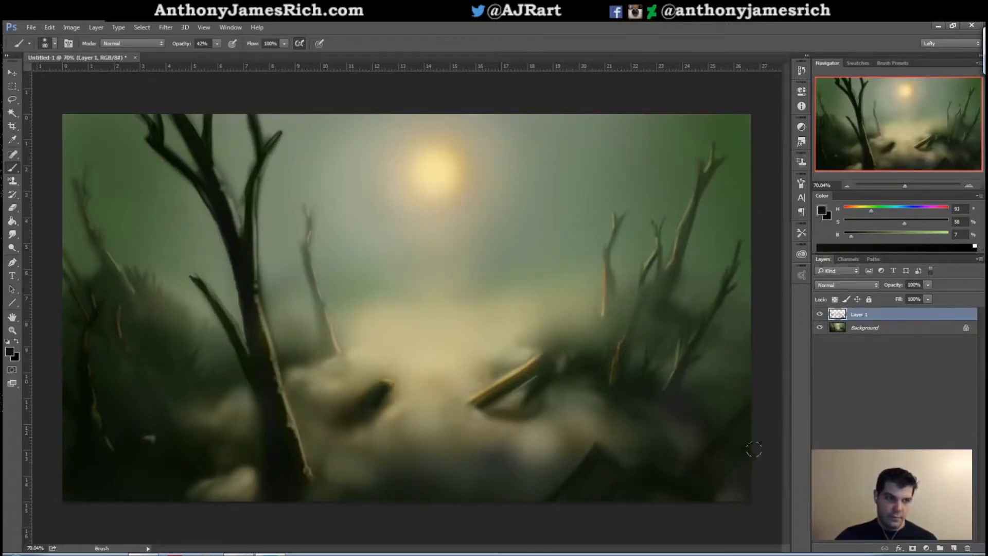
pyautogui.moveTo(758, 389); pyautogui.dragTo(727, 453)
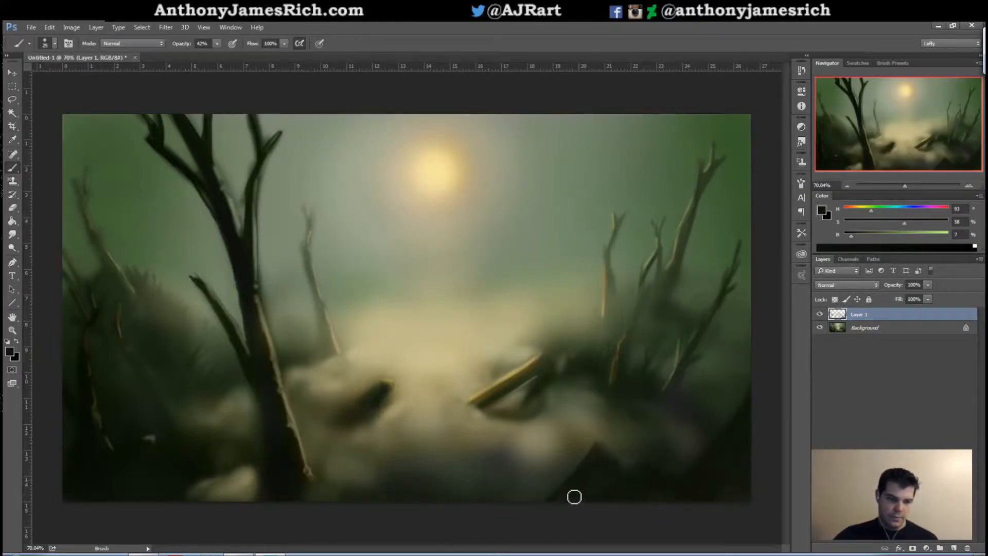
pyautogui.press('[')
pyautogui.press('[')
pyautogui.press('[')
# - Select the dark foreground mound with the Lasso, following its jagged top from the bottom edge to the canvas's right edge
pyautogui.click(12, 99)
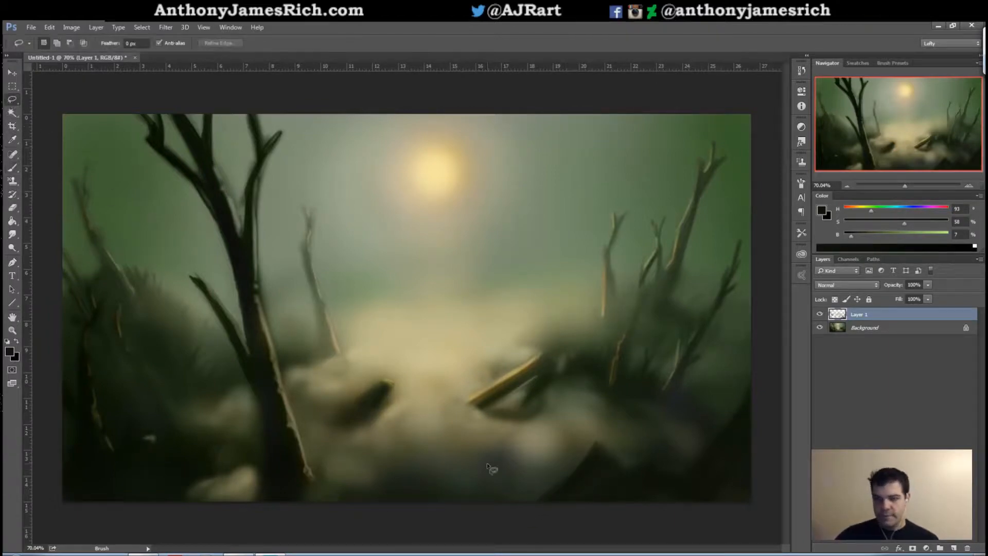
pyautogui.moveTo(532, 508)
pyautogui.mouseDown()
pyautogui.moveTo(597, 438)
pyautogui.moveTo(628, 466)
pyautogui.moveTo(646, 455)
pyautogui.moveTo(686, 464)
pyautogui.moveTo(754, 367)
pyautogui.moveTo(763, 391)
pyautogui.moveTo(757, 506)
pyautogui.moveTo(697, 528)
pyautogui.moveTo(535, 538)
pyautogui.mouseUp()
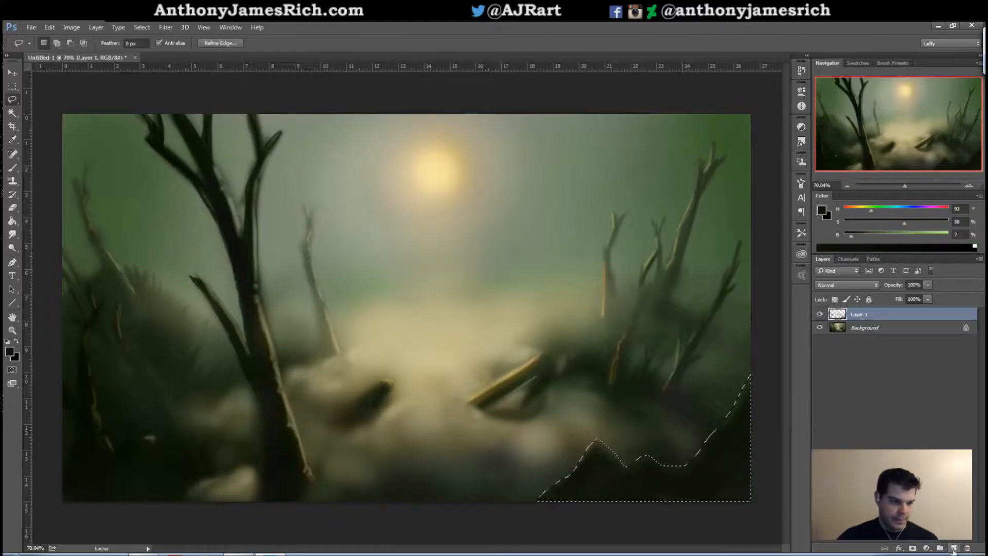
# - Add a new layer and fill the selected foreground mound with the near-black green
pyautogui.click(953, 549)
pyautogui.click(13, 222)
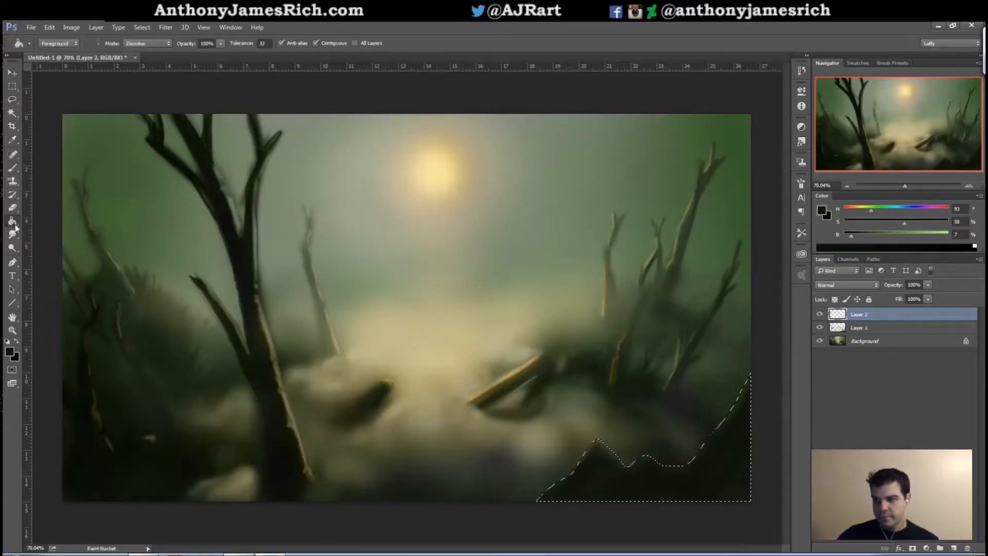
pyautogui.click(638, 484)
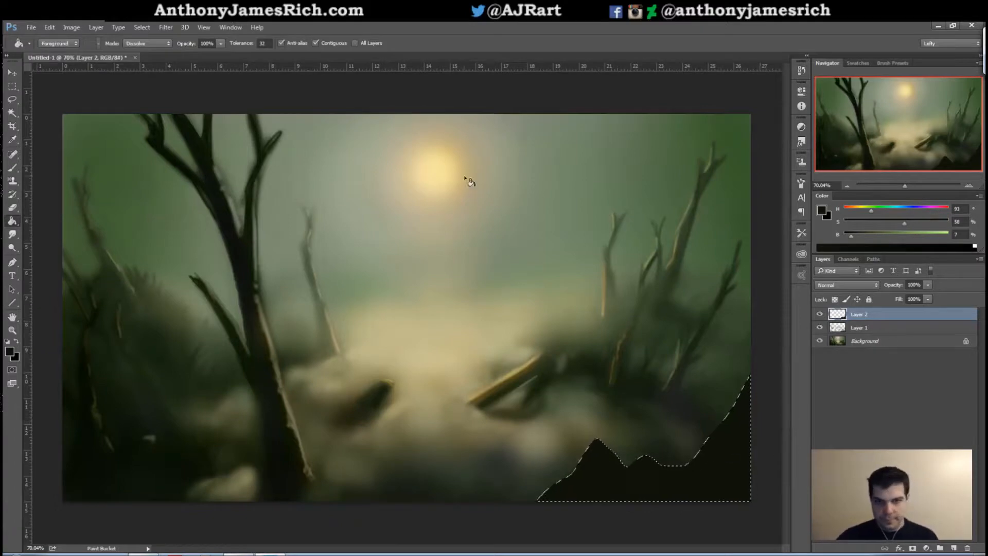
# - Paint a pale-yellow rim light along the mound's left slope with colour sampled from the moon, using a small brush
pyautogui.keyDown('alt'); pyautogui.click(441, 165); pyautogui.keyUp('alt')
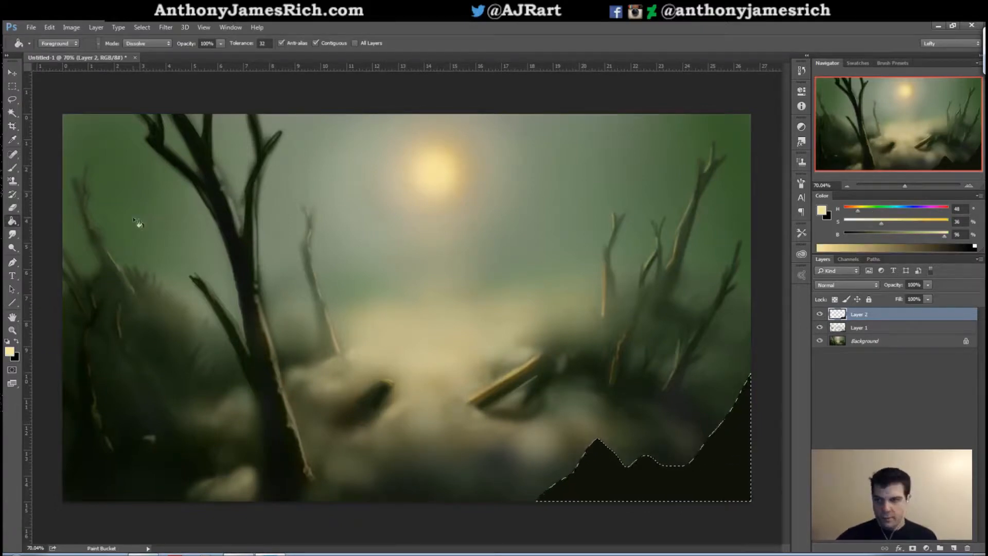
pyautogui.press('b')
pyautogui.moveTo(593, 445)
pyautogui.mouseDown()
pyautogui.moveTo(574, 477)
pyautogui.moveTo(549, 497)
pyautogui.mouseUp()
pyautogui.press('[')
pyautogui.press('[')
pyautogui.press('[')
pyautogui.press('[')
pyautogui.press(']')
pyautogui.press(']')
pyautogui.moveTo(598, 443); pyautogui.dragTo(575, 481)
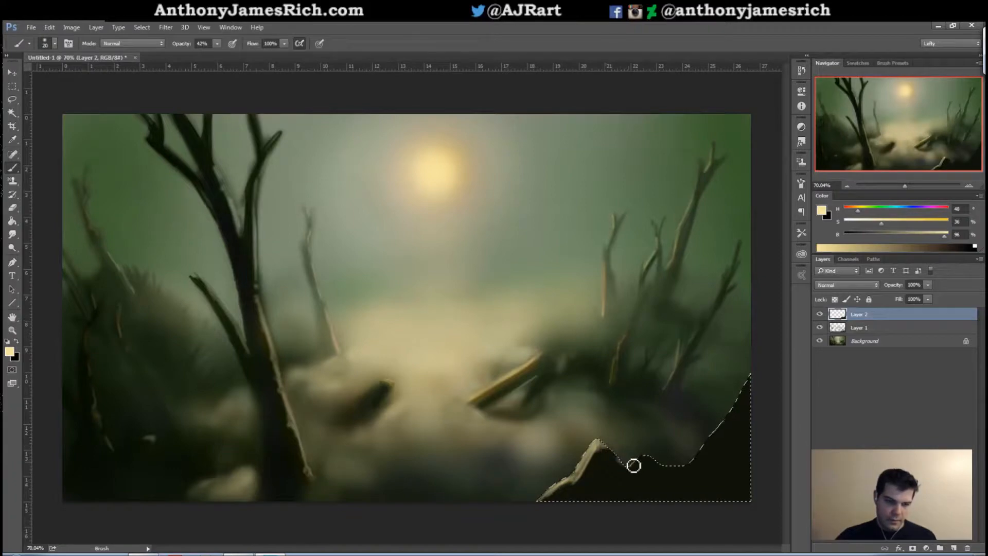
# - Paint a muted olive highlight along the mound's right ridge with colour sampled from its lit left peak
pyautogui.keyDown('alt'); pyautogui.click(253, 289); pyautogui.keyUp('alt')
pyautogui.press(']')
pyautogui.press(']')
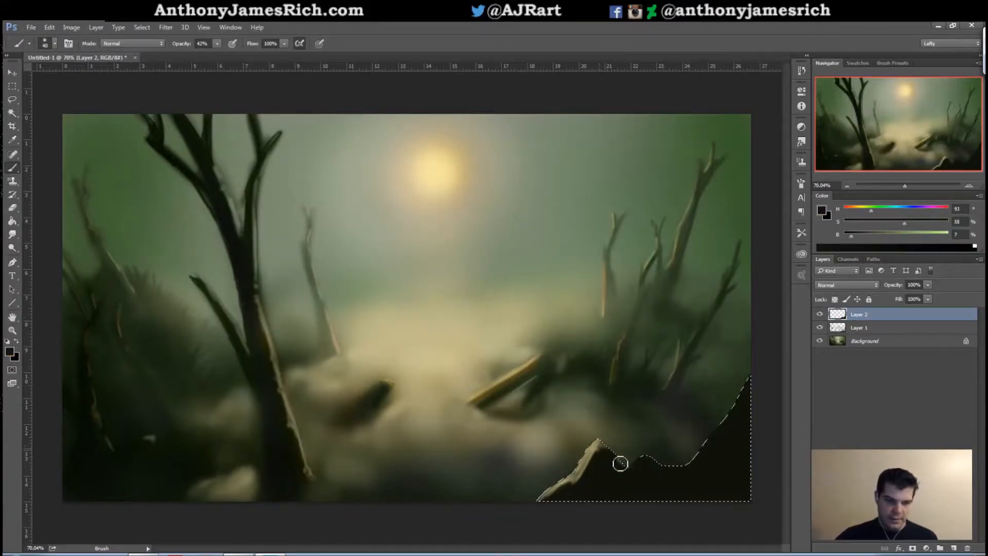
pyautogui.keyDown('alt'); pyautogui.click(596, 446); pyautogui.keyUp('alt')
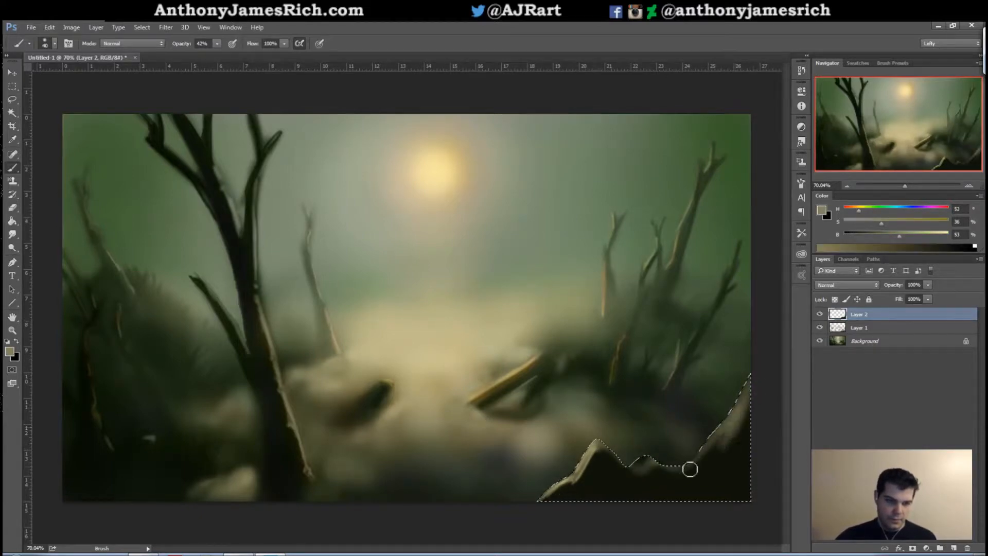
# - Darken the mound's inner faces with sampled dark greens, deselect it and refine the edge of its left slope
pyautogui.keyDown('alt'); pyautogui.click(743, 471); pyautogui.keyUp('alt')
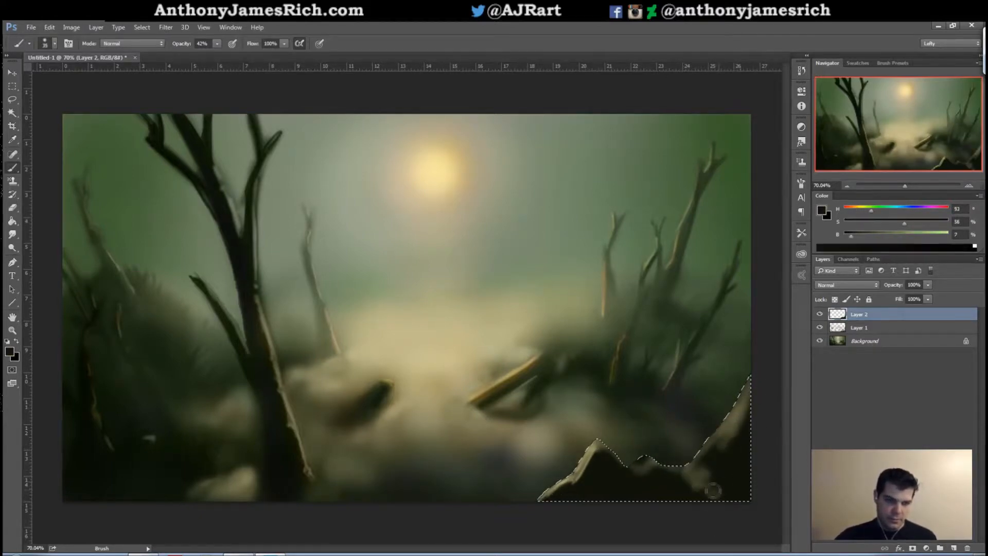
pyautogui.keyDown('alt'); pyautogui.click(730, 383); pyautogui.keyUp('alt')
pyautogui.press('[')
pyautogui.moveTo(658, 490)
pyautogui.mouseDown()
pyautogui.moveTo(628, 492)
pyautogui.moveTo(636, 476)
pyautogui.moveTo(590, 479)
pyautogui.moveTo(609, 469)
pyautogui.mouseUp()
pyautogui.keyDown('alt'); pyautogui.click(644, 479); pyautogui.keyUp('alt')
pyautogui.keyDown('alt'); pyautogui.click(668, 472); pyautogui.keyUp('alt')
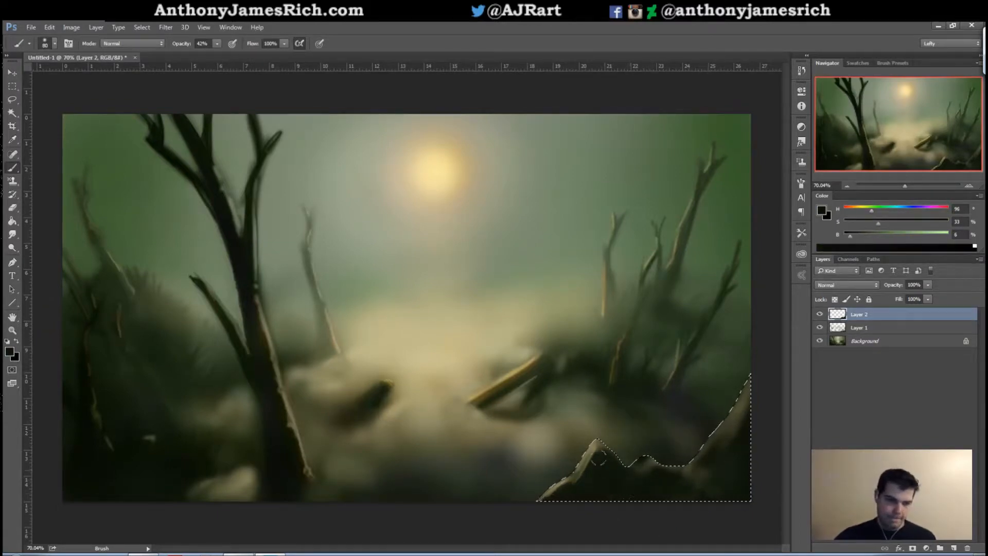
pyautogui.hotkey('ctrl', 'd')
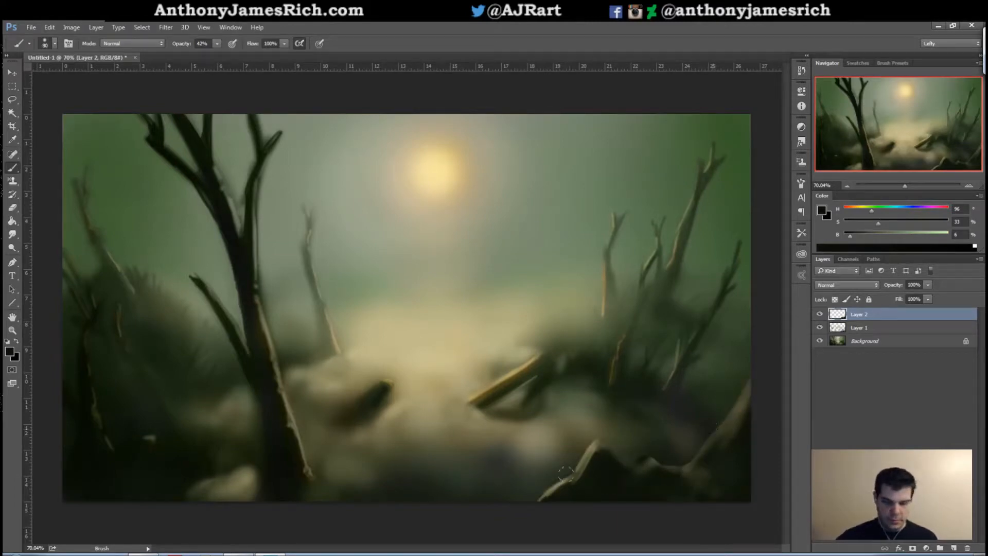
pyautogui.moveTo(539, 502); pyautogui.dragTo(596, 441)
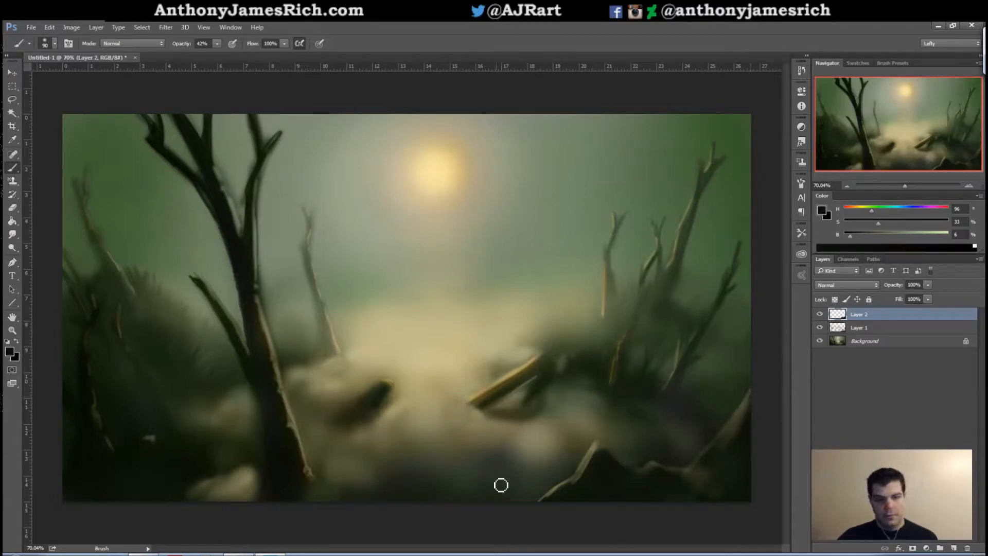
# - Paint soft mist over the right part of the mound with olive tones sampled from the nearby fog
pyautogui.keyDown('alt'); pyautogui.click(617, 434); pyautogui.keyUp('alt')
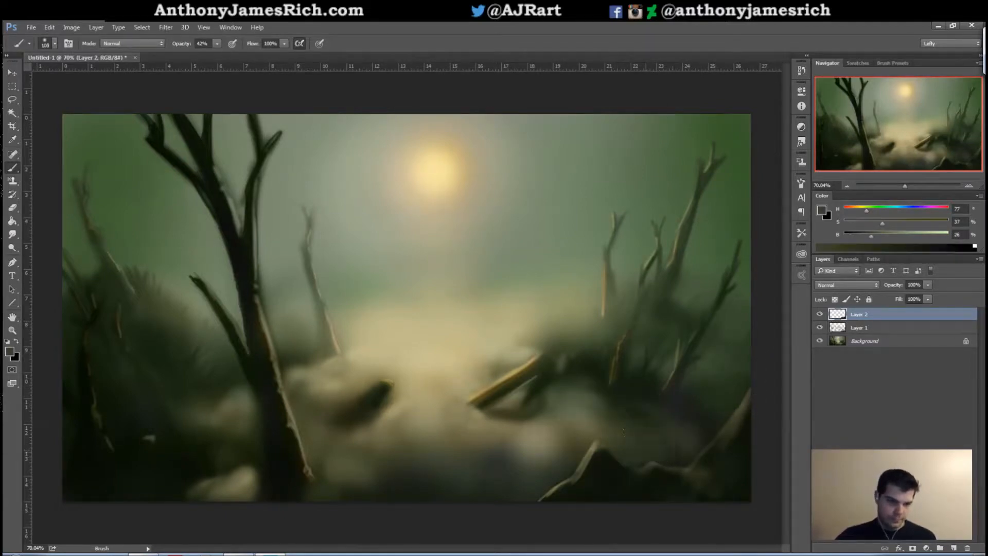
pyautogui.press(']')
pyautogui.moveTo(690, 463); pyautogui.dragTo(685, 465)
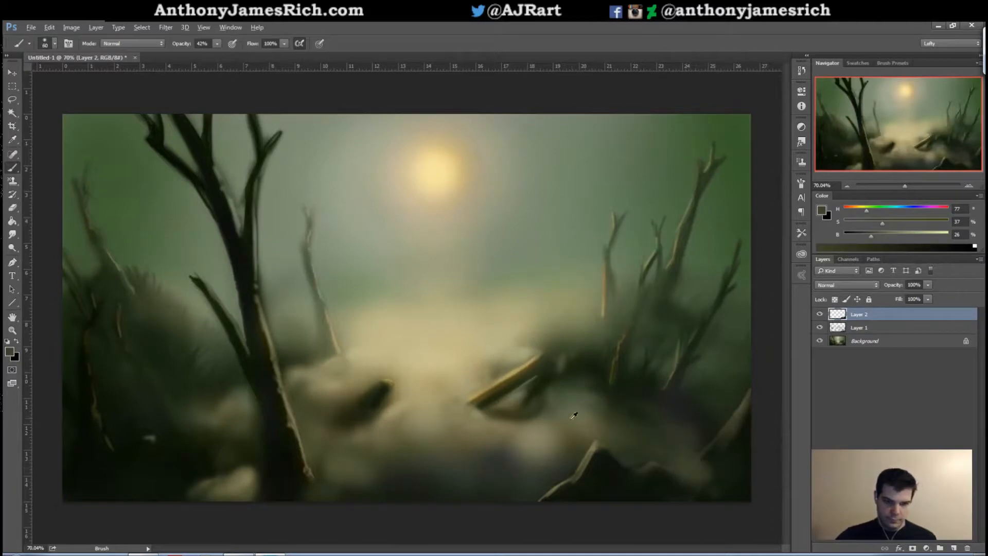
pyautogui.keyDown('alt'); pyautogui.click(572, 417); pyautogui.keyUp('alt')
pyautogui.moveTo(709, 465)
pyautogui.mouseDown()
pyautogui.moveTo(712, 445)
pyautogui.moveTo(726, 471)
pyautogui.moveTo(710, 479)
pyautogui.moveTo(757, 474)
pyautogui.moveTo(753, 483)
pyautogui.moveTo(739, 489)
pyautogui.moveTo(662, 458)
pyautogui.mouseUp()
pyautogui.moveTo(626, 463); pyautogui.dragTo(651, 461)
# - Blend the mist behind the mound and around its right-hand rock with sampled olive tones and a smaller brush
pyautogui.keyDown('alt'); pyautogui.click(573, 437); pyautogui.keyUp('alt')
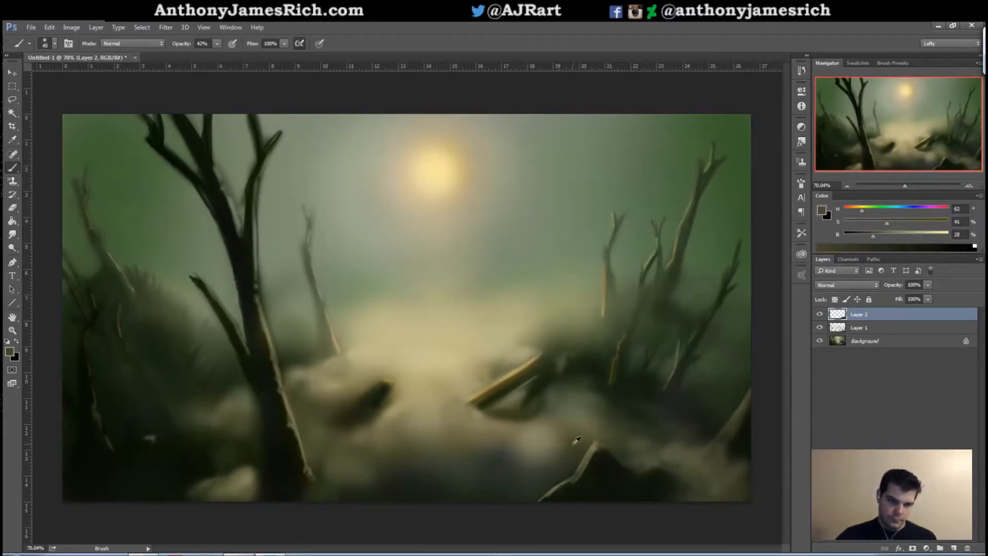
pyautogui.moveTo(635, 431)
pyautogui.mouseDown()
pyautogui.moveTo(611, 415)
pyautogui.moveTo(646, 413)
pyautogui.moveTo(677, 430)
pyautogui.moveTo(712, 421)
pyautogui.mouseUp()
pyautogui.press('[')
pyautogui.press('[')
pyautogui.keyDown('alt'); pyautogui.click(730, 437); pyautogui.keyUp('alt')
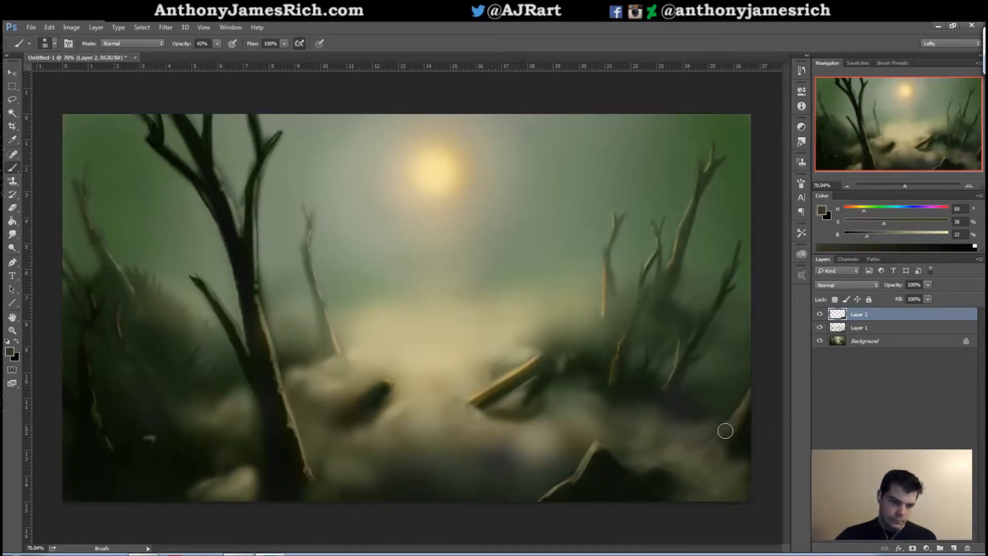
pyautogui.keyDown('alt'); pyautogui.click(743, 409); pyautogui.keyUp('alt')
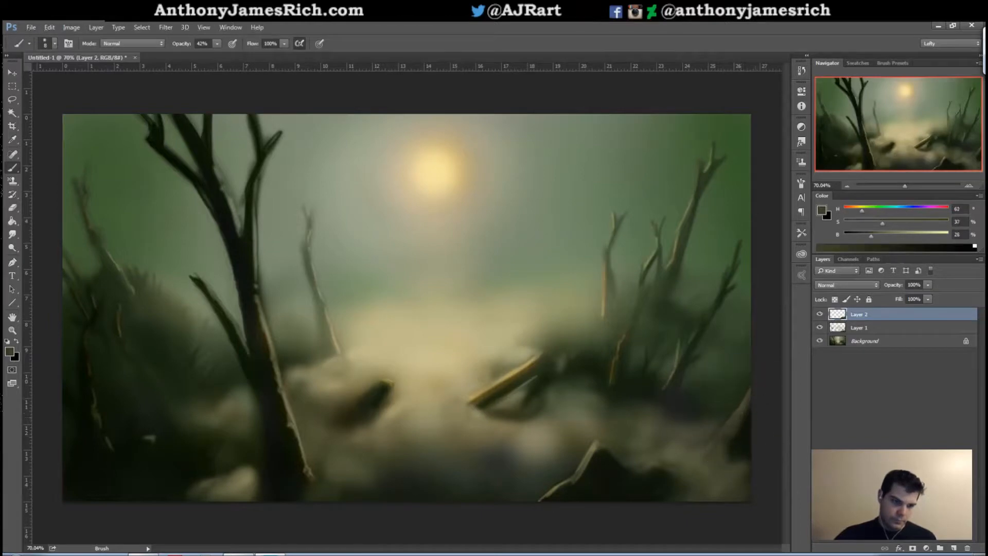
pyautogui.keyDown('alt'); pyautogui.click(628, 450); pyautogui.keyUp('alt')
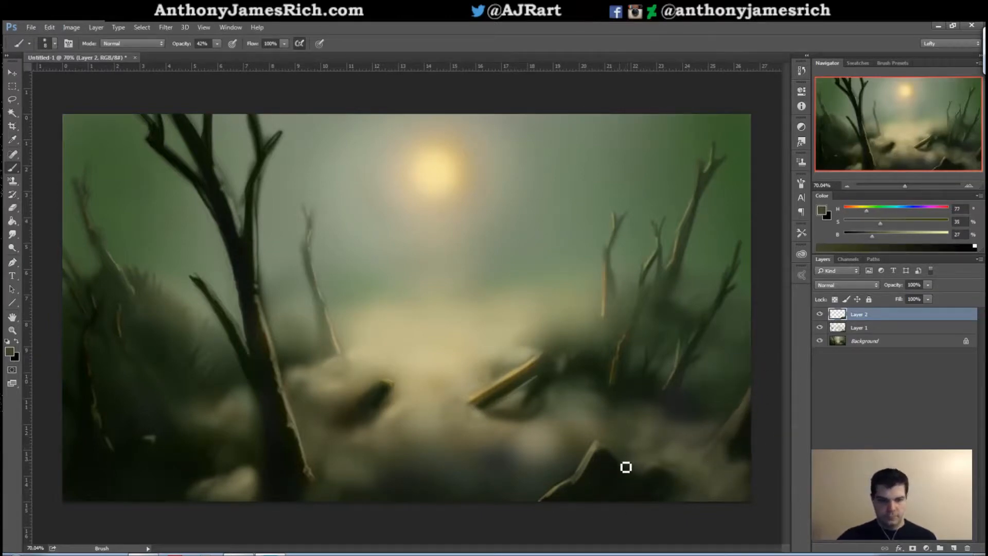
# - Cover the dark bottom-centre foreground with soft mist sampled from the light patch beside the mound, using a large brush
pyautogui.keyDown('alt'); pyautogui.click(543, 450); pyautogui.keyUp('alt')
pyautogui.press(']')
pyautogui.press(']')
pyautogui.press(']')
pyautogui.press(']')
pyautogui.press(']')
pyautogui.press(']')
pyautogui.press(']')
pyautogui.press(']')
pyautogui.press(']')
pyautogui.moveTo(415, 477)
pyautogui.mouseDown()
pyautogui.moveTo(380, 486)
pyautogui.moveTo(496, 472)
pyautogui.mouseUp()
pyautogui.moveTo(435, 457)
pyautogui.mouseDown()
pyautogui.moveTo(374, 461)
pyautogui.moveTo(494, 494)
pyautogui.moveTo(548, 496)
pyautogui.moveTo(476, 481)
pyautogui.moveTo(343, 491)
pyautogui.mouseUp()
pyautogui.press('[')
pyautogui.press('[')
pyautogui.press('[')
pyautogui.press('[')
pyautogui.press('[')
pyautogui.press('[')
pyautogui.press('[')
pyautogui.press(']')
pyautogui.press(']')
pyautogui.press(']')
pyautogui.press(']')
pyautogui.press(']')
pyautogui.press(']')
pyautogui.press(']')
pyautogui.press(']')
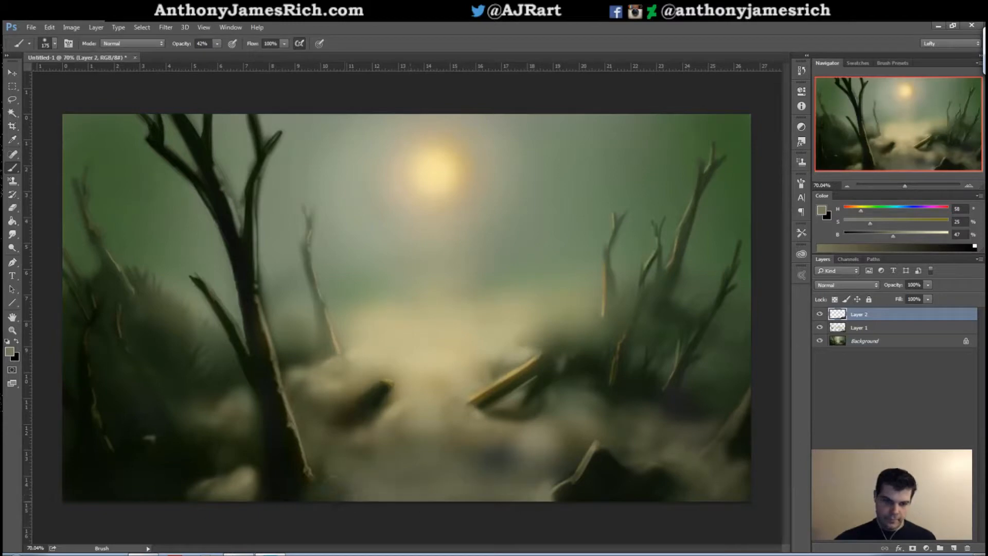
pyautogui.moveTo(545, 491)
pyautogui.mouseDown()
pyautogui.moveTo(573, 497)
pyautogui.moveTo(390, 465)
pyautogui.mouseUp()
# - Brighten the central foreground path with tan sampled from the mist bank, using a very large brush
pyautogui.keyDown('alt'); pyautogui.click(501, 455); pyautogui.keyUp('alt')
pyautogui.keyDown('alt'); pyautogui.click(429, 413); pyautogui.keyUp('alt')
pyautogui.keyDown('alt'); pyautogui.click(425, 369); pyautogui.keyUp('alt')
pyautogui.press(']')
pyautogui.press(']')
pyautogui.press(']')
pyautogui.moveTo(391, 431); pyautogui.dragTo(451, 456)
pyautogui.moveTo(425, 423); pyautogui.dragTo(356, 448)
pyautogui.press(']')
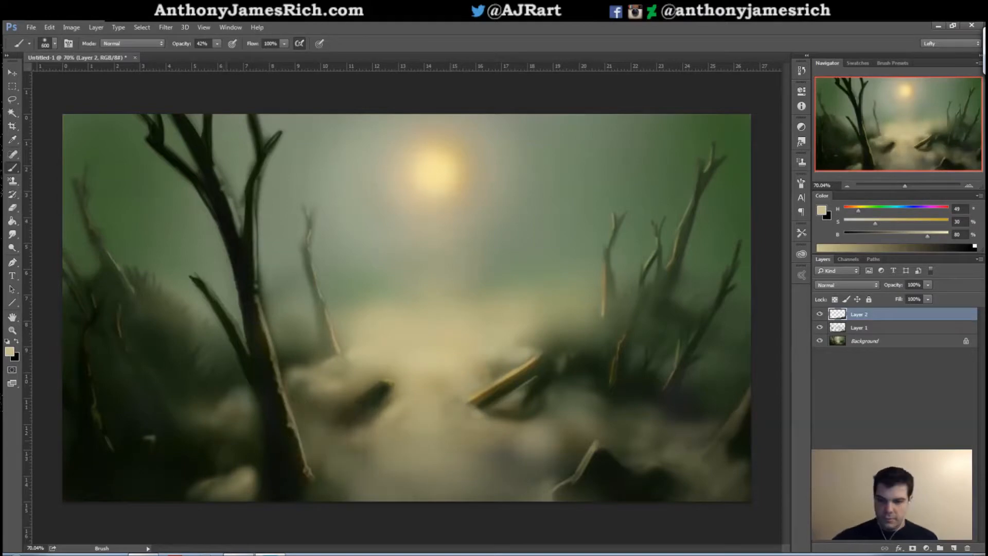
# - Paint pale tan mist along the left side of the large tree's lower trunk with a smaller brush
pyautogui.press('[')
pyautogui.press('[')
pyautogui.press('[')
pyautogui.moveTo(234, 438)
pyautogui.mouseDown()
pyautogui.moveTo(243, 453)
pyautogui.moveTo(257, 432)
pyautogui.mouseUp()
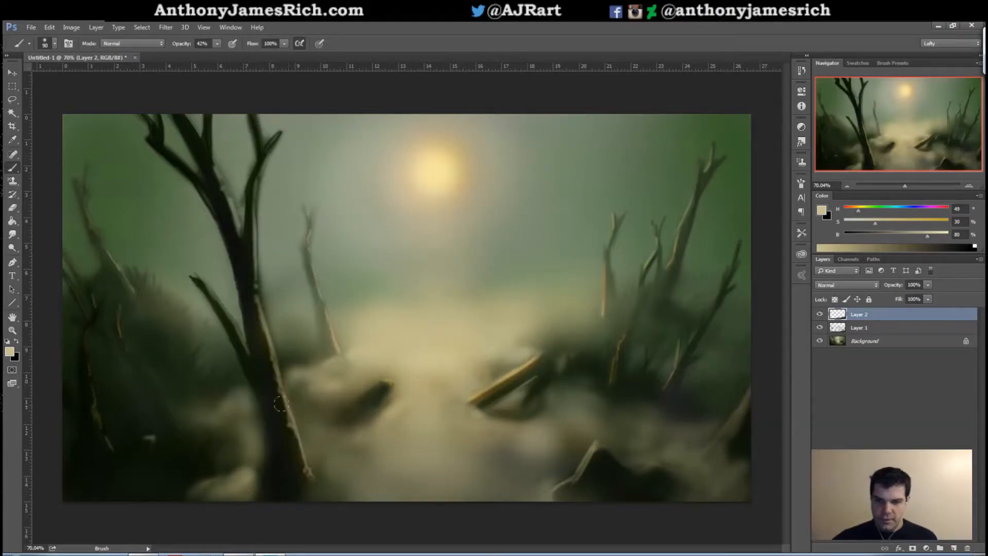
# - Darken and widen the base of the large tree with near-black sampled from its trunk, enlarging the brush
pyautogui.keyDown('alt'); pyautogui.click(267, 416); pyautogui.keyUp('alt')
pyautogui.press('[')
pyautogui.press('[')
pyautogui.press('[')
pyautogui.press('[')
pyautogui.press('[')
pyautogui.press('[')
pyautogui.press('[')
pyautogui.press('[')
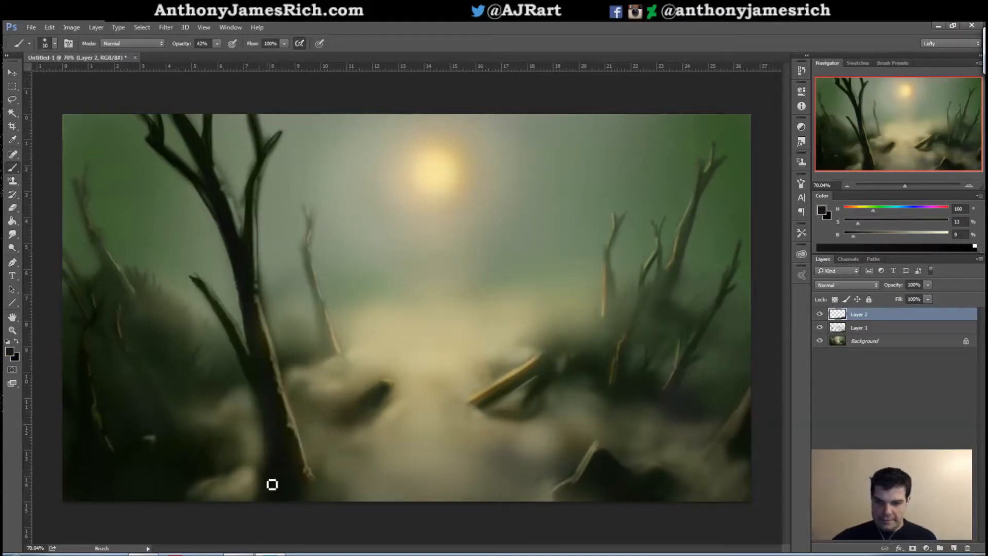
pyautogui.press(']')
pyautogui.press(']')
pyautogui.press(']')
pyautogui.press(']')
pyautogui.press(']')
pyautogui.press(']')
pyautogui.press(']')
pyautogui.moveTo(261, 488); pyautogui.dragTo(237, 494)
pyautogui.press(']')
pyautogui.press(']')
pyautogui.press(']')
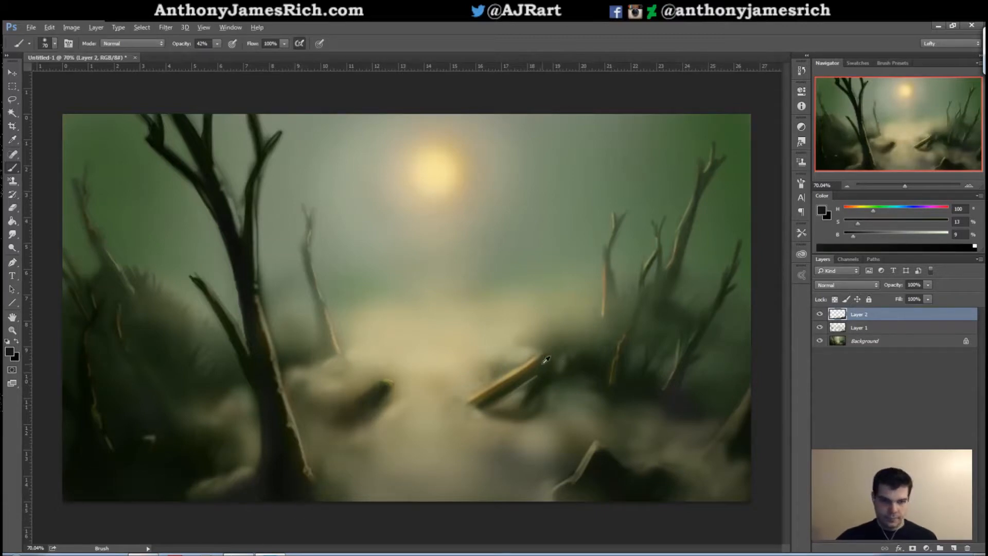
# - Touch up the fallen log area and the lower-left foot of the mound with sampled mist and dark tones
pyautogui.keyDown('alt'); pyautogui.click(671, 395); pyautogui.keyUp('alt')
pyautogui.keyDown('alt'); pyautogui.click(289, 453); pyautogui.keyUp('alt')
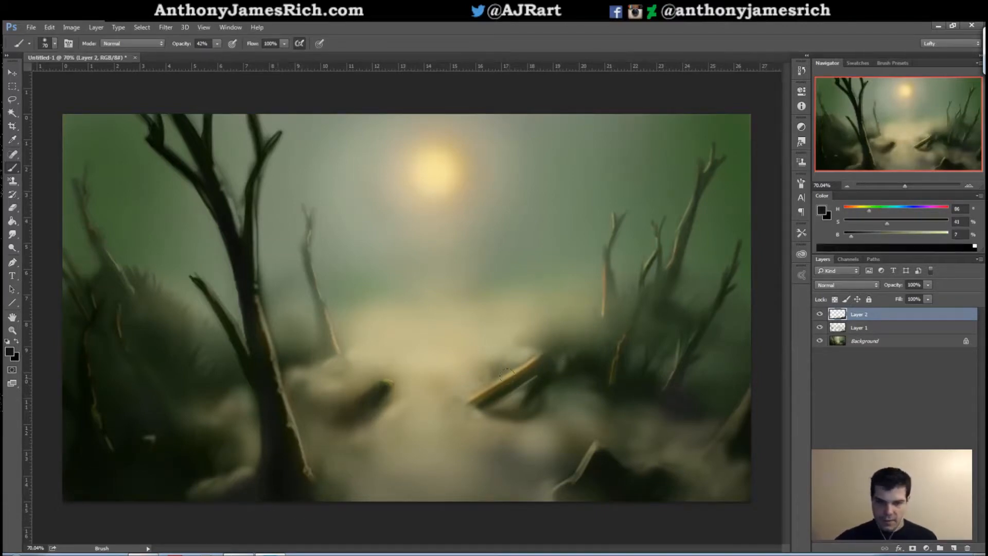
pyautogui.press(']')
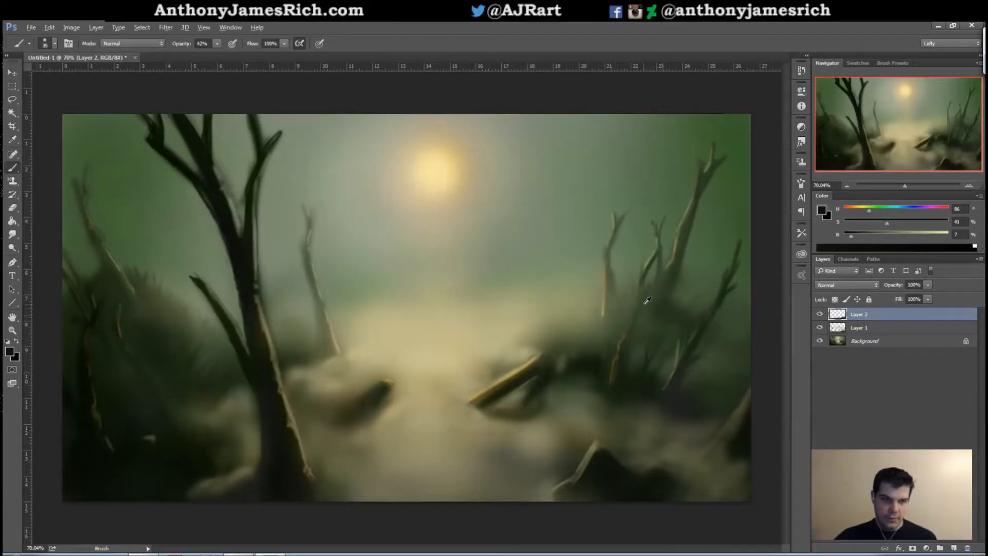
pyautogui.keyDown('alt'); pyautogui.click(575, 317); pyautogui.keyUp('alt')
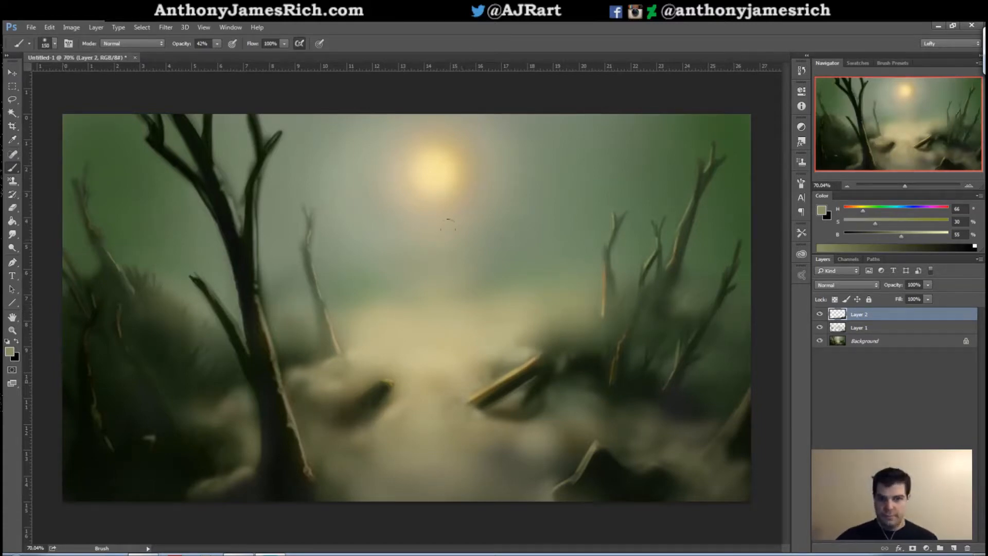
pyautogui.keyDown('alt'); pyautogui.click(595, 478); pyautogui.keyUp('alt')
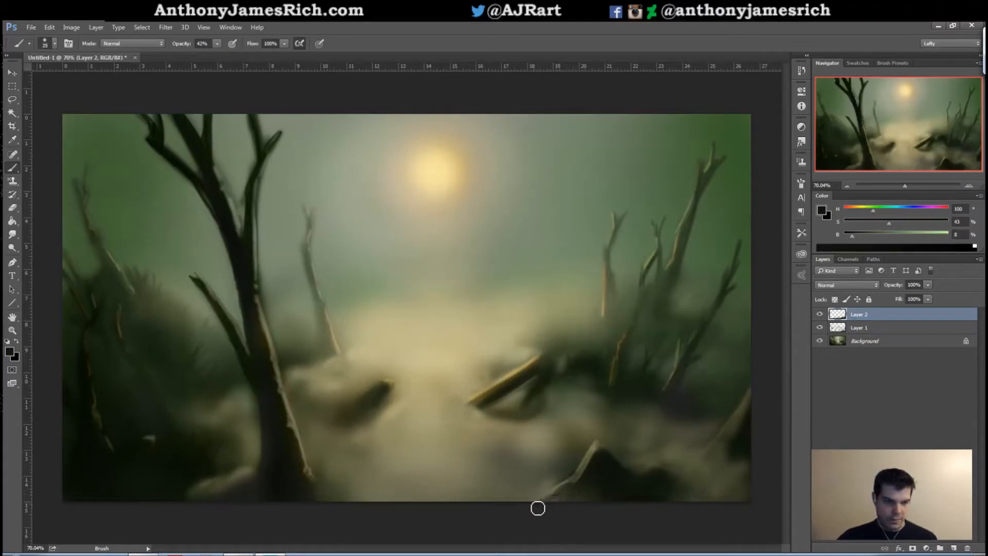
# - Brighten the mist in the right foreground beside the mound with light olive sampled from the fog
pyautogui.keyDown('alt'); pyautogui.click(546, 436); pyautogui.keyUp('alt')
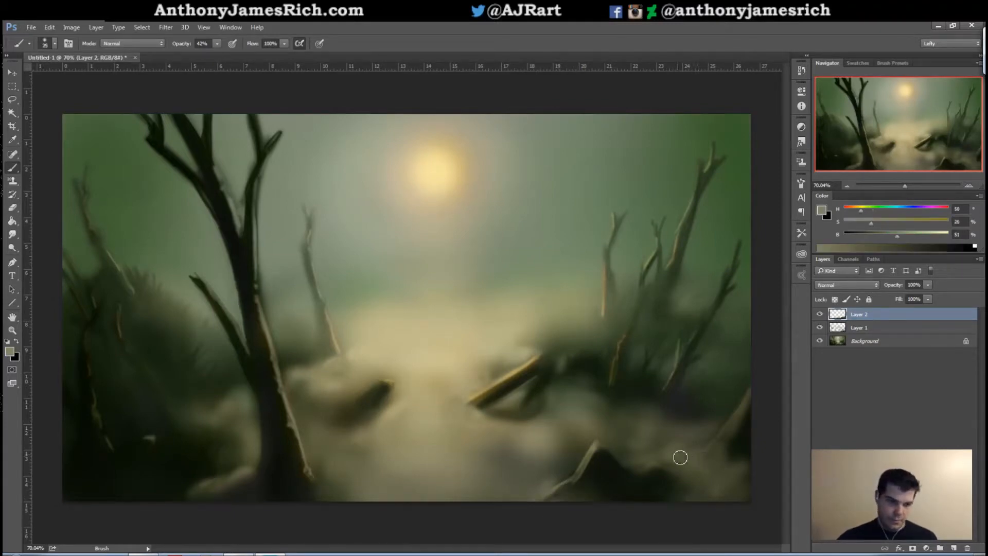
pyautogui.moveTo(682, 439)
pyautogui.mouseDown()
pyautogui.moveTo(705, 446)
pyautogui.moveTo(663, 458)
pyautogui.moveTo(713, 455)
pyautogui.moveTo(675, 463)
pyautogui.moveTo(731, 480)
pyautogui.mouseUp()
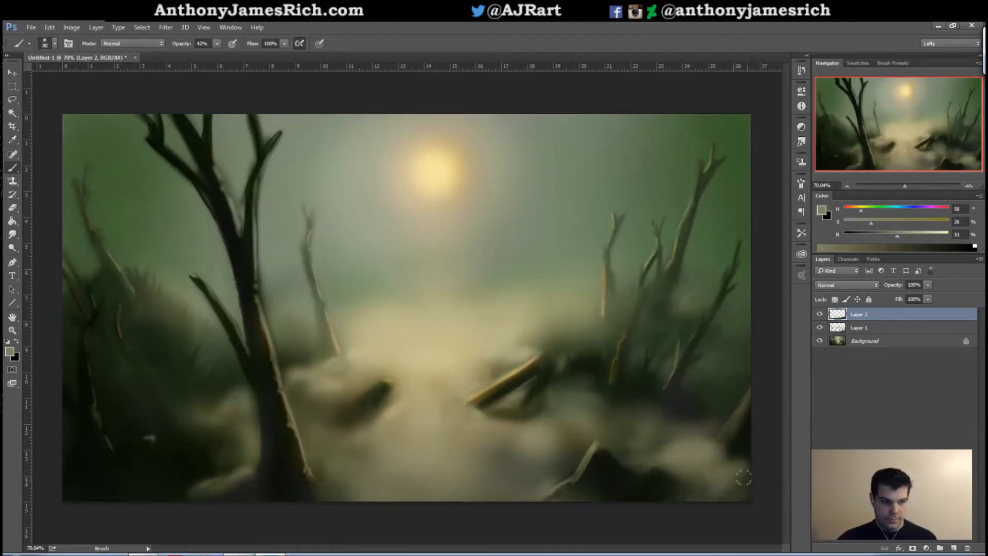
pyautogui.press(']')
pyautogui.press(']')
pyautogui.press(']')
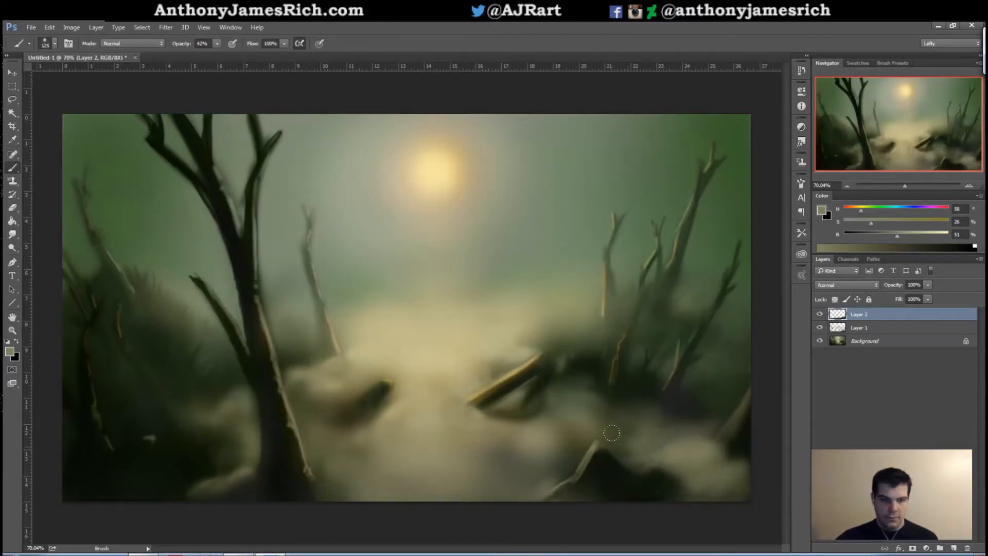
# - Paint soft mist over the dark ground left of the large tree with tan sampled from the central mist
pyautogui.keyDown('alt'); pyautogui.click(386, 346); pyautogui.keyUp('alt')
pyautogui.press('[')
pyautogui.press('[')
pyautogui.press('[')
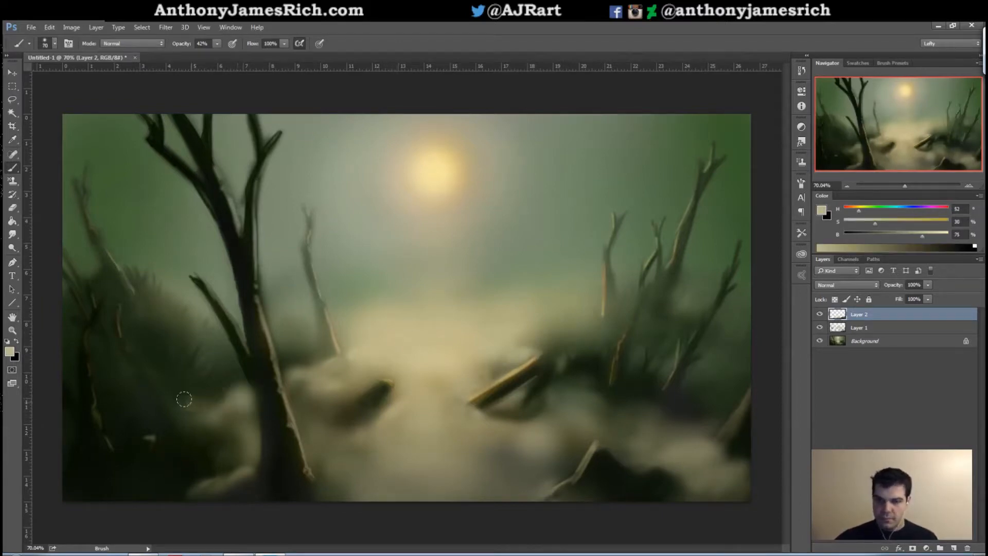
pyautogui.moveTo(206, 390)
pyautogui.mouseDown()
pyautogui.moveTo(216, 397)
pyautogui.moveTo(169, 377)
pyautogui.mouseUp()
pyautogui.press(']')
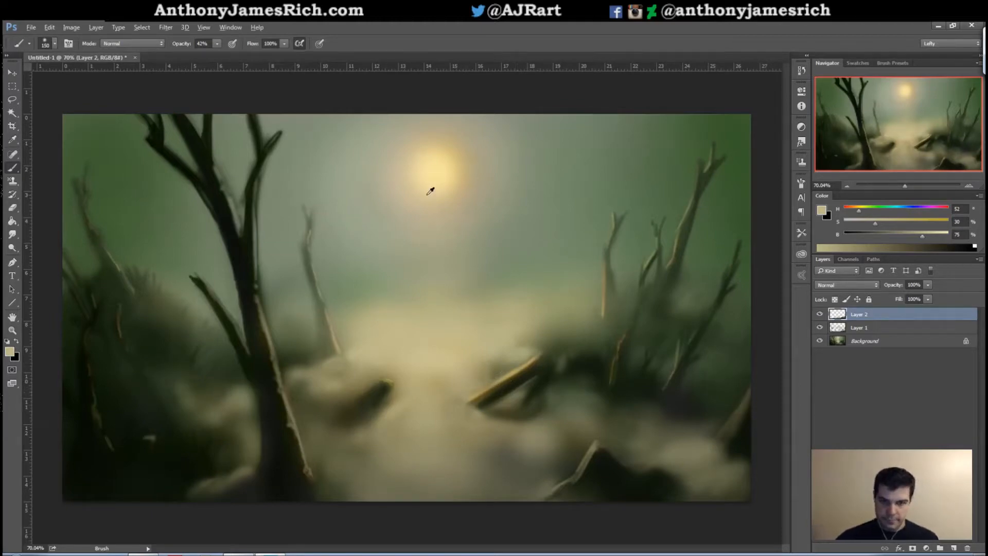
# - Try painting thin pale-yellow light streaks on the ground below the fallen log with colour sampled from the moon, and undo them
pyautogui.keyDown('alt'); pyautogui.click(444, 175); pyautogui.keyUp('alt')
pyautogui.press('[')
pyautogui.press('[')
pyautogui.press('[')
pyautogui.press('[')
pyautogui.press('[')
pyautogui.press('[')
pyautogui.press('[')
pyautogui.press('[')
pyautogui.press('[')
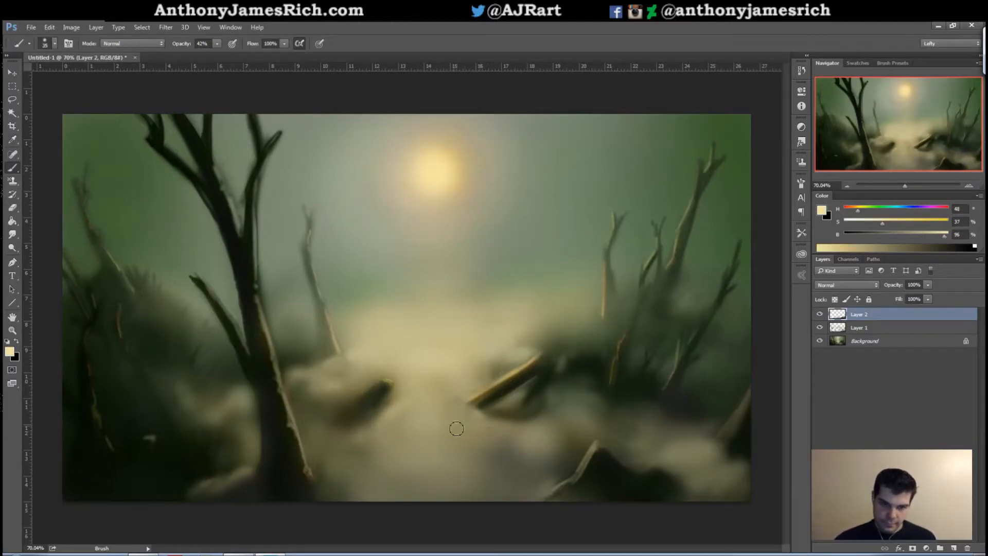
pyautogui.press('[')
pyautogui.press('[')
pyautogui.press('[')
pyautogui.moveTo(428, 425); pyautogui.dragTo(519, 432)
pyautogui.press(']')
pyautogui.press(']')
pyautogui.press(']')
pyautogui.press(']')
pyautogui.press(']')
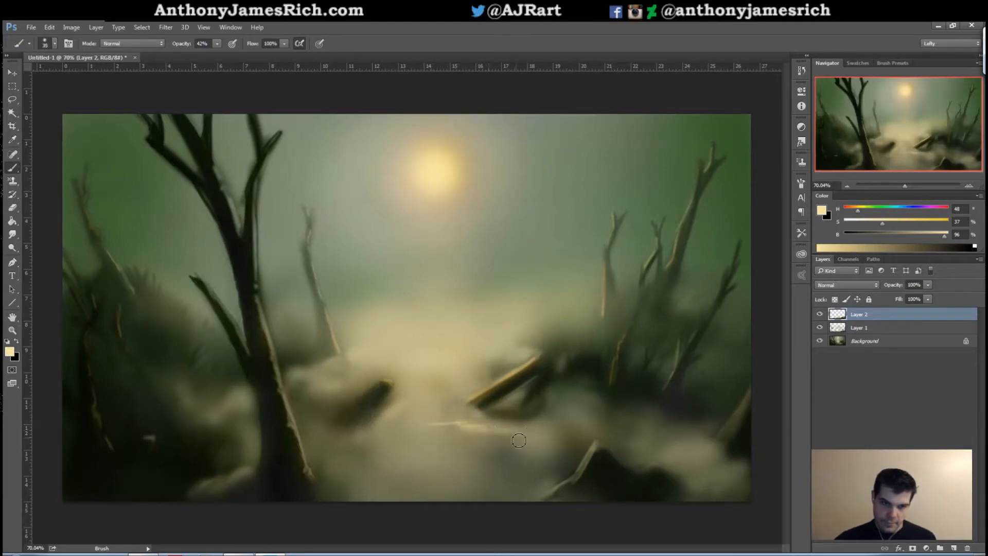
pyautogui.hotkey('ctrl', 'alt', 'z')
pyautogui.hotkey('ctrl', 'alt', 'z')
pyautogui.hotkey('ctrl', 'alt', 'z')
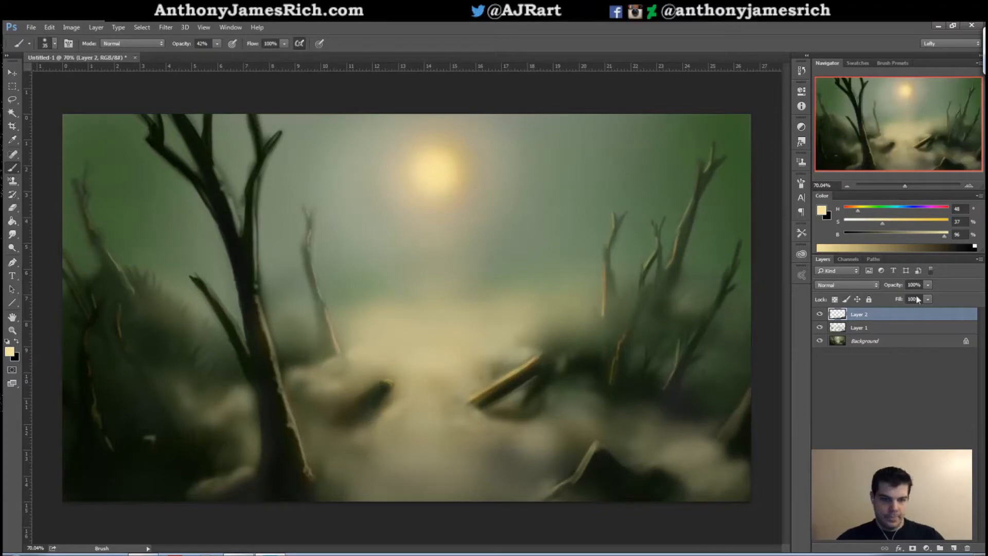
# - Add a new layer and paint pale-yellow horizontal light streaks below the moon with colour sampled from the moon
pyautogui.click(956, 549)
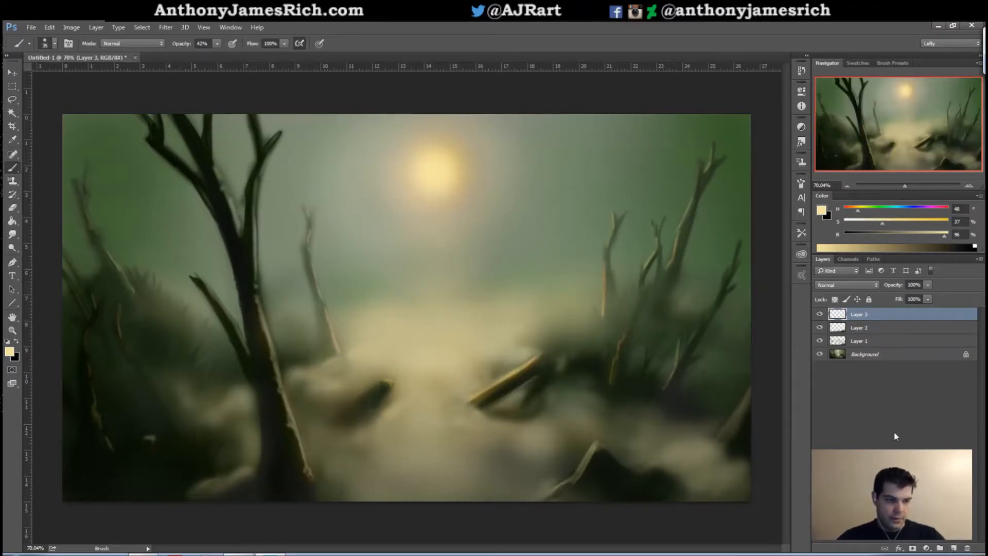
pyautogui.keyDown('alt'); pyautogui.click(445, 192); pyautogui.keyUp('alt')
pyautogui.press('[')
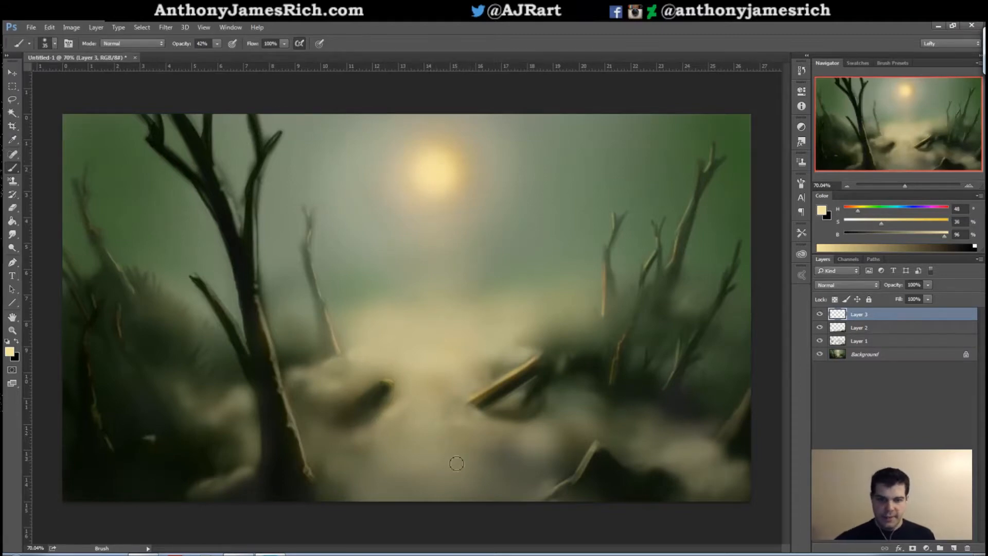
pyautogui.press(']')
pyautogui.press(']')
pyautogui.press(']')
pyautogui.moveTo(438, 444)
pyautogui.mouseDown()
pyautogui.moveTo(535, 448)
pyautogui.moveTo(478, 460)
pyautogui.mouseUp()
pyautogui.press('[')
pyautogui.press('[')
pyautogui.moveTo(346, 472); pyautogui.dragTo(483, 471)
pyautogui.press(']')
pyautogui.press(']')
pyautogui.press(']')
pyautogui.moveTo(424, 455)
pyautogui.mouseDown()
pyautogui.moveTo(405, 437)
pyautogui.moveTo(459, 424)
pyautogui.moveTo(411, 415)
pyautogui.moveTo(430, 432)
pyautogui.moveTo(425, 438)
pyautogui.moveTo(455, 423)
pyautogui.moveTo(424, 412)
pyautogui.moveTo(430, 368)
pyautogui.mouseUp()
pyautogui.press('[')
# - Build up the light reflection between the two logs with tones sampled from the central mist and the moon
pyautogui.press(']')
pyautogui.press(']')
pyautogui.press(']')
pyautogui.keyDown('alt'); pyautogui.click(433, 345); pyautogui.keyUp('alt')
pyautogui.moveTo(409, 425); pyautogui.dragTo(459, 453)
pyautogui.keyDown('alt'); pyautogui.click(439, 181); pyautogui.keyUp('alt')
pyautogui.press('[')
pyautogui.moveTo(439, 445)
pyautogui.mouseDown()
pyautogui.moveTo(428, 420)
pyautogui.moveTo(447, 378)
pyautogui.mouseUp()
pyautogui.moveTo(380, 484)
pyautogui.mouseDown()
pyautogui.moveTo(506, 488)
pyautogui.moveTo(444, 480)
pyautogui.moveTo(526, 482)
pyautogui.moveTo(479, 487)
pyautogui.moveTo(549, 465)
pyautogui.moveTo(408, 470)
pyautogui.mouseUp()
pyautogui.press('[')
pyautogui.press('[')
pyautogui.press('[')
pyautogui.press('[')
pyautogui.press(']')
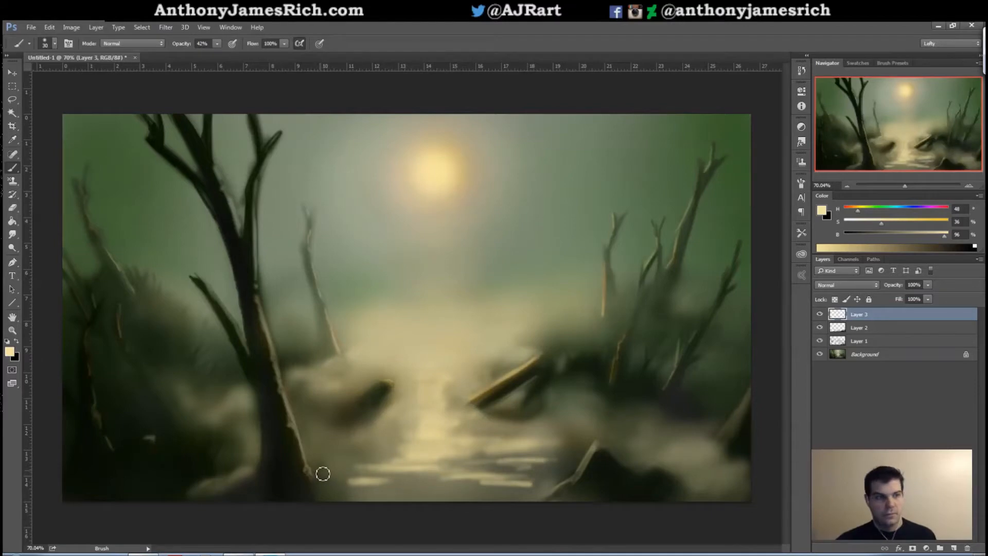
# - Rework the lowest reflection streaks into a narrower, tightly stacked band reaching the bottom edge of the painting
pyautogui.press('alt')
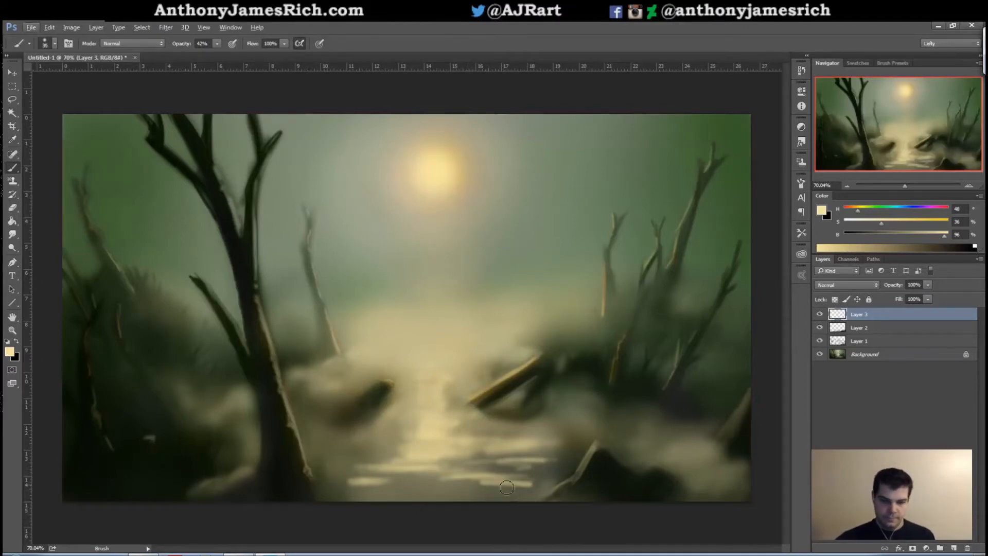
pyautogui.moveTo(482, 479)
pyautogui.mouseDown()
pyautogui.moveTo(519, 481)
pyautogui.moveTo(540, 461)
pyautogui.moveTo(469, 466)
pyautogui.mouseUp()
pyautogui.moveTo(344, 471); pyautogui.dragTo(358, 477)
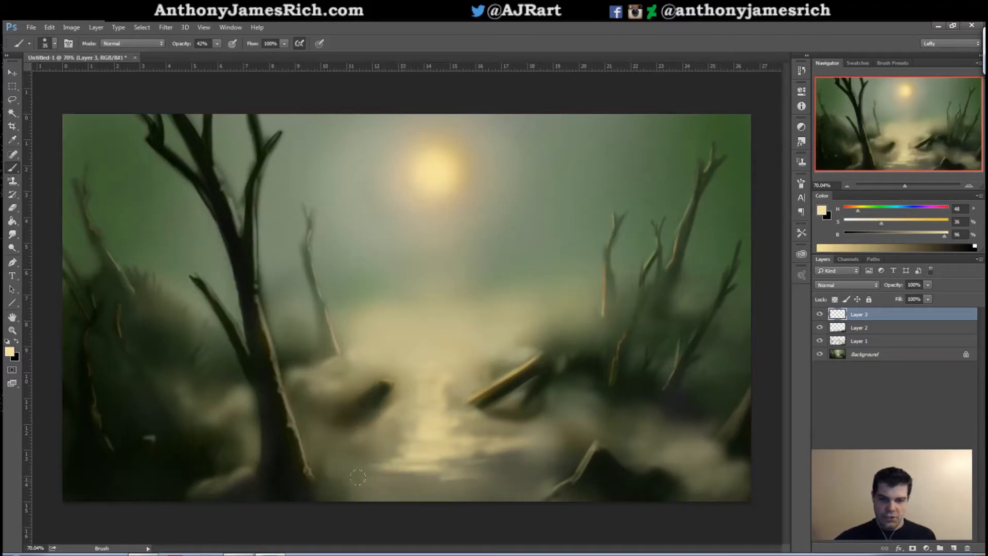
pyautogui.moveTo(393, 481)
pyautogui.mouseDown()
pyautogui.moveTo(492, 495)
pyautogui.moveTo(460, 502)
pyautogui.moveTo(420, 494)
pyautogui.moveTo(509, 495)
pyautogui.moveTo(398, 502)
pyautogui.moveTo(462, 504)
pyautogui.moveTo(470, 494)
pyautogui.moveTo(394, 484)
pyautogui.moveTo(510, 467)
pyautogui.moveTo(533, 457)
pyautogui.mouseUp()
pyautogui.press(']')
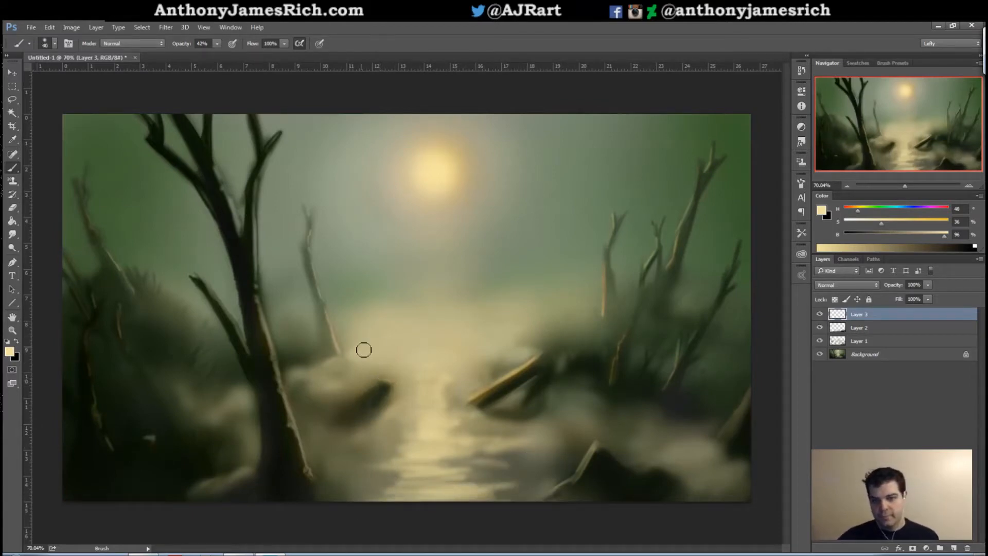
# - Paint a thin light rim on the right end of the small dark log with tan sampled near the moon
pyautogui.keyDown('alt'); pyautogui.click(423, 384); pyautogui.keyUp('alt')
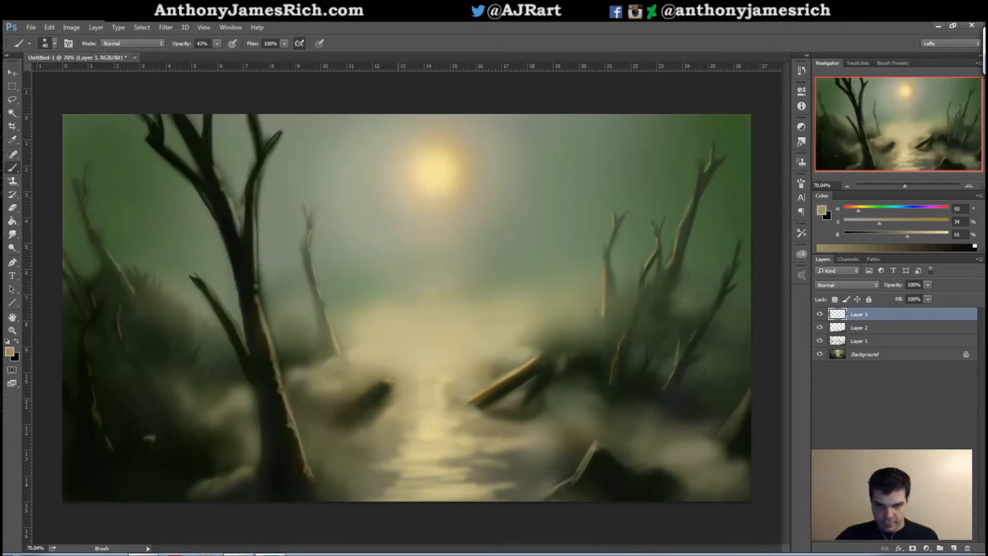
pyautogui.press(']')
pyautogui.press(']')
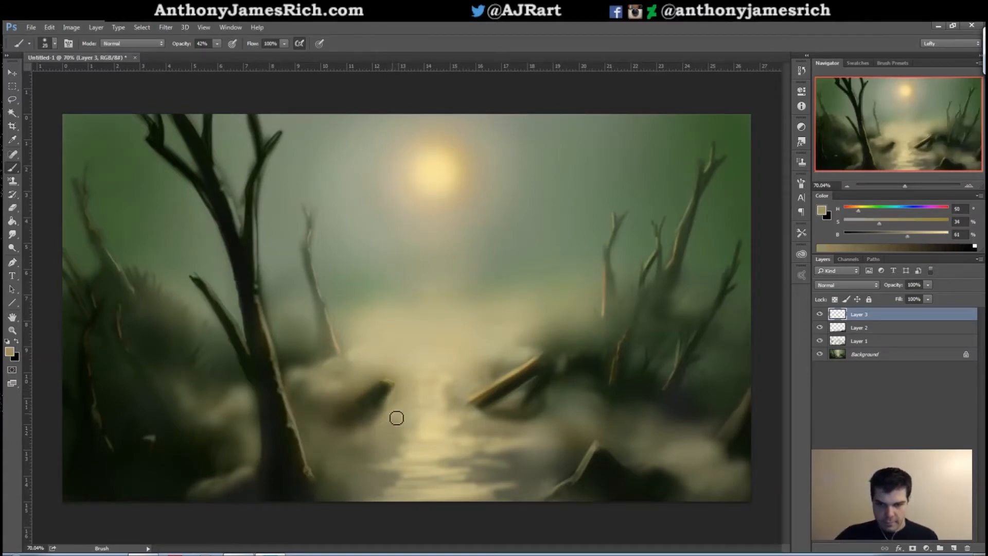
pyautogui.press(']')
pyautogui.keyDown('alt'); pyautogui.click(420, 389); pyautogui.keyUp('alt')
pyautogui.keyDown('alt'); pyautogui.click(345, 380); pyautogui.keyUp('alt')
pyautogui.press('[')
pyautogui.press('[')
pyautogui.press('[')
pyautogui.keyDown('alt'); pyautogui.click(385, 387); pyautogui.keyUp('alt')
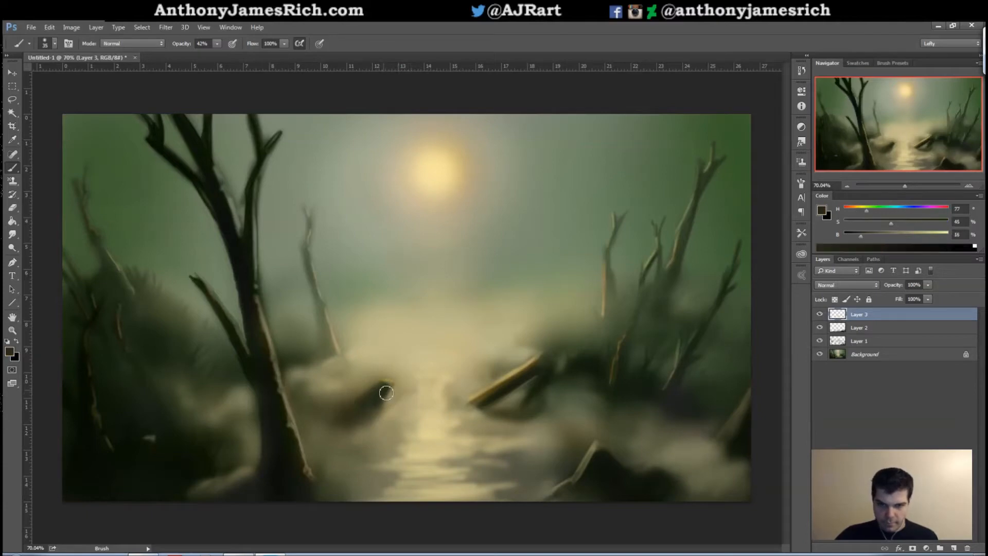
pyautogui.keyDown('alt'); pyautogui.click(396, 388); pyautogui.keyUp('alt')
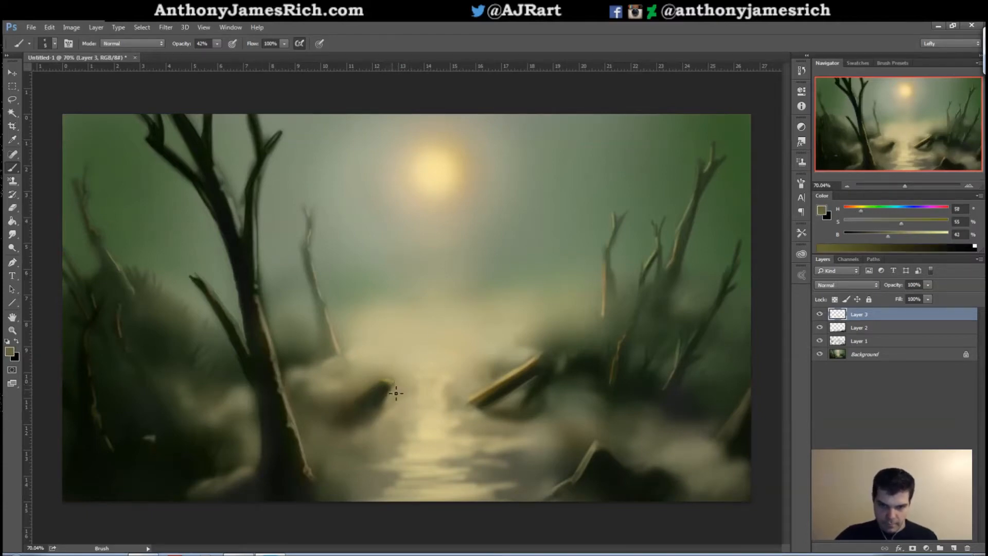
pyautogui.keyDown('alt'); pyautogui.click(441, 197); pyautogui.keyUp('alt')
pyautogui.press(']')
pyautogui.press(']')
pyautogui.moveTo(399, 387); pyautogui.dragTo(388, 412)
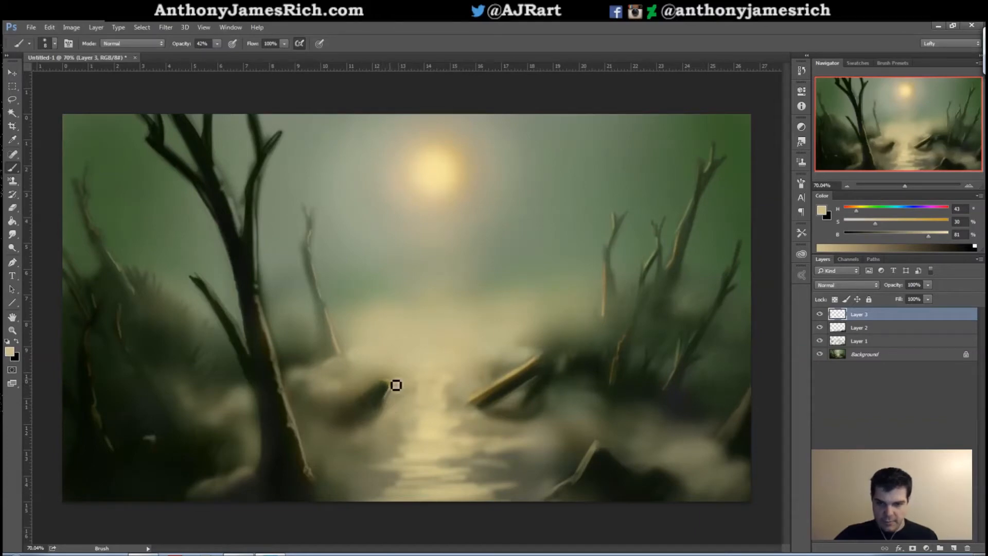
# - Paint light mist over the ground behind and left of the small log with tan sampled from the fog above it
pyautogui.keyDown('alt'); pyautogui.click(371, 393); pyautogui.keyUp('alt')
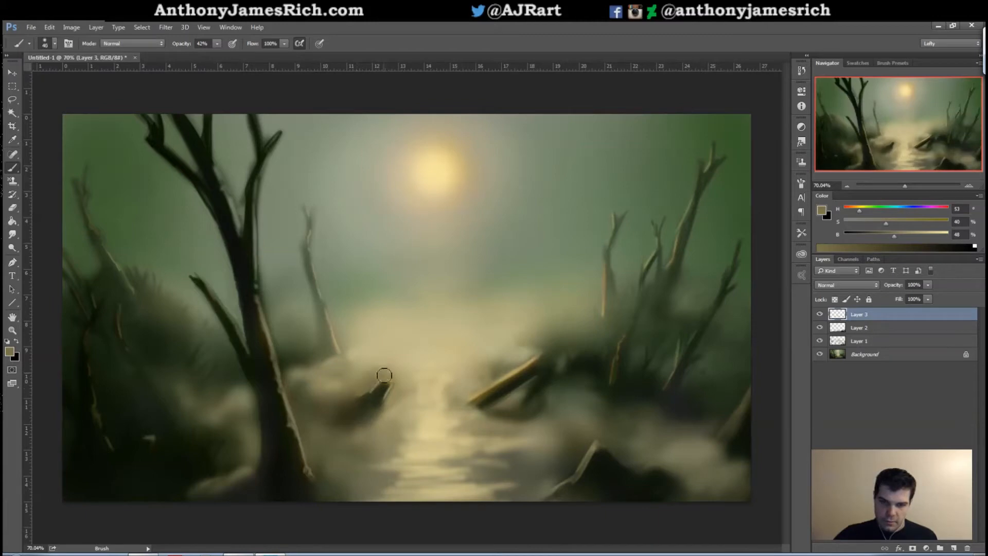
pyautogui.keyDown('alt'); pyautogui.click(397, 357); pyautogui.keyUp('alt')
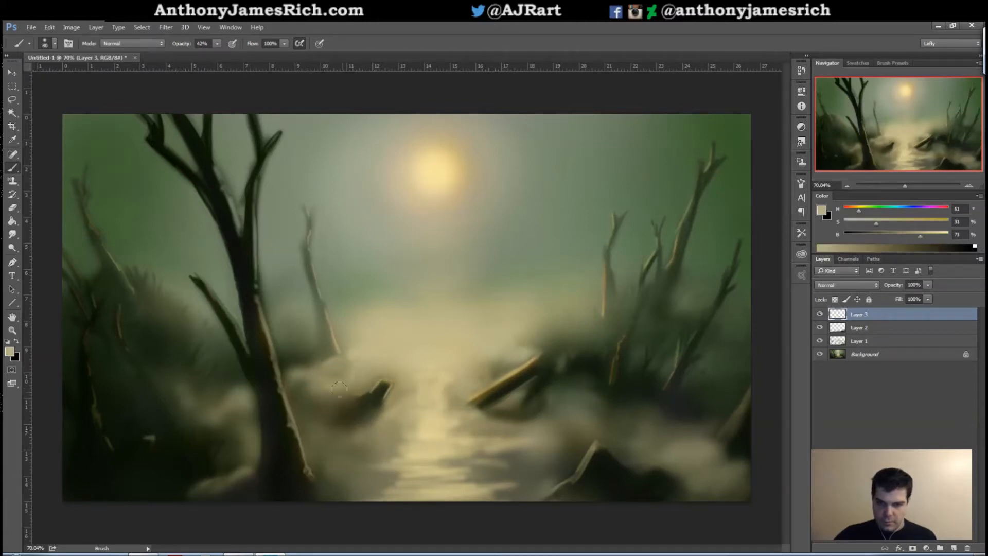
pyautogui.press('[')
pyautogui.moveTo(338, 401)
pyautogui.mouseDown()
pyautogui.moveTo(351, 428)
pyautogui.moveTo(375, 420)
pyautogui.moveTo(353, 428)
pyautogui.moveTo(292, 390)
pyautogui.mouseUp()
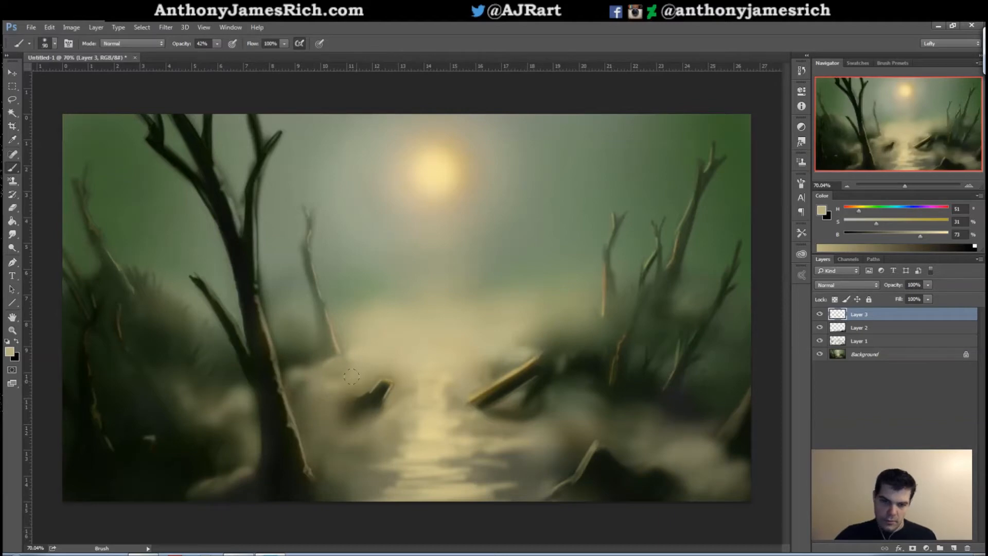
# - Redefine the right end of the small log with a fine brush and dark green sampled from the log
pyautogui.keyDown('alt'); pyautogui.click(373, 398); pyautogui.keyUp('alt')
pyautogui.press('[')
pyautogui.press('[')
pyautogui.press('[')
pyautogui.press('[')
pyautogui.press('[')
pyautogui.press('[')
pyautogui.press('[')
pyautogui.press('[')
pyautogui.press('[')
pyautogui.press('[')
pyautogui.press('[')
pyautogui.press('[')
pyautogui.press('[')
pyautogui.moveTo(380, 394)
pyautogui.mouseDown()
pyautogui.moveTo(365, 406)
pyautogui.moveTo(389, 385)
pyautogui.mouseUp()
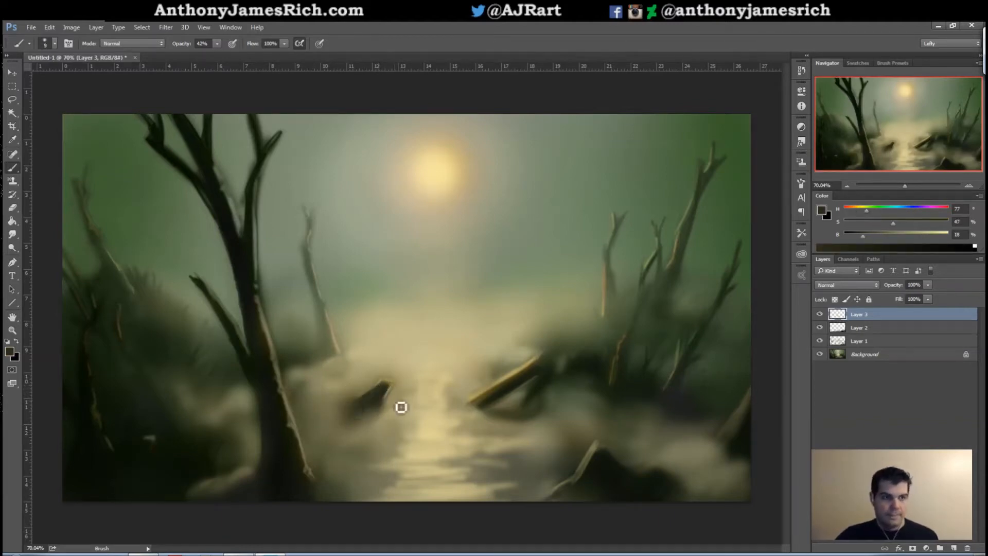
# - Paint soft mist around the small log and along the left bank with olive and tan sampled from the surrounding fog
pyautogui.keyDown('alt'); pyautogui.click(356, 438); pyautogui.keyUp('alt')
pyautogui.press(']')
pyautogui.press(']')
pyautogui.press(']')
pyautogui.press(']')
pyautogui.press(']')
pyautogui.press(']')
pyautogui.press(']')
pyautogui.press(']')
pyautogui.press(']')
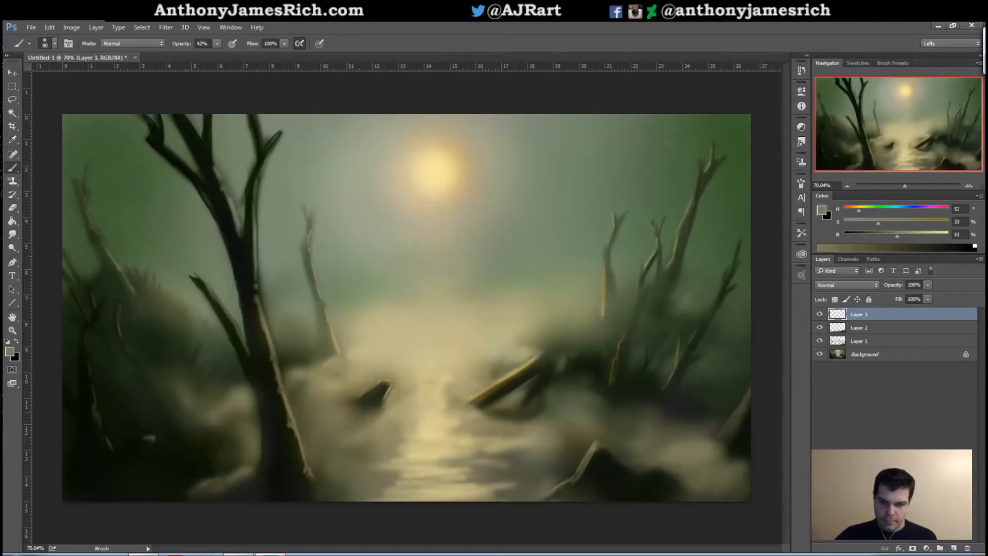
pyautogui.keyDown('alt'); pyautogui.click(419, 381); pyautogui.keyUp('alt')
pyautogui.moveTo(339, 406)
pyautogui.mouseDown()
pyautogui.moveTo(325, 410)
pyautogui.moveTo(323, 424)
pyautogui.moveTo(303, 422)
pyautogui.mouseUp()
pyautogui.press(']')
pyautogui.press(']')
pyautogui.press('[')
pyautogui.moveTo(363, 425)
pyautogui.mouseDown()
pyautogui.moveTo(324, 437)
pyautogui.moveTo(322, 456)
pyautogui.moveTo(349, 453)
pyautogui.mouseUp()
# - Paint lighter puffs of mist along the right bank between the fallen log and the foreground mound
pyautogui.moveTo(543, 414)
pyautogui.mouseDown()
pyautogui.moveTo(565, 399)
pyautogui.moveTo(560, 416)
pyautogui.moveTo(589, 435)
pyautogui.moveTo(639, 417)
pyautogui.moveTo(644, 427)
pyautogui.moveTo(634, 430)
pyautogui.moveTo(692, 441)
pyautogui.mouseUp()
pyautogui.press('[')
pyautogui.moveTo(593, 431); pyautogui.dragTo(571, 428)
pyautogui.press('[')
pyautogui.press('[')
pyautogui.press('[')
pyautogui.press('[')
pyautogui.press(']')
pyautogui.press(']')
pyautogui.moveTo(564, 465)
pyautogui.mouseDown()
pyautogui.moveTo(577, 449)
pyautogui.moveTo(563, 464)
pyautogui.moveTo(544, 452)
pyautogui.moveTo(533, 473)
pyautogui.moveTo(504, 480)
pyautogui.mouseUp()
pyautogui.press(']')
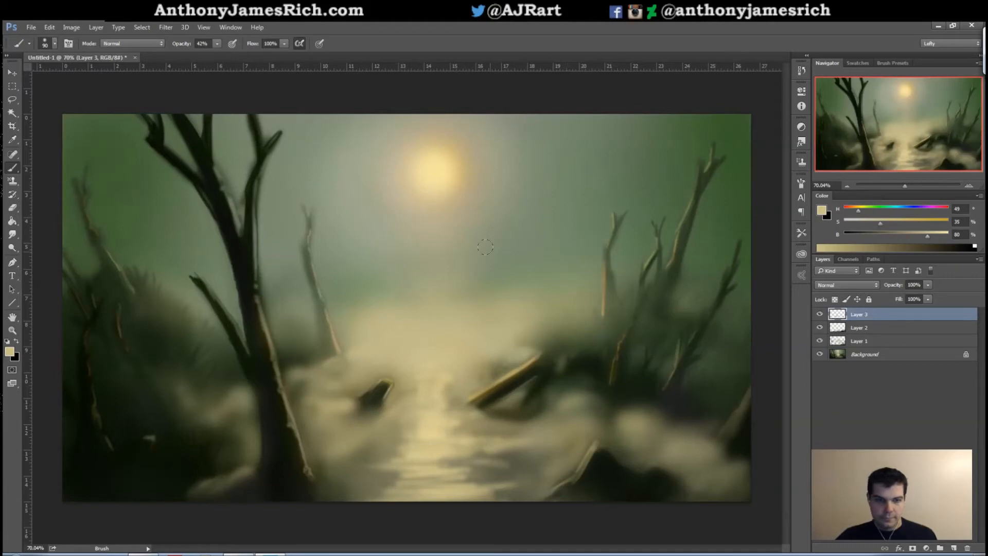
pyautogui.keyDown('alt'); pyautogui.click(369, 476); pyautogui.keyUp('alt')
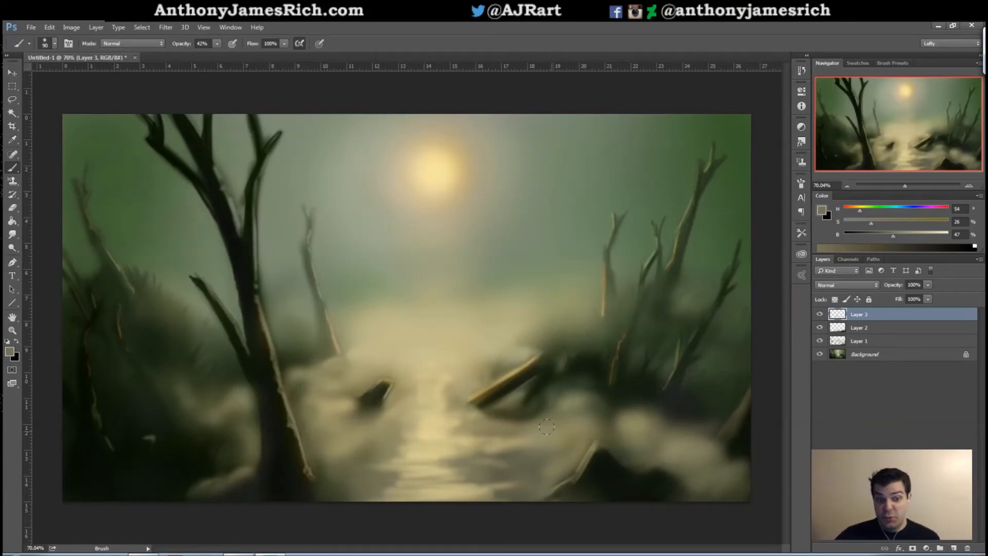
# - Thin the large tree's upper right branch by painting around it with grey-green sampled from the sky
pyautogui.keyDown('alt'); pyautogui.click(240, 167); pyautogui.keyUp('alt')
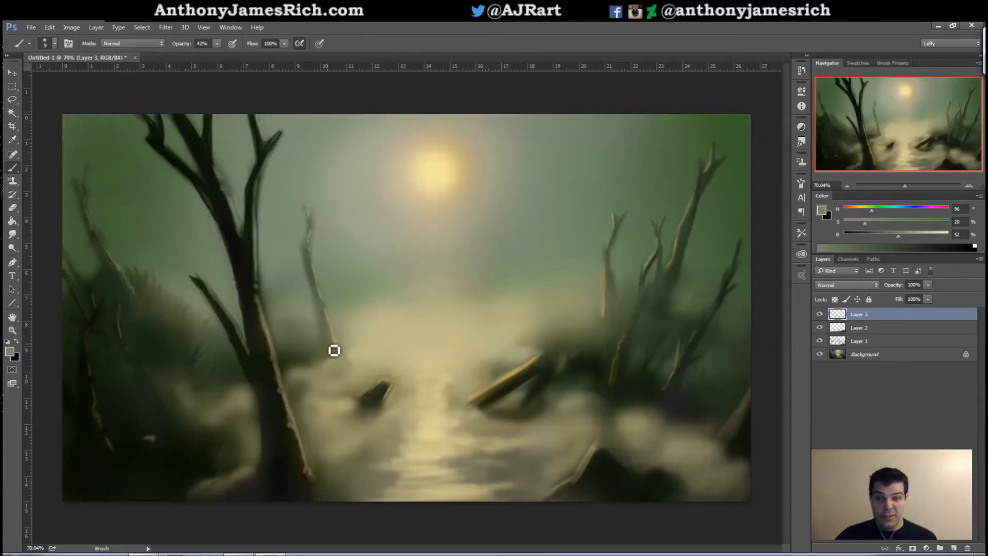
pyautogui.keyDown('alt'); pyautogui.click(244, 205); pyautogui.keyUp('alt')
pyautogui.press(']')
pyautogui.press(']')
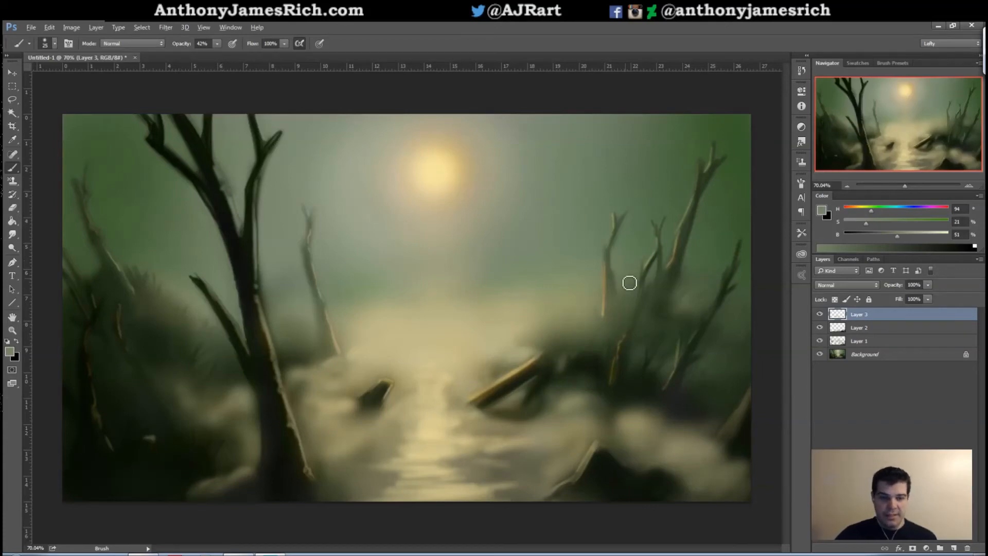
# - Darken the base of the thin right-hand tree and touch up the ground at the large tree's foot with sampled tones
pyautogui.keyDown('alt'); pyautogui.click(635, 310); pyautogui.keyUp('alt')
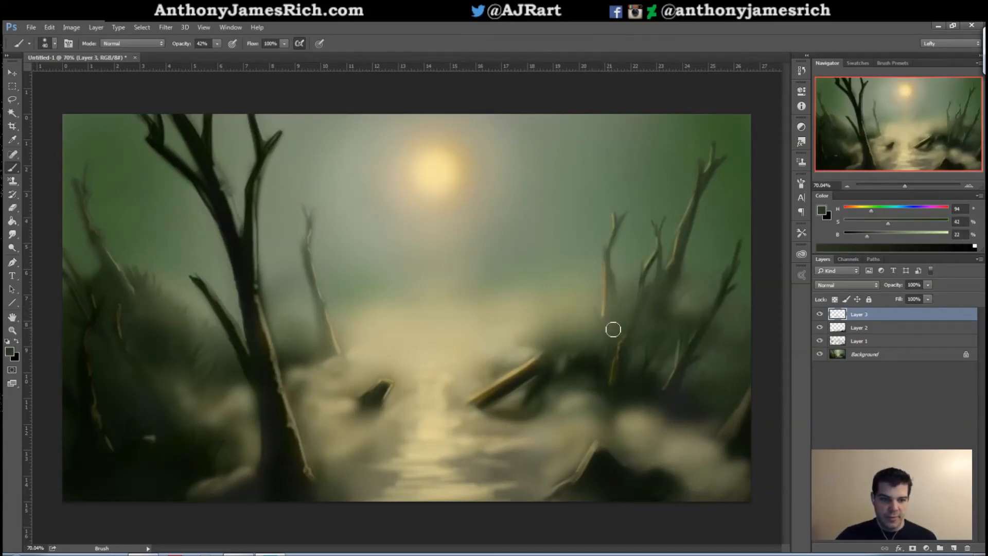
pyautogui.press(']')
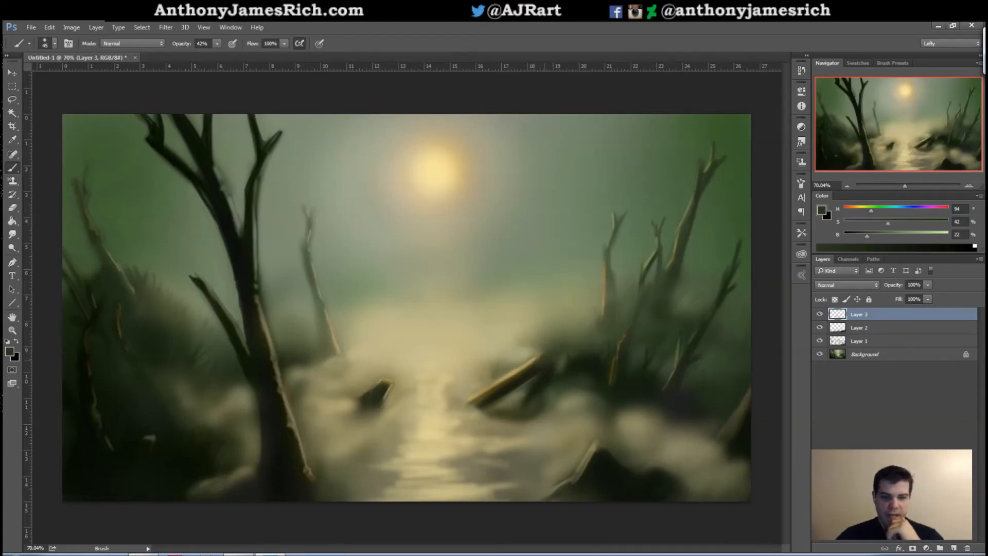
pyautogui.keyDown('alt'); pyautogui.click(306, 481); pyautogui.keyUp('alt')
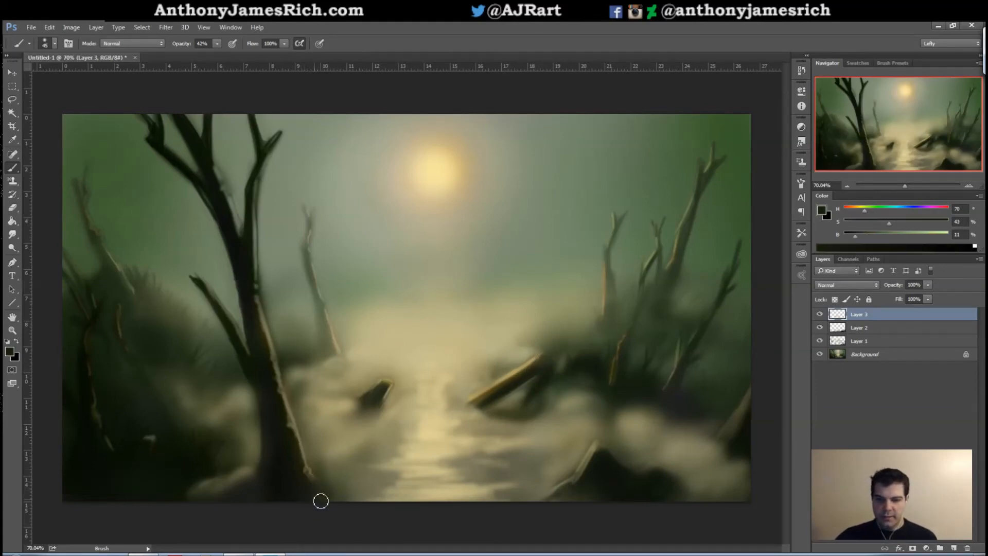
pyautogui.click(357, 481)
pyautogui.press(']')
pyautogui.press(']')
pyautogui.keyDown('alt'); pyautogui.click(399, 482); pyautogui.keyUp('alt')
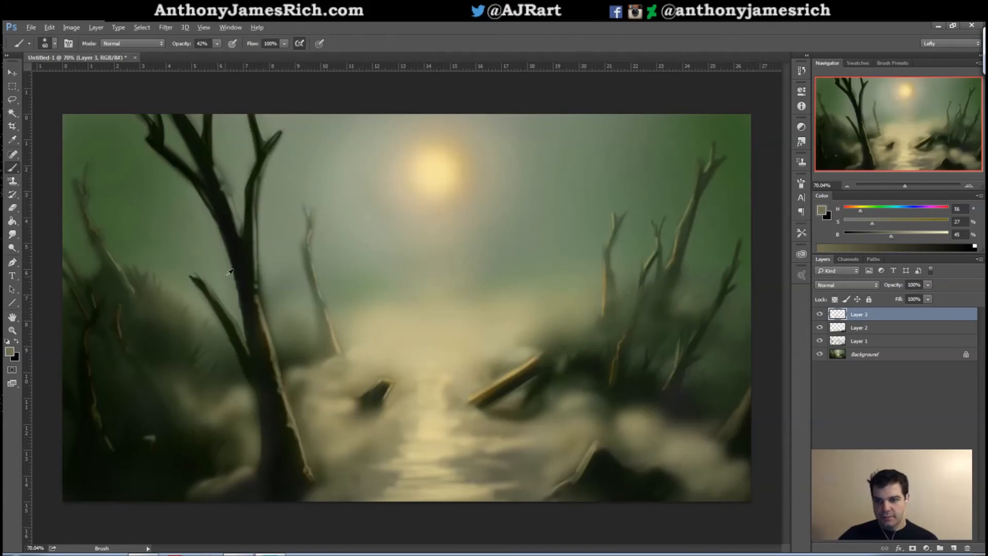
# - Refine the large tree's trunk edge near the fork with grey-green sampled from the adjacent sky
pyautogui.keyDown('alt'); pyautogui.click(212, 247); pyautogui.keyUp('alt')
pyautogui.press('[')
pyautogui.press('[')
pyautogui.press('[')
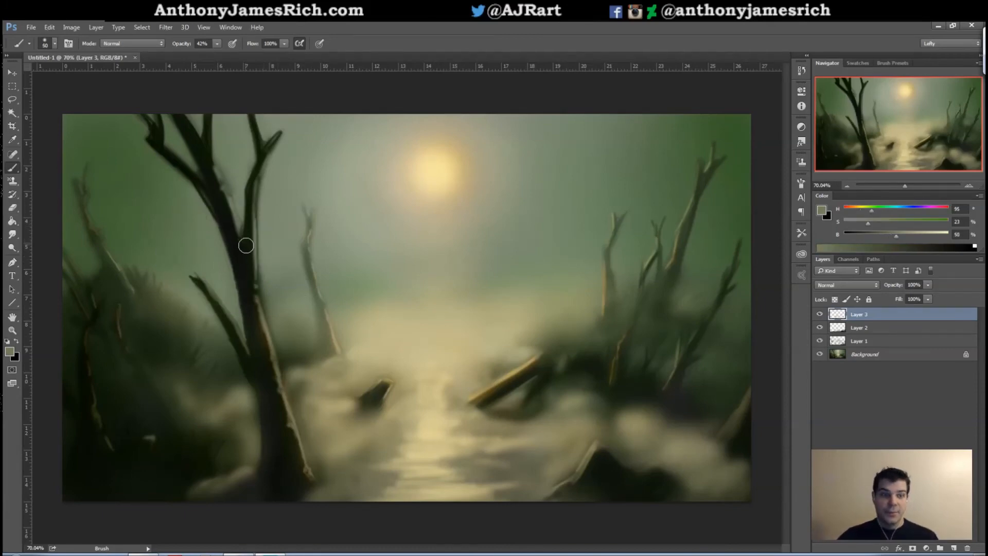